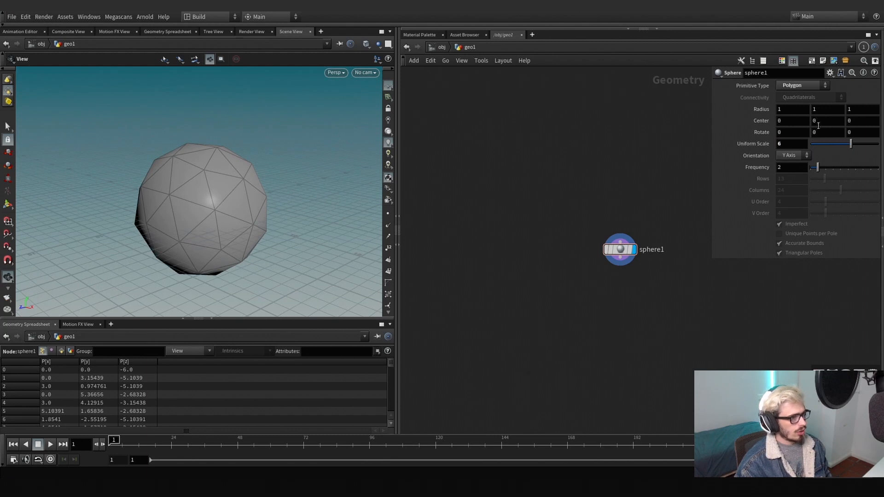
# Raise the sphere above the grid to a Center Y of about 6.67 and set its Frequency to 10
pyautogui.click(8, 204)
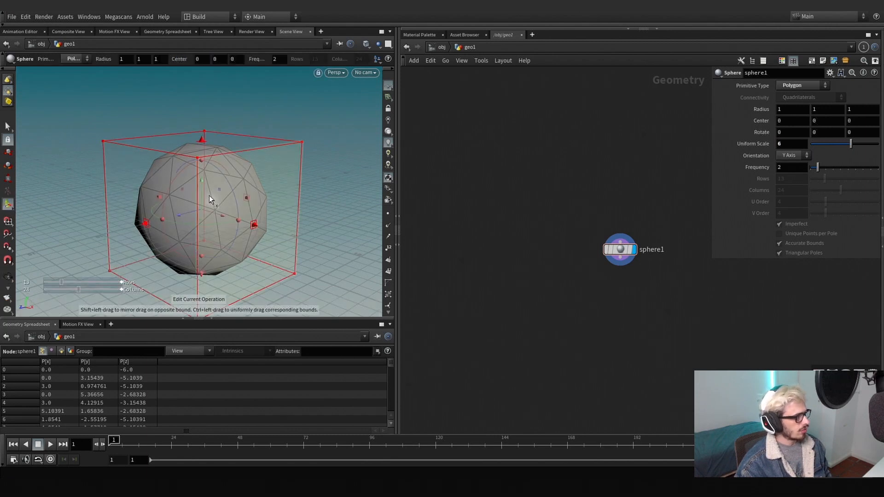
pyautogui.moveTo(201, 194); pyautogui.dragTo(198, 119)
pyautogui.keyDown('alt'); pyautogui.moveTo(201, 156); pyautogui.dragTo(174, 139); pyautogui.keyUp('alt')
pyautogui.write('10')
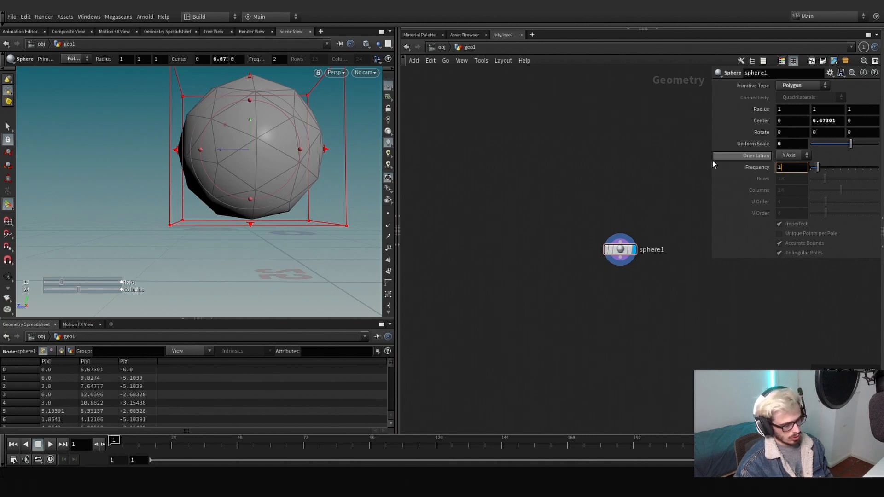
pyautogui.press('Return')
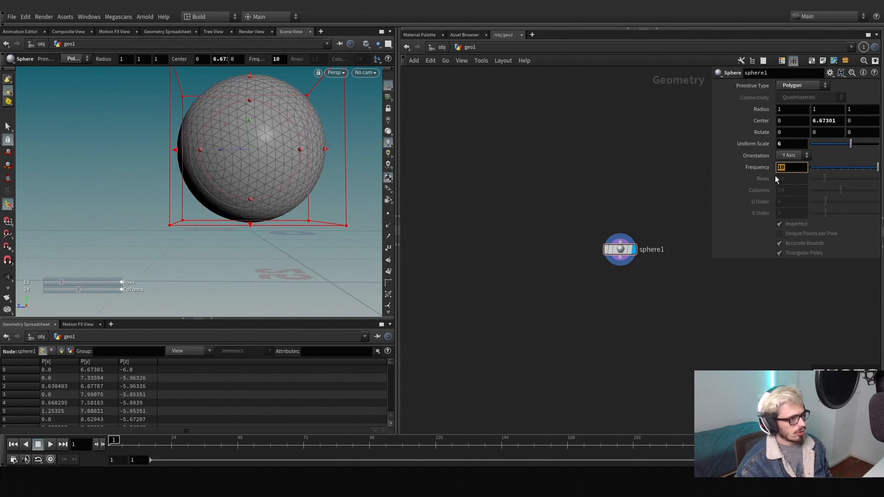
pyautogui.keyDown('alt'); pyautogui.moveTo(264, 158); pyautogui.dragTo(379, 170); pyautogui.keyUp('alt')
pyautogui.keyDown('alt'); pyautogui.moveTo(180, 168); pyautogui.dragTo(237, 168, button='middle'); pyautogui.keyUp('alt')
pyautogui.scroll(-5, 252, 165)
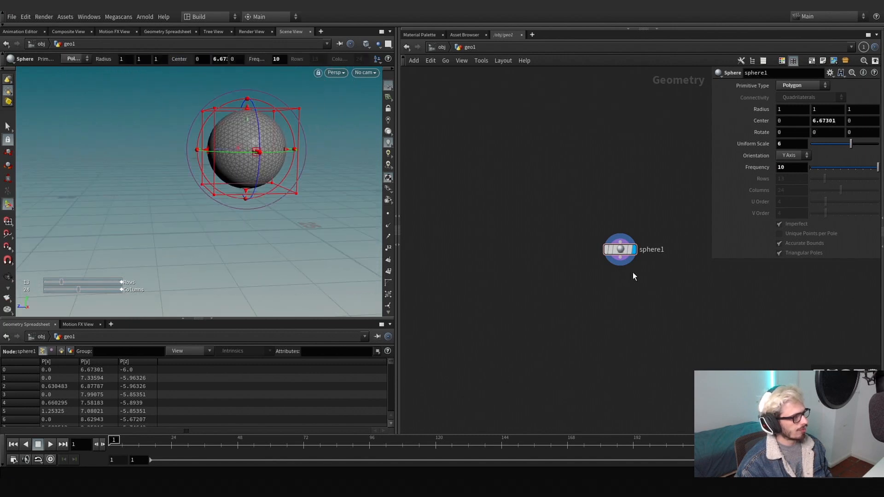
# Add a Planar Patch node beside the sphere node and display it in the viewport
pyautogui.moveTo(633, 273); pyautogui.dragTo(524, 281, button='middle')
pyautogui.press('Tab')
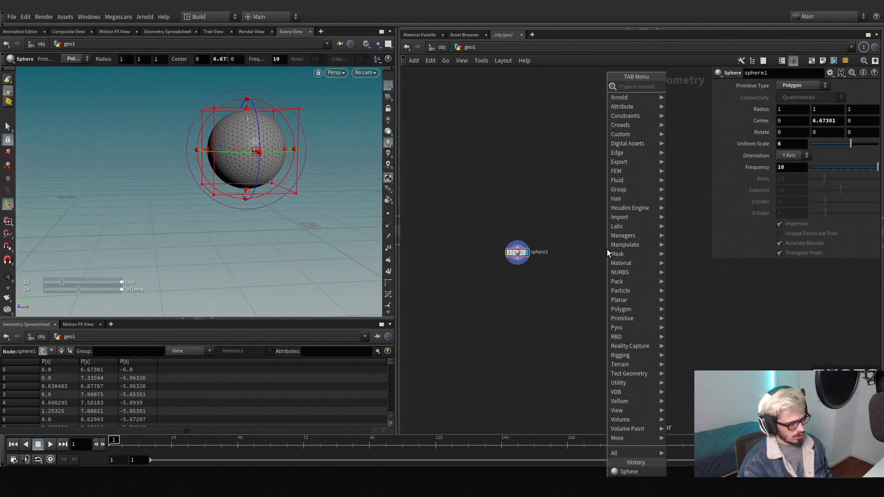
pyautogui.press('Return')
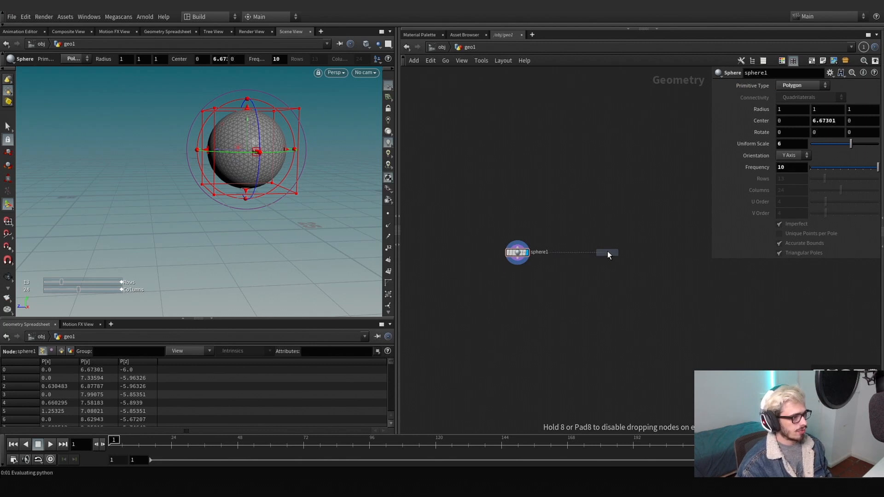
pyautogui.click(607, 250)
pyautogui.click(641, 252)
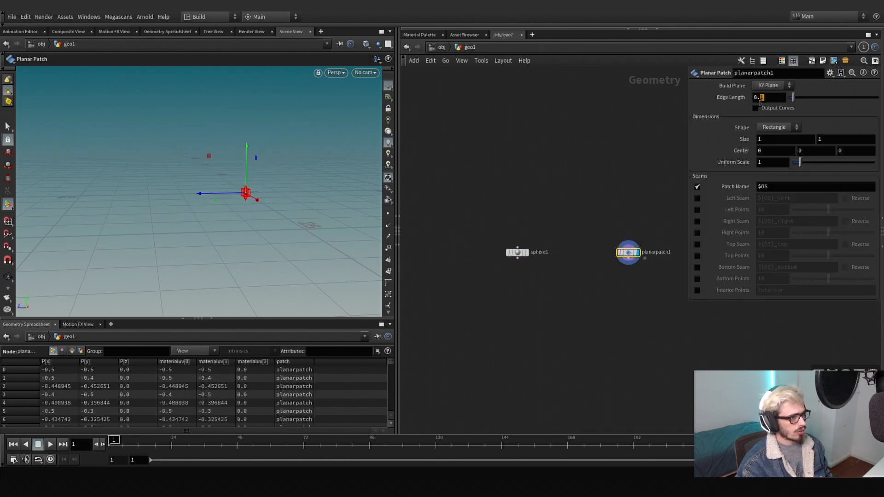
# Set the planar patch's Edge Length to 1, its Shape to Circle and its Build Plane to ZX Plane
pyautogui.moveTo(760, 103); pyautogui.dragTo(751, 102)
pyautogui.write('1')
pyautogui.press('Return')
pyautogui.keyDown('alt'); pyautogui.moveTo(259, 201); pyautogui.dragTo(243, 188); pyautogui.keyUp('alt')
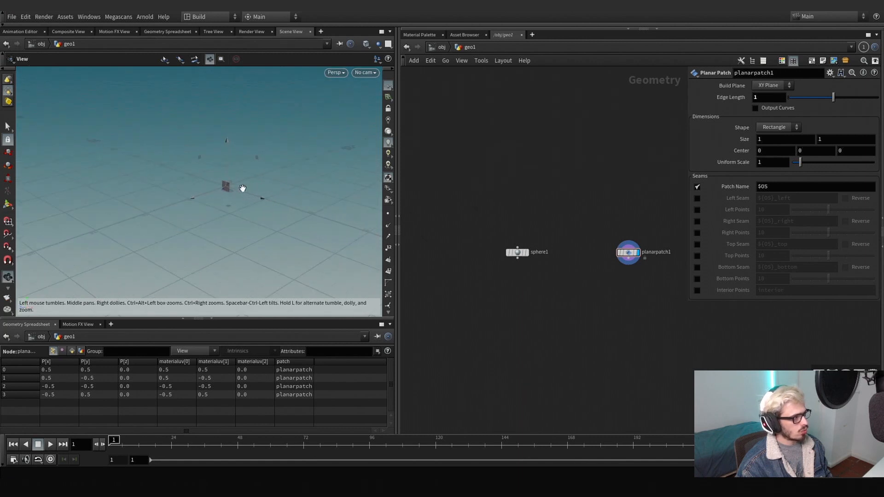
pyautogui.click(765, 128)
pyautogui.click(775, 143)
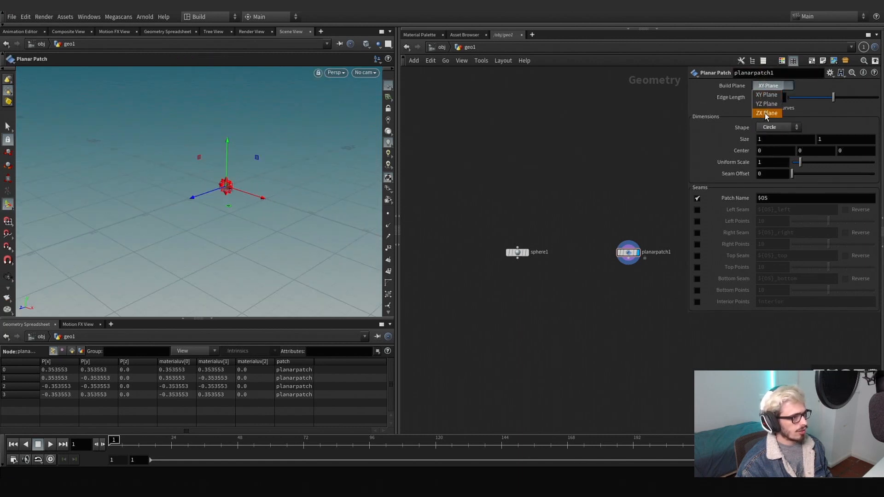
pyautogui.click(766, 114)
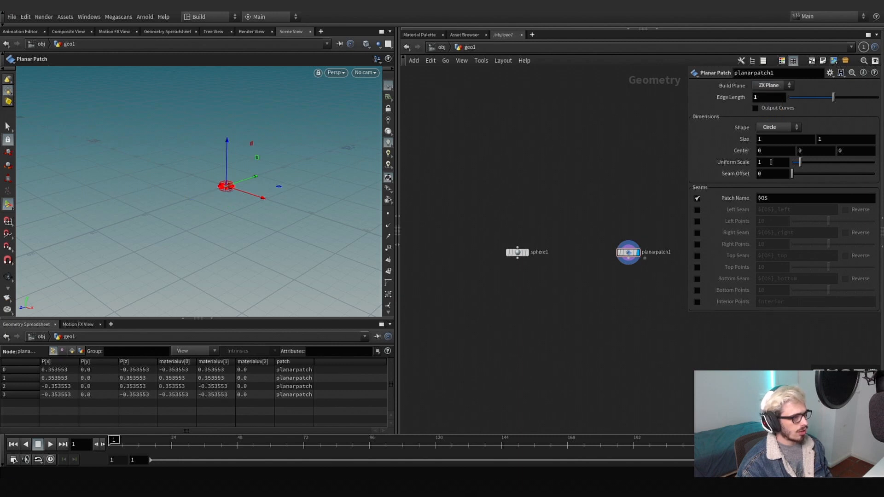
# Enlarge the circular patch by trying Uniform Scale values of 25 and 35, settling on 45
pyautogui.write('25')
pyautogui.press('Return')
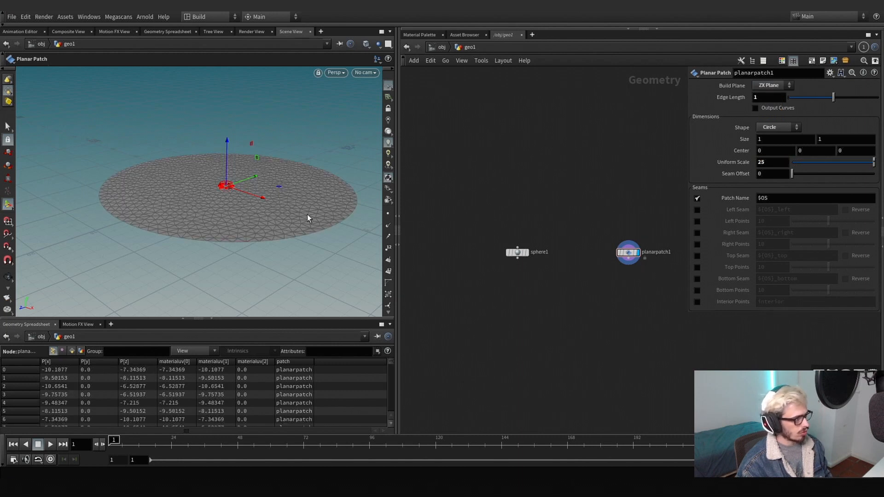
pyautogui.write('35')
pyautogui.press('Return')
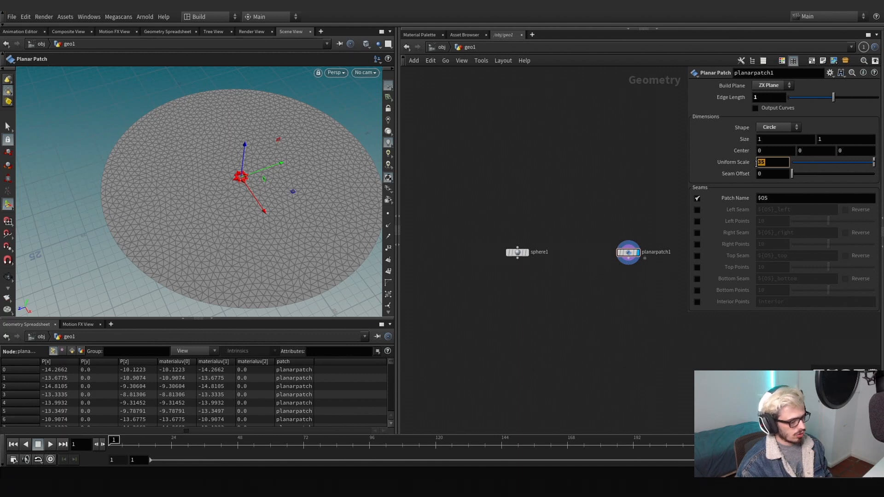
pyautogui.press('Return')
pyautogui.press('h')
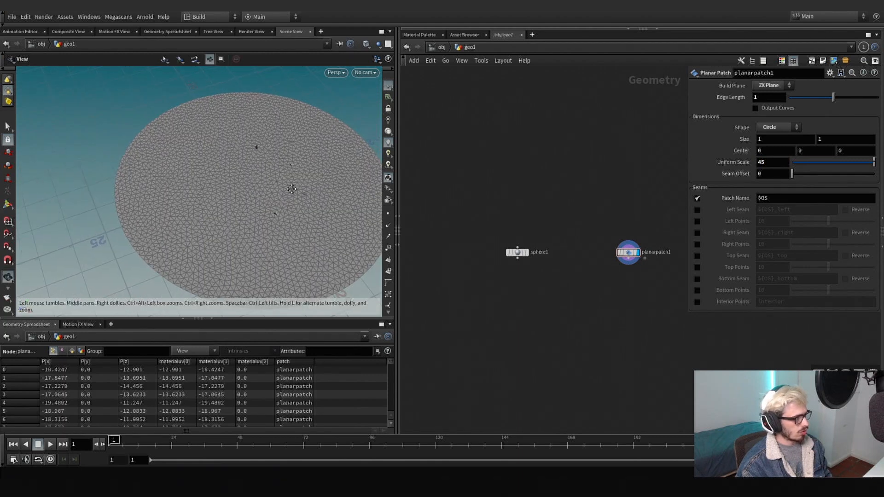
pyautogui.press('h')
# Template the sphere node so it shows as a wireframe reference above the circular patch
pyautogui.press('Tab')
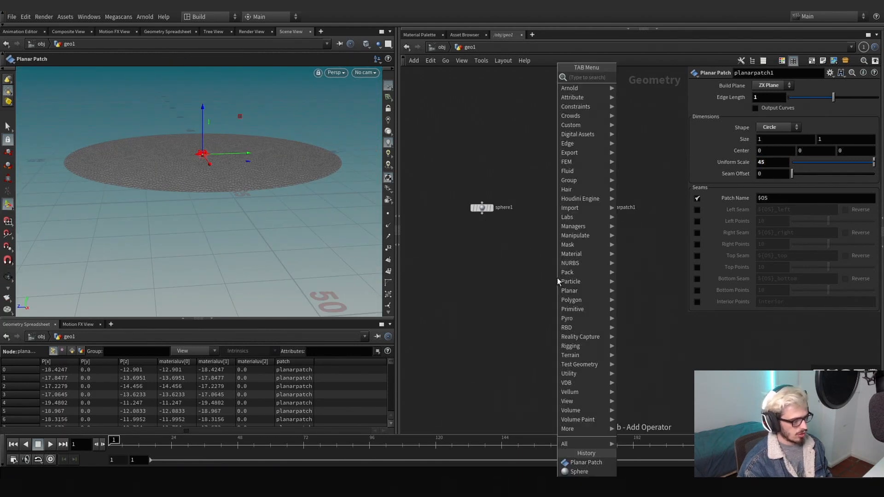
pyautogui.click(483, 211)
pyautogui.keyDown('alt'); pyautogui.moveTo(234, 138); pyautogui.dragTo(295, 212); pyautogui.keyUp('alt')
# Add a Mountain node fed by the planar patch and display its result
pyautogui.press('Tab')
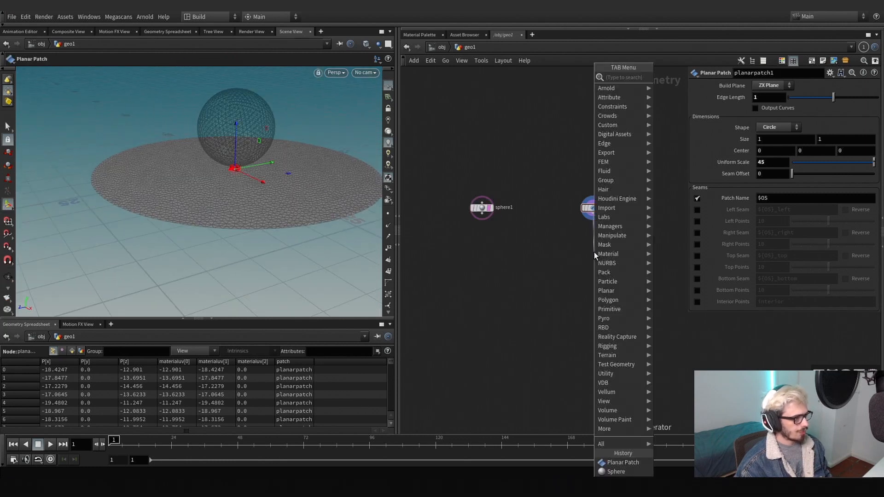
pyautogui.press('Escape')
pyautogui.click(594, 253)
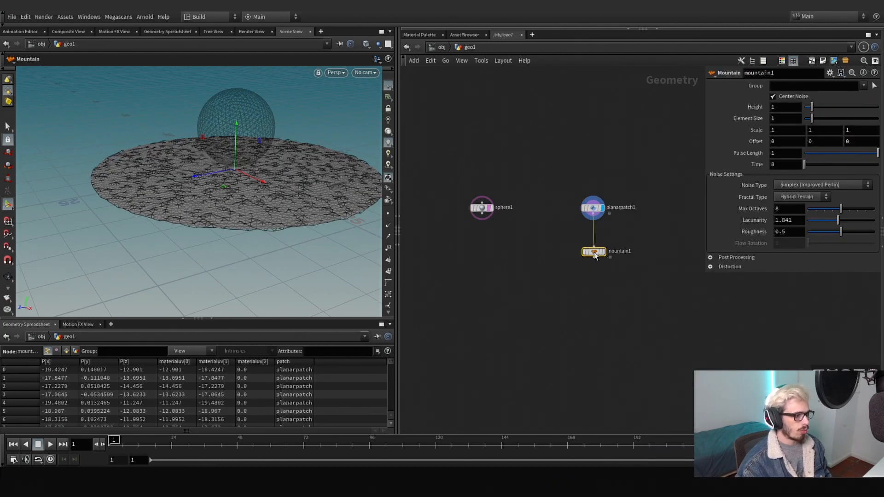
pyautogui.moveTo(597, 259); pyautogui.dragTo(597, 253)
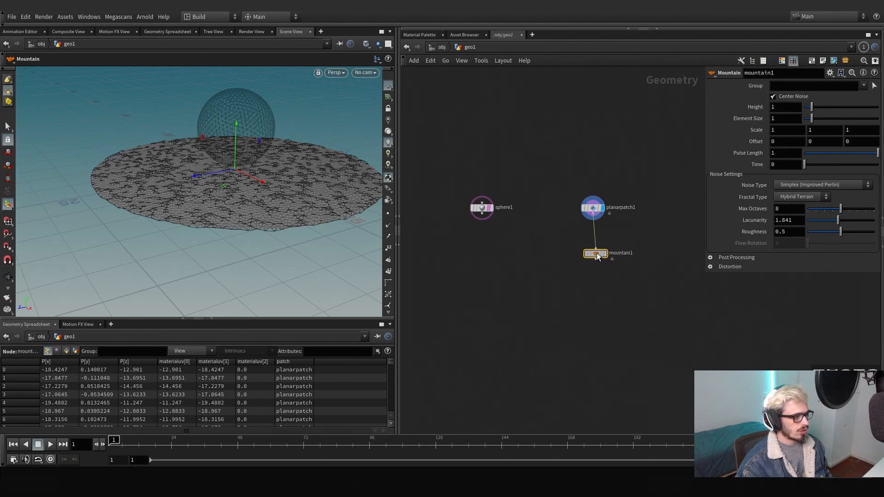
pyautogui.click(602, 251)
pyautogui.scroll(3, 270, 178)
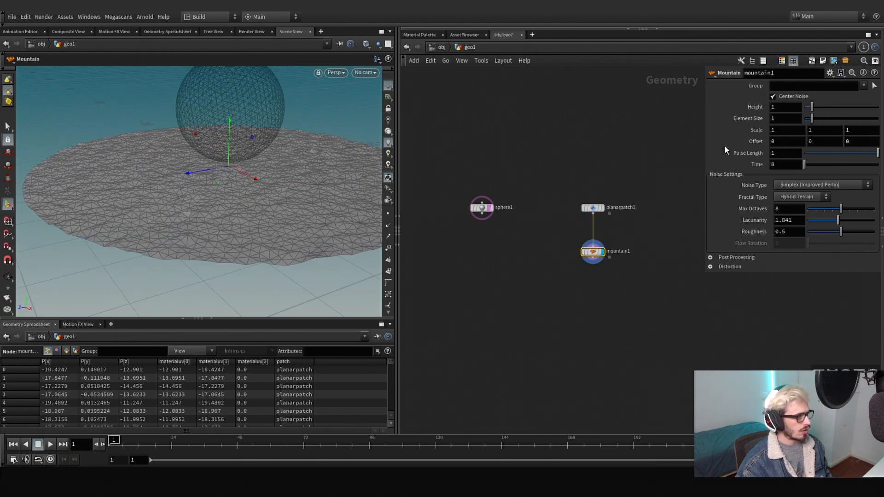
# Set the Mountain node's Element Size to 7 and its Height to 2.1
pyautogui.moveTo(754, 120); pyautogui.dragTo(864, 133, button='middle')
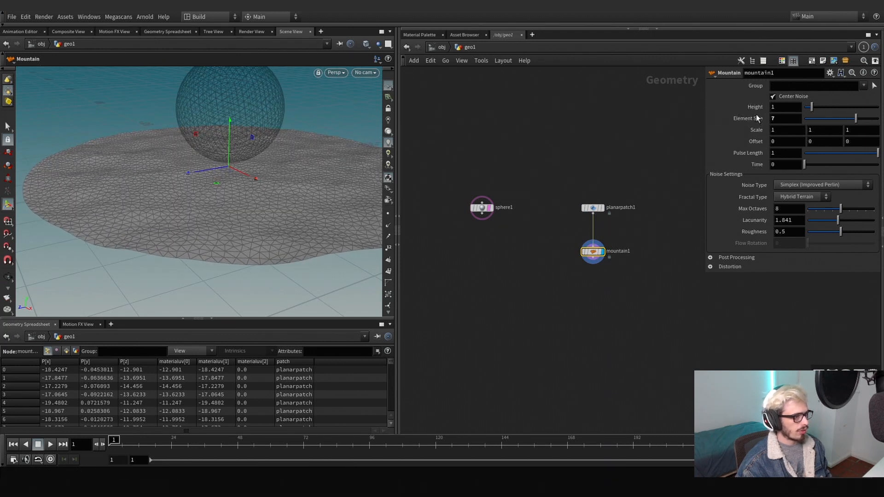
pyautogui.moveTo(755, 116); pyautogui.dragTo(817, 125, button='middle')
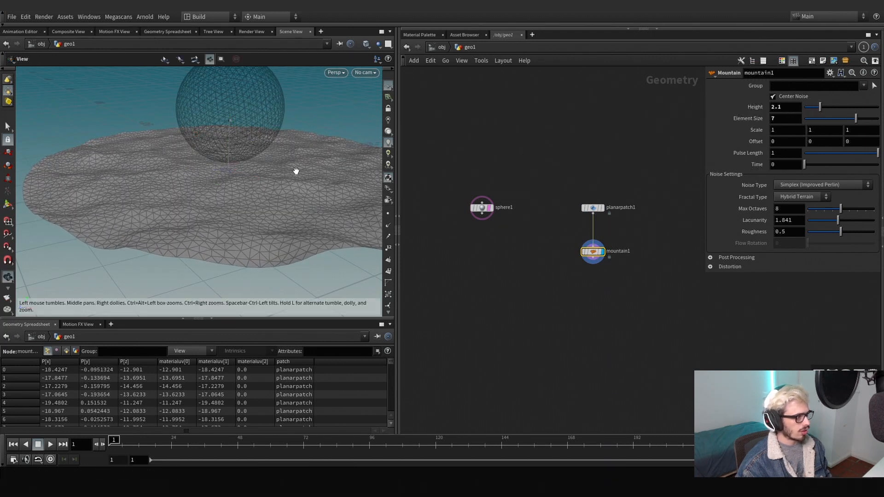
pyautogui.moveTo(296, 171); pyautogui.dragTo(263, 165)
# Add a Copy to Points node below and beside the Mountain node
pyautogui.moveTo(640, 343); pyautogui.dragTo(585, 319, button='middle')
pyautogui.press('Tab')
pyautogui.write('c')
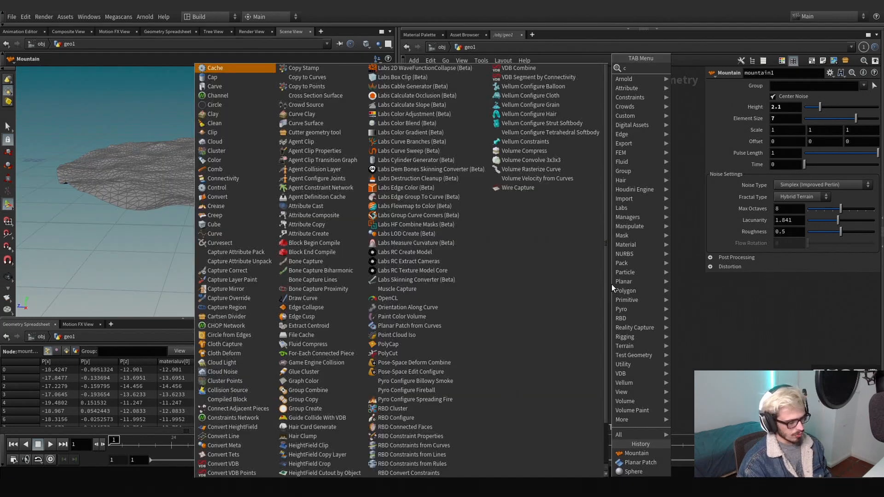
pyautogui.write('opy')
pyautogui.press('Down')
pyautogui.press('Down')
pyautogui.press('Down')
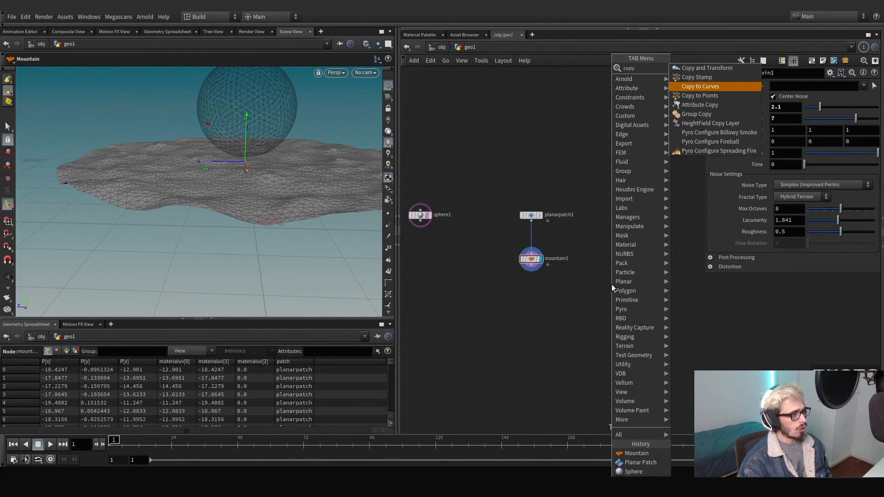
pyautogui.press('Return')
pyautogui.click(582, 316)
# Add a Scatter node fed by the Mountain node and move the Copy to Points node below it
pyautogui.click(531, 272)
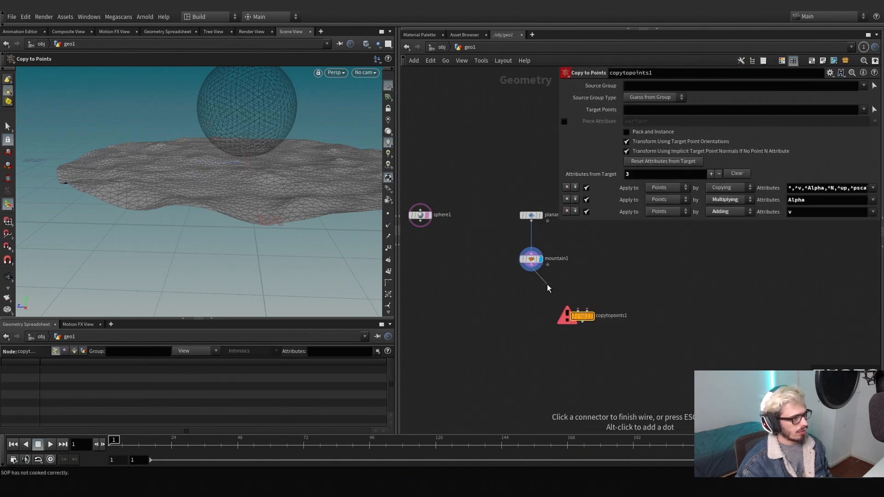
pyautogui.press('Tab')
pyautogui.write('sc')
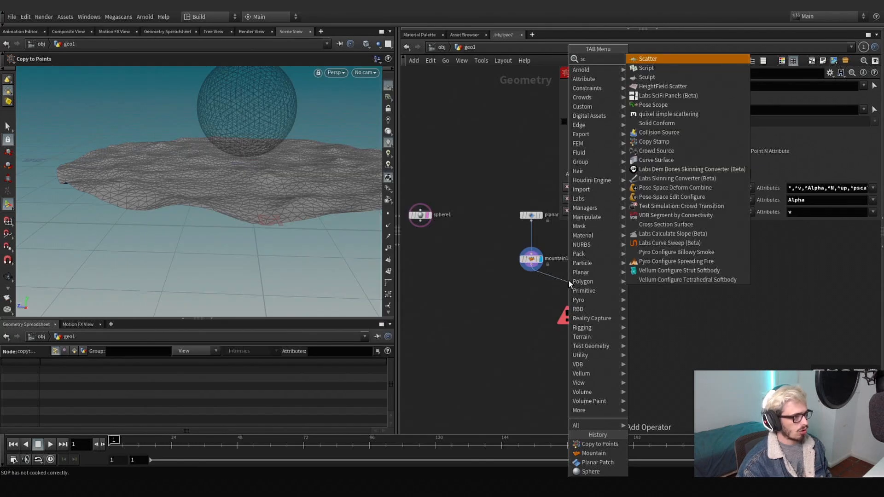
pyautogui.press('Return')
pyautogui.click(622, 286)
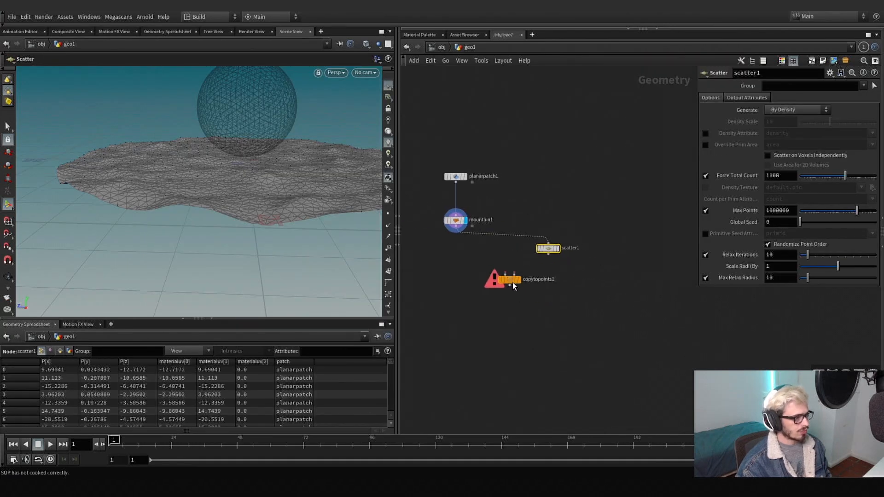
pyautogui.moveTo(514, 286); pyautogui.dragTo(581, 320)
# Add a Null node fed by the Mountain node and rename it OUT_GROUND
pyautogui.click(456, 231)
pyautogui.press('Tab')
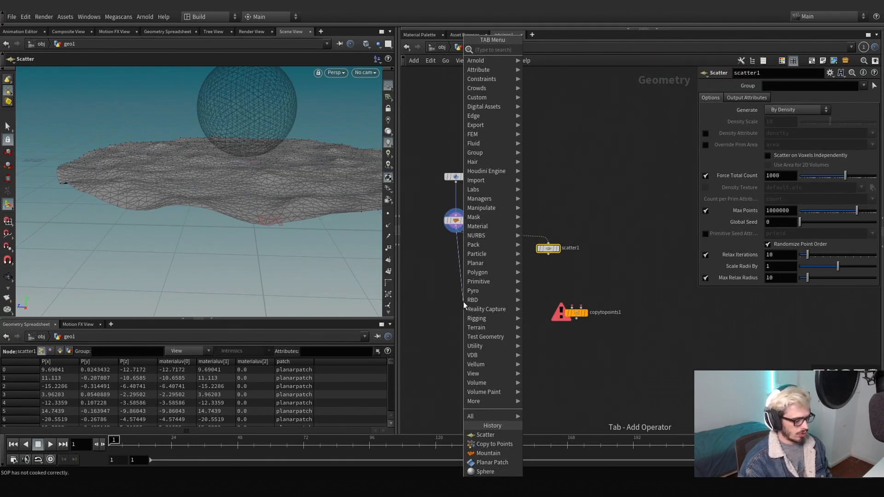
pyautogui.write('null')
pyautogui.press('Return')
pyautogui.click(463, 302)
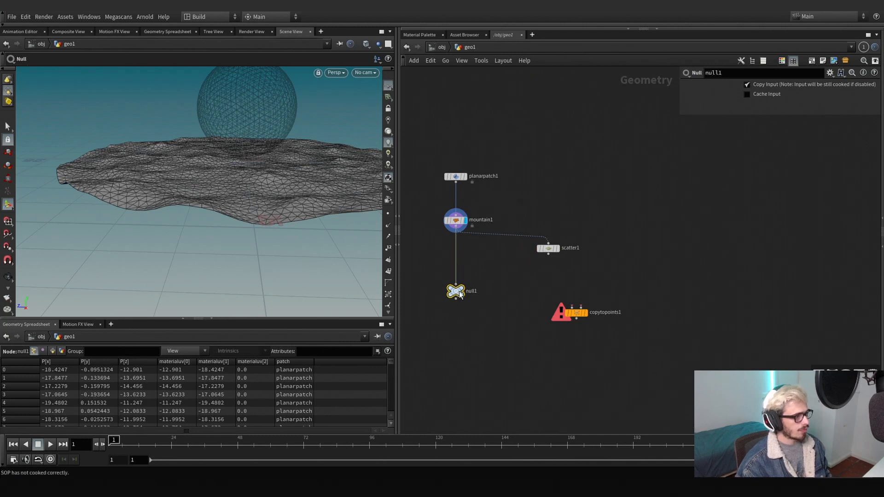
pyautogui.doubleClick(460, 290)
pyautogui.write('OUT_GROU')
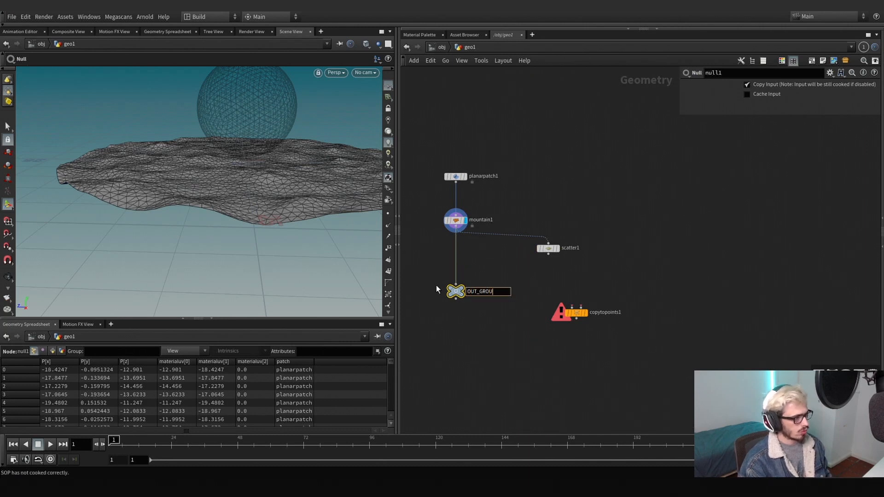
pyautogui.write('ND')
pyautogui.press('Return')
pyautogui.click(505, 280)
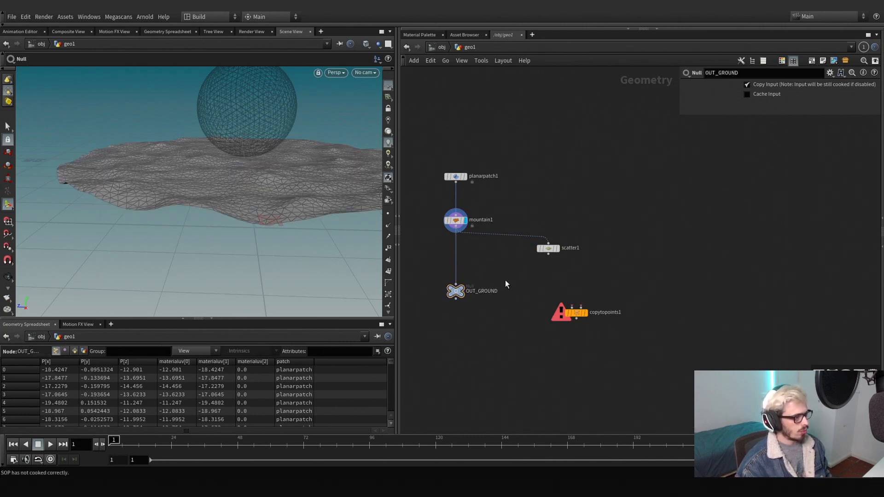
# Add an Object Merge node and set its Object 1 reference to ../OUT_GROUND
pyautogui.press('Tab')
pyautogui.write('obj')
pyautogui.press('Return')
pyautogui.click(492, 325)
pyautogui.moveTo(491, 261); pyautogui.dragTo(443, 310)
pyautogui.moveTo(515, 290); pyautogui.dragTo(479, 330)
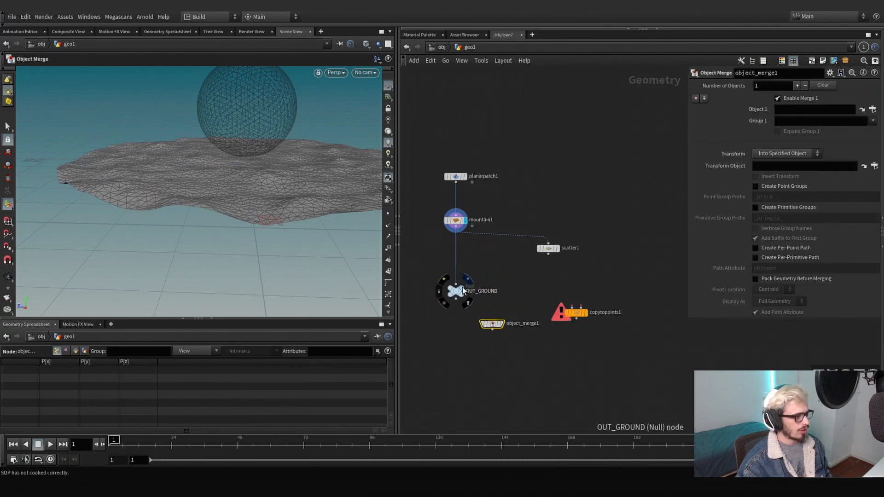
pyautogui.moveTo(800, 114); pyautogui.dragTo(799, 114)
# Feed the Scatter node from the Object Merge instead, move both away from the ground chain and display the scatter
pyautogui.moveTo(492, 325); pyautogui.dragTo(546, 232)
pyautogui.moveTo(599, 204); pyautogui.dragTo(540, 267)
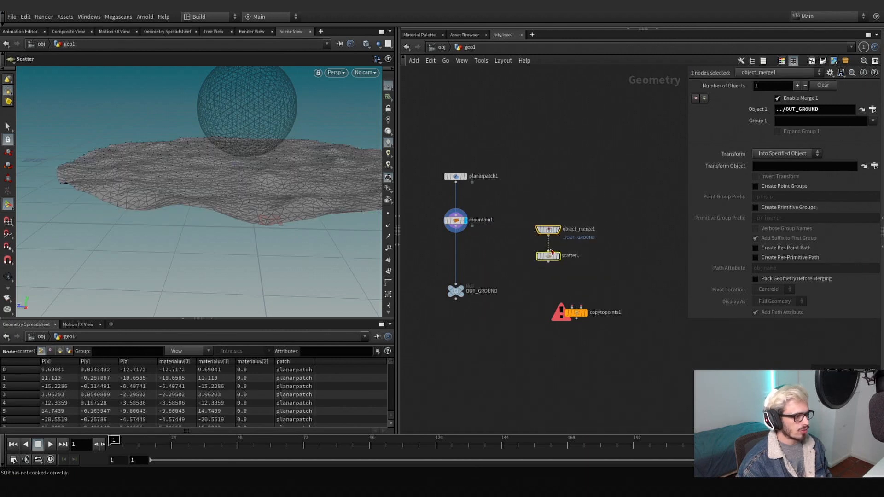
pyautogui.moveTo(548, 231); pyautogui.dragTo(616, 185)
pyautogui.click(629, 216)
pyautogui.click(625, 210)
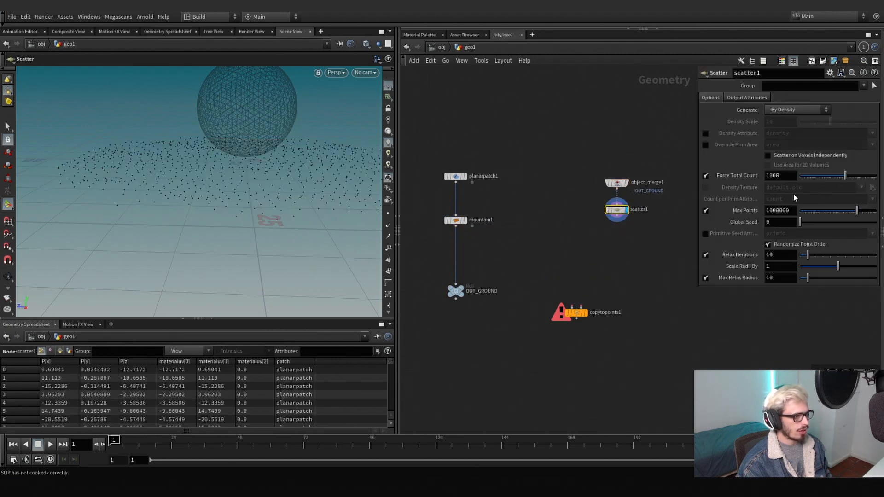
# Set the scatter's Force Total Count to 6 and wire it into the second input of Copy to Points
pyautogui.write('6')
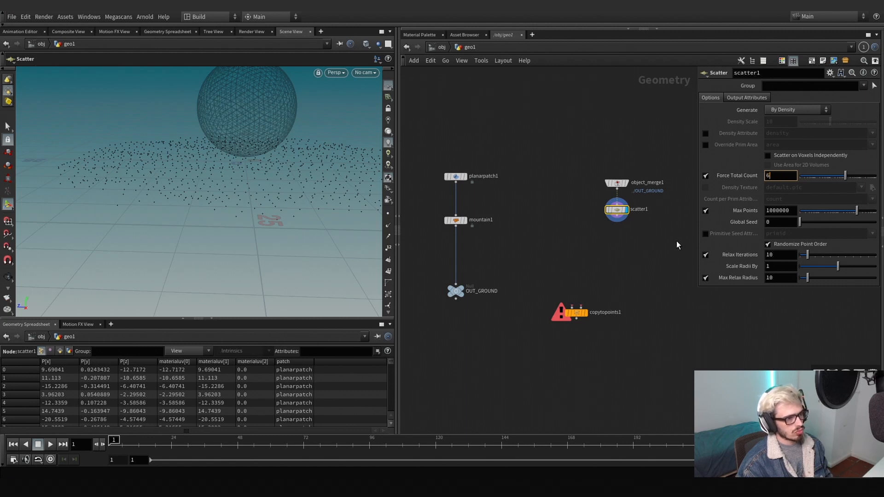
pyautogui.press('Return')
pyautogui.moveTo(617, 221); pyautogui.dragTo(566, 220, button='middle')
pyautogui.moveTo(566, 220); pyautogui.dragTo(565, 302)
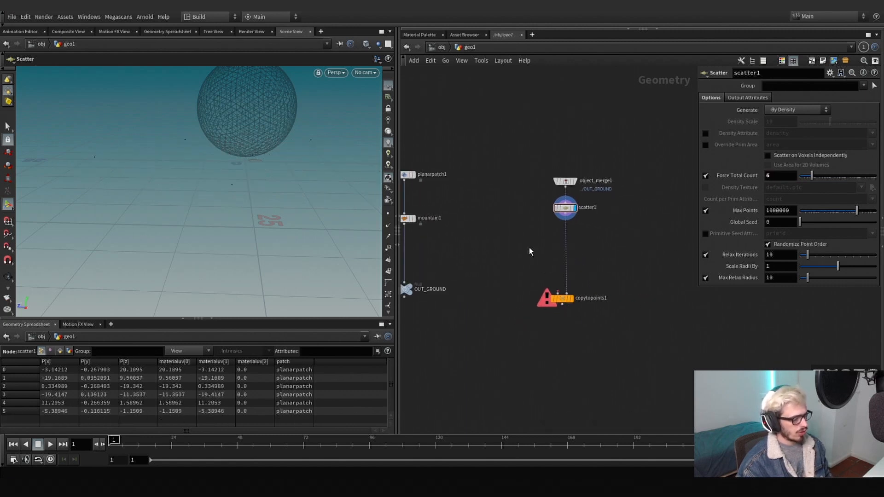
# Add a Box node above and beside the Copy to Points node
pyautogui.press('Tab')
pyautogui.press('Escape')
pyautogui.click(521, 228)
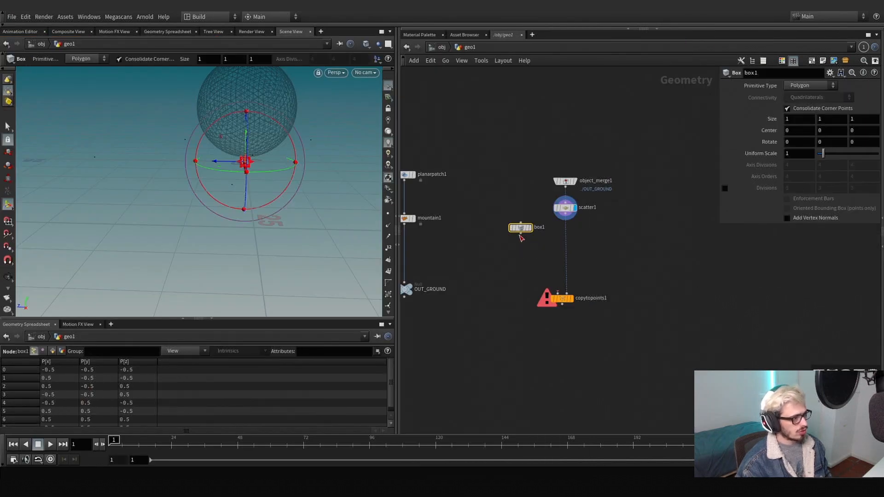
# Wire the Box into the first input of Copy to Points and display the copied result
pyautogui.click(521, 233)
pyautogui.click(557, 292)
pyautogui.click(571, 299)
pyautogui.click(561, 299)
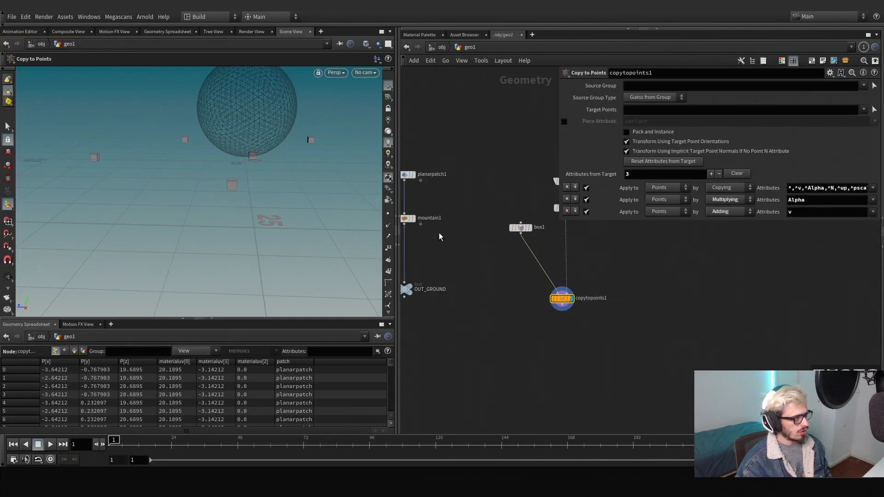
# Insert an Attribute Randomize node between the Scatter and Copy to Points nodes and name it pscale
pyautogui.press('Tab')
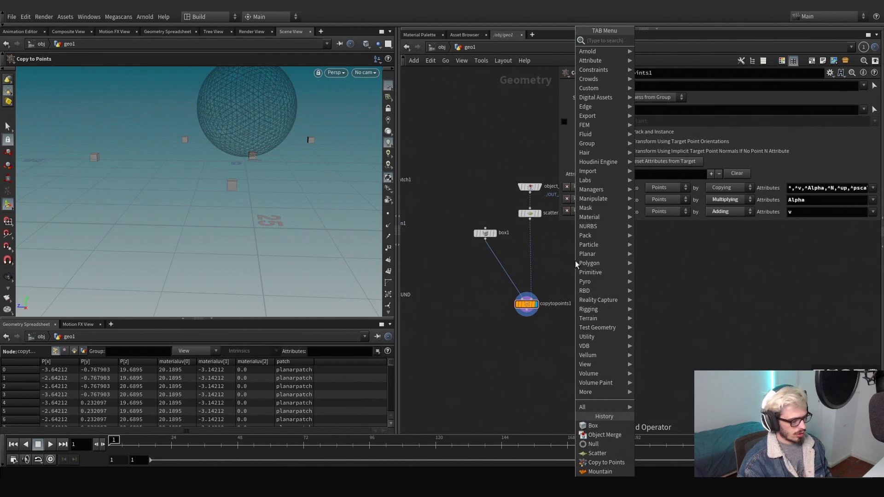
pyautogui.write('rando')
pyautogui.press('Return')
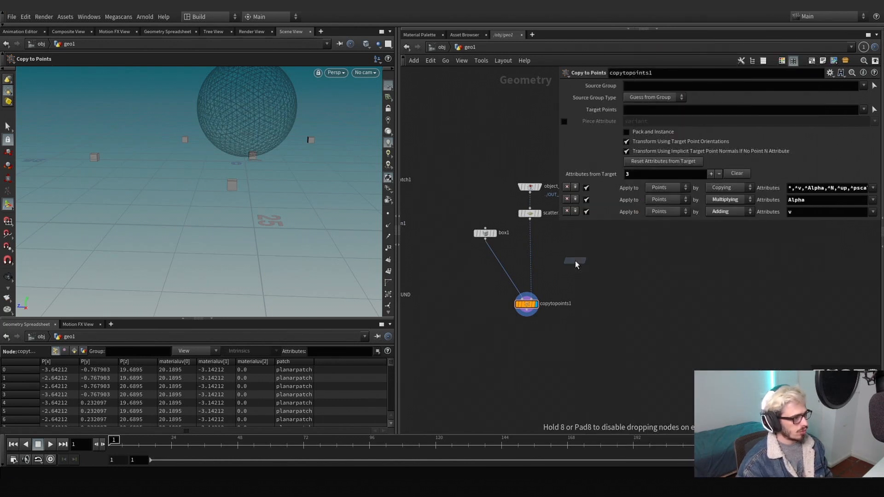
pyautogui.click(530, 249)
pyautogui.write('pscale')
pyautogui.press('Return')
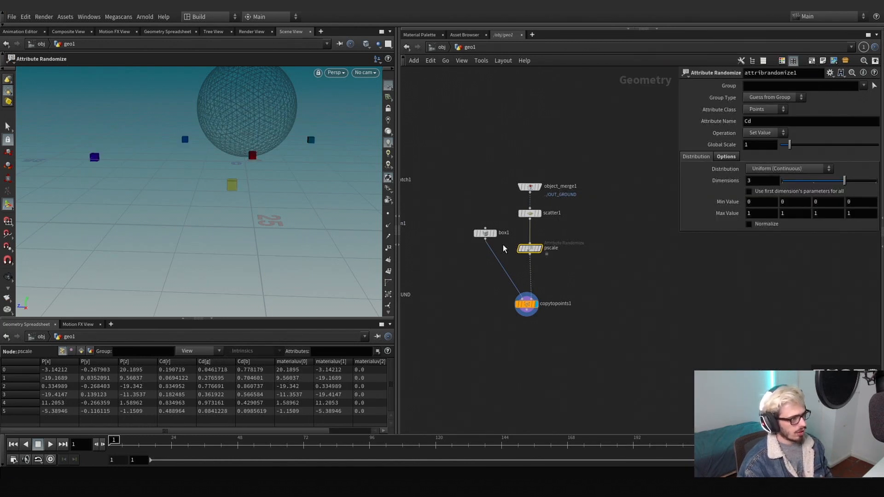
# Set the pscale node's Attribute Name to $OS and its Global Scale to 2.59
pyautogui.click(753, 122)
pyautogui.write('$')
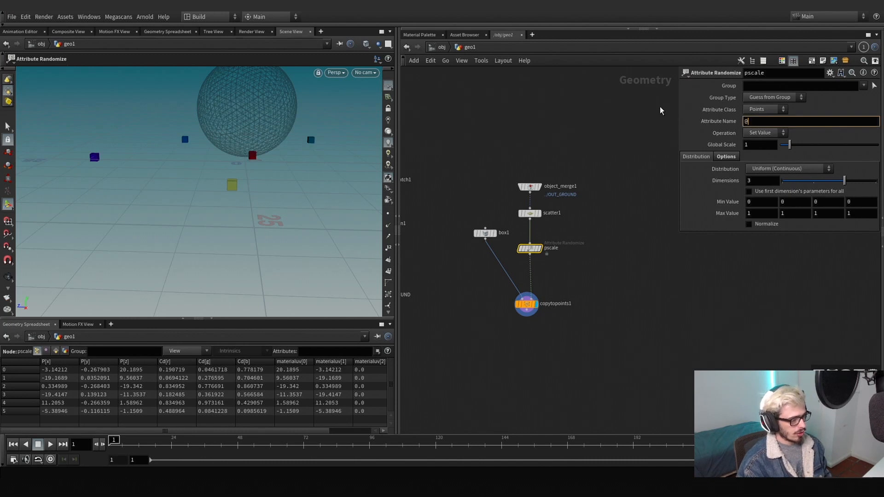
pyautogui.write('OS')
pyautogui.press('Return')
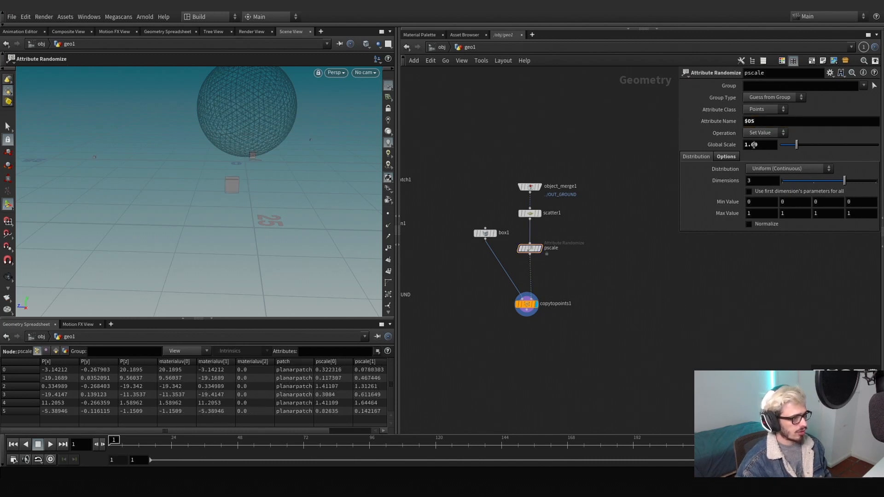
pyautogui.moveTo(753, 145); pyautogui.dragTo(834, 148, button='middle')
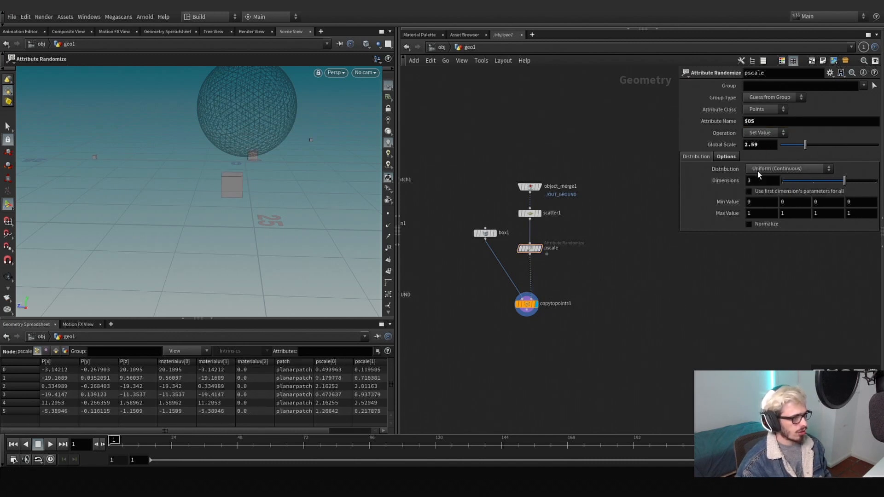
# Duplicate the pscale node below itself, rename the copy N and set its Distribution to Direction or Orientation
pyautogui.moveTo(545, 260); pyautogui.dragTo(554, 281)
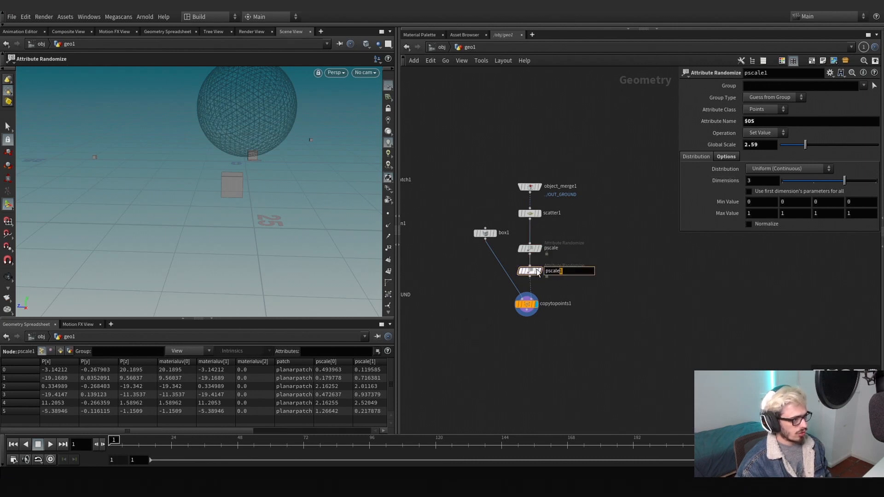
pyautogui.press('Return')
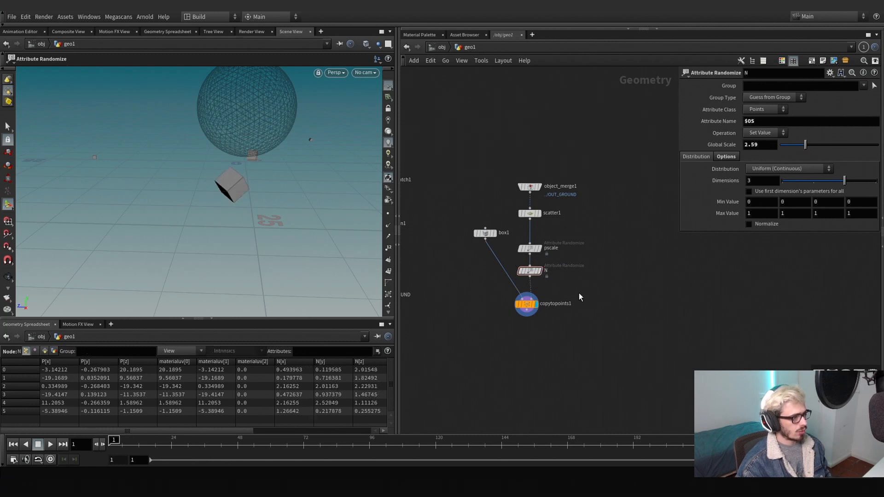
pyautogui.click(777, 168)
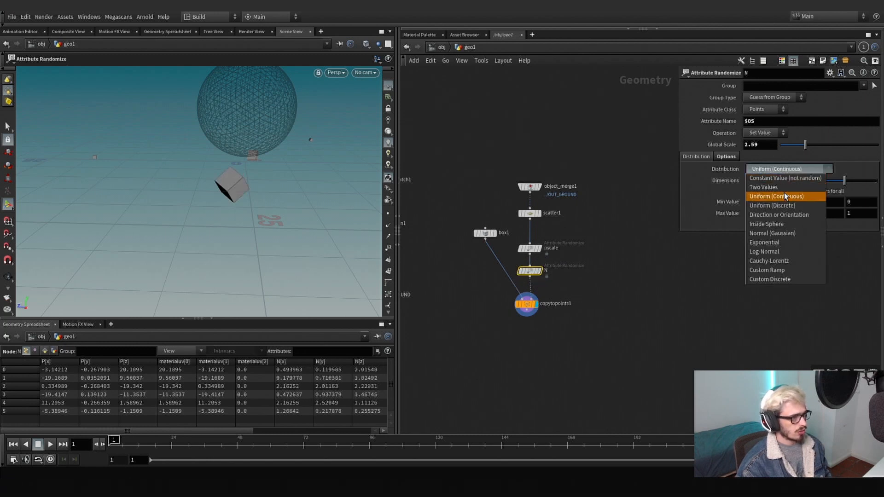
pyautogui.click(787, 214)
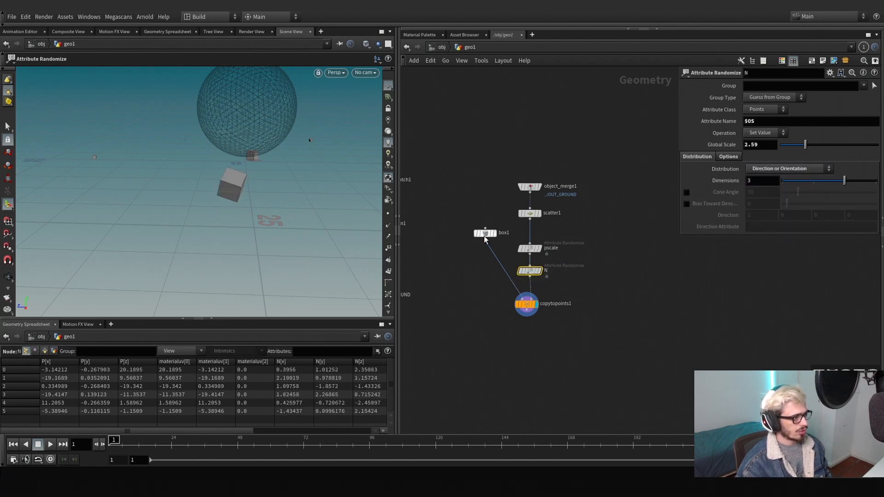
# Route the Box's wire through a dot and make the Box a Polygon Mesh with axis divisions of 8, 8, 8
pyautogui.keyDown('alt'); pyautogui.moveTo(488, 244); pyautogui.dragTo(476, 272); pyautogui.keyUp('alt')
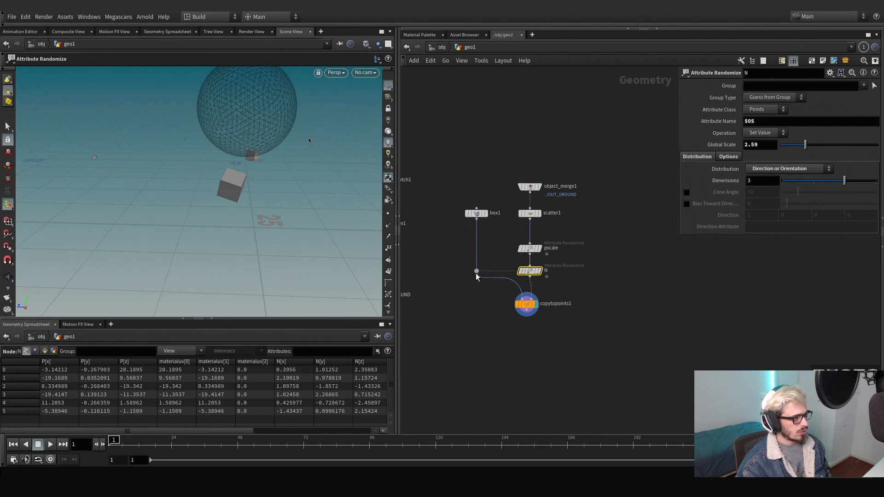
pyautogui.click(476, 213)
pyautogui.click(808, 86)
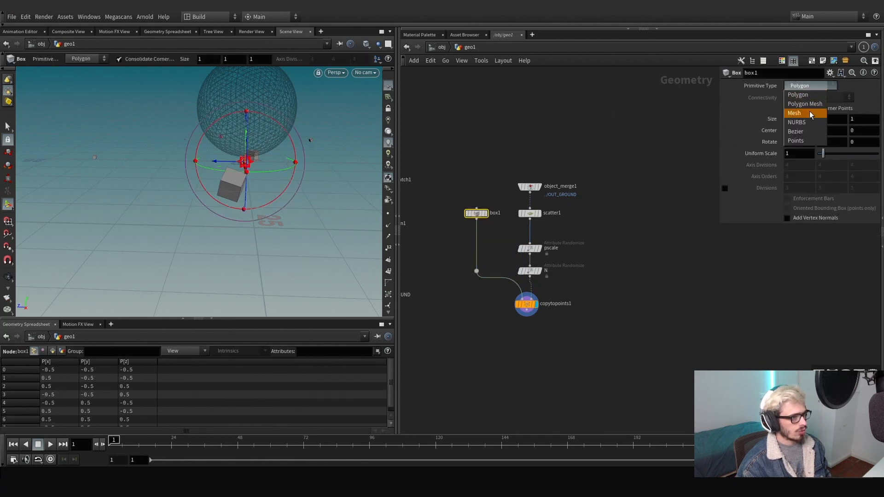
pyautogui.click(810, 104)
pyautogui.scroll(4, 769, 166)
pyautogui.moveTo(490, 215); pyautogui.dragTo(490, 188)
# Insert a copy of the ground chain's Mountain node between the Box and the wire dot
pyautogui.press('Tab')
pyautogui.write('mo')
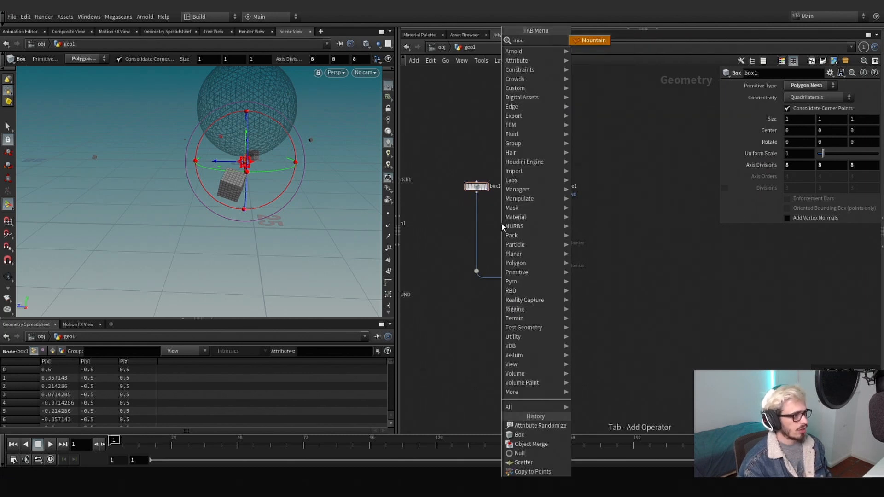
pyautogui.press('Return')
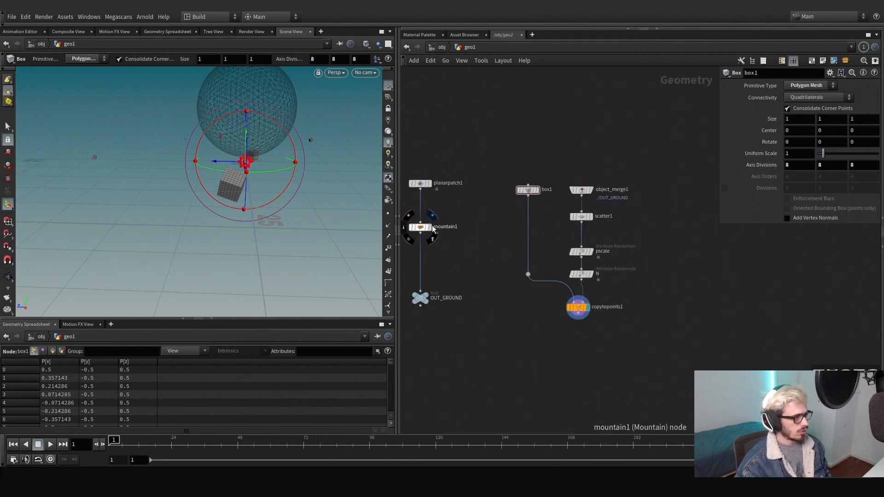
pyautogui.click(527, 233)
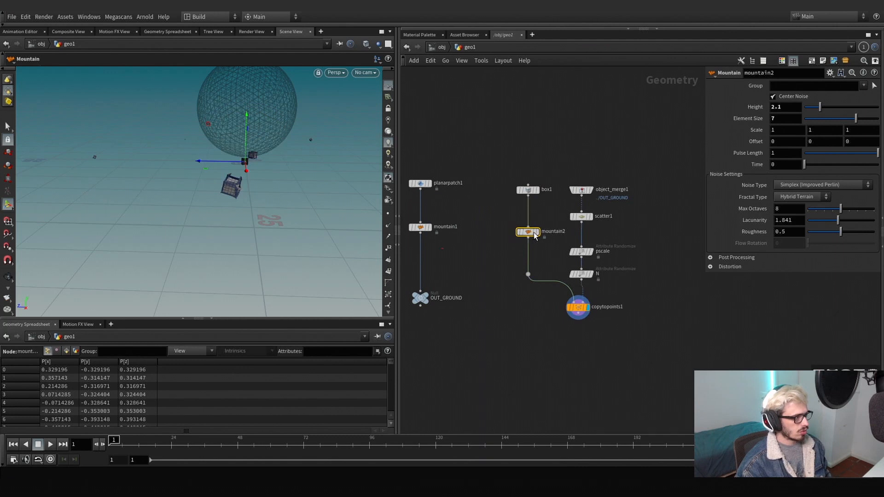
# Set the Box's Uniform Scale to 5 and the Height of the Mountain below it to 4.4
pyautogui.click(528, 189)
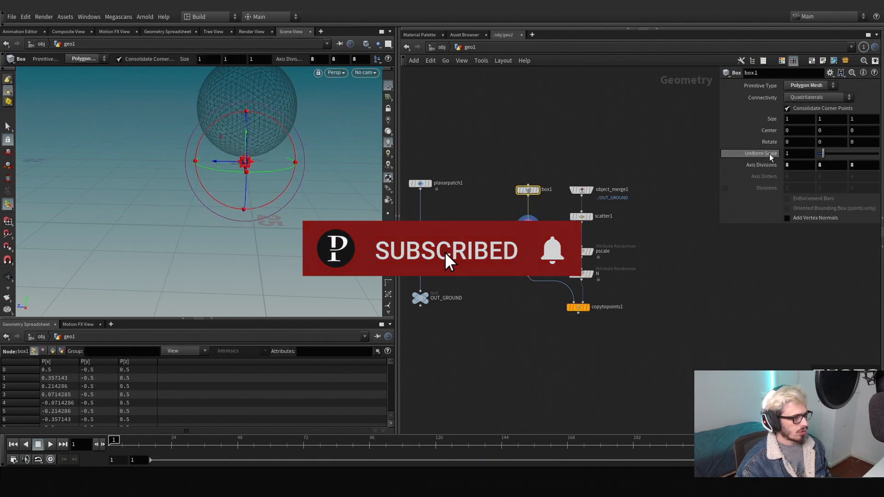
pyautogui.moveTo(769, 154); pyautogui.dragTo(842, 138, button='middle')
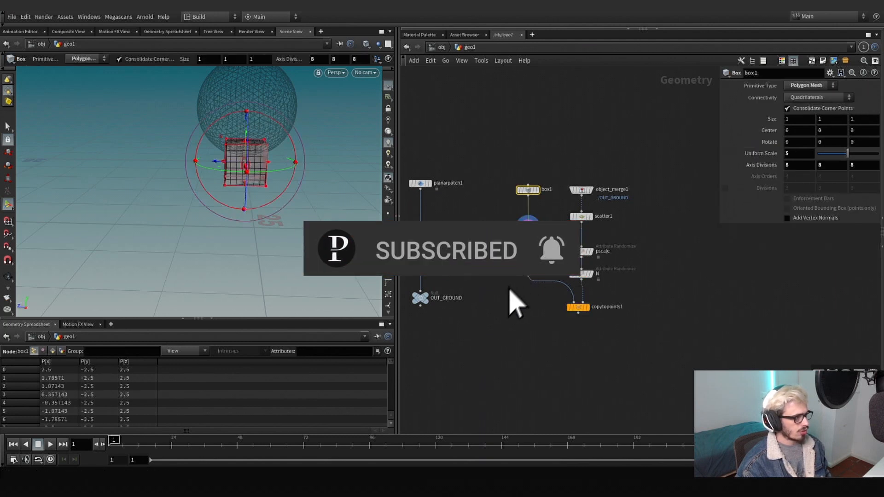
pyautogui.click(528, 233)
pyautogui.keyDown('alt'); pyautogui.moveTo(237, 148); pyautogui.dragTo(300, 143); pyautogui.keyUp('alt')
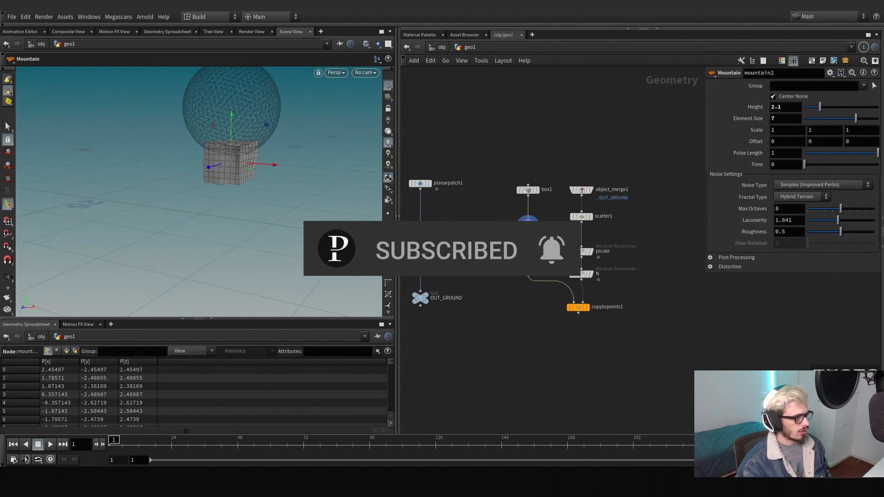
pyautogui.moveTo(772, 112); pyautogui.dragTo(834, 110, button='middle')
# Insert a Smooth node between the Box and its Mountain, check the rounded box, and display the Mountain again
pyautogui.press('Tab')
pyautogui.write('smo')
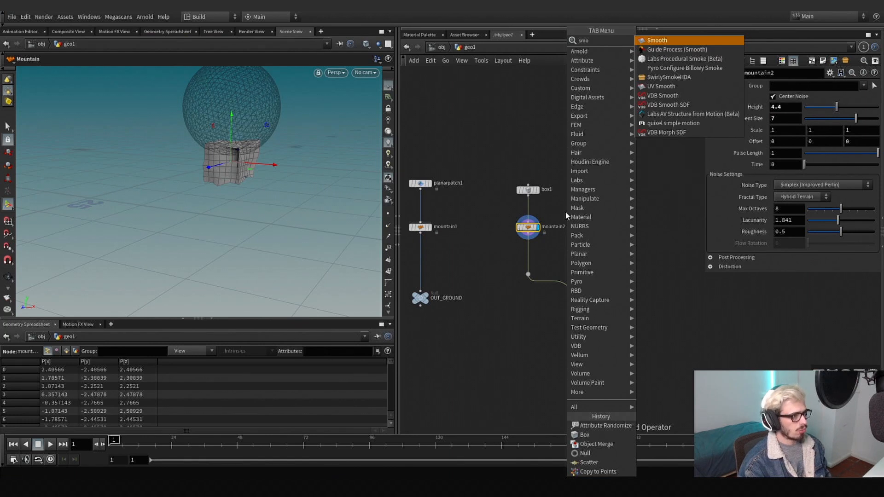
pyautogui.press('Return')
pyautogui.click(530, 210)
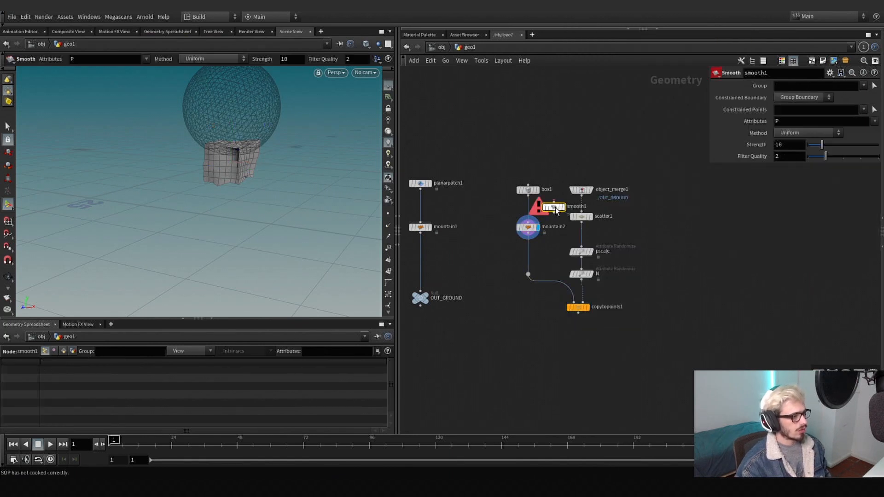
pyautogui.click(537, 209)
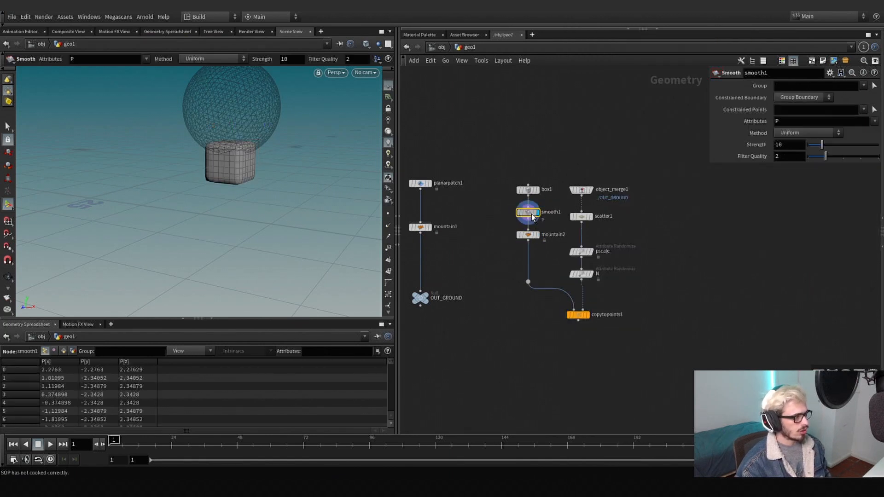
pyautogui.press('Escape')
pyautogui.moveTo(214, 178); pyautogui.dragTo(272, 177)
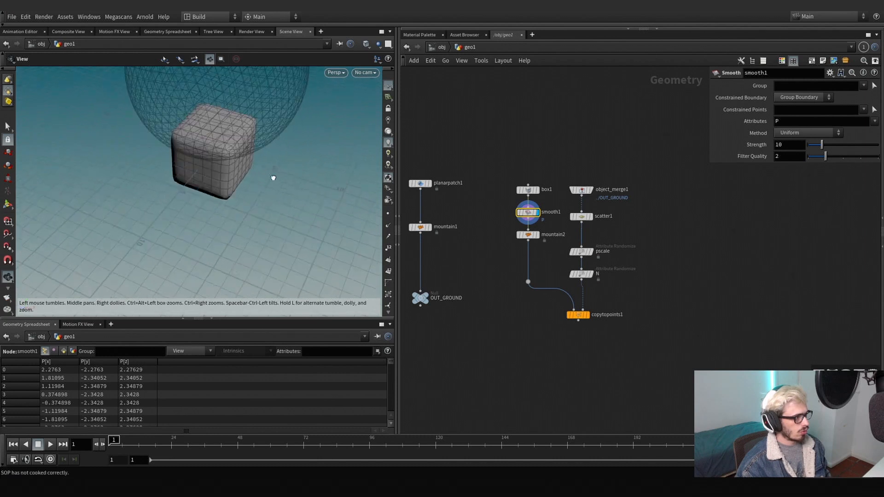
pyautogui.press('Return')
pyautogui.click(536, 235)
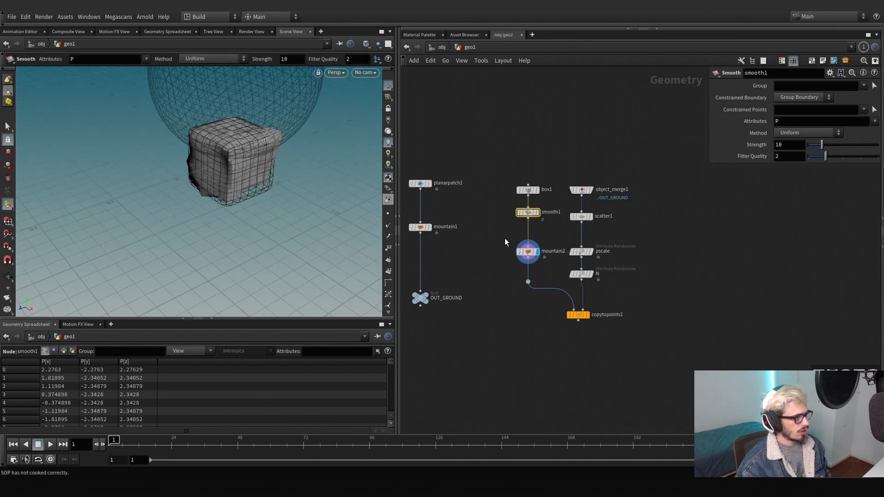
# Insert a Normal node between the Smooth and Mountain nodes and set Add Normals to to Points
pyautogui.press('Tab')
pyautogui.write('normal')
pyautogui.press('Return')
pyautogui.click(536, 234)
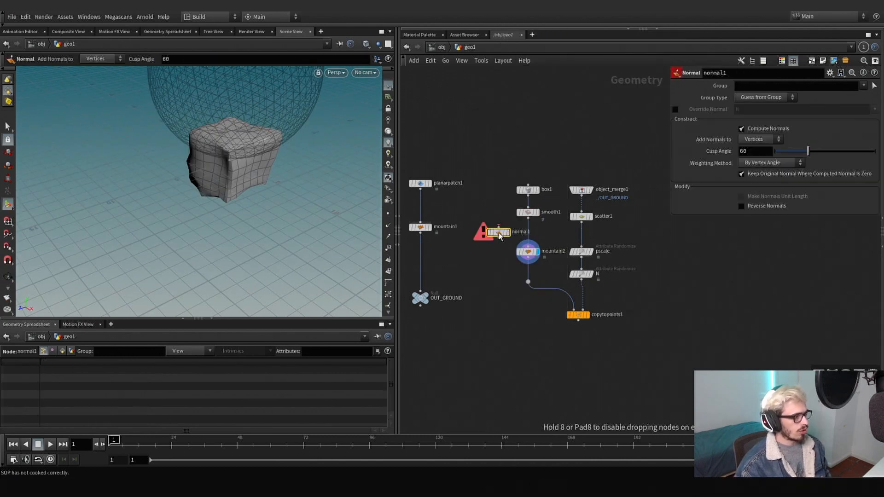
pyautogui.click(526, 238)
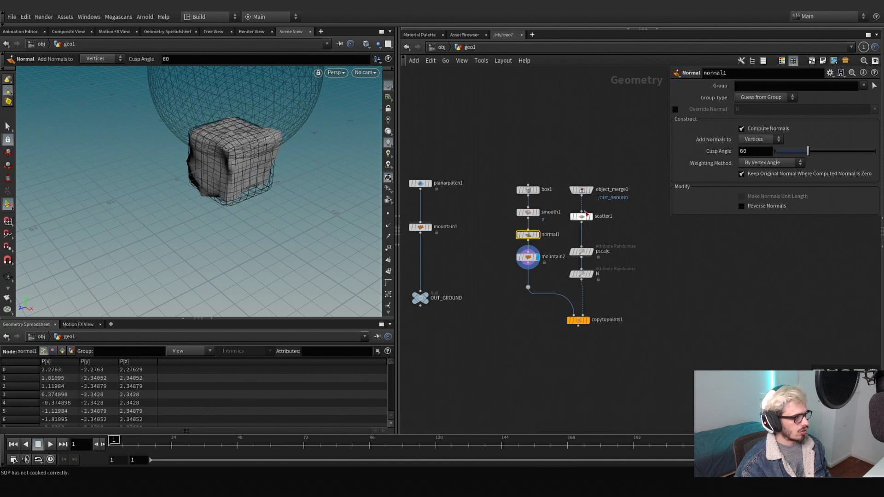
pyautogui.click(761, 139)
pyautogui.click(755, 140)
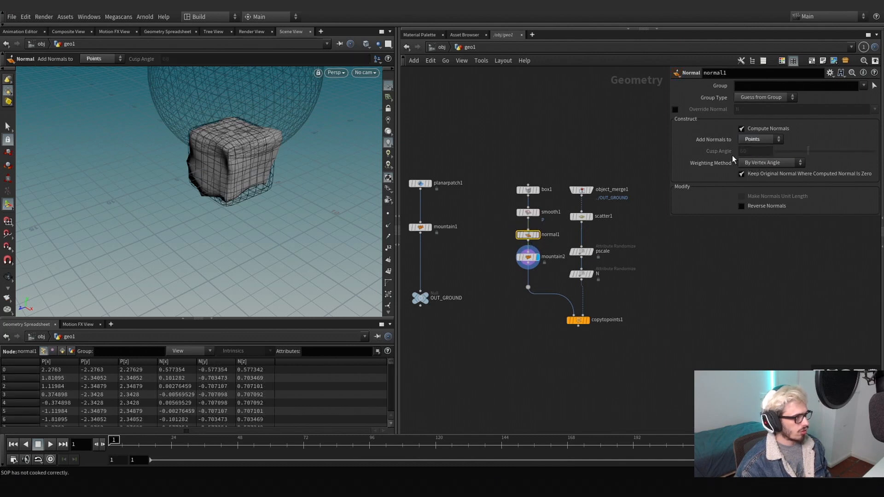
# Reduce the Element Size of the box chain's Mountain and display the copied rocks from Copy to Points
pyautogui.click(528, 257)
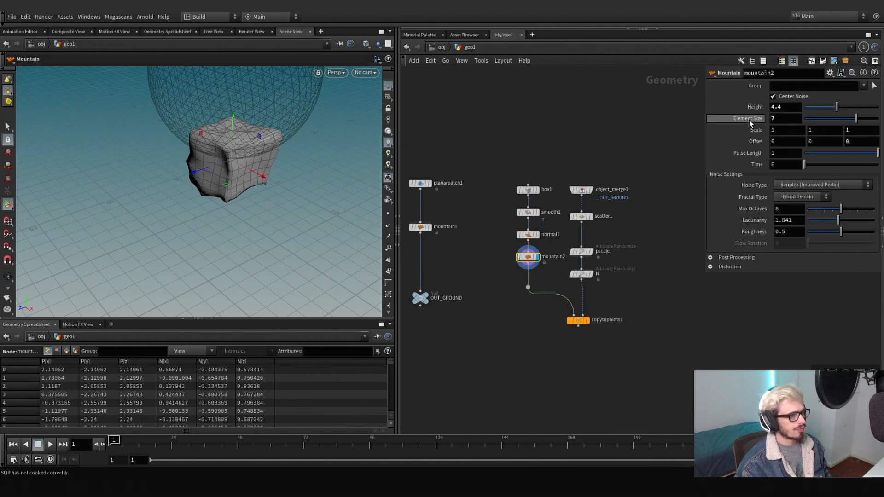
pyautogui.moveTo(855, 118); pyautogui.dragTo(821, 120)
pyautogui.click(585, 321)
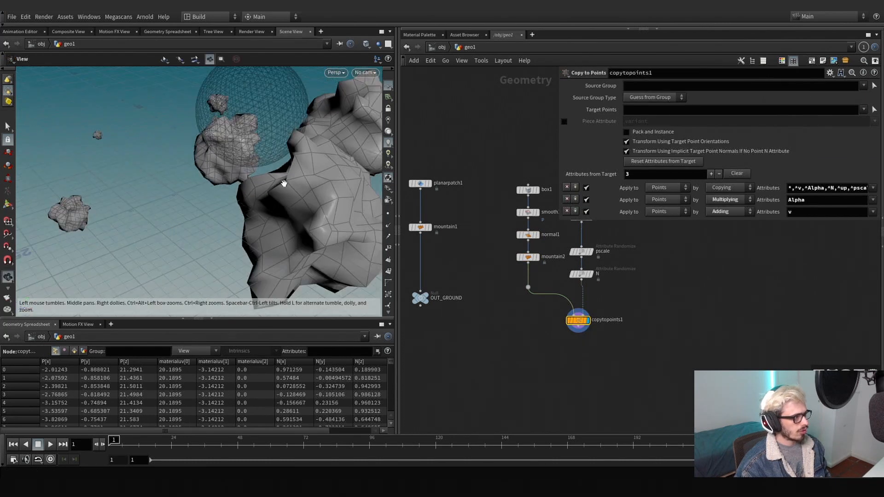
pyautogui.moveTo(282, 184); pyautogui.dragTo(309, 135)
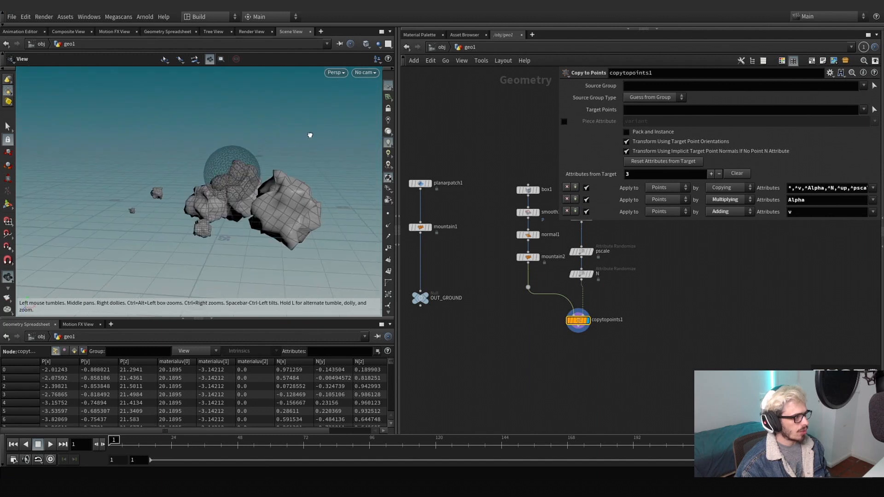
# Set the Scatter node's Global Seed to 0.1 to redistribute the rocks and inspect their layout
pyautogui.scroll(2, 636, 259)
pyautogui.moveTo(636, 259); pyautogui.dragTo(584, 287, button='middle')
pyautogui.click(510, 224)
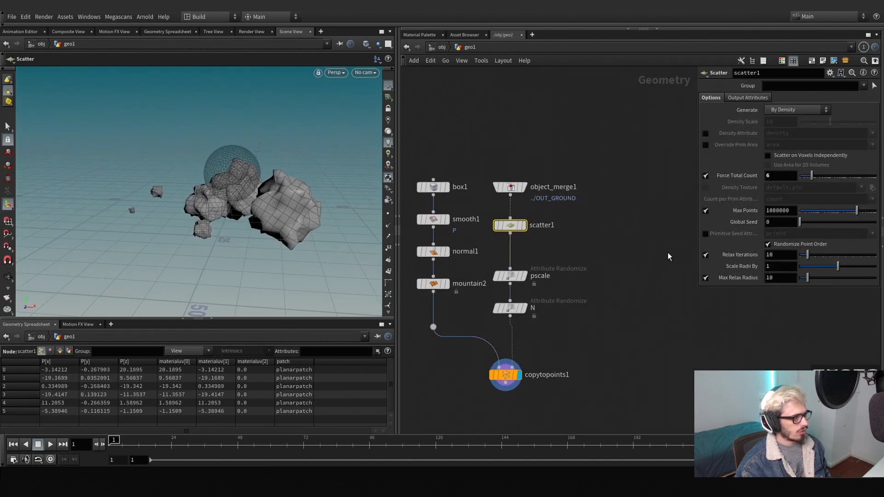
pyautogui.moveTo(742, 224); pyautogui.dragTo(753, 224, button='middle')
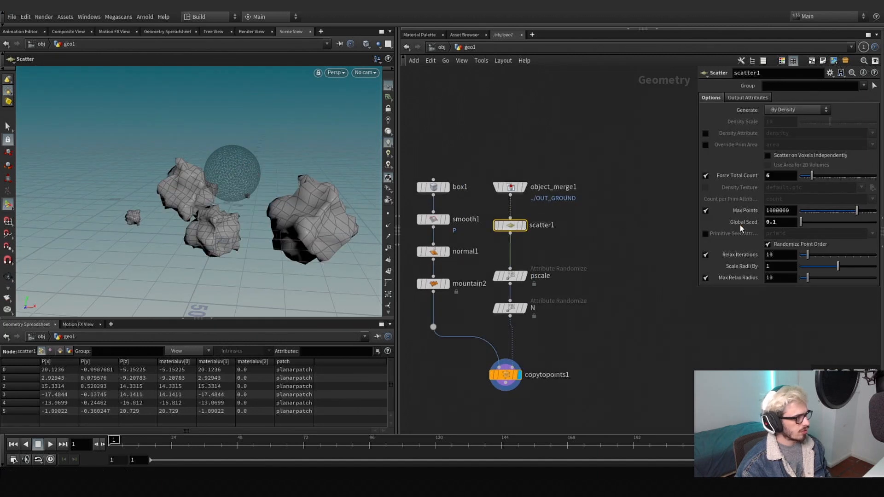
pyautogui.keyDown('alt'); pyautogui.moveTo(292, 203); pyautogui.dragTo(150, 158); pyautogui.keyUp('alt')
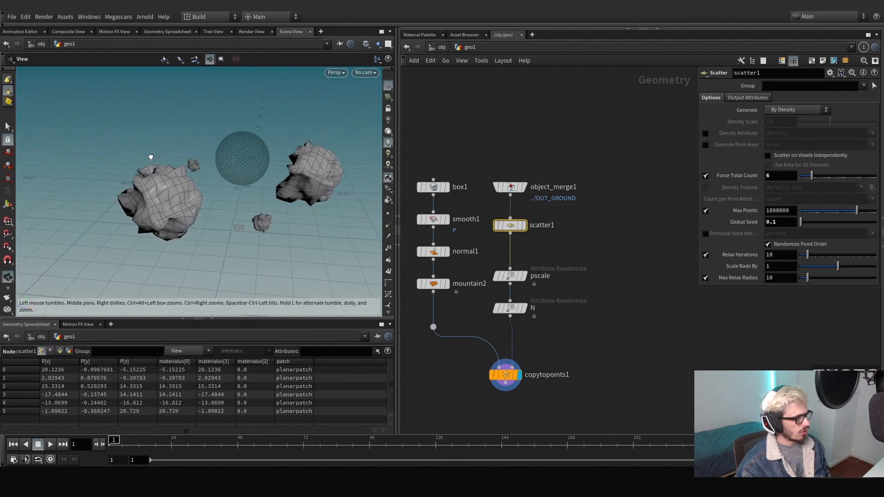
# Set the pscale node's Dimensions to 1
pyautogui.press('Down')
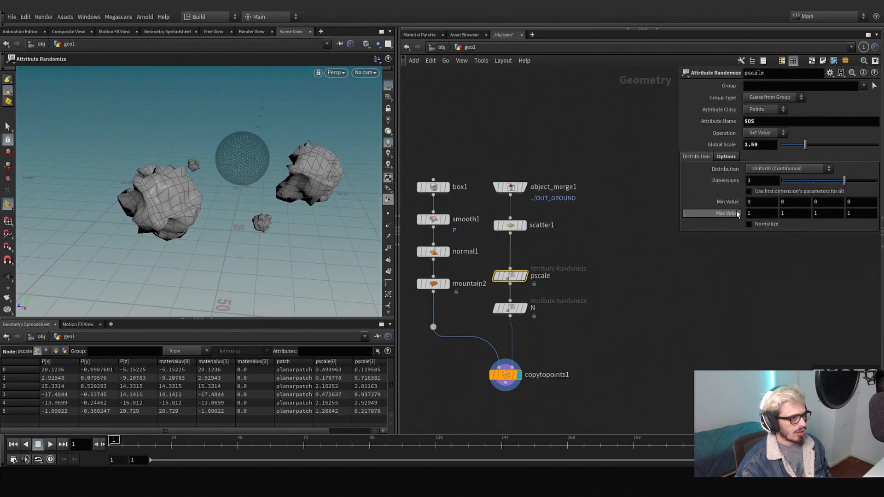
pyautogui.moveTo(811, 185); pyautogui.dragTo(787, 187)
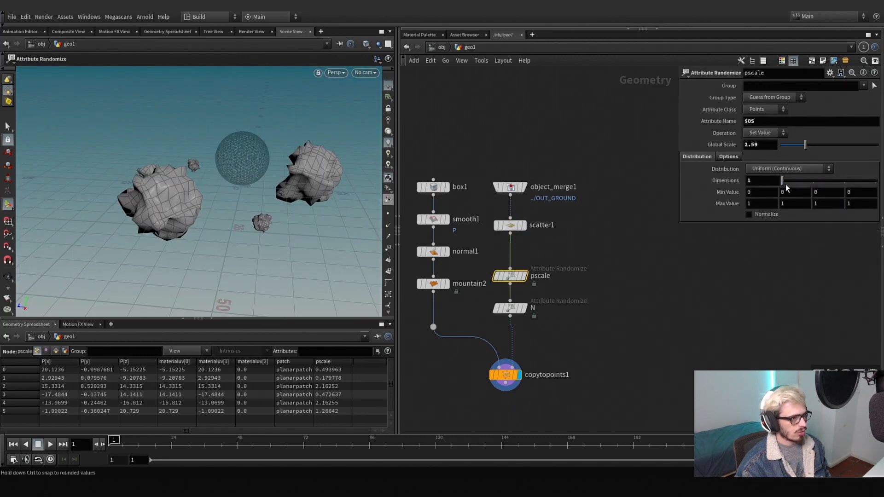
# Set the first Min Value of the pscale node to 0.2
pyautogui.write('.2')
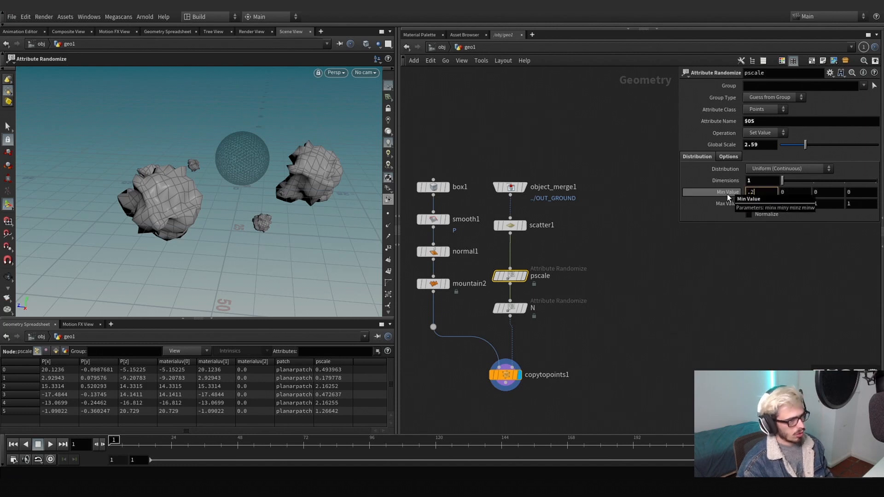
pyautogui.press('Return')
pyautogui.keyDown('alt'); pyautogui.moveTo(270, 156); pyautogui.dragTo(281, 191); pyautogui.keyUp('alt')
pyautogui.scroll(-2, 279, 184)
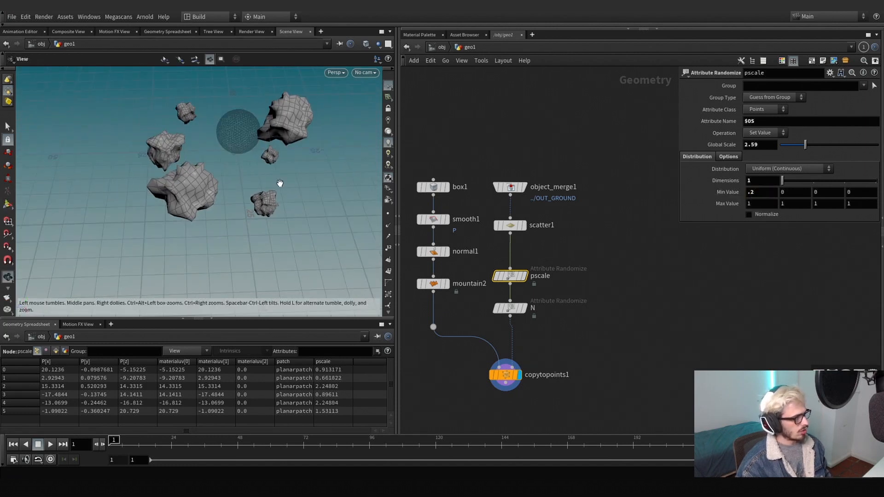
# Add a Merge node, connect OUT_GROUND and the Copy to Points output to it, and display the merged ground and rocks
pyautogui.scroll(-5, 579, 324)
pyautogui.moveTo(501, 399); pyautogui.dragTo(548, 301, button='middle')
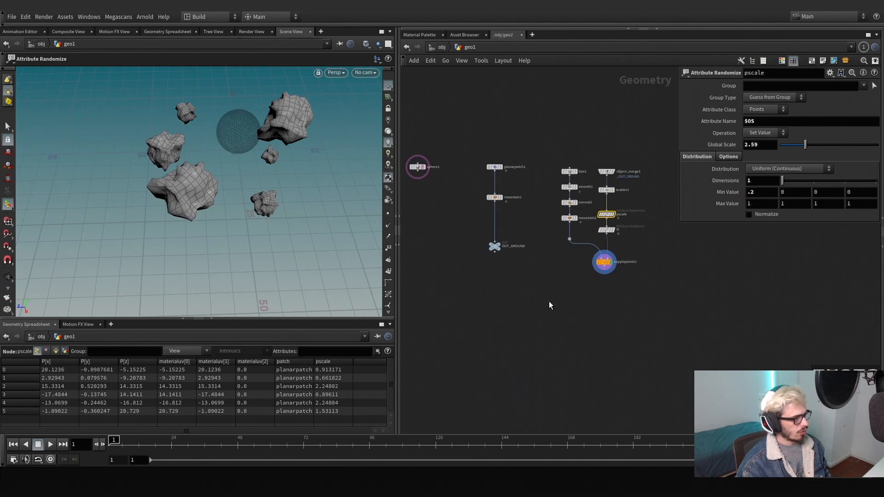
pyautogui.press('Tab')
pyautogui.write('merge')
pyautogui.press('Return')
pyautogui.click(549, 302)
pyautogui.click(495, 248)
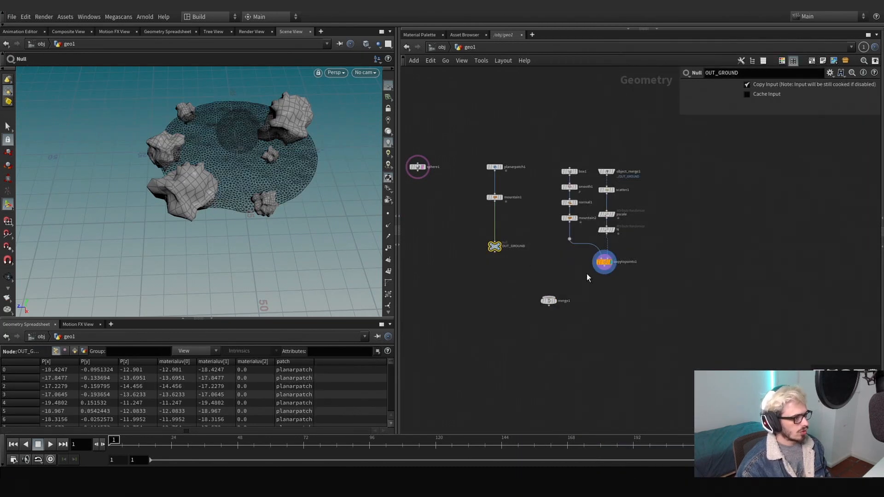
pyautogui.keyDown('shift'); pyautogui.click(596, 263); pyautogui.keyUp('shift')
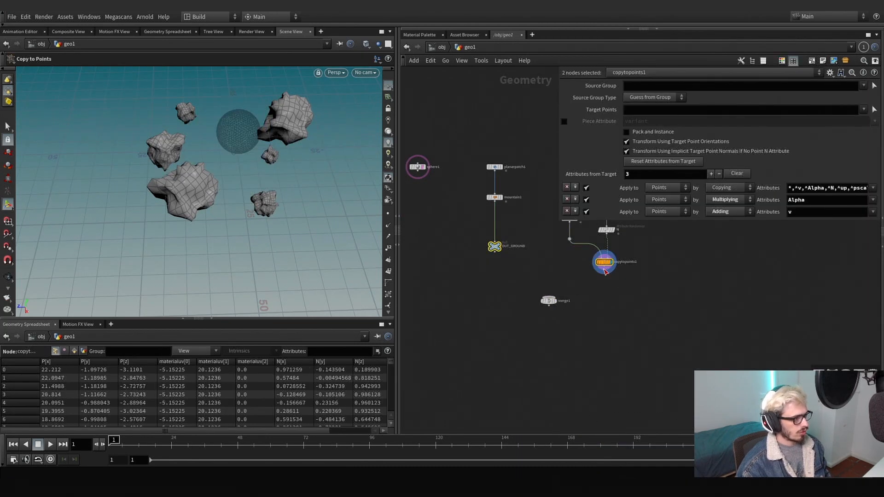
pyautogui.moveTo(604, 268); pyautogui.dragTo(548, 297)
pyautogui.click(560, 302)
pyautogui.click(549, 302)
pyautogui.keyDown('alt'); pyautogui.moveTo(268, 174); pyautogui.dragTo(262, 154); pyautogui.keyUp('alt')
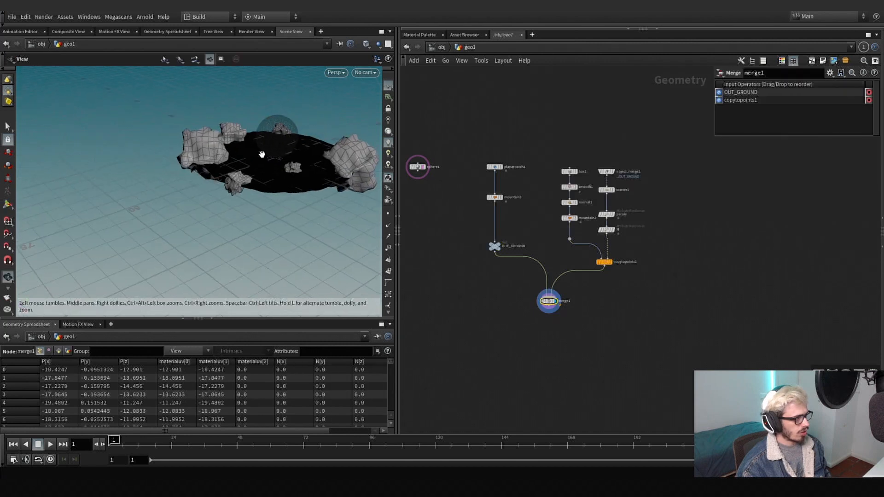
pyautogui.scroll(6, 301, 159)
pyautogui.press('Tab')
pyautogui.write('null')
pyautogui.press('Return')
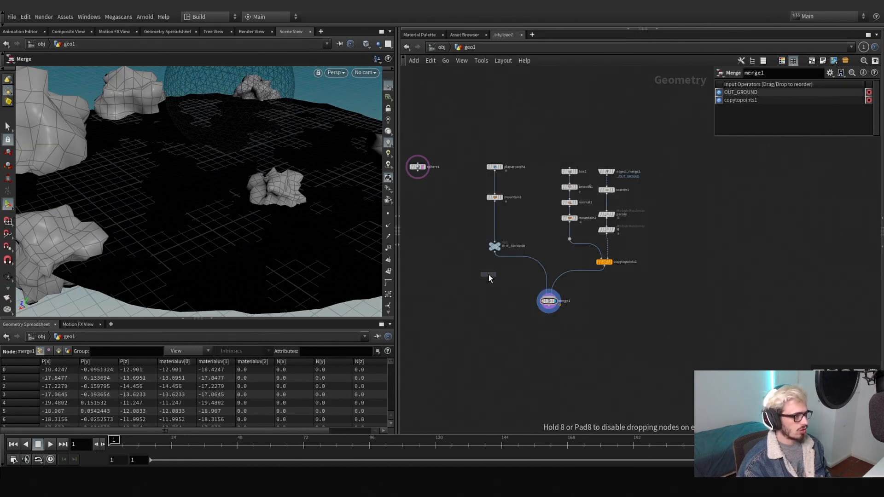
pyautogui.hotkey('ctrl', 'z')
# Insert a Normal node between the ground's Mountain node and OUT_GROUND and set Add Normals to to Points
pyautogui.press('Tab')
pyautogui.press('Escape')
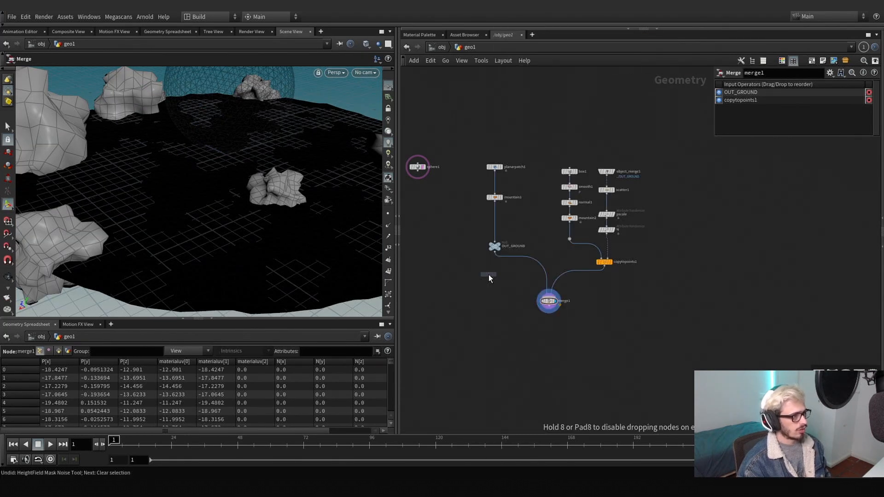
pyautogui.click(488, 275)
pyautogui.moveTo(487, 277); pyautogui.dragTo(496, 208)
pyautogui.click(760, 139)
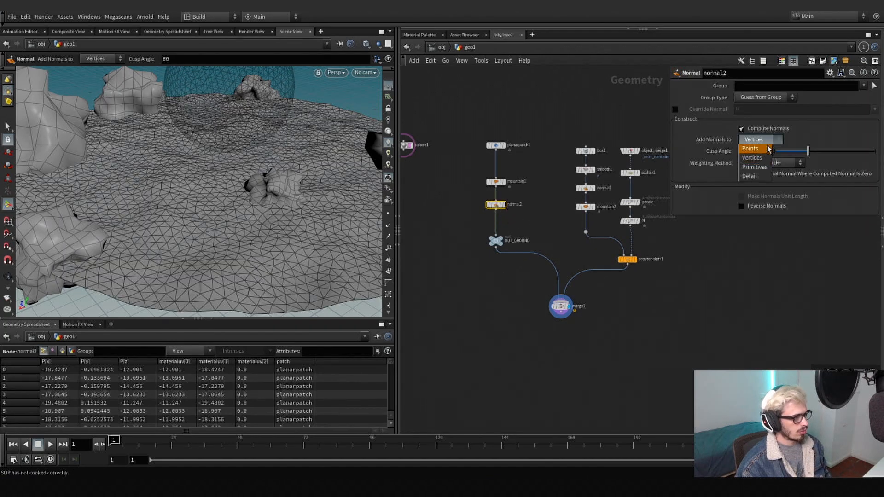
pyautogui.click(755, 140)
pyautogui.press('Escape')
pyautogui.moveTo(216, 157); pyautogui.dragTo(242, 172)
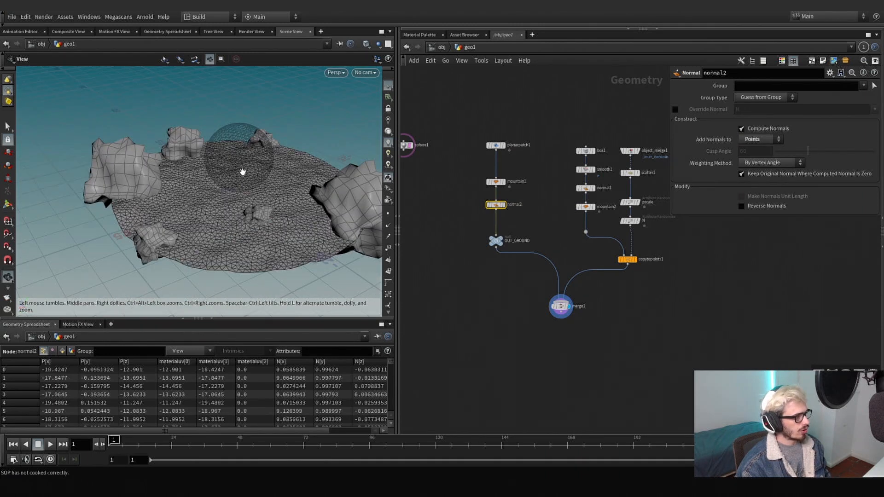
pyautogui.press('Return')
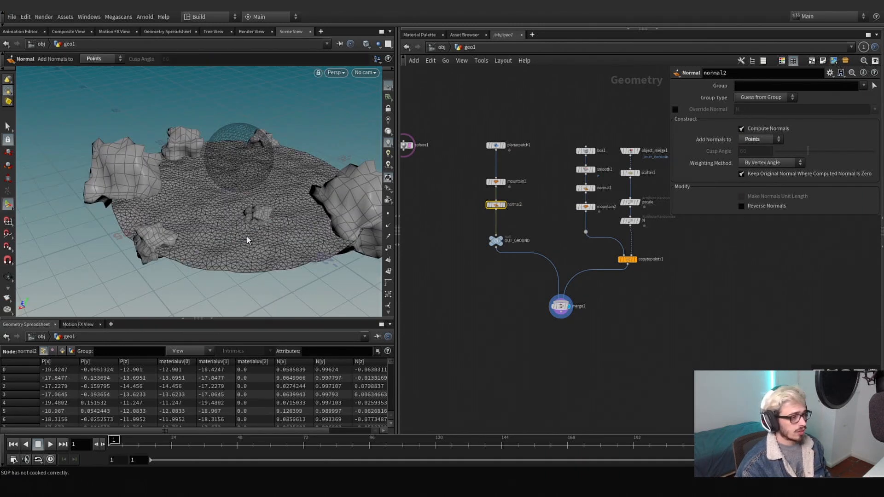
# Move the ground and rock node chains together with their Merge node farther away from the sphere node
pyautogui.scroll(-3, 460, 269)
pyautogui.moveTo(464, 299); pyautogui.dragTo(574, 170)
pyautogui.moveTo(558, 267); pyautogui.dragTo(628, 260)
pyautogui.moveTo(557, 264); pyautogui.dragTo(608, 264)
pyautogui.hotkey('ctrl', 'z')
pyautogui.moveTo(593, 174); pyautogui.dragTo(447, 334)
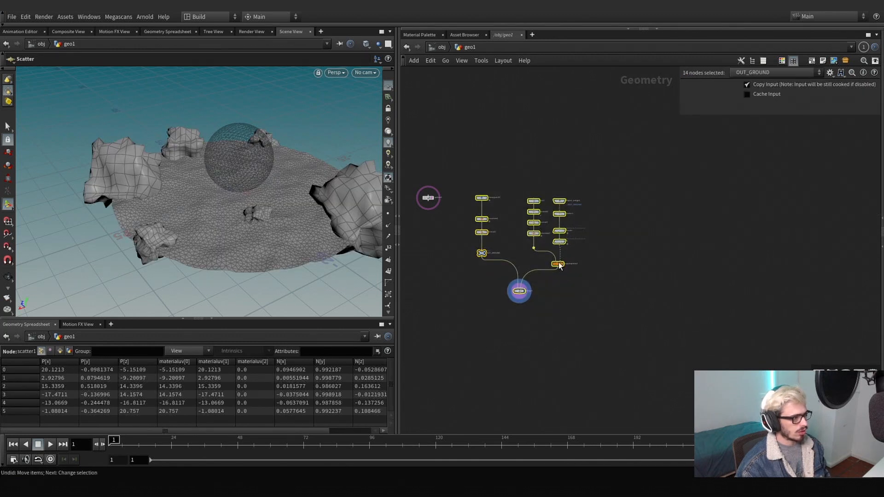
pyautogui.moveTo(482, 202); pyautogui.dragTo(537, 203)
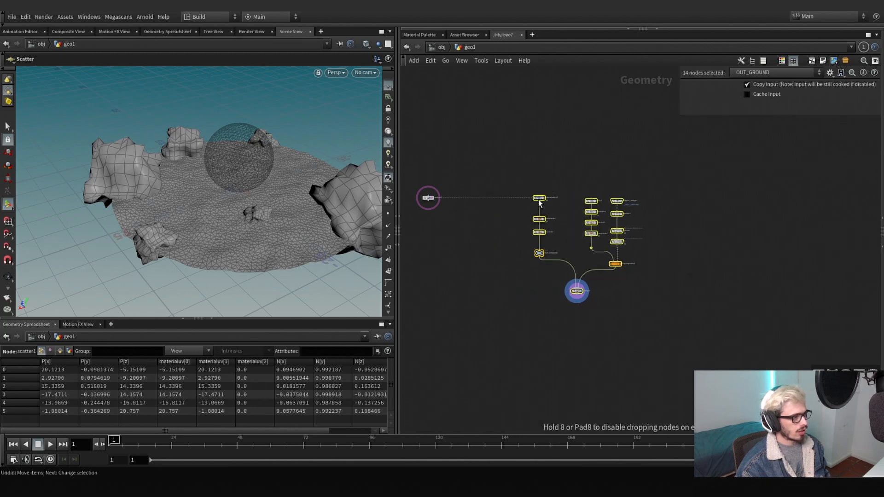
pyautogui.moveTo(479, 222); pyautogui.dragTo(561, 219, button='middle')
# Add a Pack node directly after the sphere node
pyautogui.click(512, 195)
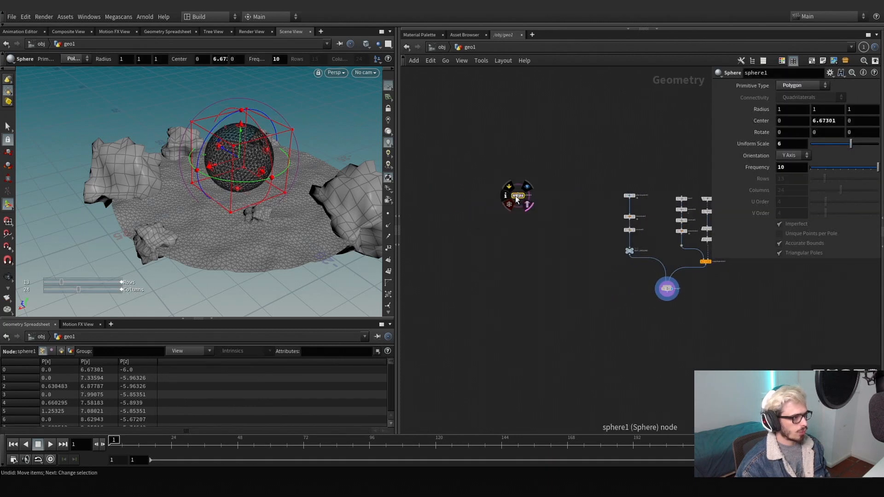
pyautogui.scroll(5, 547, 211)
pyautogui.press('Tab')
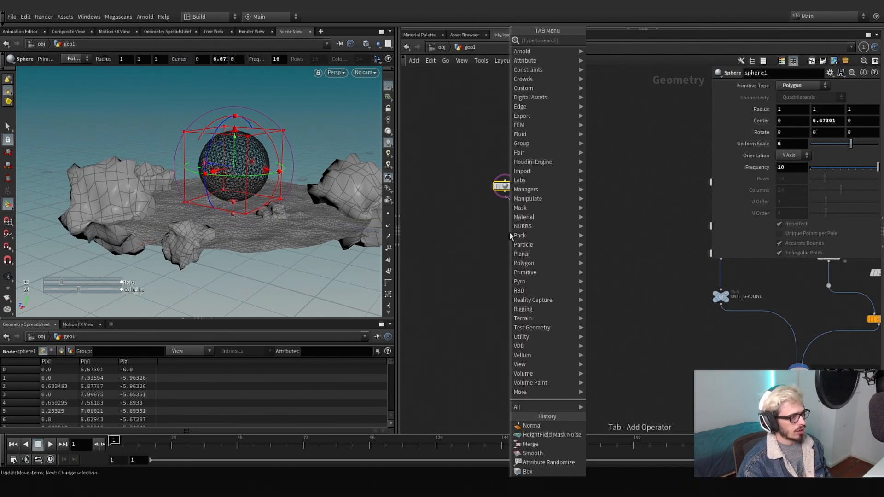
pyautogui.write('pack')
pyautogui.press('Return')
pyautogui.moveTo(509, 233); pyautogui.dragTo(502, 233)
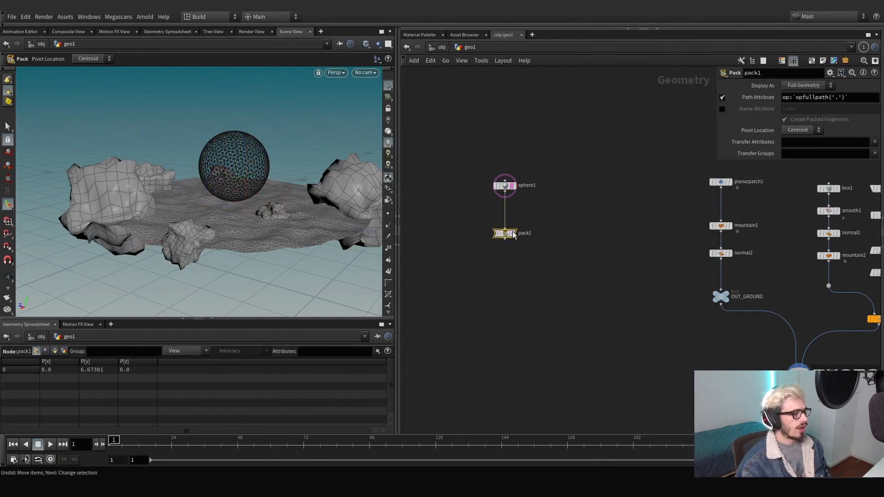
# Add an Add node after the Pack node, display it, and enable Delete Geometry But Keep the Points
pyautogui.press('Tab')
pyautogui.write('add')
pyautogui.press('Return')
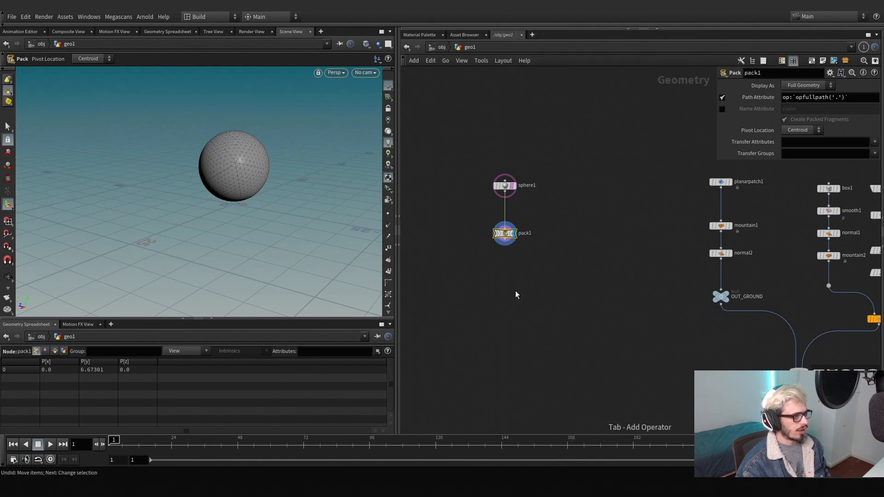
pyautogui.click(515, 290)
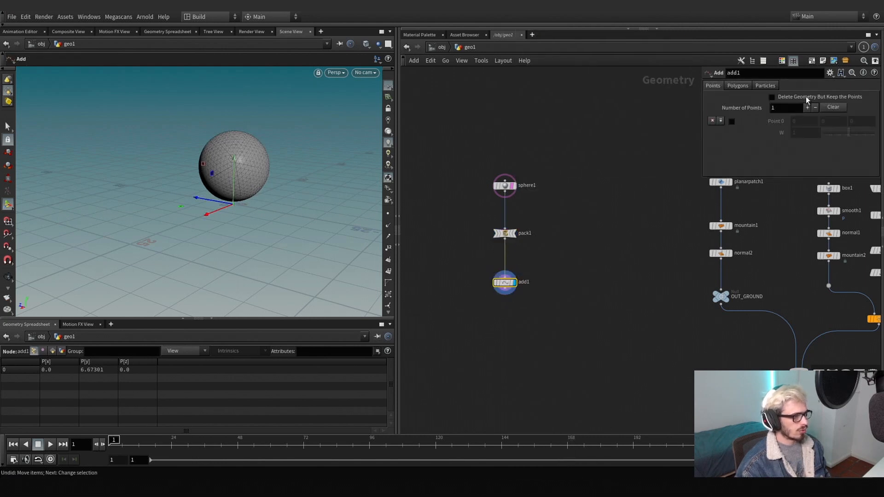
pyautogui.click(771, 97)
pyautogui.moveTo(492, 307); pyautogui.dragTo(493, 306)
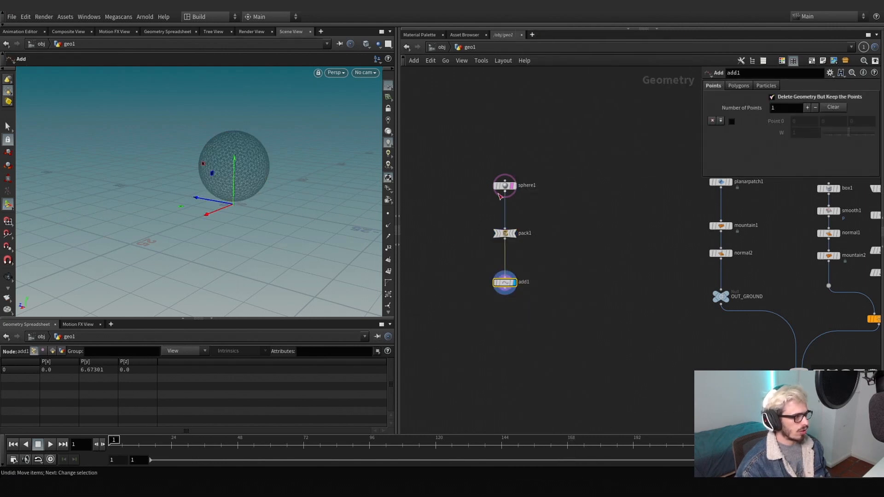
# Turn off the sphere node's template display and show points in the viewport
pyautogui.click(512, 185)
pyautogui.click(390, 215)
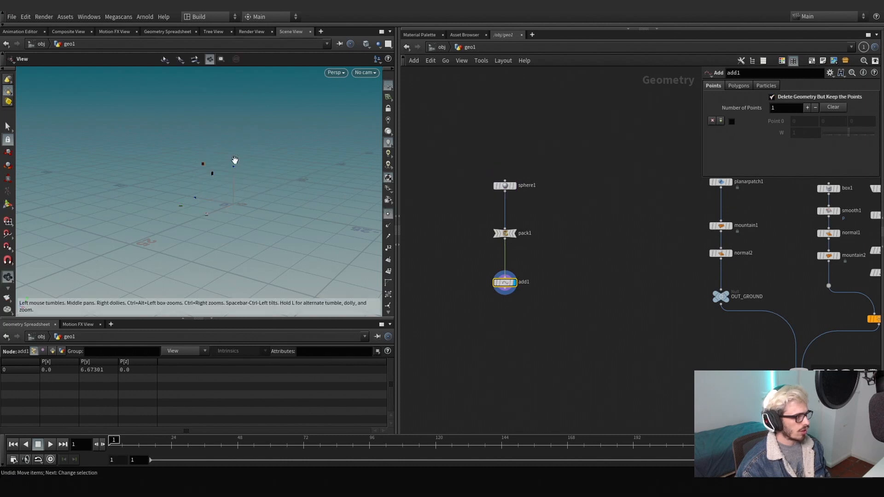
pyautogui.scroll(4, 233, 161)
# Place an unconnected Attribute Wrangle node below the Add node
pyautogui.moveTo(627, 288); pyautogui.dragTo(581, 244, button='middle')
pyautogui.press('Tab')
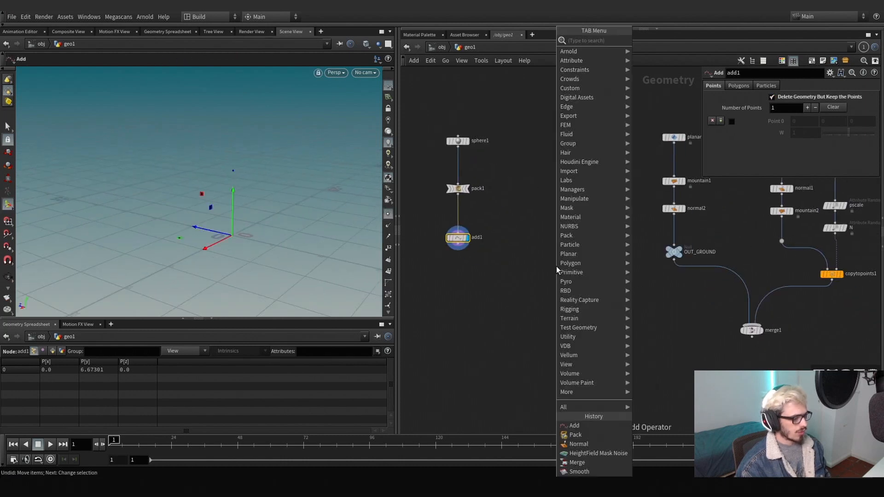
pyautogui.write('wra')
pyautogui.press('Return')
pyautogui.click(513, 278)
pyautogui.moveTo(524, 282); pyautogui.dragTo(528, 311)
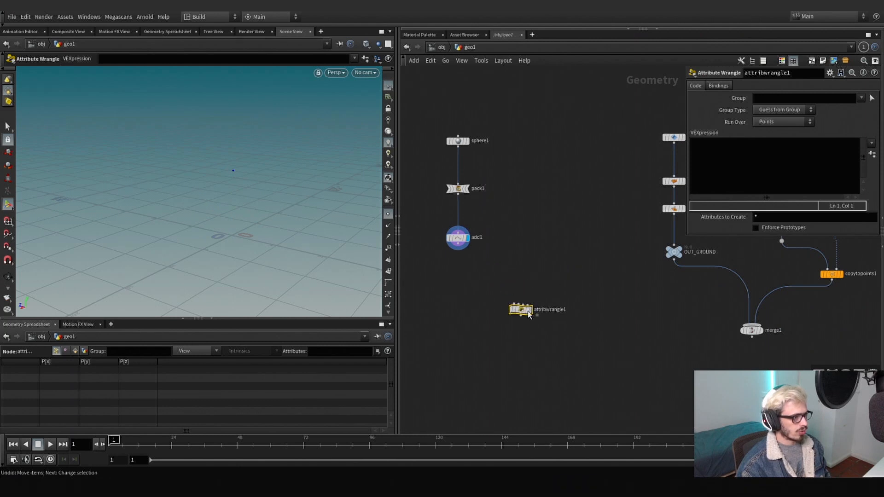
# Add an Object Merge node and set its Object 1 to ../OUT_GROUND
pyautogui.press('Tab')
pyautogui.write('obj')
pyautogui.press('Return')
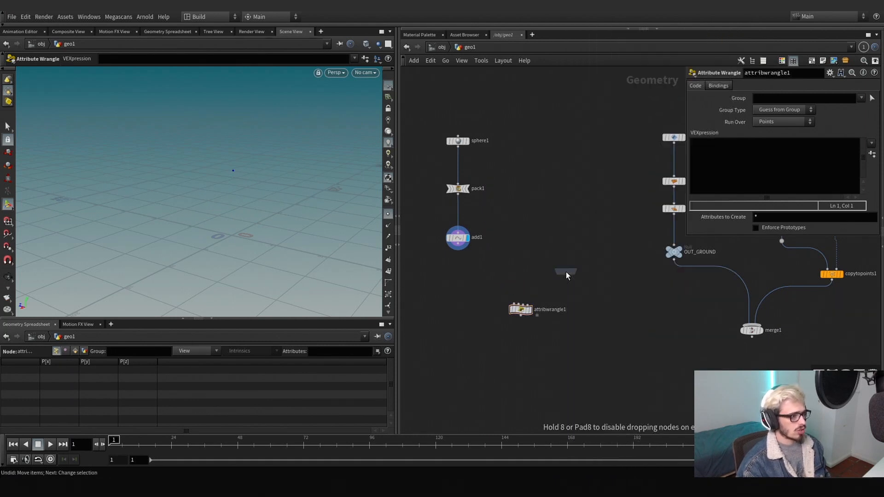
pyautogui.click(565, 272)
pyautogui.moveTo(622, 281); pyautogui.dragTo(565, 279, button='middle')
pyautogui.moveTo(611, 253); pyautogui.dragTo(755, 138)
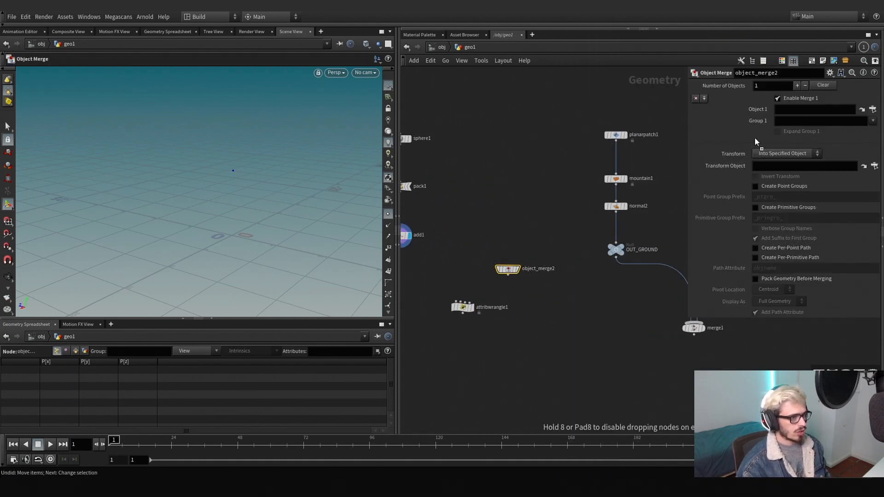
pyautogui.moveTo(785, 108); pyautogui.dragTo(786, 107)
pyautogui.moveTo(785, 107); pyautogui.dragTo(786, 109)
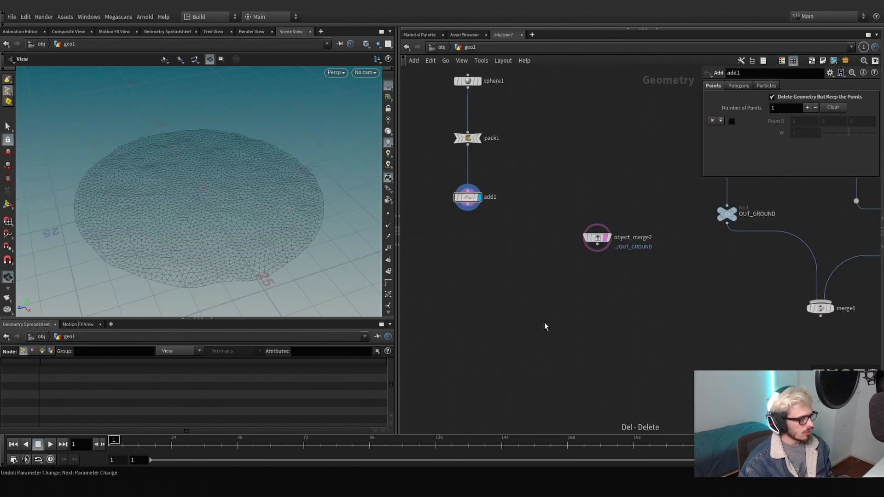
# Create an Attribute Wrangle with the Add node as its first input and the new Object Merge as its second
pyautogui.press('Tab')
pyautogui.write('wra')
pyautogui.press('Return')
pyautogui.click(542, 309)
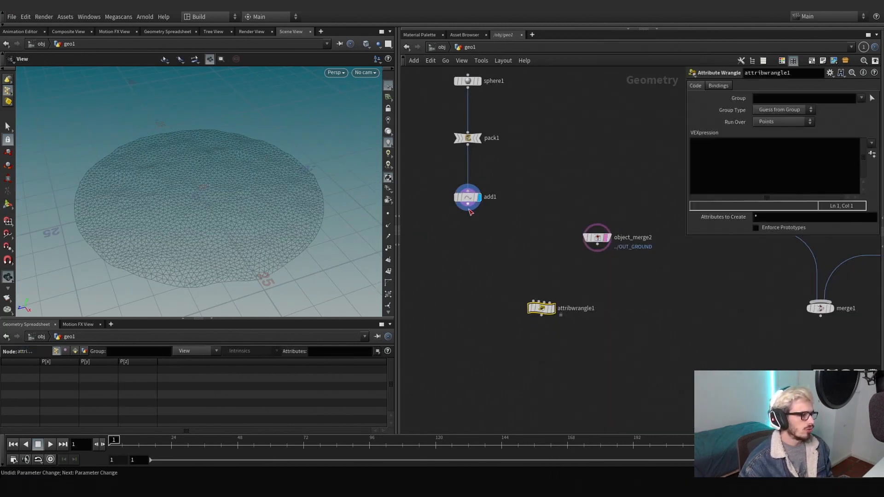
pyautogui.click(469, 210)
pyautogui.click(534, 302)
pyautogui.click(597, 245)
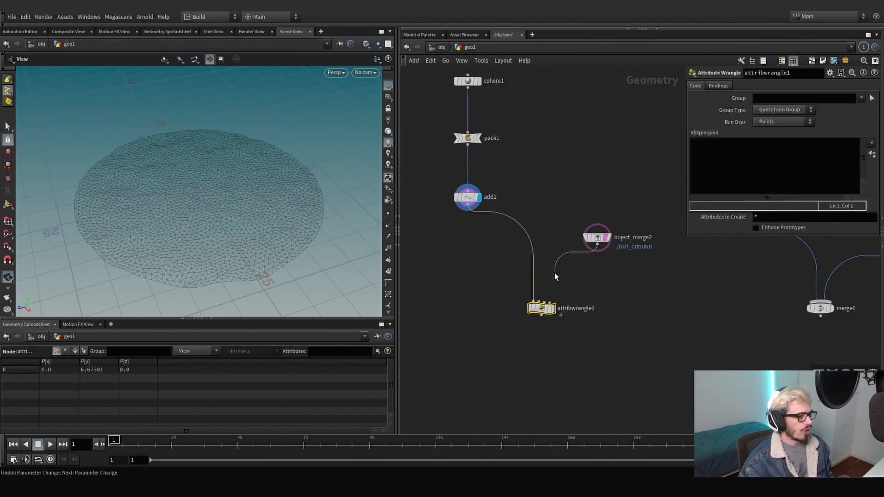
pyautogui.click(544, 302)
# Display the Attribute Wrangle node and rename it intersect
pyautogui.click(597, 237)
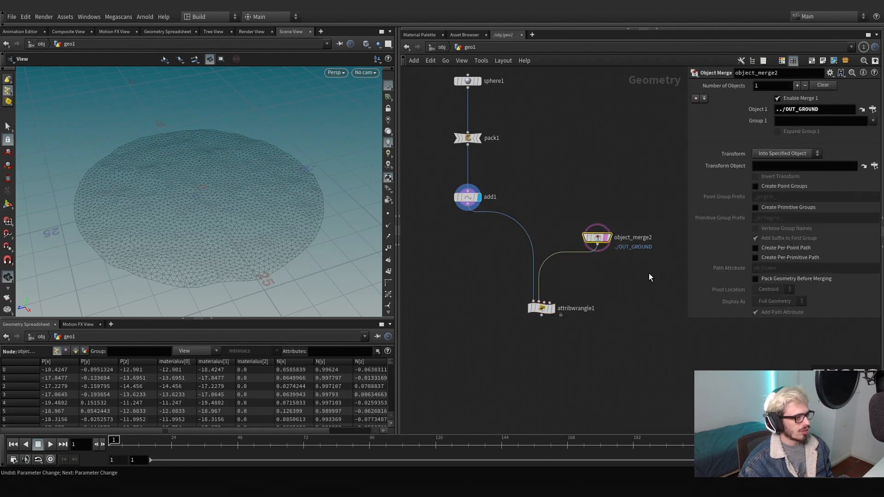
pyautogui.moveTo(217, 167); pyautogui.dragTo(212, 150)
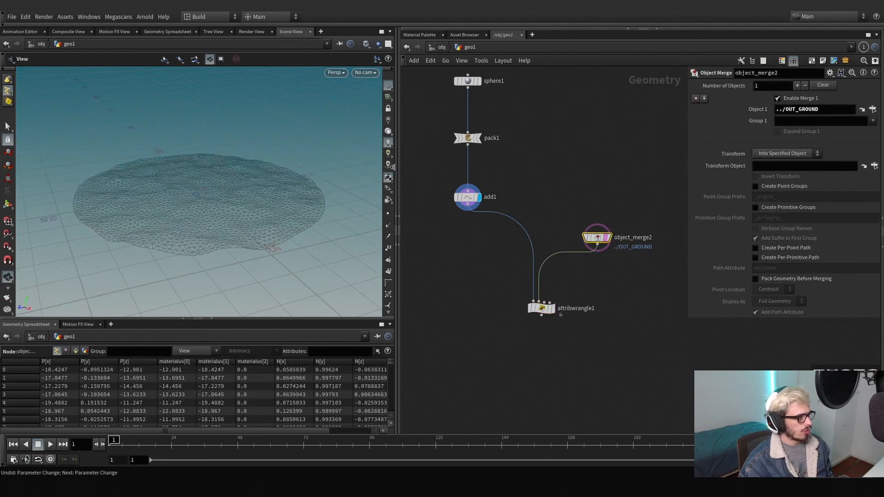
pyautogui.click(565, 308)
pyautogui.doubleClick(565, 308)
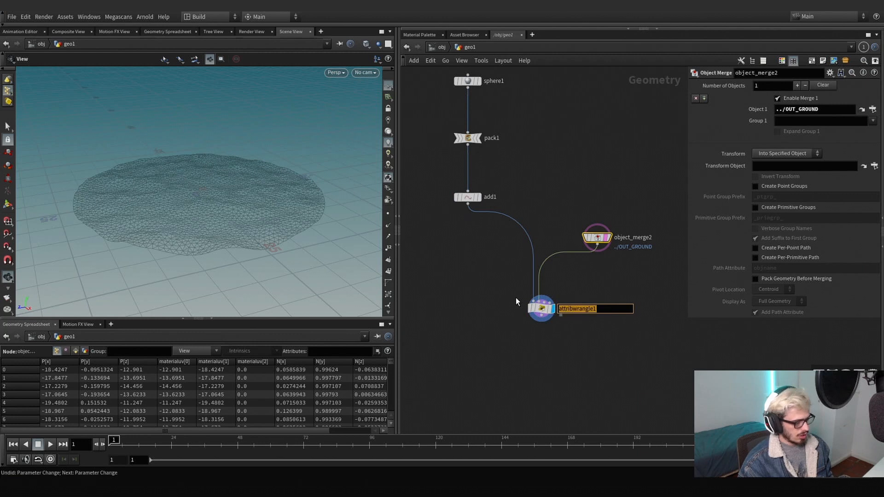
pyautogui.write('intersect')
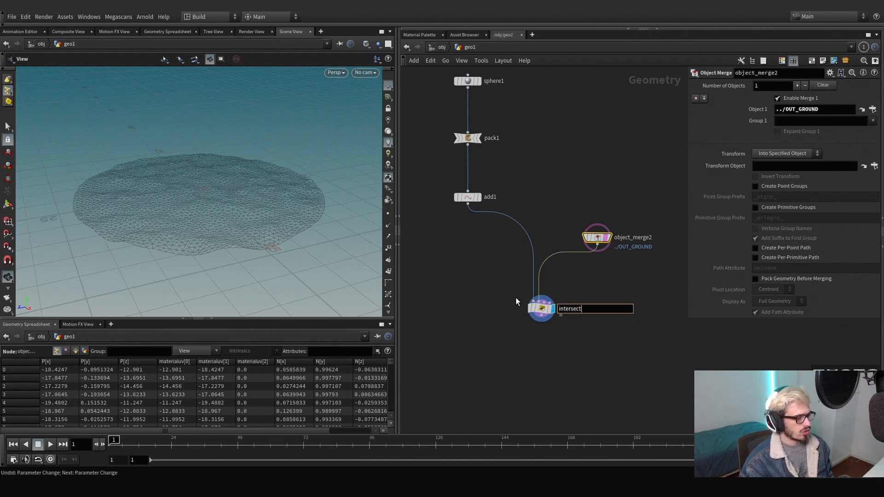
pyautogui.press('Return')
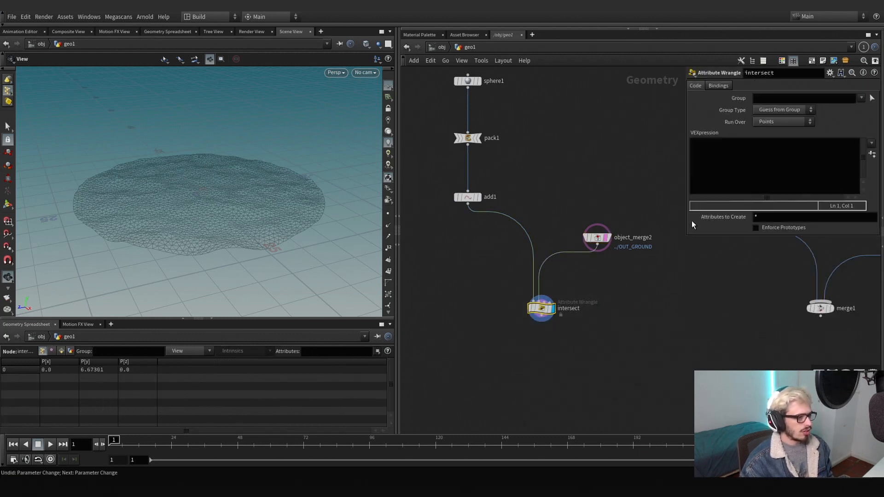
# Declare the ray direction in the intersect wrangle's VEX code as vector dir = set(0,-1,0);
pyautogui.click(755, 160)
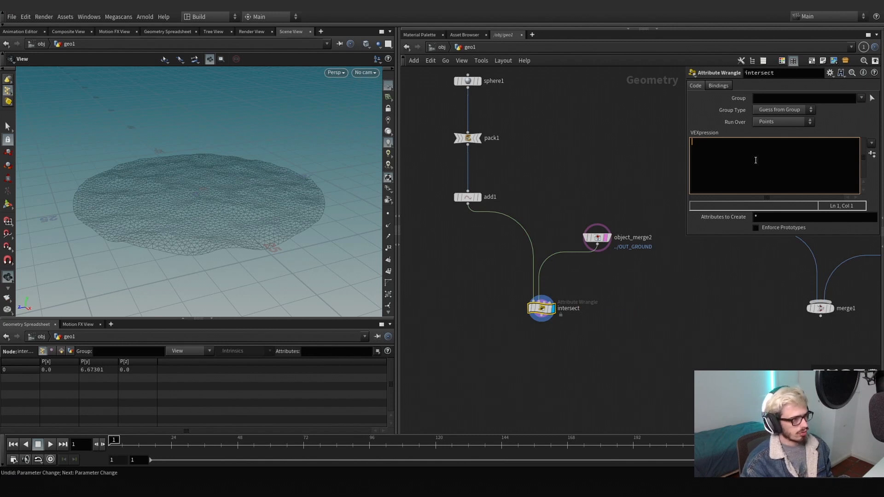
pyautogui.write('ve')
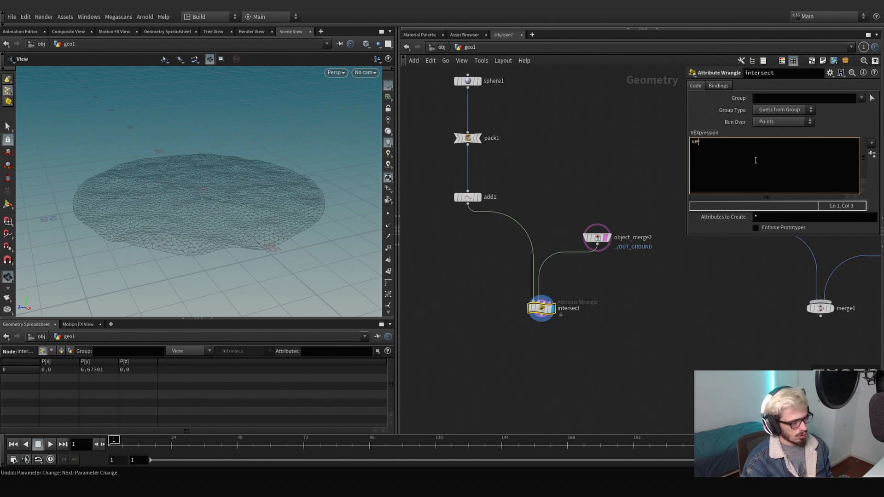
pyautogui.write('ctor dir ')
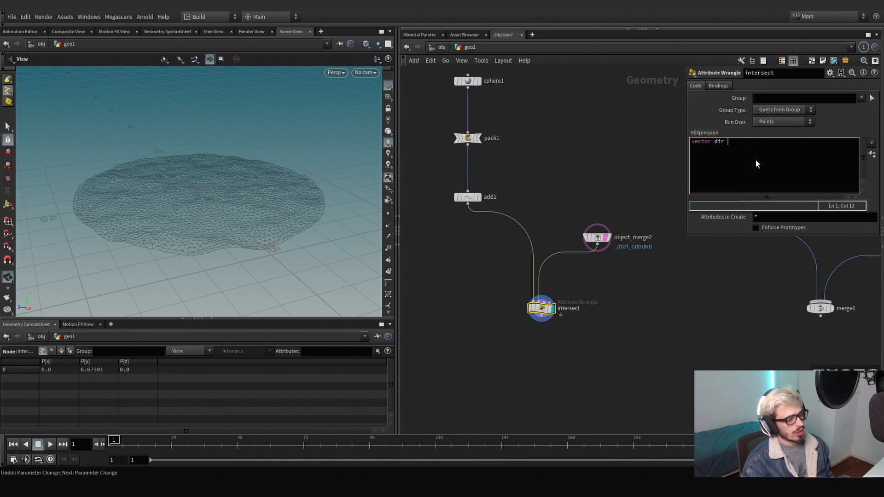
pyautogui.write('= set()')
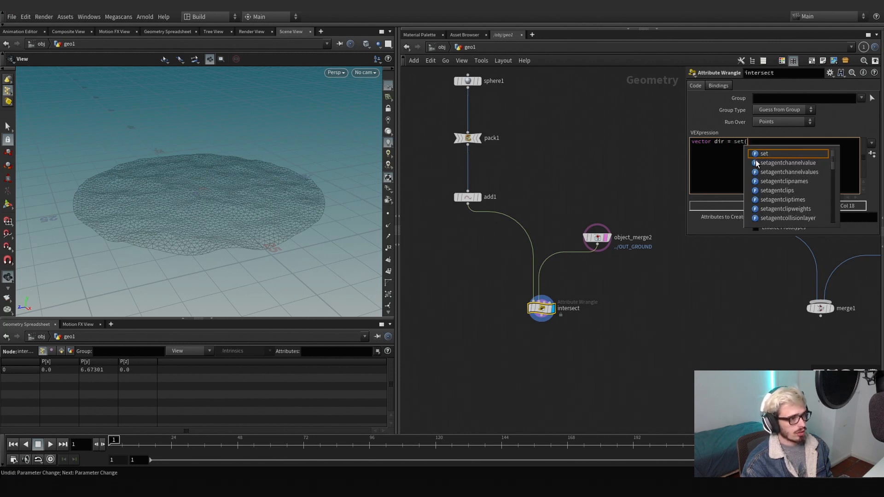
pyautogui.write(',-')
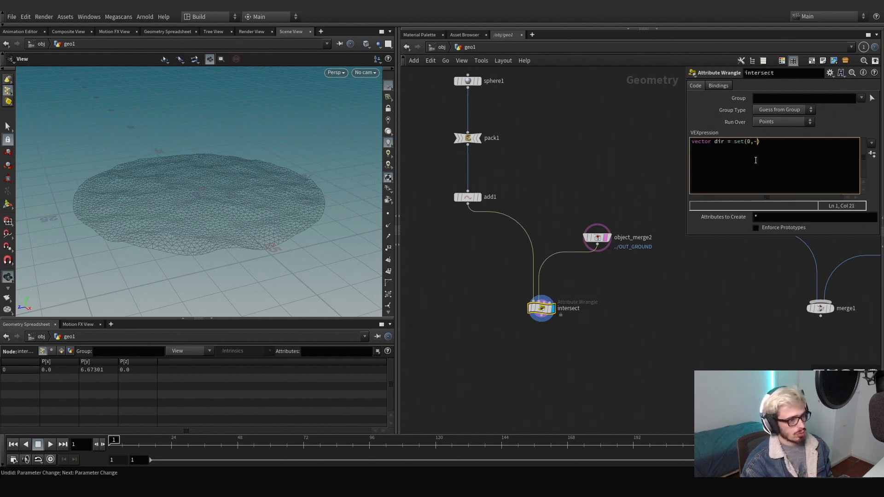
pyautogui.write('1,0);')
pyautogui.press('Return')
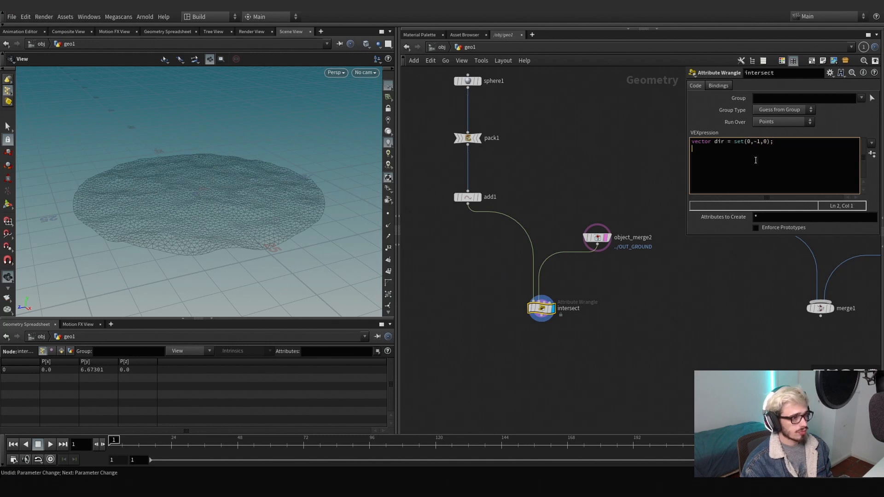
# Declare the output variables with vector pos, uv; on the second line of the intersect code
pyautogui.write('vector ')
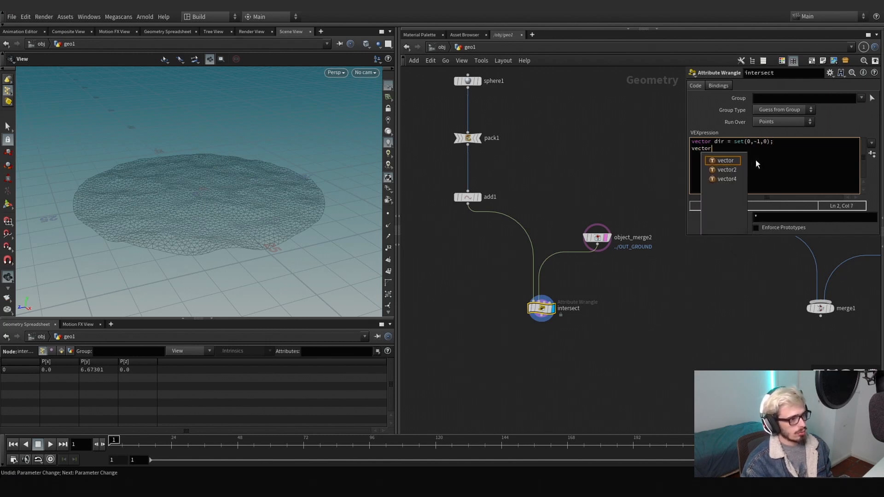
pyautogui.write('pos,')
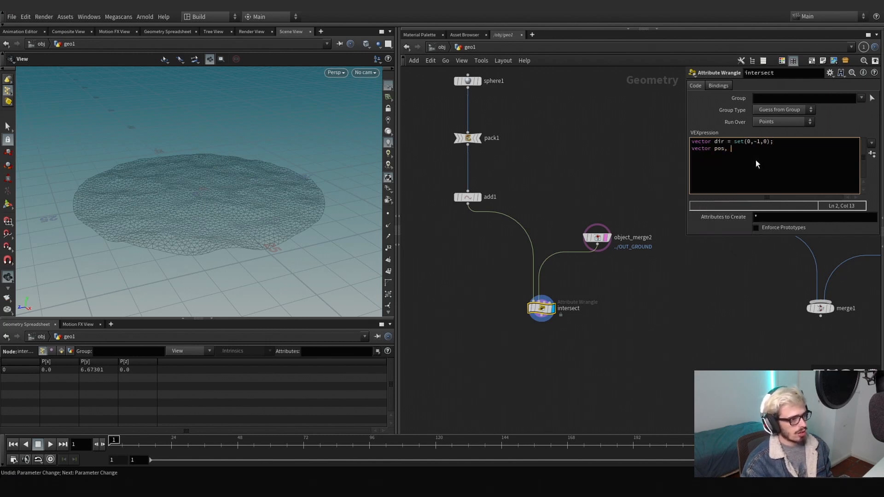
pyautogui.write(' uv')
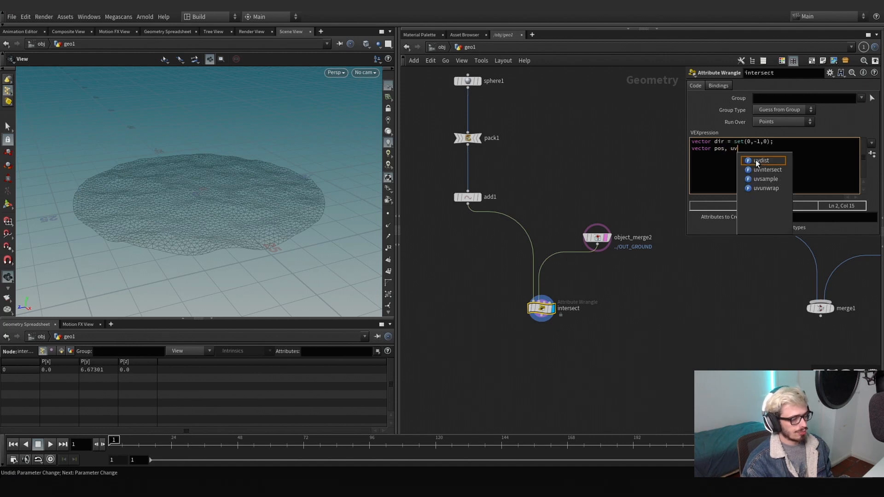
pyautogui.write(';')
pyautogui.press('Return')
pyautogui.press('Return')
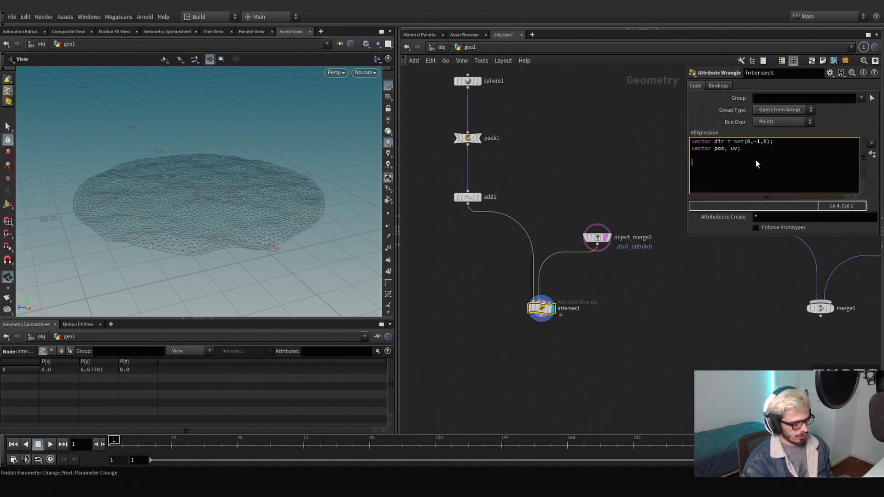
# Add the ray test int prim = intersect(1,v@P,dir,pos,uv); to the intersect code
pyautogui.write('prim')
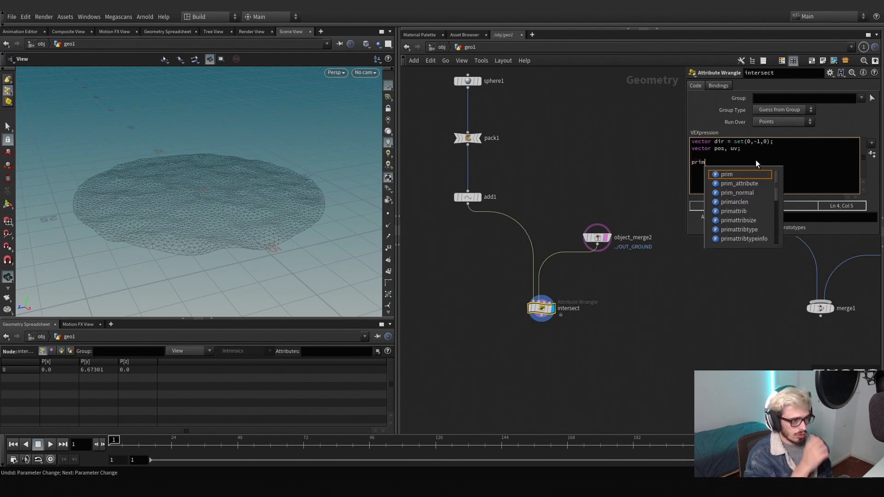
pyautogui.press('BackSpace')
pyautogui.press('BackSpace')
pyautogui.press('BackSpace')
pyautogui.press('BackSpace')
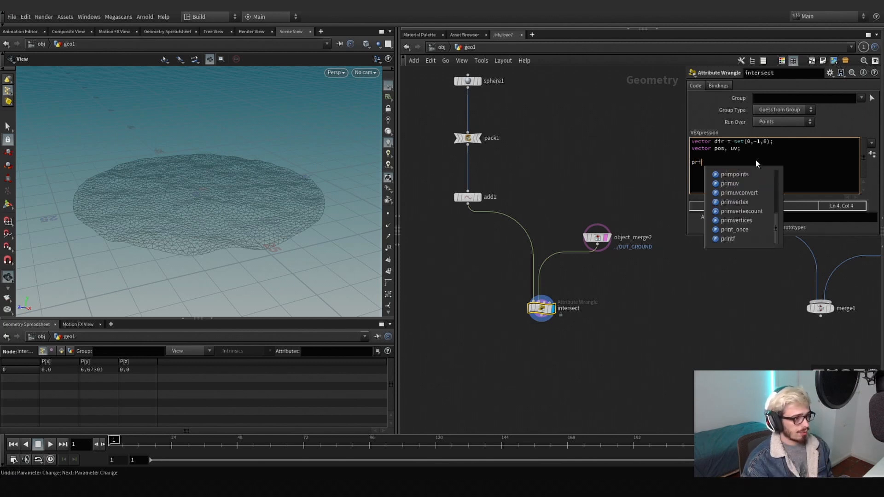
pyautogui.write('int prim ')
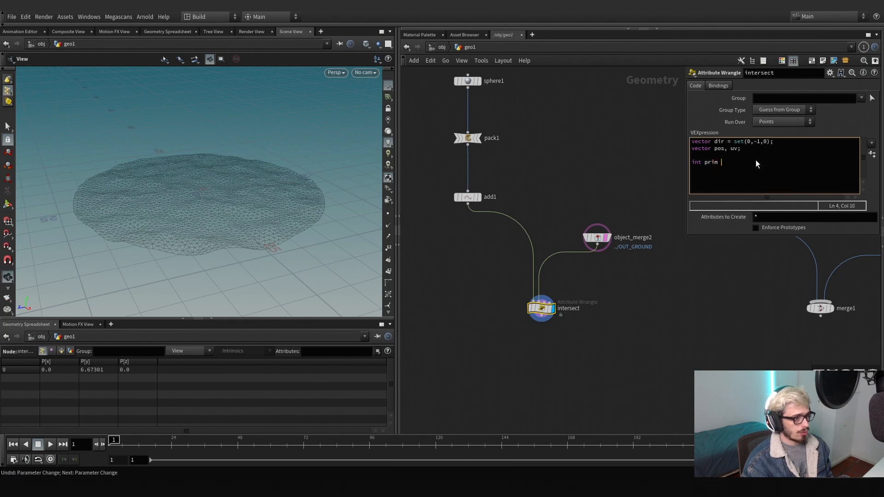
pyautogui.write('= intersectio')
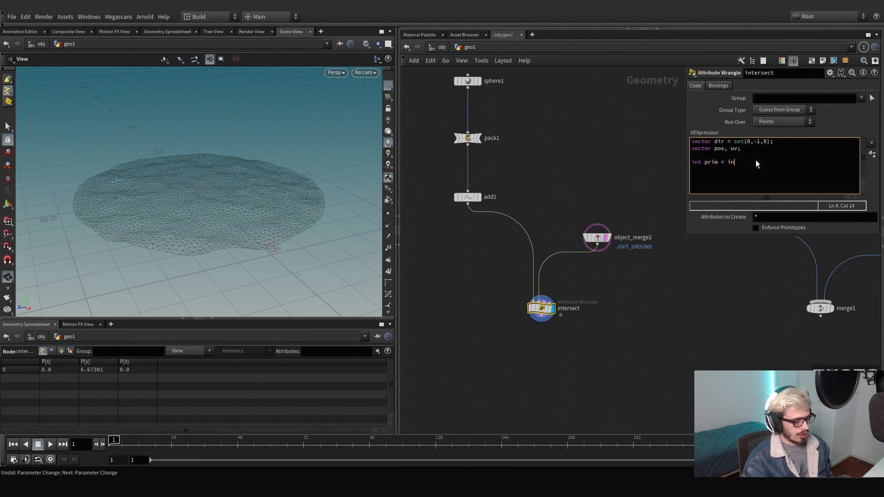
pyautogui.press('BackSpace')
pyautogui.press('BackSpace')
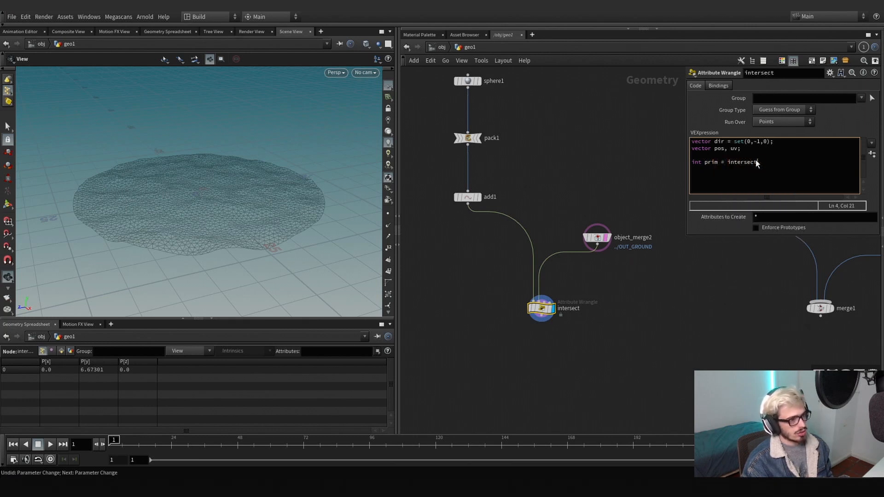
pyautogui.write('(1,v@P')
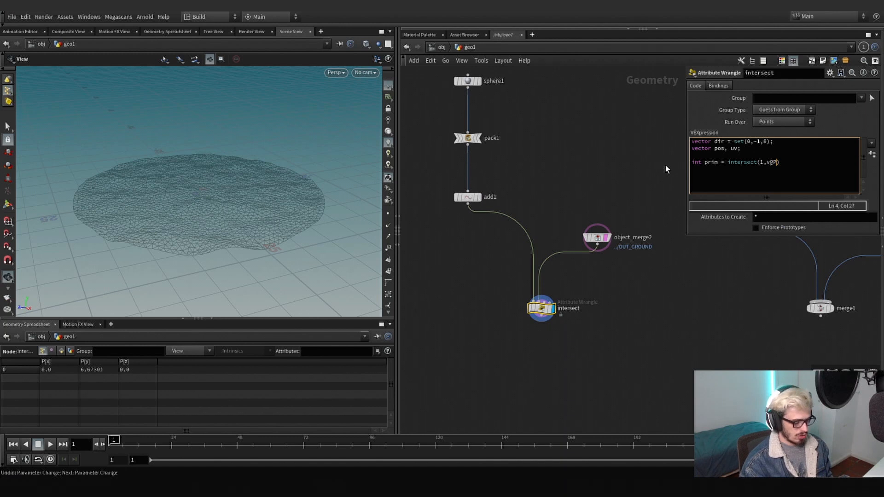
pyautogui.write(',dir,')
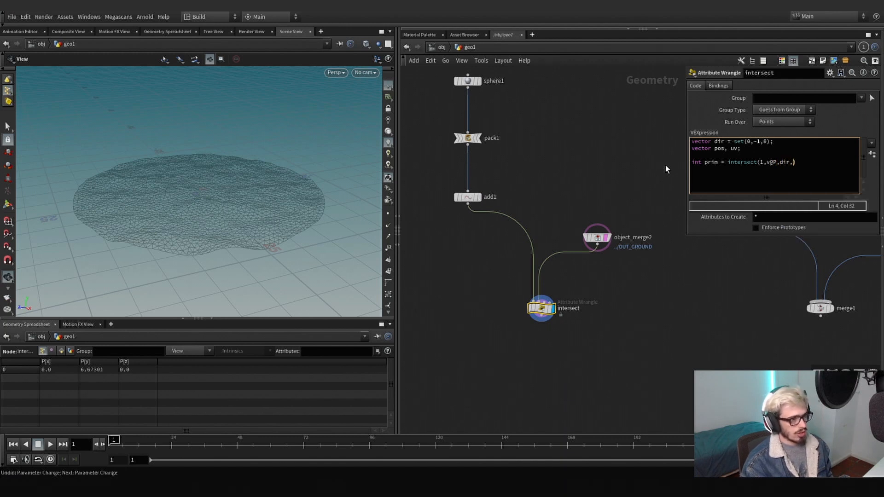
pyautogui.write('pos')
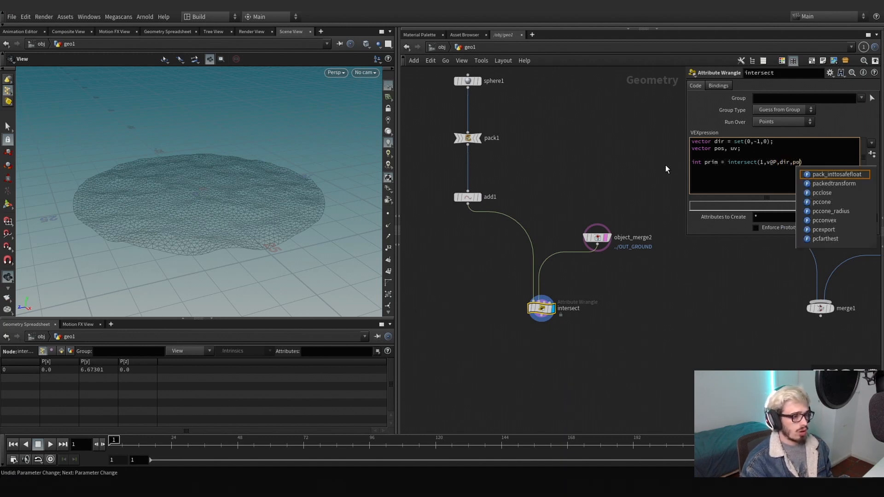
pyautogui.write(',uv);')
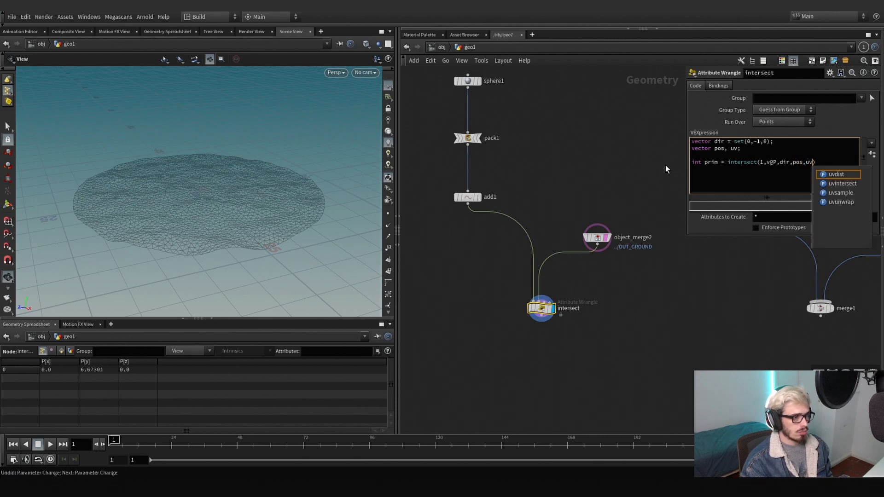
pyautogui.press('Return')
pyautogui.press('Return')
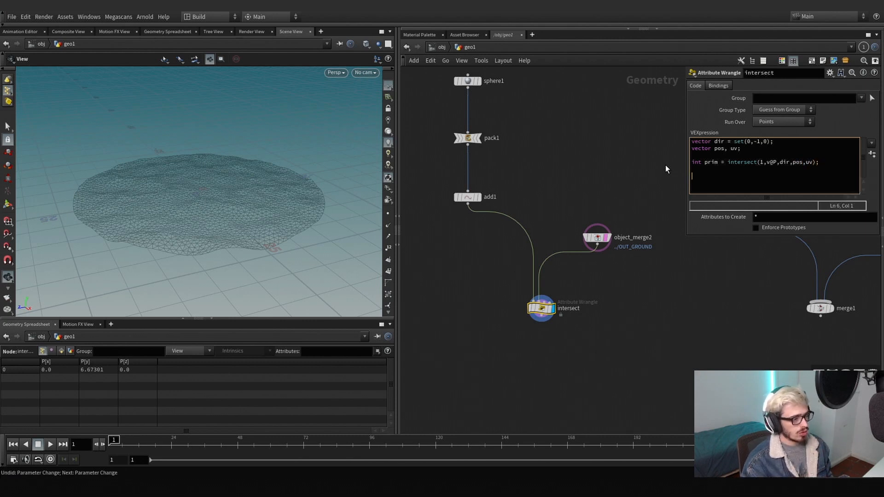
# Add v@P = pos; to the intersect code and change the Y component of dir to -1000
pyautogui.write('v@P')
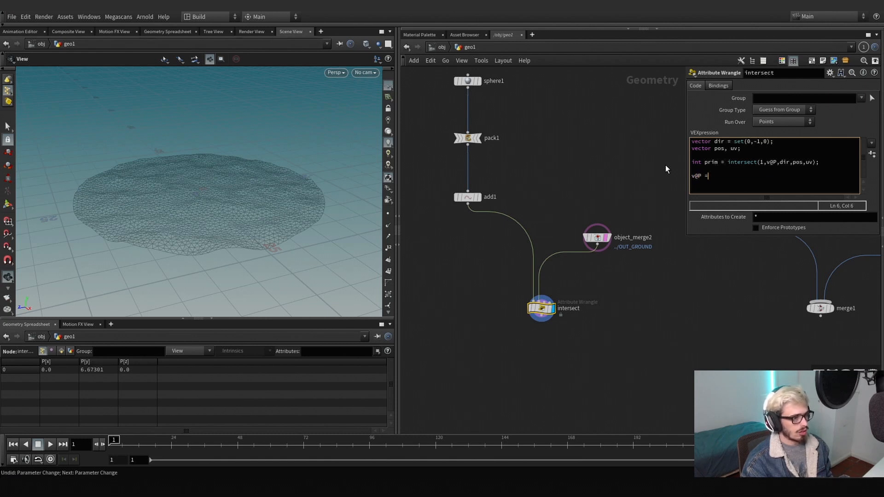
pyautogui.write(' = pos;')
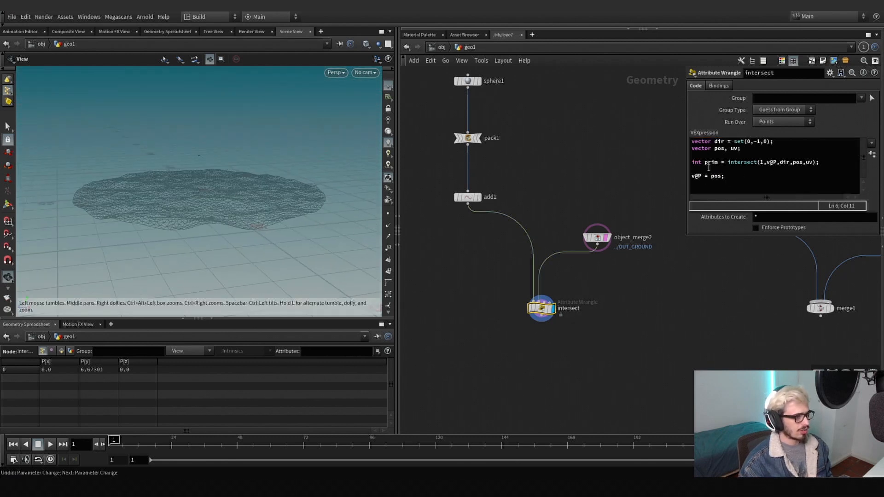
pyautogui.click(760, 143)
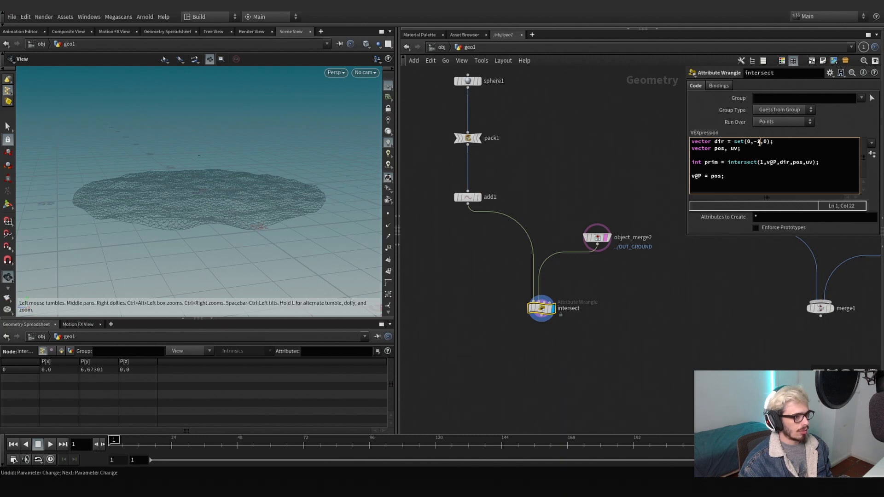
pyautogui.click(757, 142)
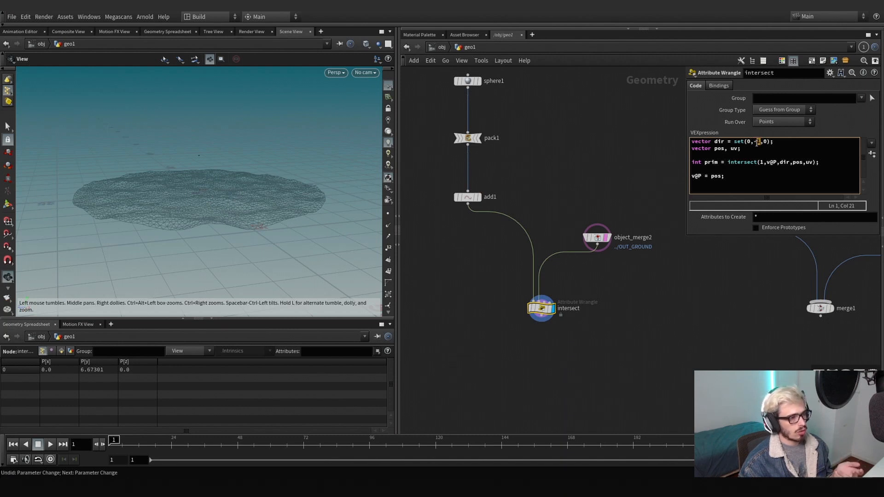
pyautogui.write('1000')
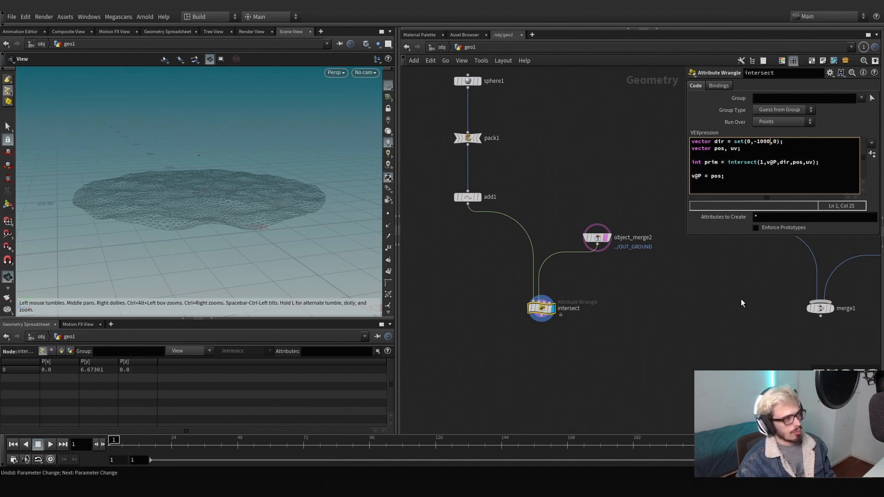
# Create an Attribute Wrangle with the ground Object Merge as first input and intersect as second, and display it
pyautogui.click(741, 303)
pyautogui.scroll(6, 217, 222)
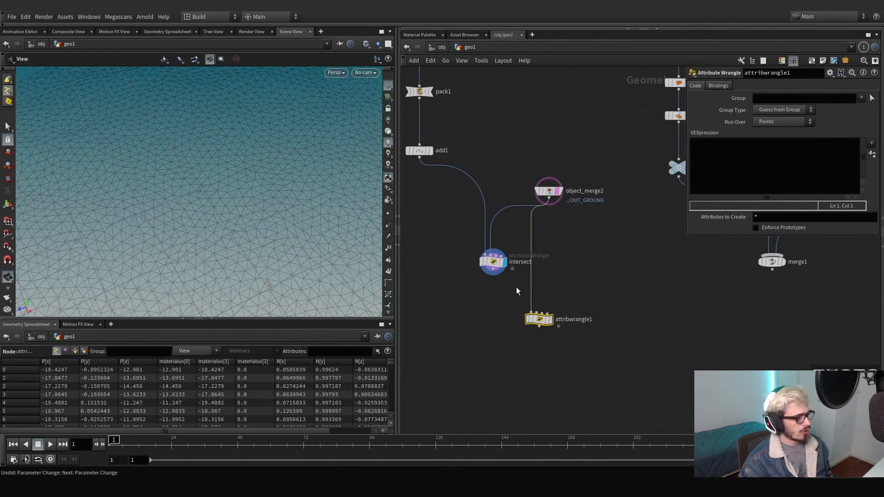
pyautogui.click(494, 272)
pyautogui.click(537, 313)
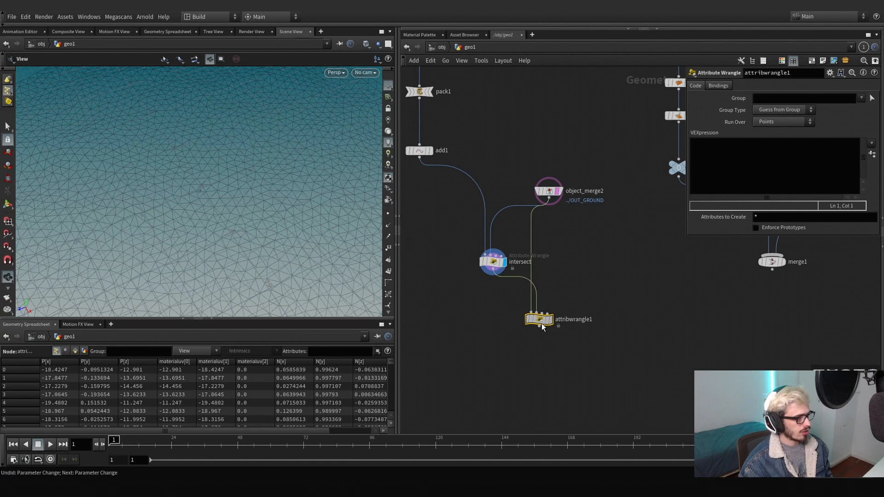
pyautogui.moveTo(541, 323); pyautogui.dragTo(551, 330)
pyautogui.click(558, 326)
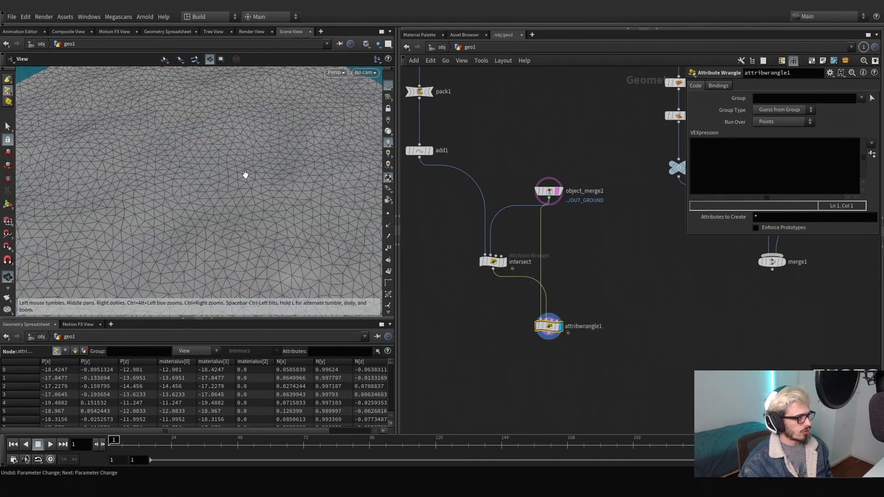
# Turn on point display in the viewport and view the intersect node's result, returning the display to the new wrangle
pyautogui.click(502, 264)
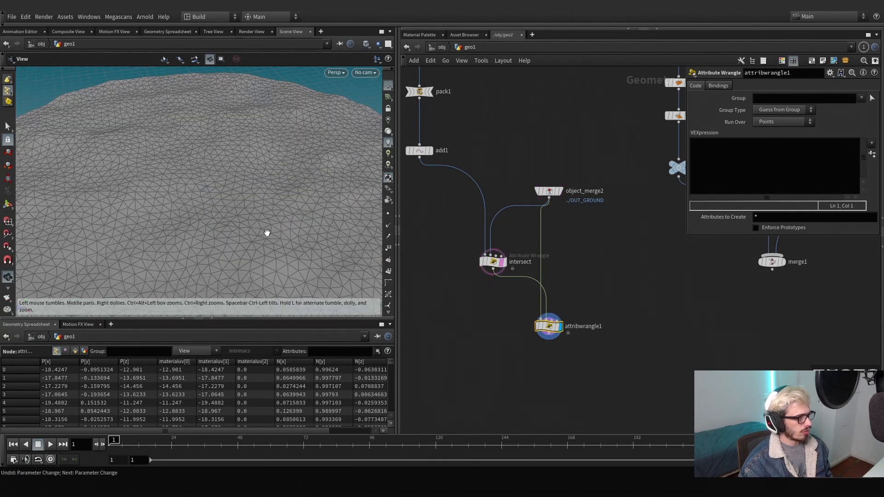
pyautogui.moveTo(267, 233)
pyautogui.mouseDown()
pyautogui.moveTo(254, 204)
pyautogui.moveTo(260, 239)
pyautogui.moveTo(266, 233)
pyautogui.mouseUp()
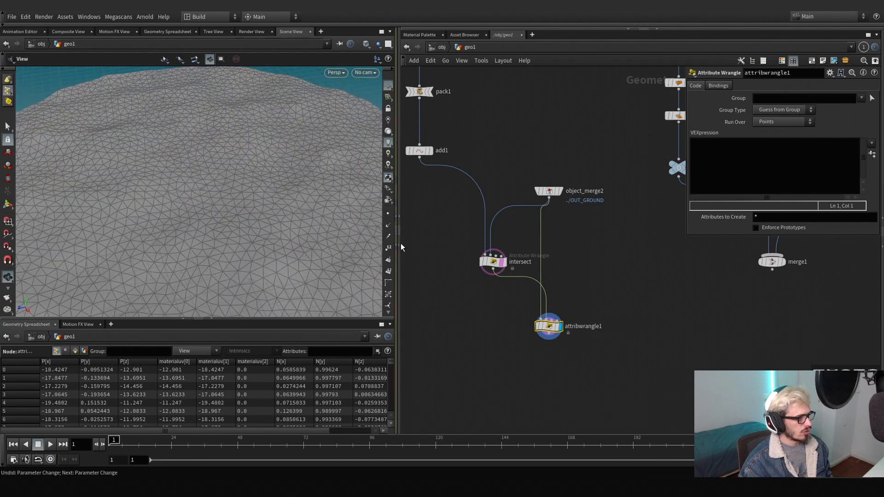
pyautogui.click(388, 214)
pyautogui.click(493, 261)
pyautogui.click(504, 262)
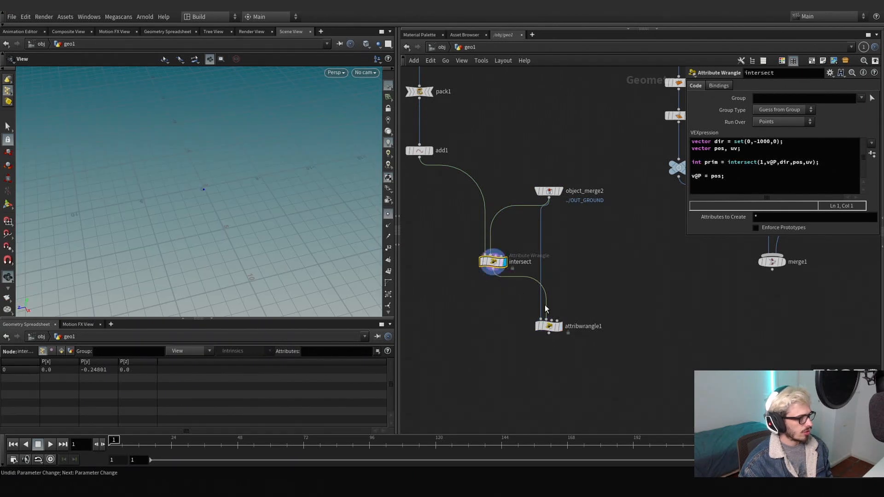
pyautogui.click(561, 328)
pyautogui.click(549, 326)
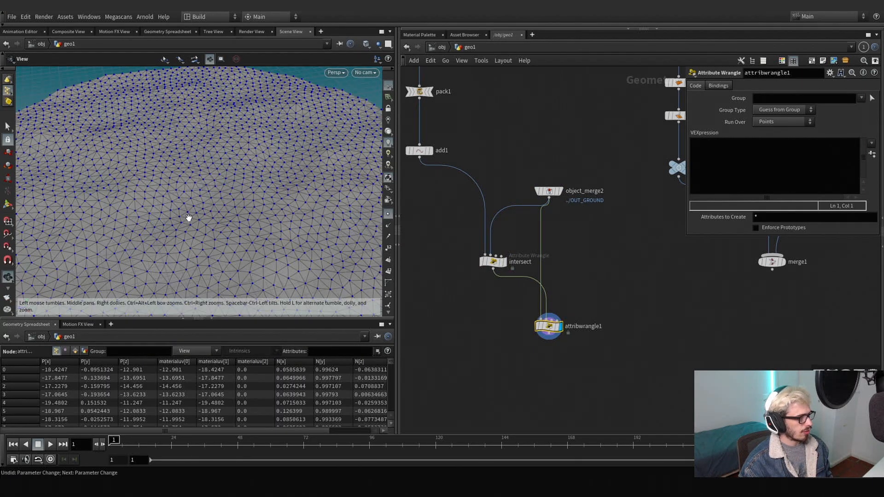
# Write int point = nearpoint(0, pt1); in the new wrangle's VEX code
pyautogui.click(760, 168)
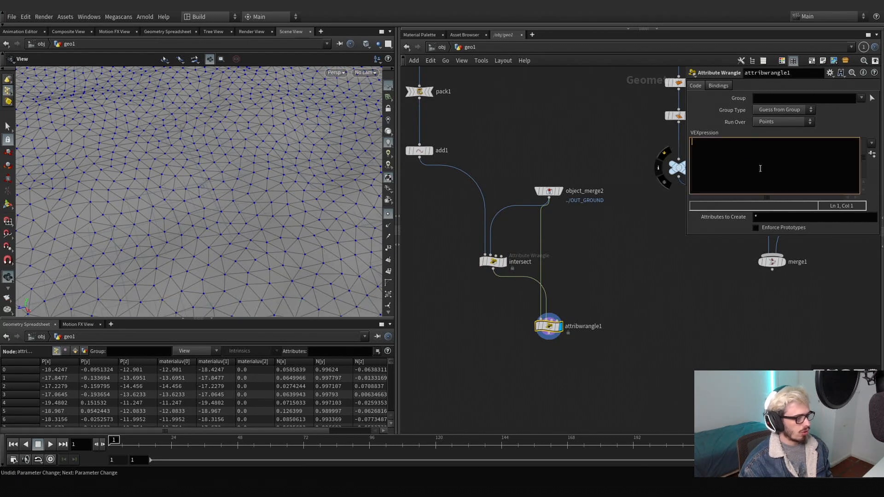
pyautogui.write('i')
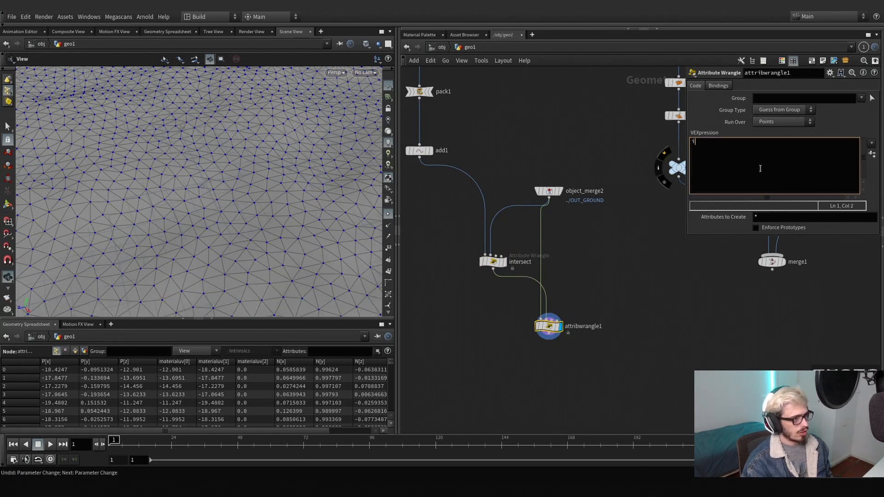
pyautogui.write('nt poi')
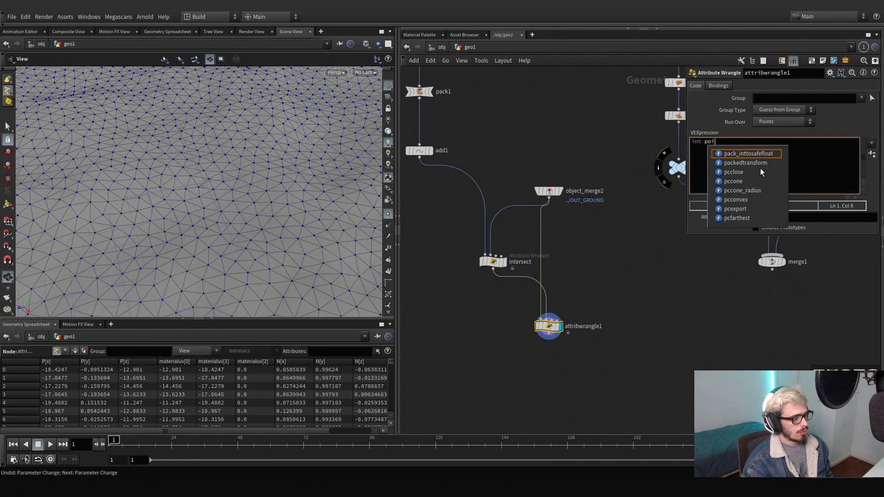
pyautogui.write('nt = nearpo')
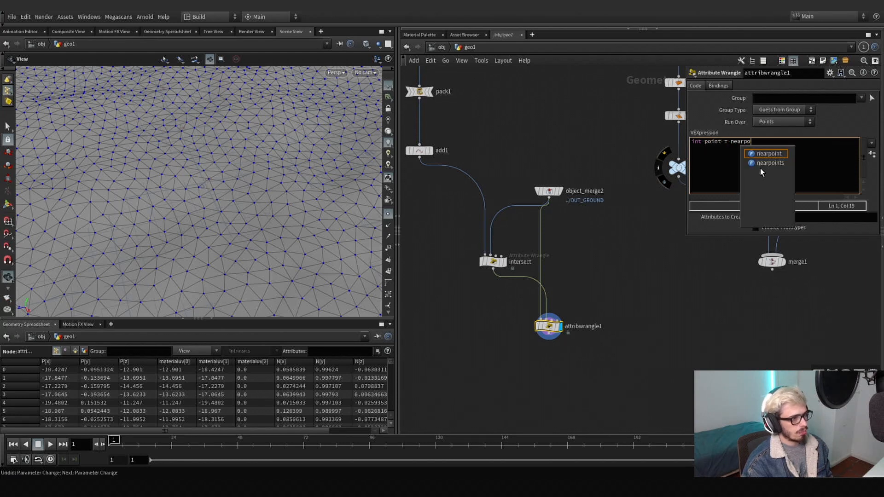
pyautogui.write('int(')
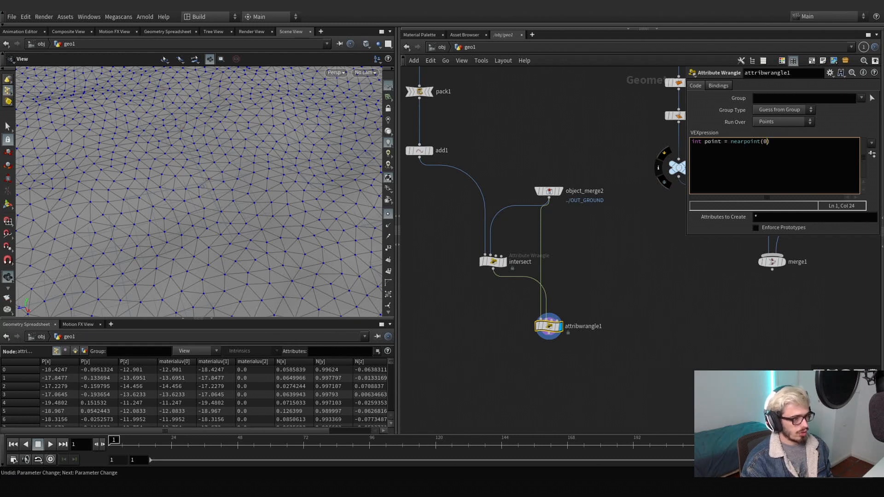
pyautogui.write('0, pt1);')
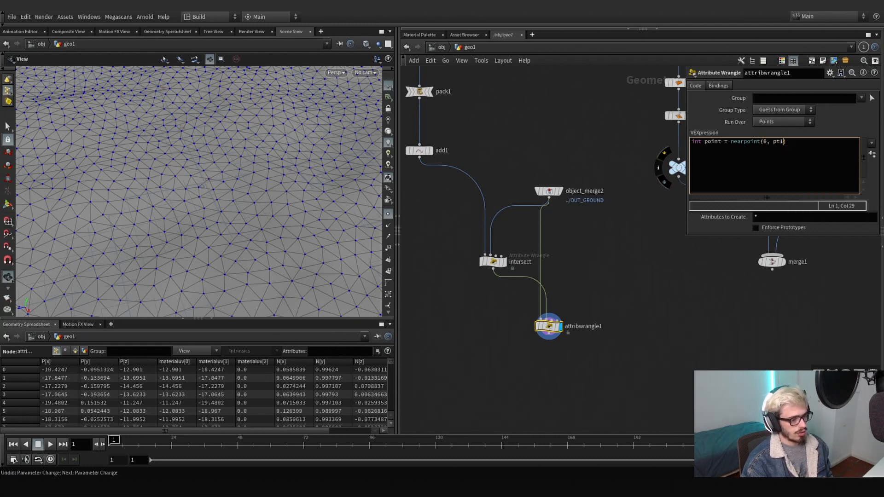
# Insert the line int pt1 = point(1,'P',0); above the nearpoint statement
pyautogui.click(693, 143)
pyautogui.press('Return')
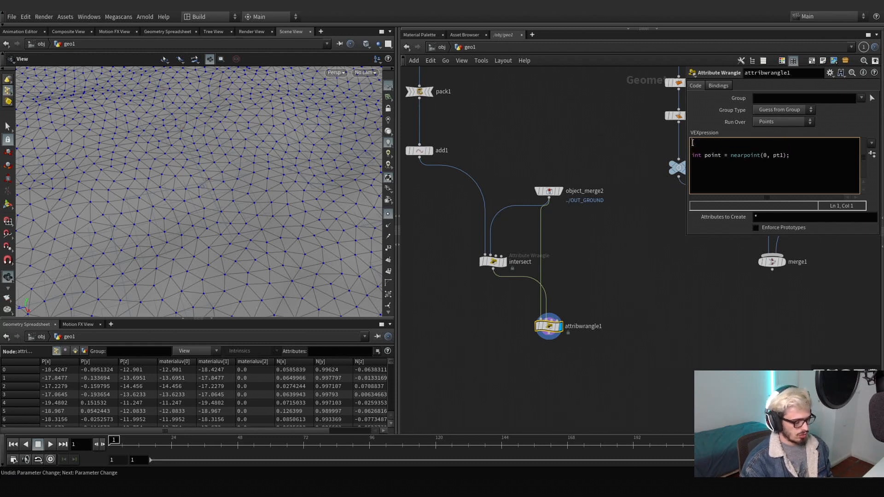
pyautogui.write('int pt1')
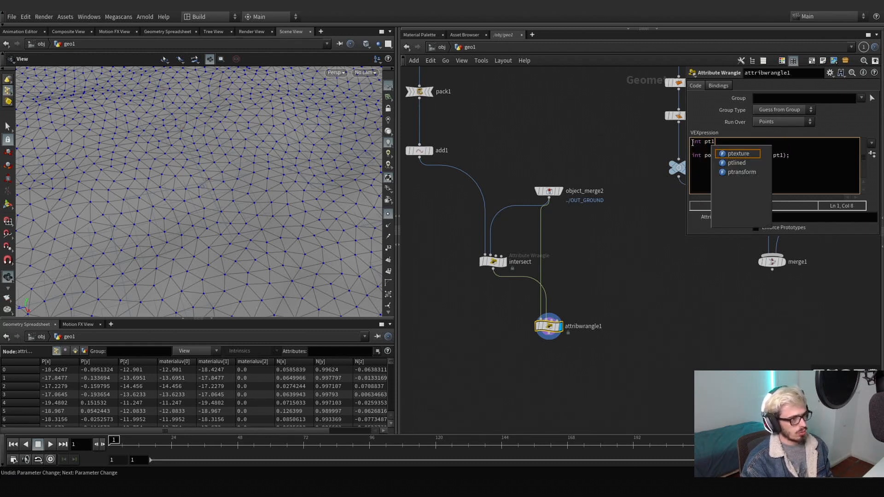
pyautogui.write(' = point()')
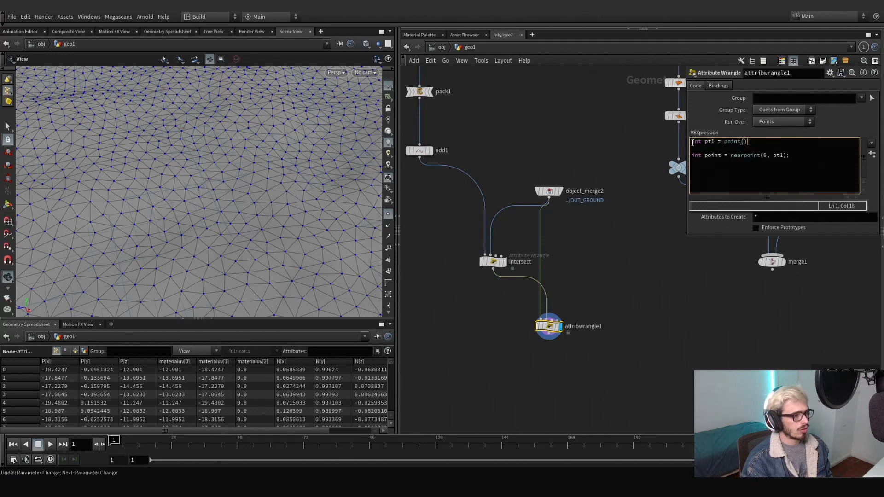
pyautogui.press('Left')
pyautogui.write('1,')
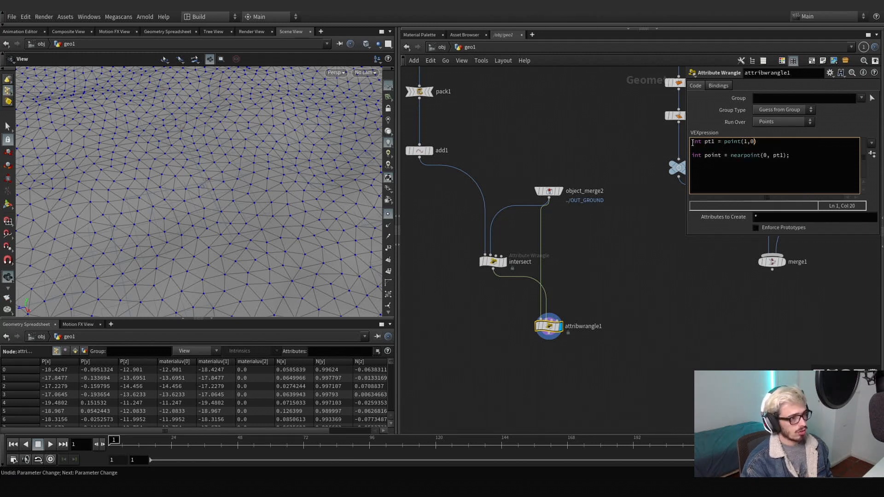
pyautogui.write("'P'")
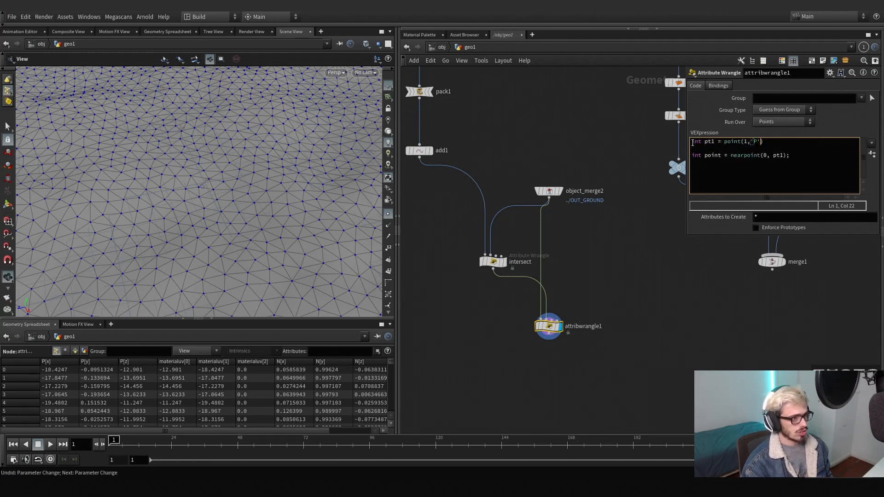
pyautogui.write(',0')
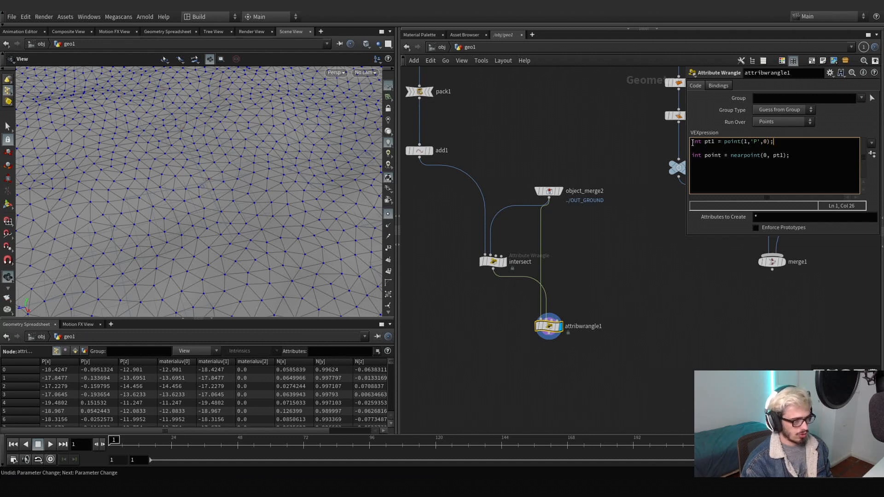
pyautogui.press('Return')
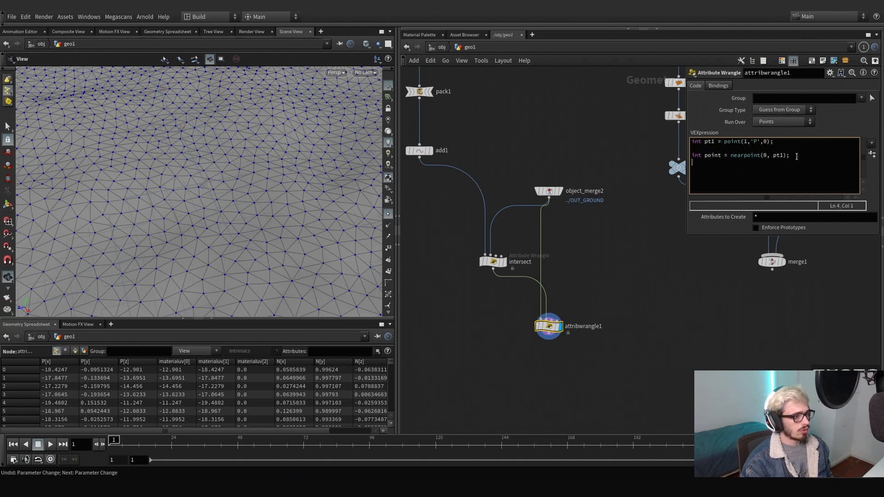
pyautogui.click(788, 170)
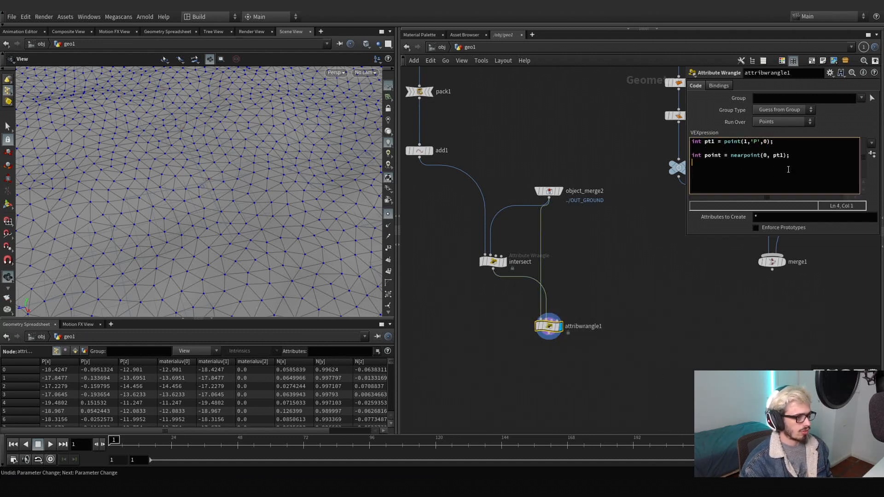
pyautogui.write('if')
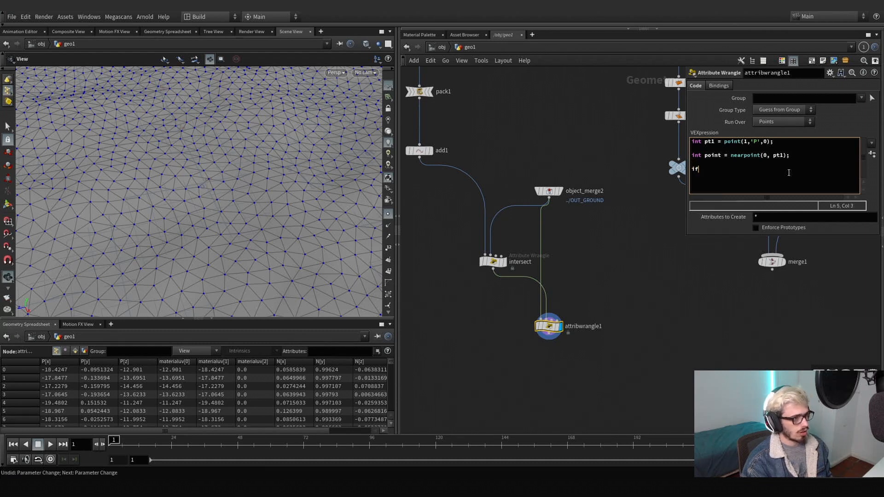
pyautogui.write('()point ')
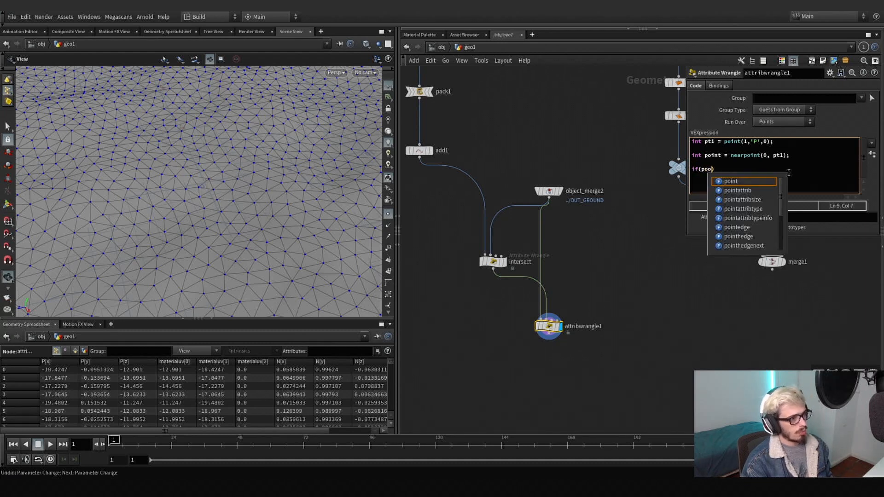
pyautogui.write('== ')
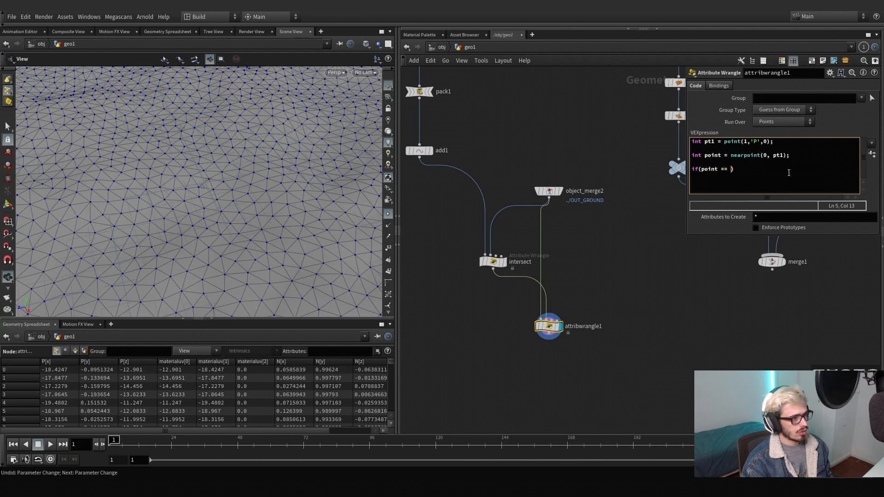
pyautogui.write('@ptnum')
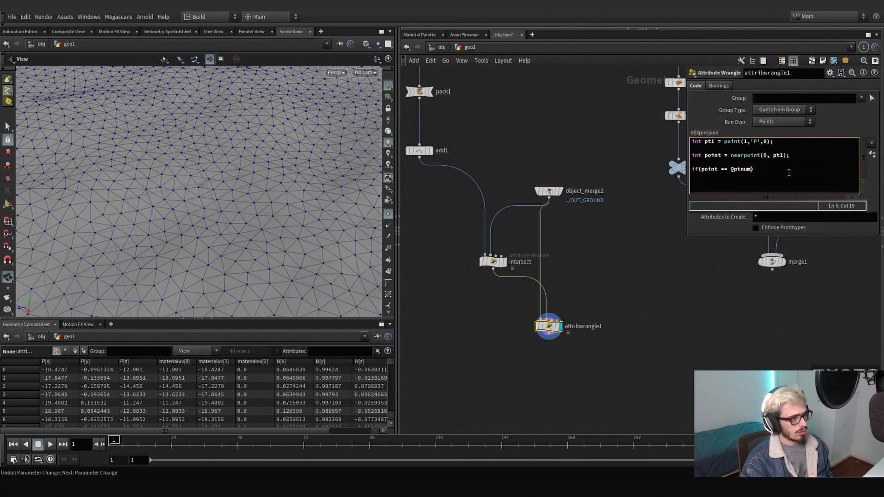
pyautogui.press('Right')
pyautogui.write('{}')
pyautogui.press('Left')
pyautogui.press('Return')
pyautogui.press('Return')
pyautogui.press('Up')
pyautogui.press('Tab')
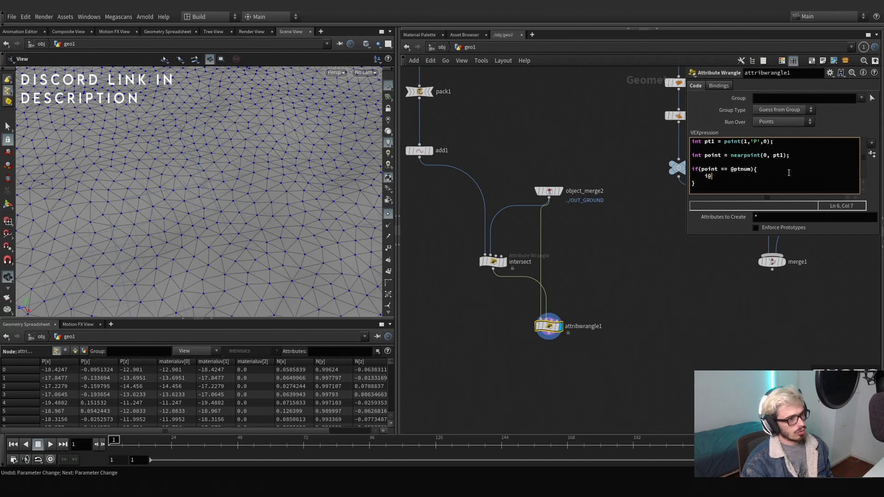
# Assign i@group_center = 1; inside the if block and sort the point spreadsheet by the center group column
pyautogui.write('i@grou')
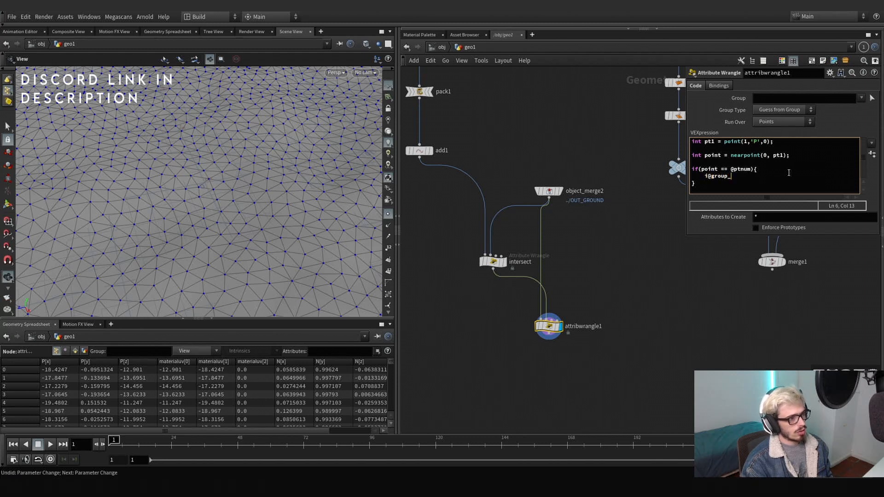
pyautogui.write('p_c')
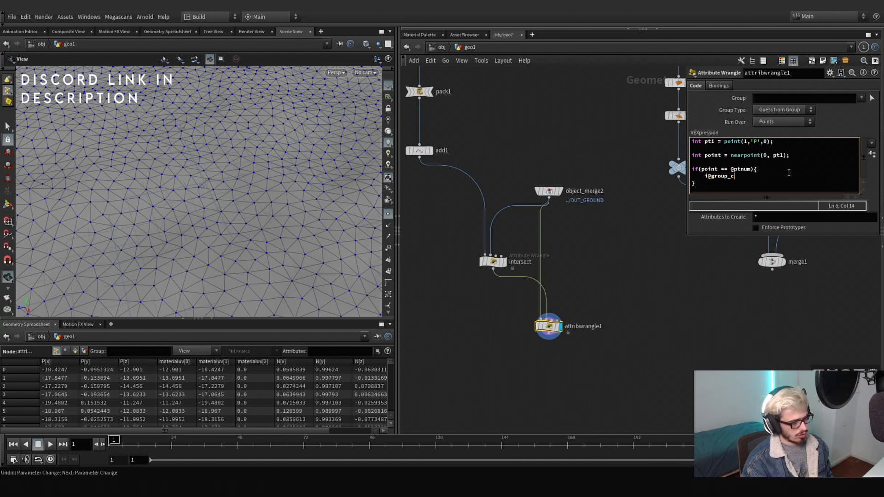
pyautogui.write('enter = 1;')
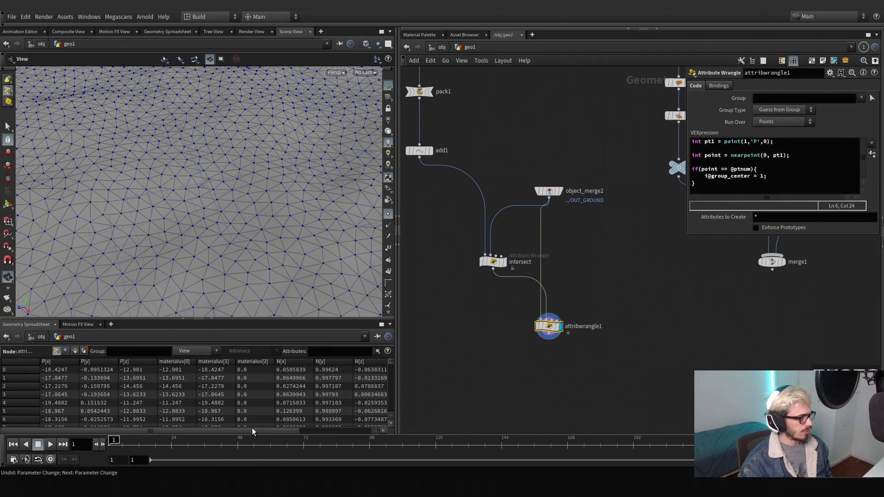
pyautogui.moveTo(225, 430); pyautogui.dragTo(313, 429)
pyautogui.click(359, 362)
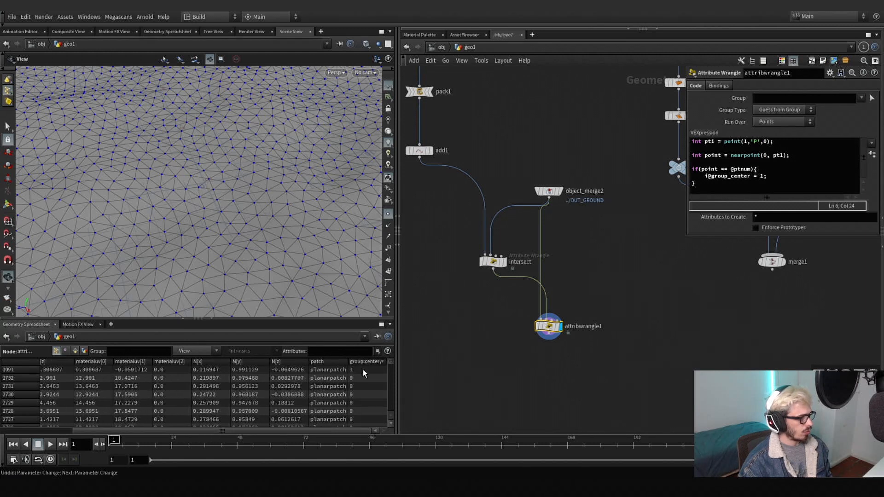
# Connect a displayed Blast node after the wrangle and set its group to center
pyautogui.moveTo(550, 336); pyautogui.dragTo(674, 380)
pyautogui.write('blast')
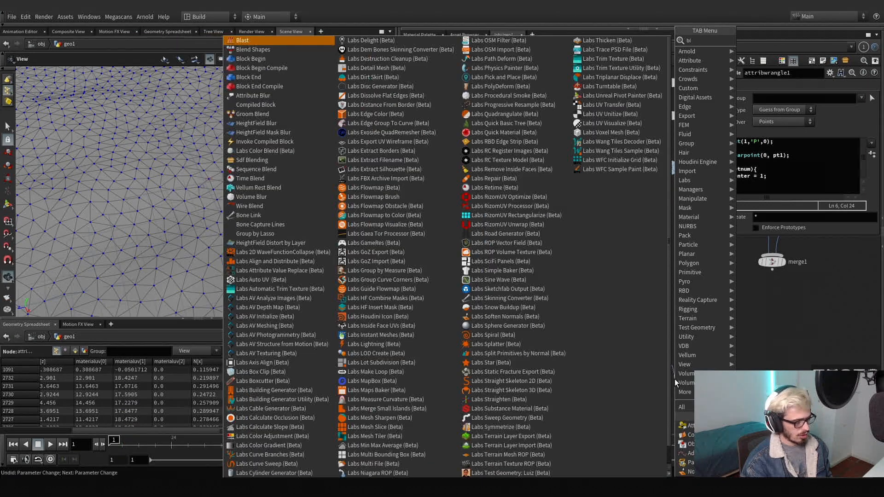
pyautogui.press('Return')
pyautogui.click(689, 381)
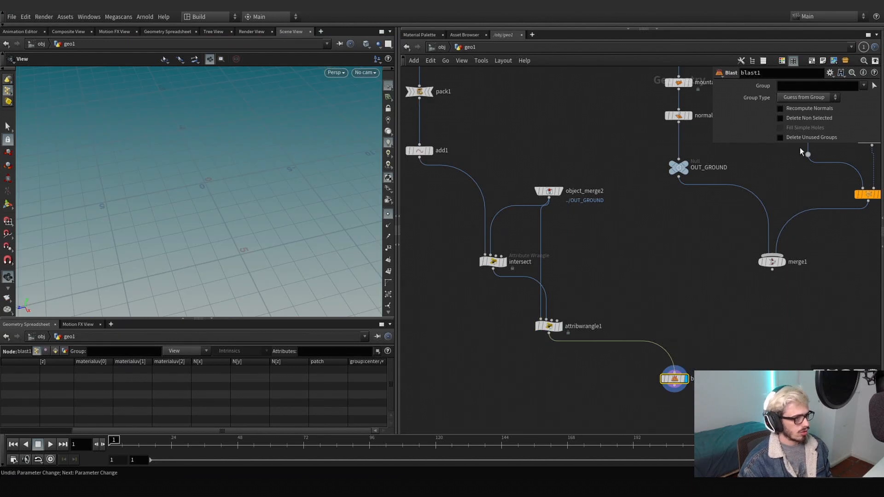
pyautogui.click(863, 86)
pyautogui.click(869, 96)
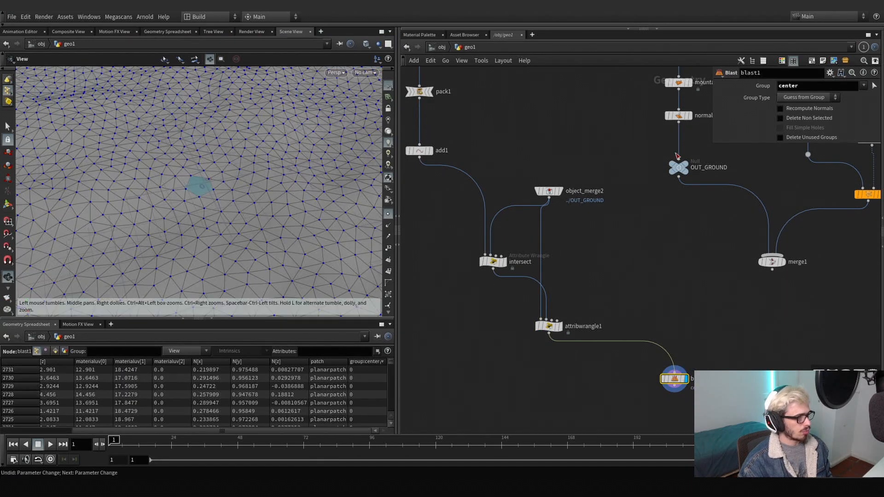
# Toggle Delete Non Selected on the Blast node to check the center group, and delete the Blast node
pyautogui.click(781, 119)
pyautogui.click(781, 119)
pyautogui.click(781, 119)
pyautogui.click(781, 118)
pyautogui.click(781, 118)
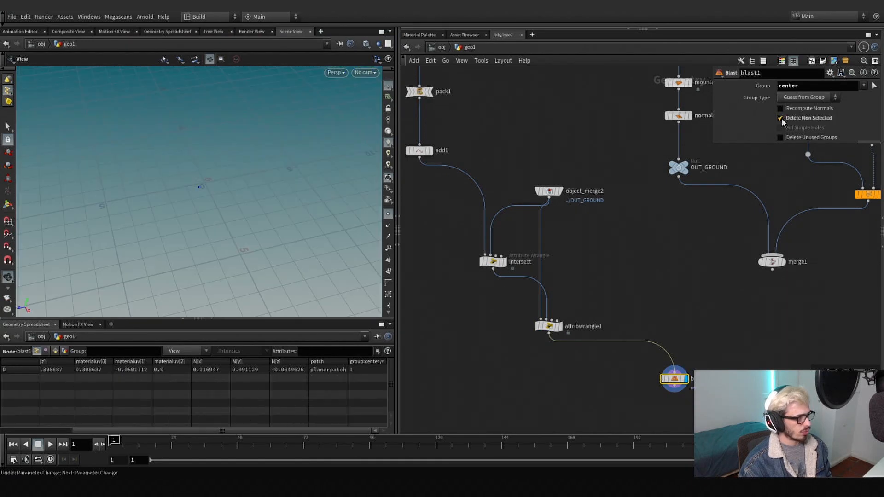
pyautogui.click(781, 119)
pyautogui.press('Delete')
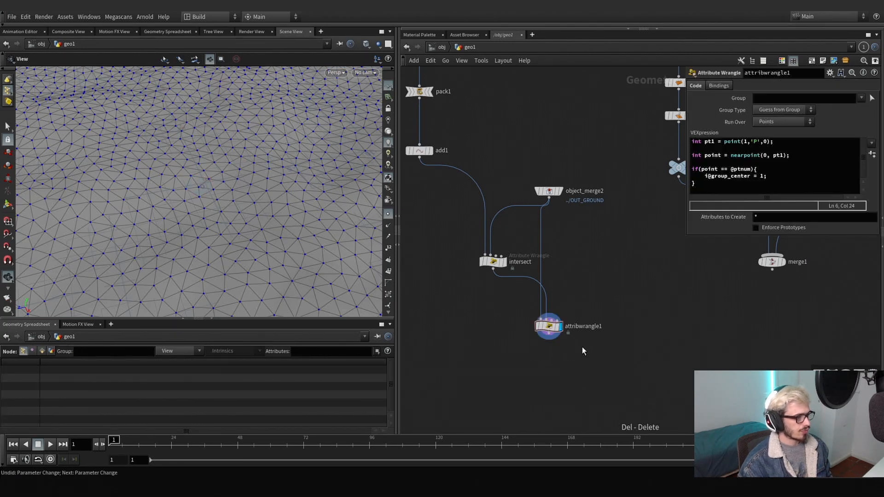
# Rename the nearest-point Attribute Wrangle to center and select it
pyautogui.doubleClick(583, 326)
pyautogui.write('center')
pyautogui.press('Return')
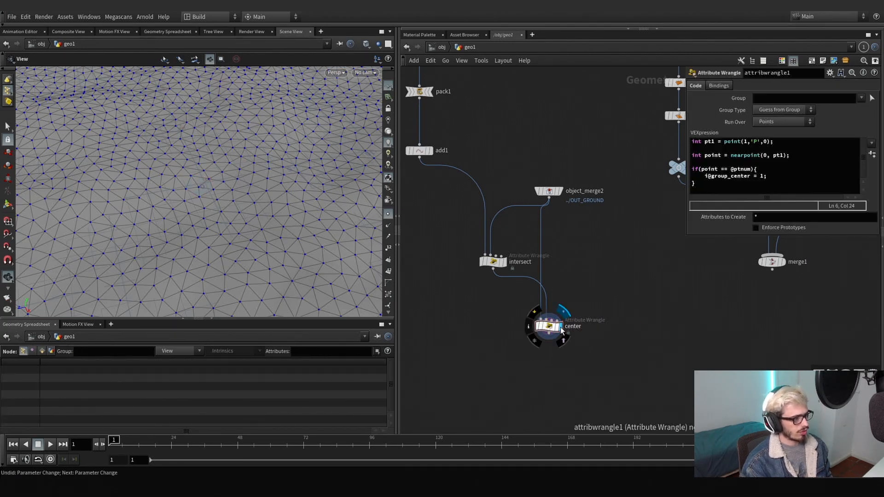
pyautogui.click(549, 326)
pyautogui.moveTo(527, 317); pyautogui.dragTo(479, 234, button='middle')
pyautogui.moveTo(785, 147); pyautogui.dragTo(737, 143)
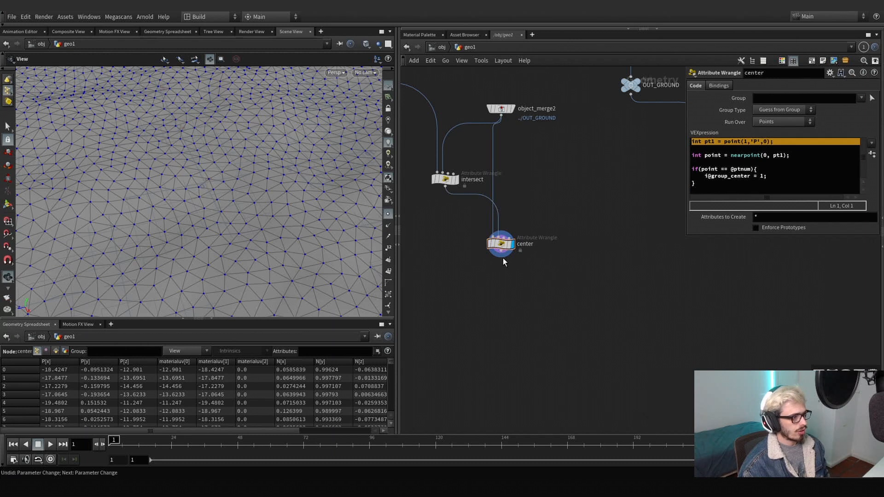
# Connect a displayed Split node after the center wrangle and set its group to center
pyautogui.moveTo(501, 257); pyautogui.dragTo(592, 288)
pyautogui.write('split')
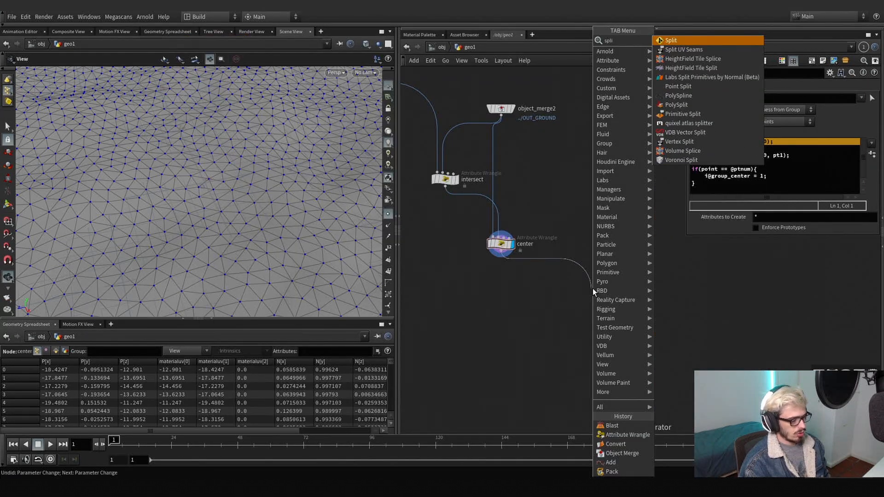
pyautogui.press('Return')
pyautogui.click(602, 291)
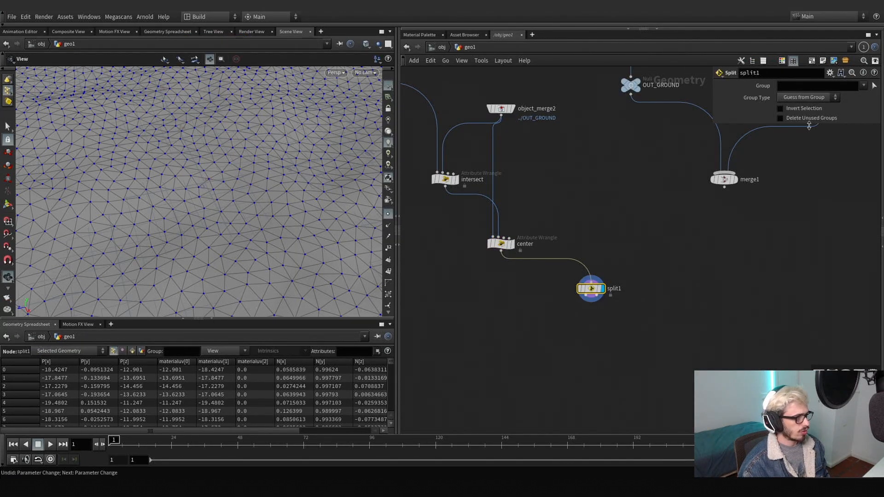
pyautogui.click(863, 86)
pyautogui.click(866, 97)
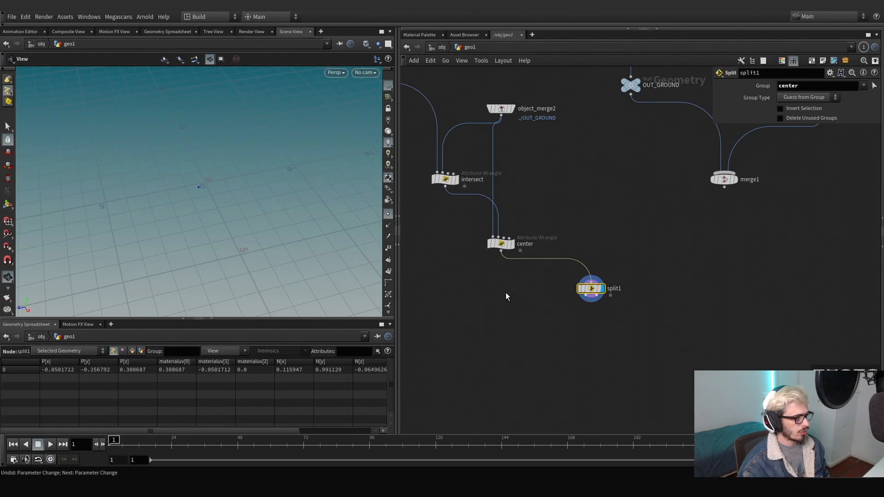
# Place a new Attribute Wrangle below the center wrangle
pyautogui.press('Tab')
pyautogui.write('wr')
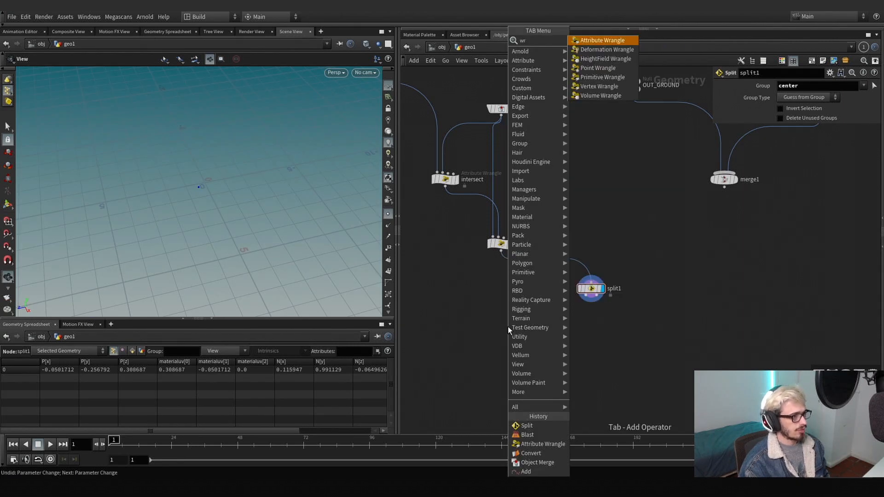
pyautogui.press('Return')
pyautogui.click(502, 347)
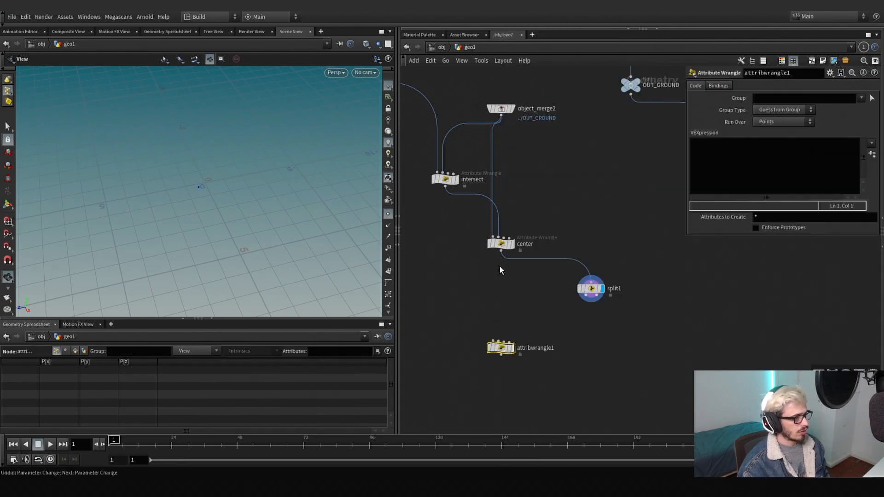
# Wire the center wrangle into the new Attribute Wrangle's first input and the Split node into its second, and display the wrangle
pyautogui.click(500, 251)
pyautogui.click(492, 342)
pyautogui.click(591, 299)
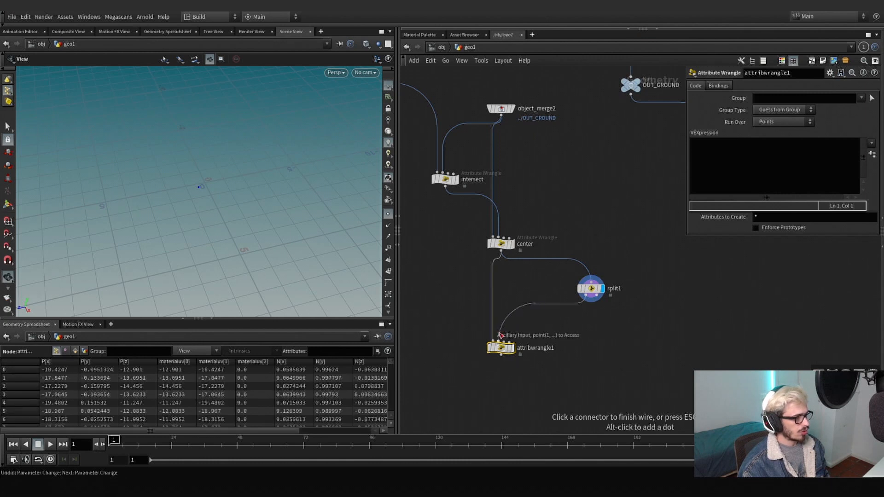
pyautogui.click(500, 335)
pyautogui.hotkey('ctrl', 'z')
pyautogui.click(582, 301)
pyautogui.click(502, 342)
pyautogui.click(515, 334)
# Begin the new wrangle's VEX code with the line int pt1 = point(1,'P',0); followed by a blank line
pyautogui.click(757, 173)
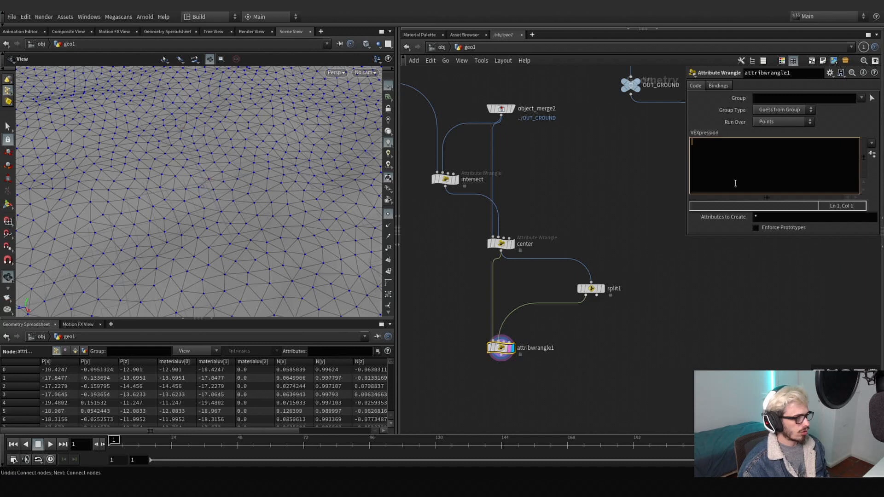
pyautogui.write("int pt1 = point(1,'P',0);")
pyautogui.press('Return')
pyautogui.press('Return')
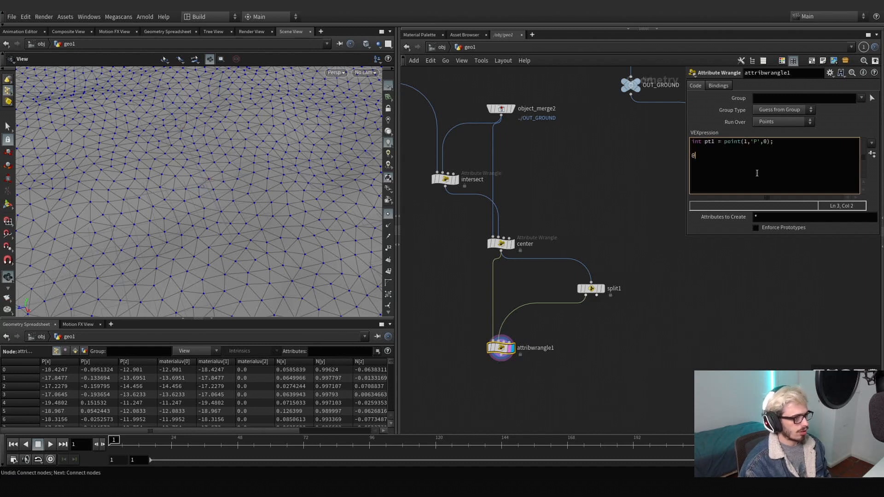
# Add the line f@mask = distance(v@P, pt1); to the wrangle's VEX code
pyautogui.write('f@mask')
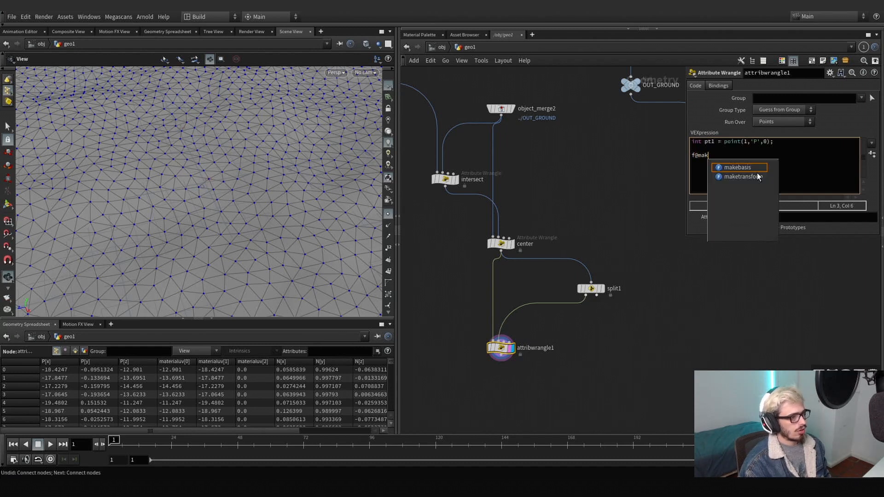
pyautogui.write(' = ')
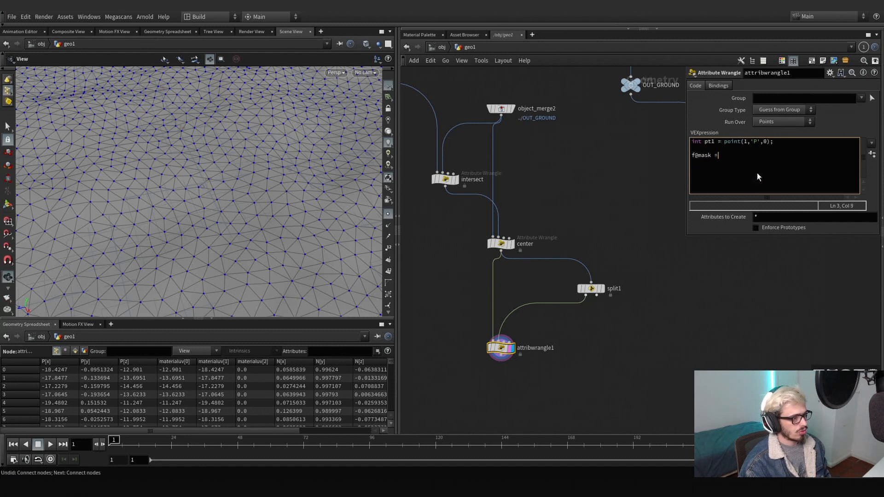
pyautogui.write('distance()')
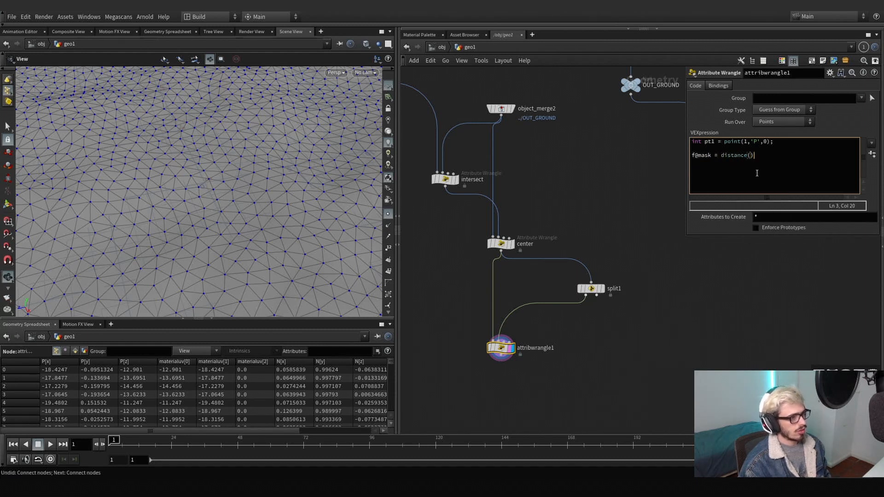
pyautogui.press('Left')
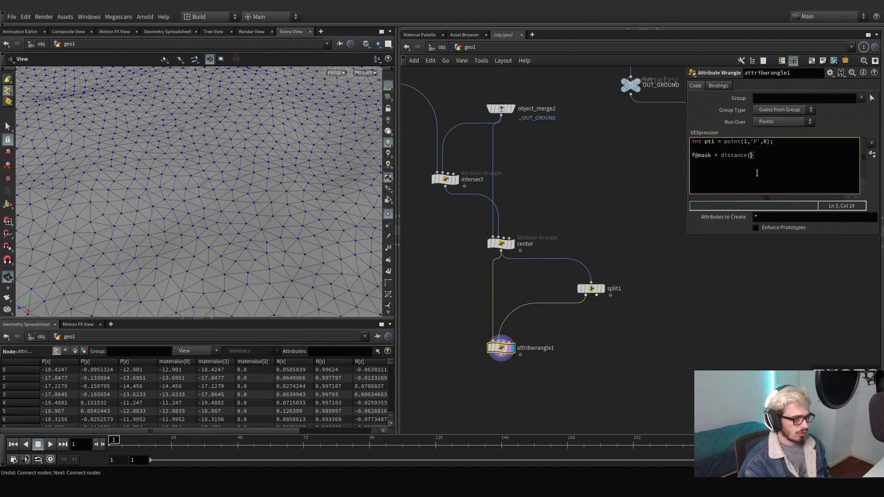
pyautogui.write('@P')
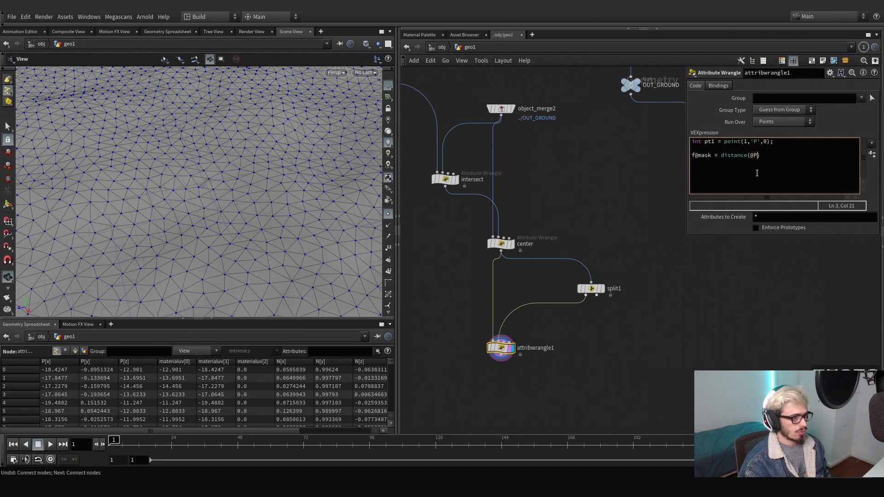
pyautogui.press('Left')
pyautogui.press('Left')
pyautogui.write('v')
pyautogui.press('Right')
pyautogui.press('Right')
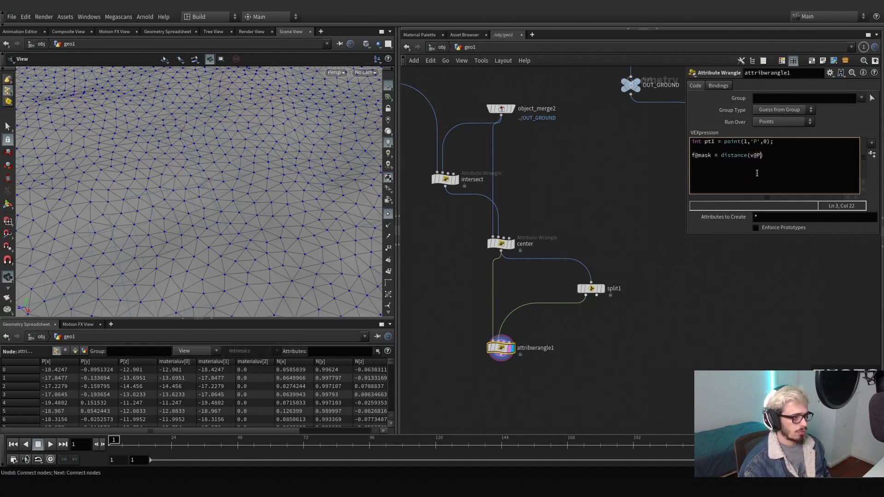
pyautogui.write(', pt1)')
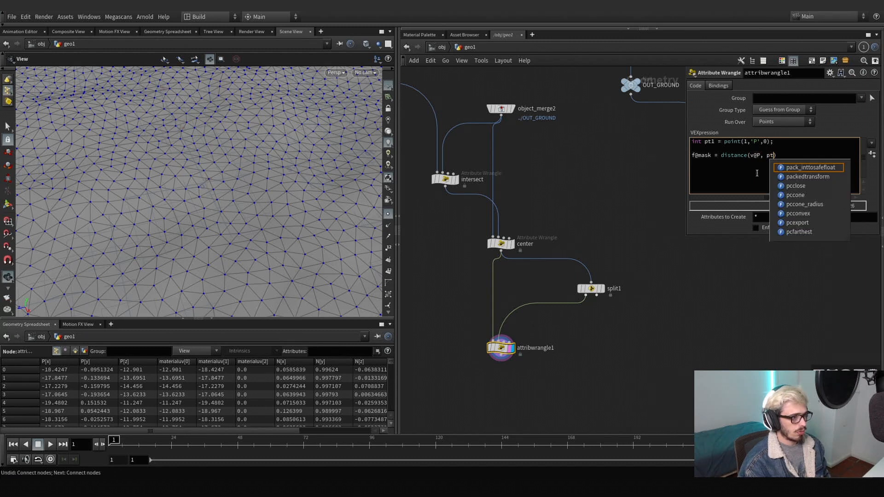
pyautogui.write(';')
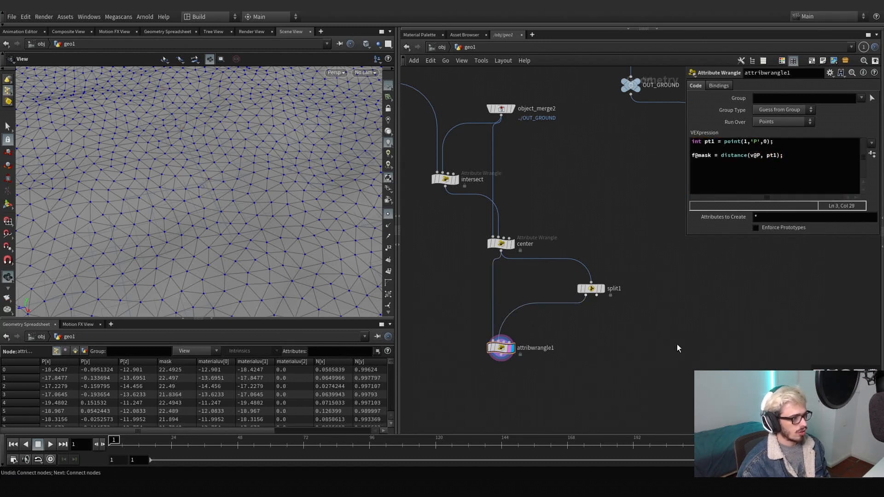
# Filter the Geometry Spreadsheet's attributes to mask and look through the values
pyautogui.click(337, 352)
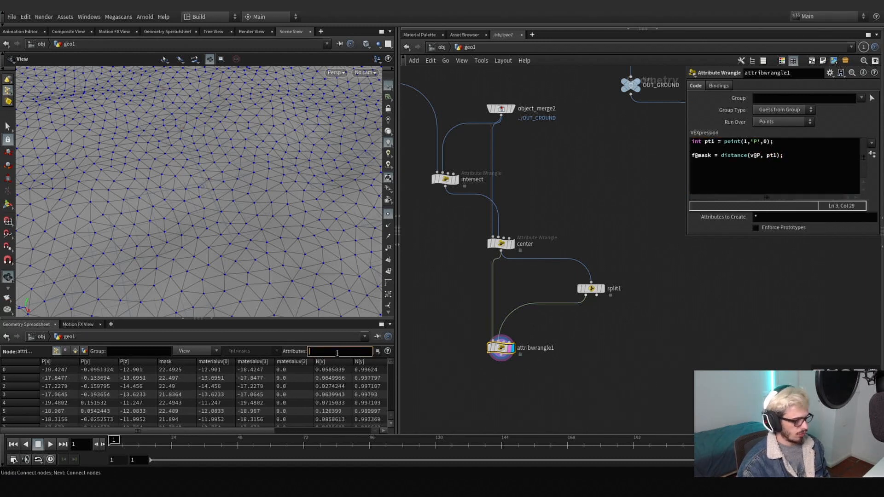
pyautogui.write('mask')
pyautogui.press('Return')
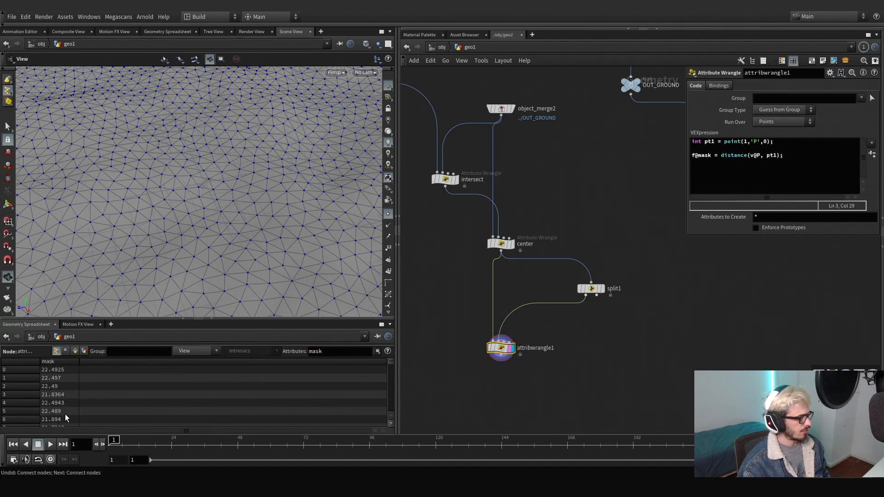
pyautogui.scroll(-8, 64, 399)
# Rename the distance Attribute Wrangle to mask
pyautogui.click(503, 344)
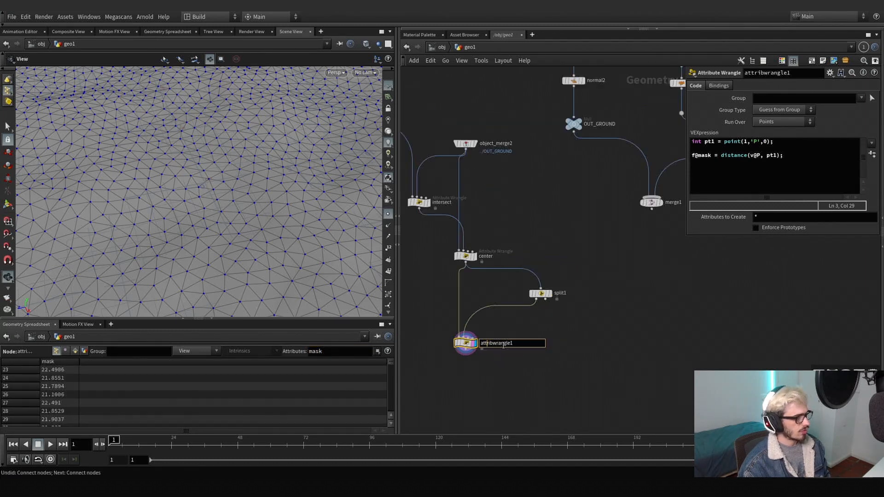
pyautogui.moveTo(516, 345); pyautogui.dragTo(452, 349)
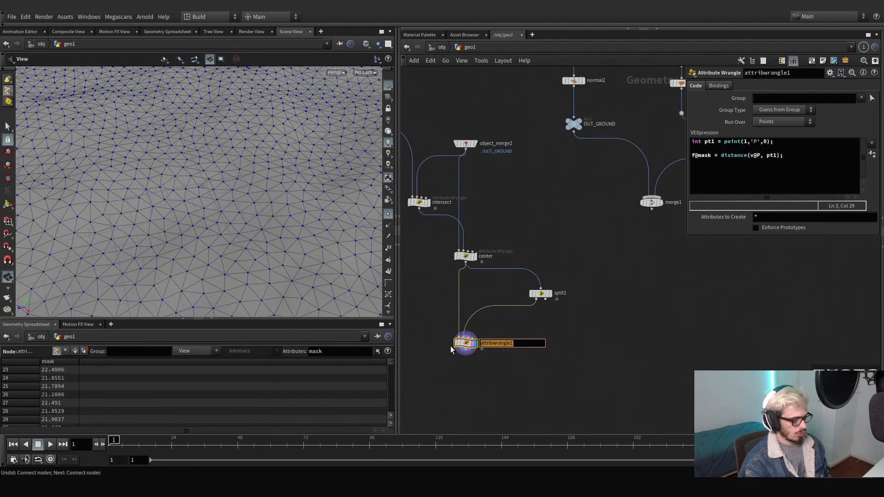
pyautogui.write('mask')
pyautogui.press('Return')
# Add another Attribute Wrangle connected to the output of the mask wrangle and align it beneath
pyautogui.moveTo(437, 377); pyautogui.dragTo(462, 304, button='middle')
pyautogui.click(490, 275)
pyautogui.press('Tab')
pyautogui.write('wr')
pyautogui.press('Return')
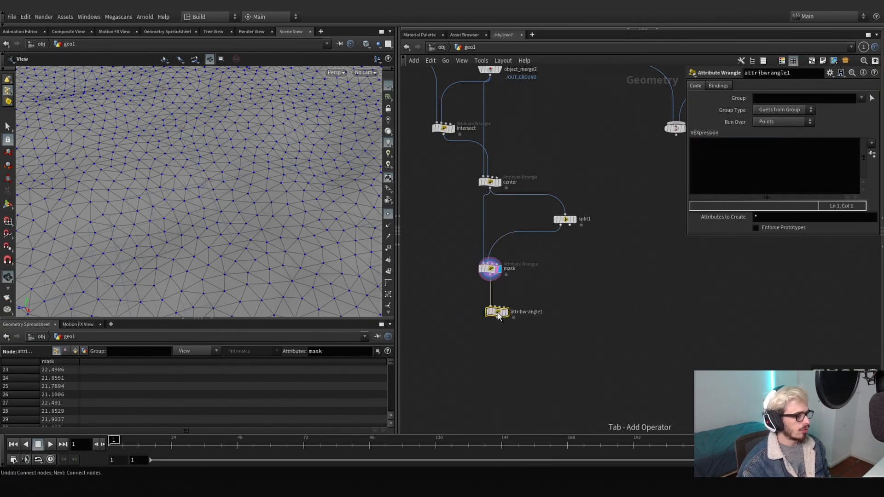
pyautogui.moveTo(498, 313); pyautogui.dragTo(493, 324)
# Visualize the mask point attribute on the ground from the mask wrangle's node info
pyautogui.scroll(-5, 195, 186)
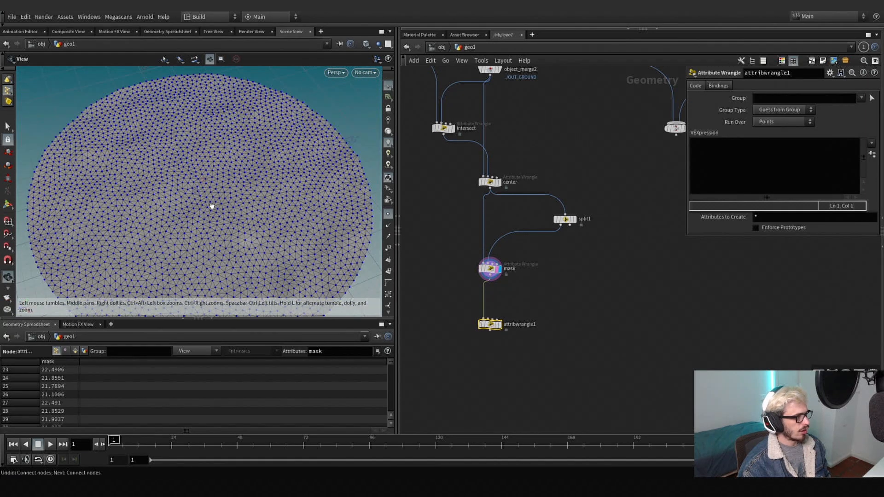
pyautogui.moveTo(212, 206); pyautogui.dragTo(198, 196)
pyautogui.click(489, 269)
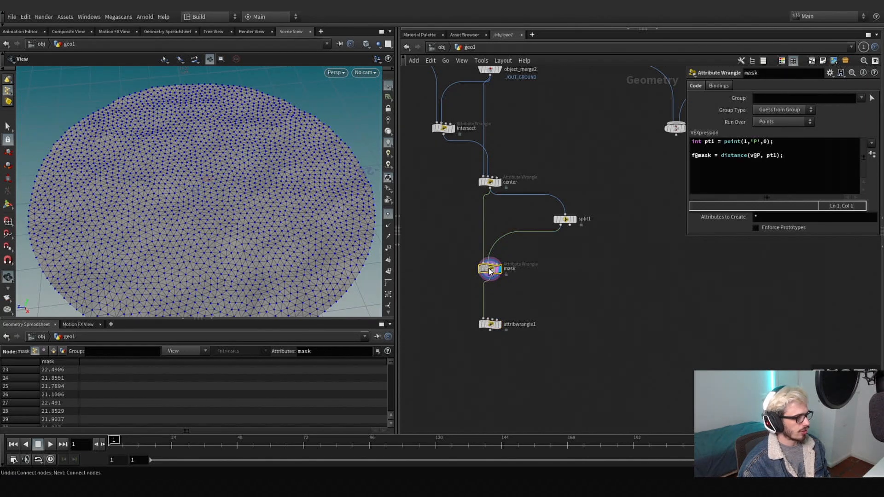
pyautogui.middleClick(490, 271)
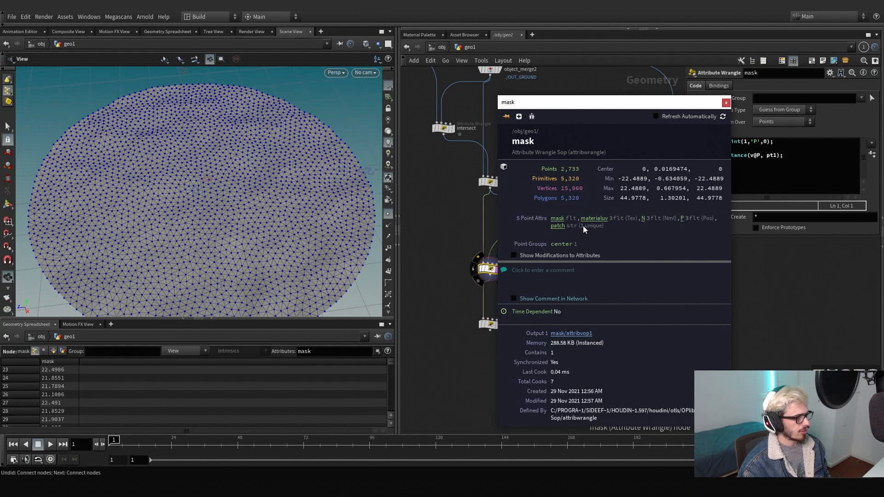
pyautogui.click(560, 219)
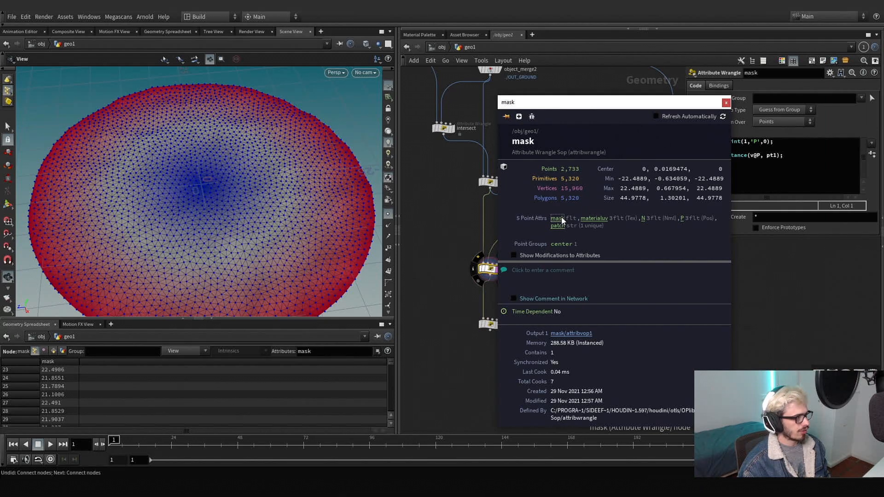
pyautogui.click(725, 103)
pyautogui.moveTo(223, 205); pyautogui.dragTo(213, 231)
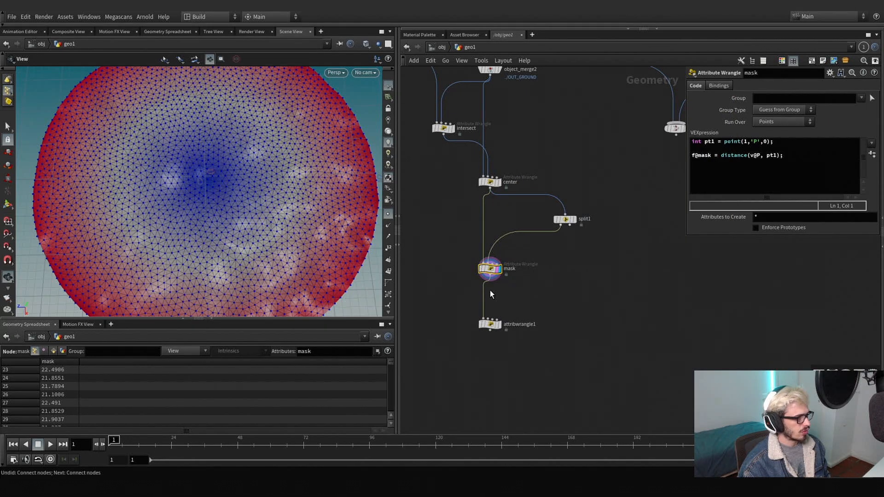
# Open the mask visualizer for editing and remove the middle colour from its ramp
pyautogui.scroll(-5, 390, 276)
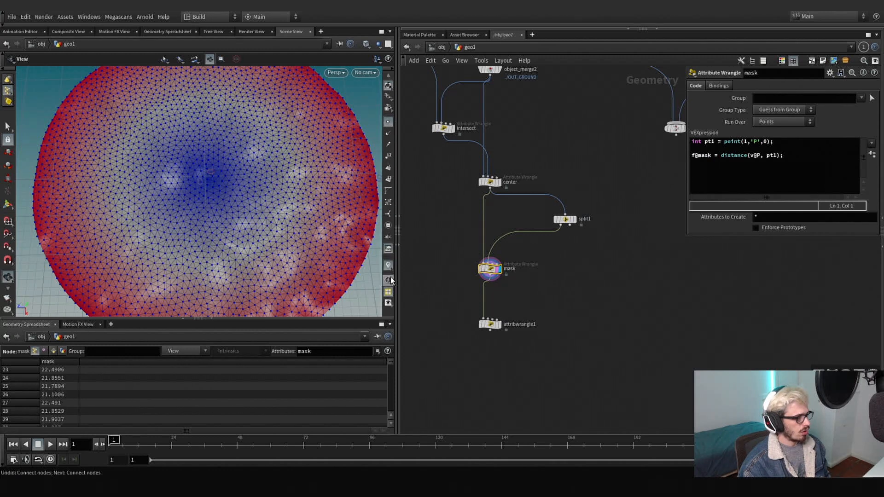
pyautogui.click(387, 264)
pyautogui.click(476, 254)
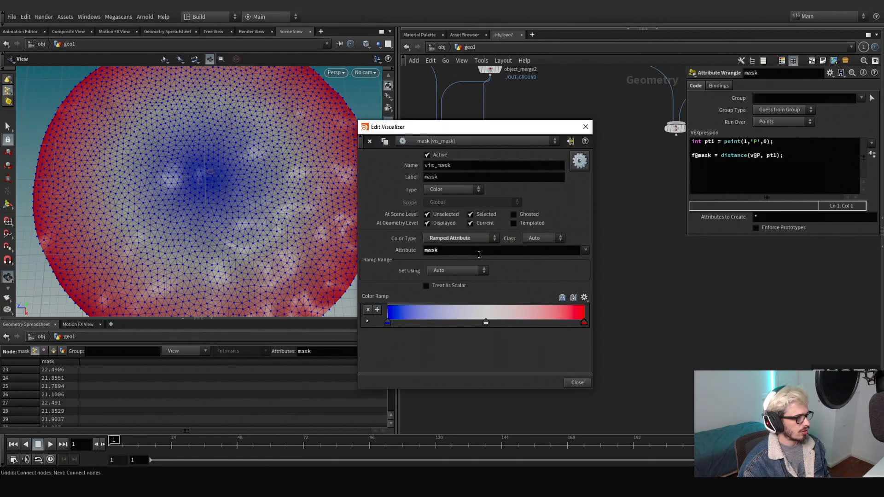
pyautogui.moveTo(489, 322); pyautogui.dragTo(439, 363)
# Recolour the mask visualizer's ramp to run from black at the start to white at the end
pyautogui.doubleClick(386, 324)
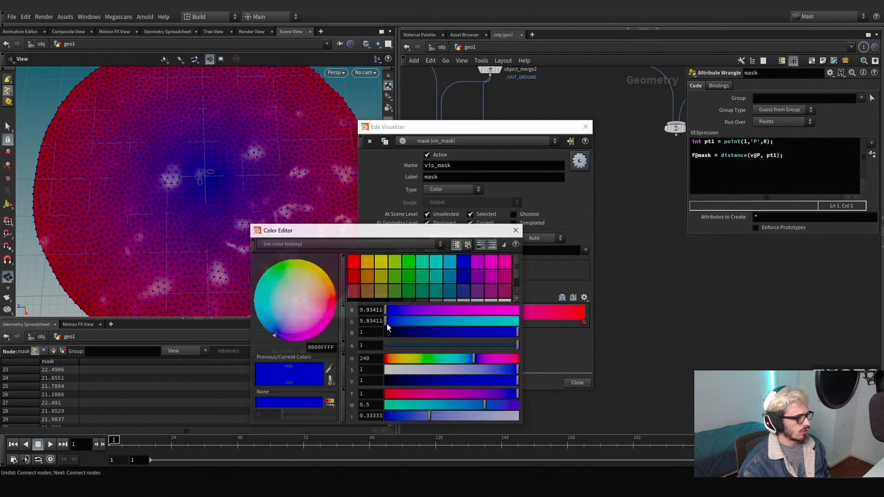
pyautogui.click(500, 300)
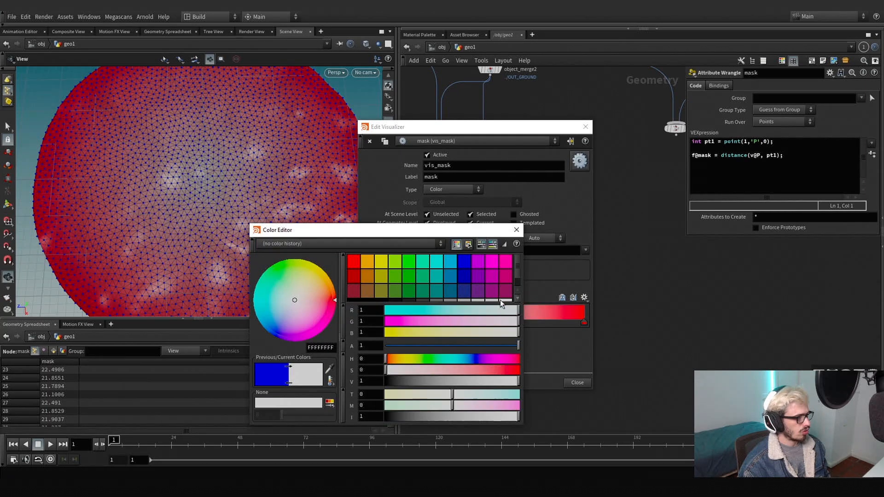
pyautogui.click(517, 230)
pyautogui.doubleClick(584, 323)
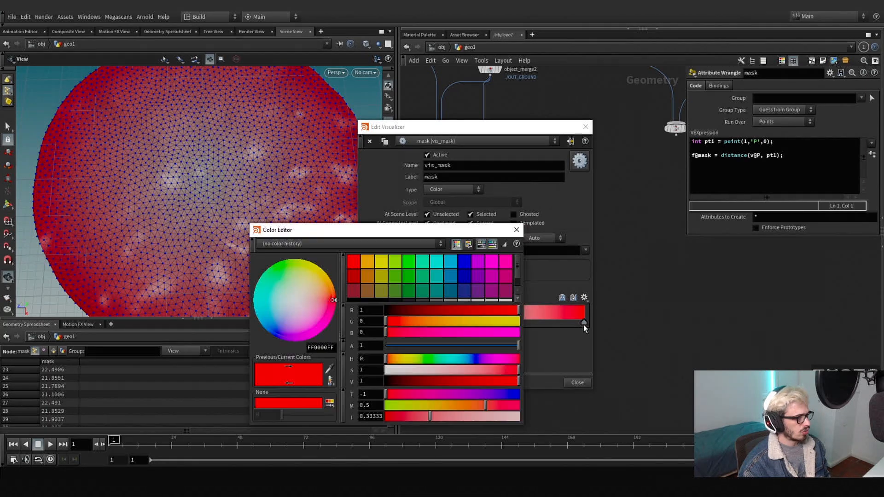
pyautogui.click(509, 299)
pyautogui.click(517, 230)
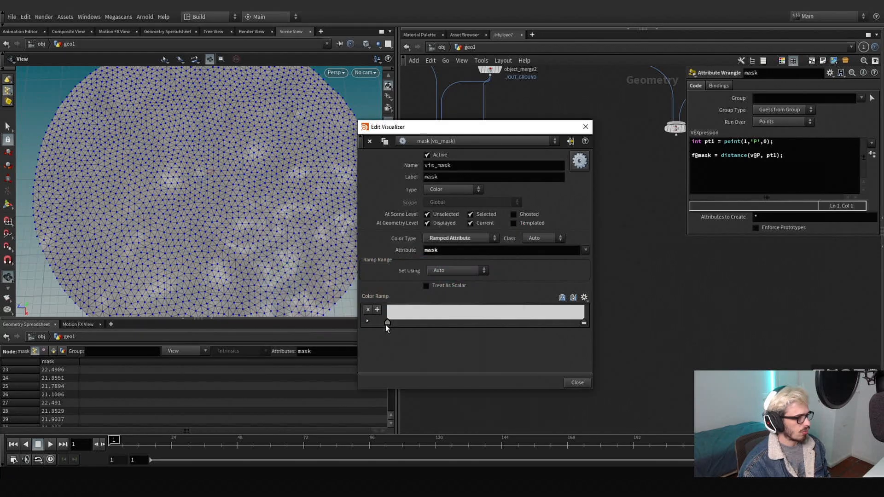
pyautogui.doubleClick(386, 323)
pyautogui.click(354, 300)
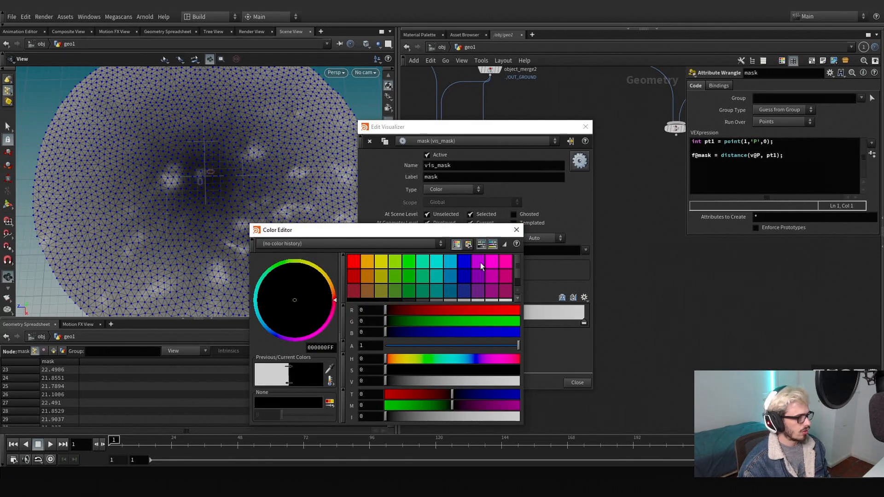
pyautogui.click(516, 231)
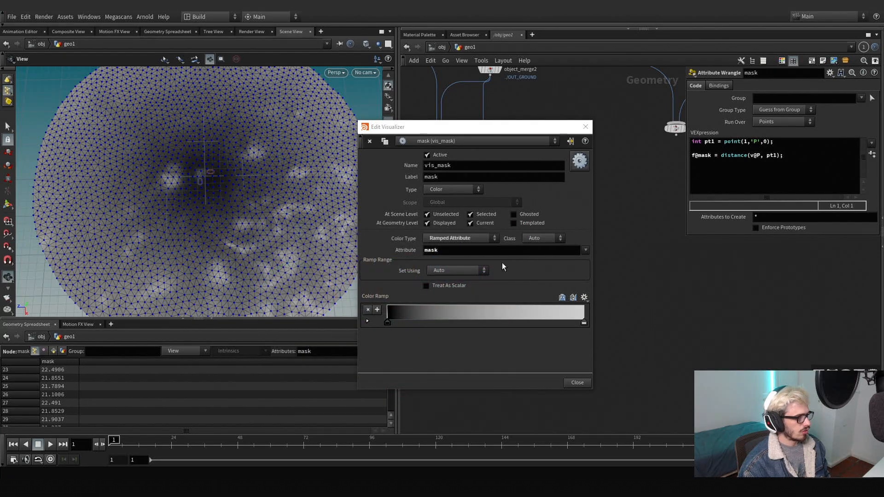
# Set the visualizer's ramp range to Min and Max, raise Max to spread the gradient, check the result, and turn the visualization off
pyautogui.click(448, 271)
pyautogui.click(447, 290)
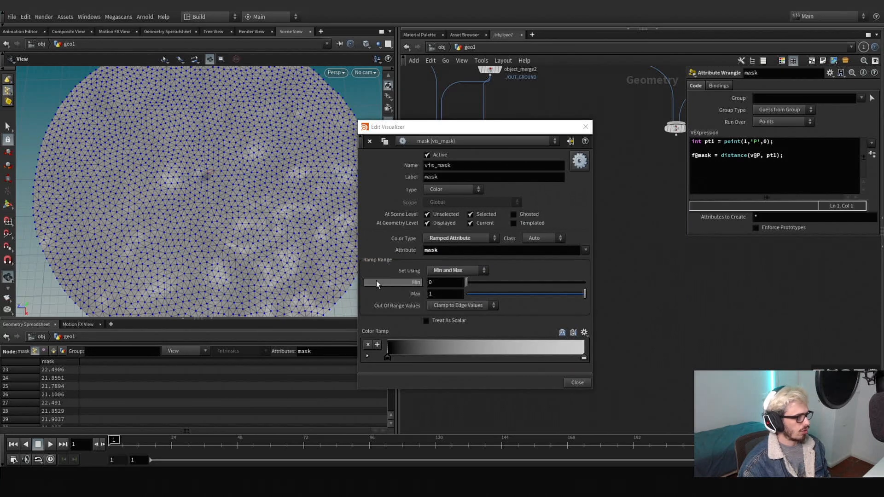
pyautogui.scroll(-3, 203, 192)
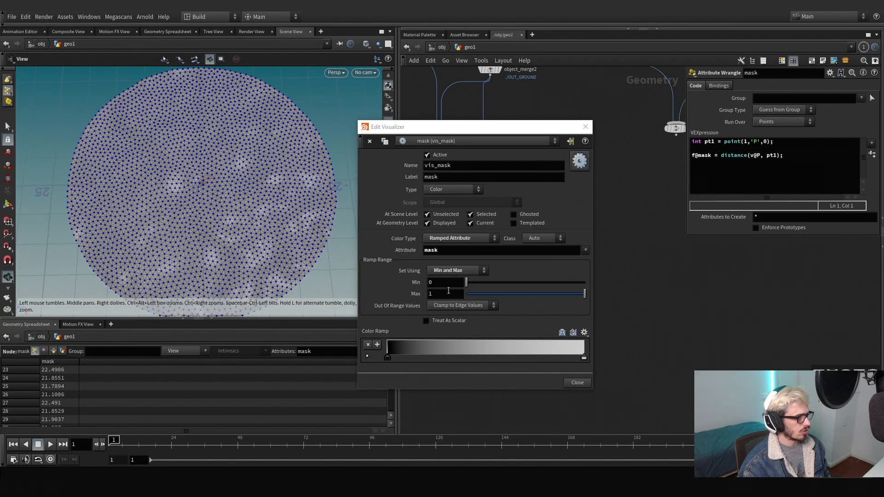
pyautogui.moveTo(448, 292)
pyautogui.mouseDown(button='middle')
pyautogui.moveTo(446, 278)
pyautogui.moveTo(498, 275)
pyautogui.moveTo(445, 285)
pyautogui.moveTo(445, 268)
pyautogui.mouseUp(button='middle')
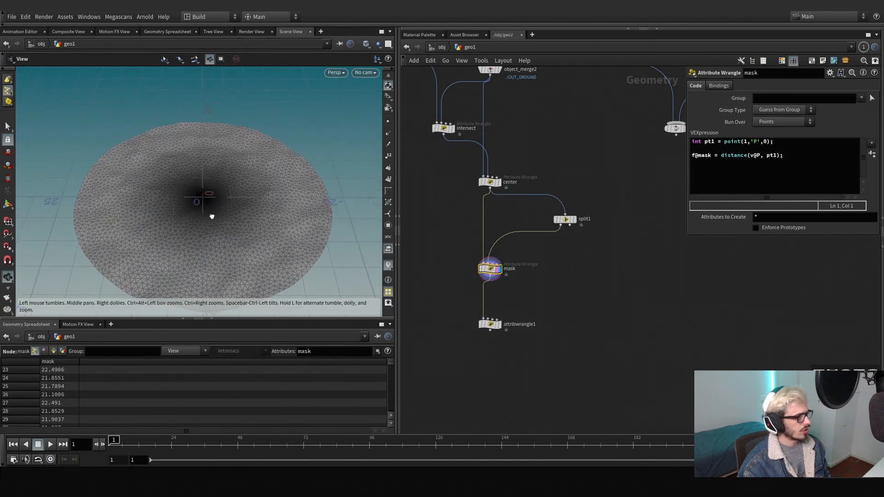
pyautogui.scroll(5, 210, 213)
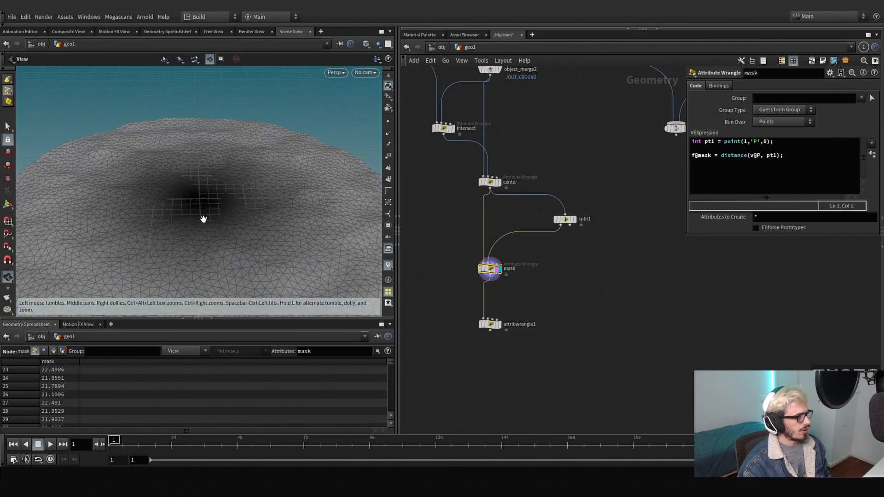
pyautogui.click(390, 267)
pyautogui.moveTo(505, 318); pyautogui.dragTo(501, 277, button='middle')
pyautogui.click(496, 285)
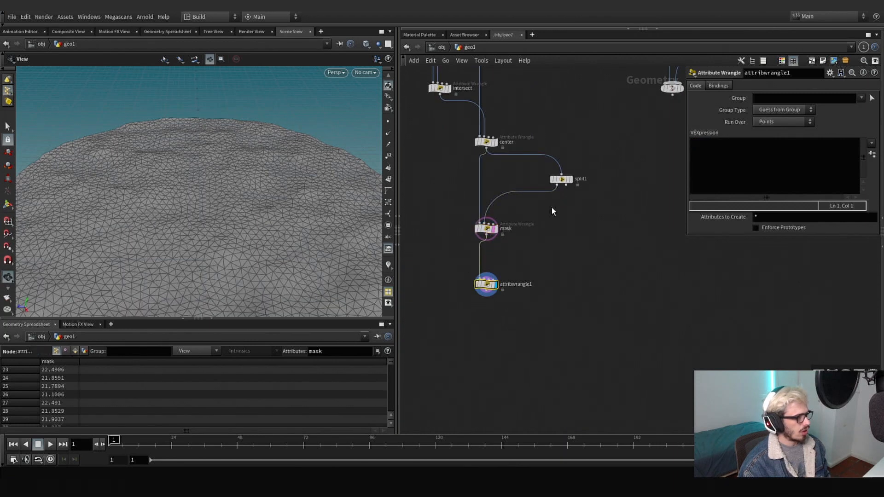
pyautogui.click(734, 171)
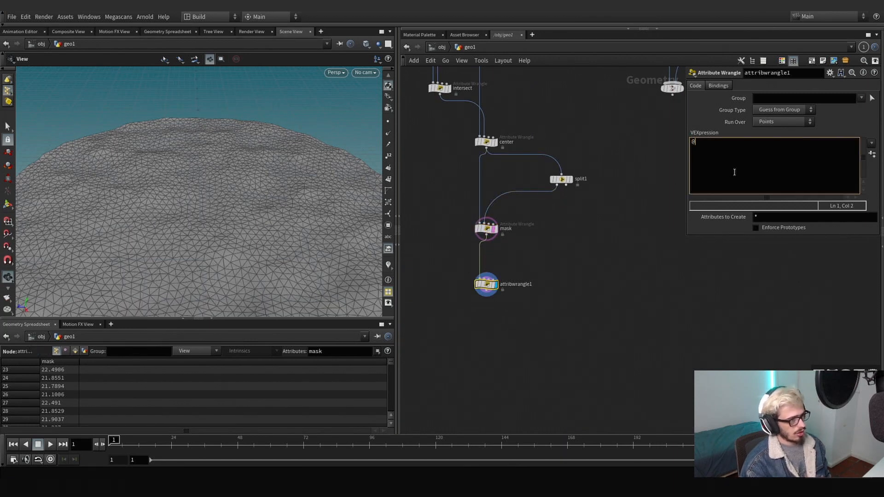
pyautogui.write('f@')
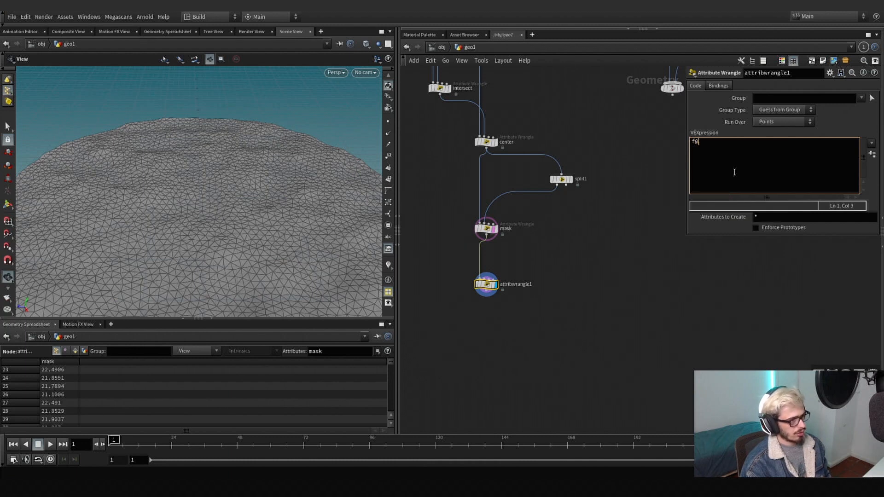
pyautogui.write('Cd = @')
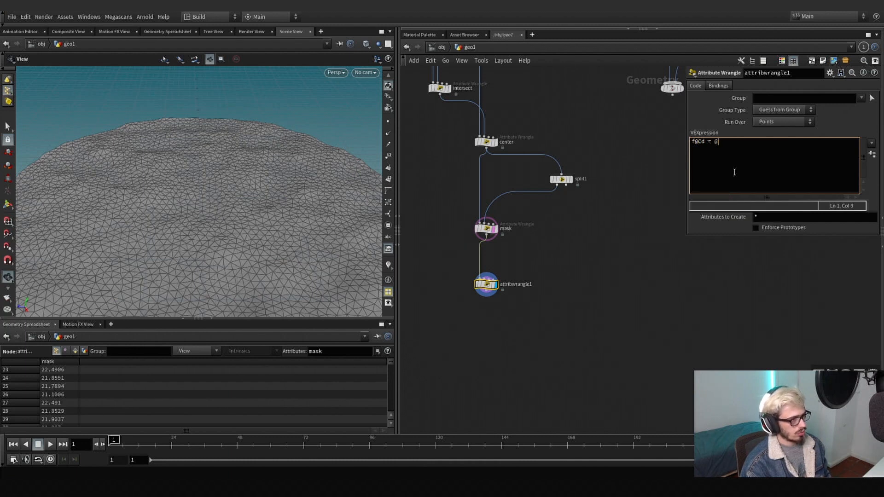
pyautogui.write('maks;')
pyautogui.click(727, 145)
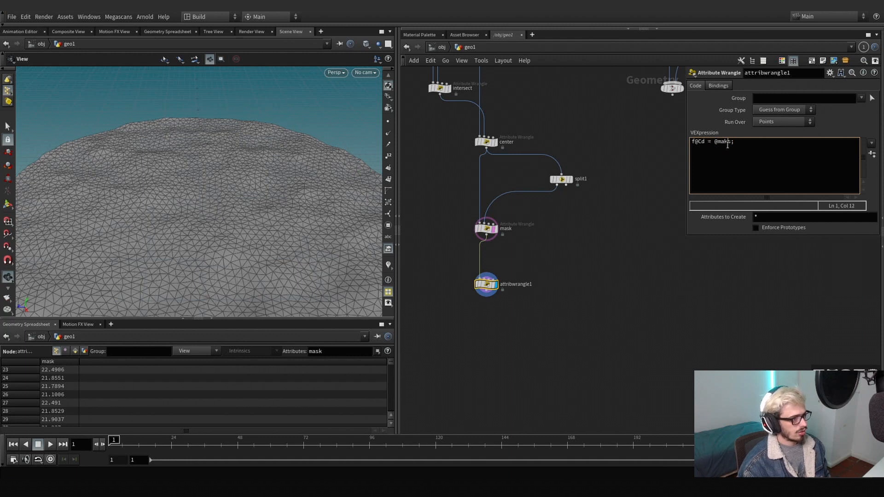
pyautogui.press('BackSpace')
pyautogui.press('Right')
pyautogui.write('k')
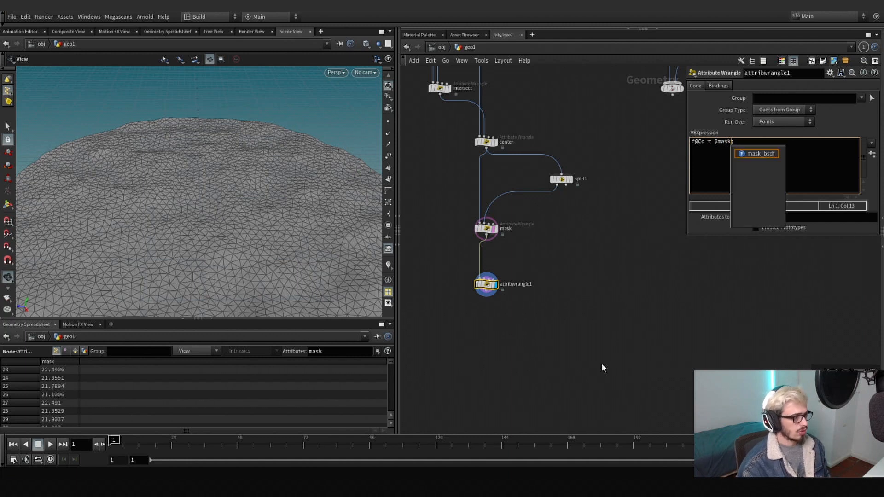
# Switch the viewport to Flat Shaded and inspect the mask colours on the whole ground
pyautogui.moveTo(201, 212); pyautogui.dragTo(206, 189)
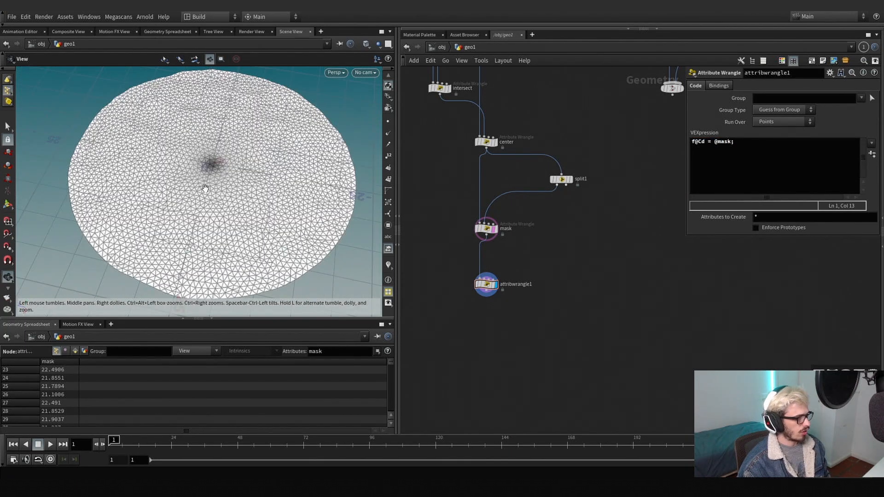
pyautogui.click(369, 44)
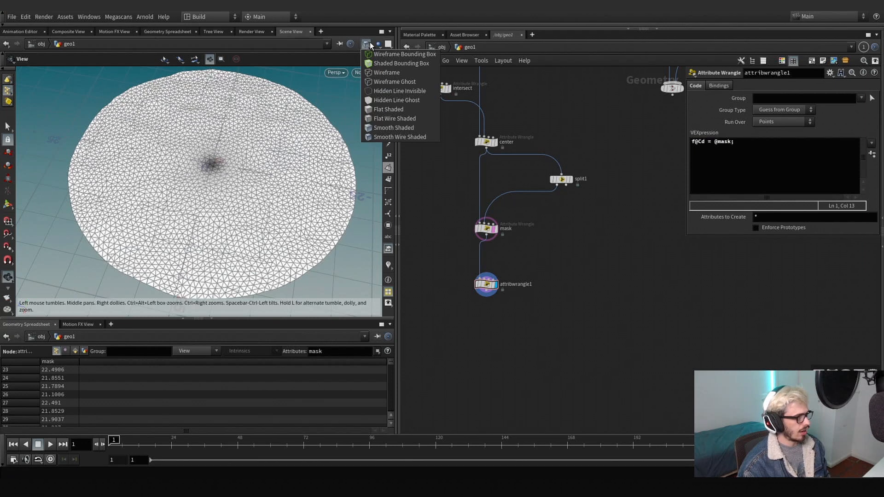
pyautogui.click(389, 112)
pyautogui.moveTo(246, 160)
pyautogui.mouseDown()
pyautogui.moveTo(266, 136)
pyautogui.moveTo(255, 167)
pyautogui.moveTo(239, 177)
pyautogui.moveTo(239, 158)
pyautogui.mouseUp()
pyautogui.scroll(4, 247, 181)
pyautogui.press('h')
# Rename the colour wrangle below mask to pulse
pyautogui.doubleClick(518, 287)
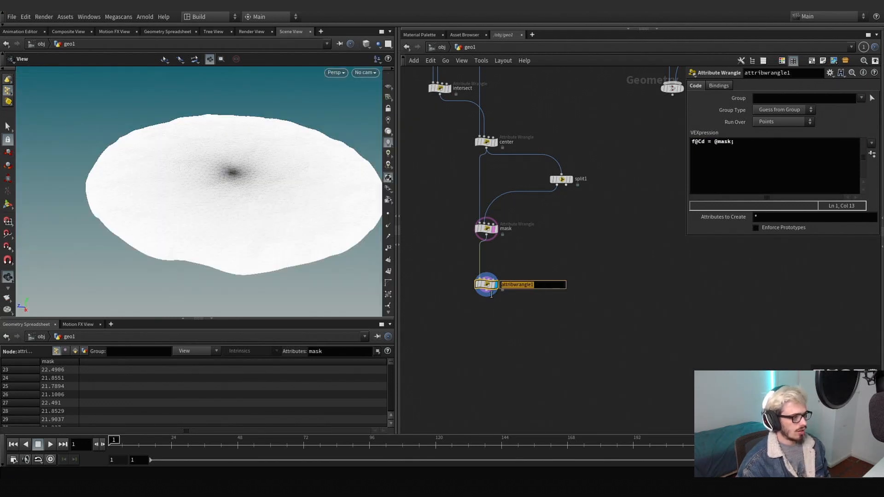
pyautogui.write('pulse')
pyautogui.press('Return')
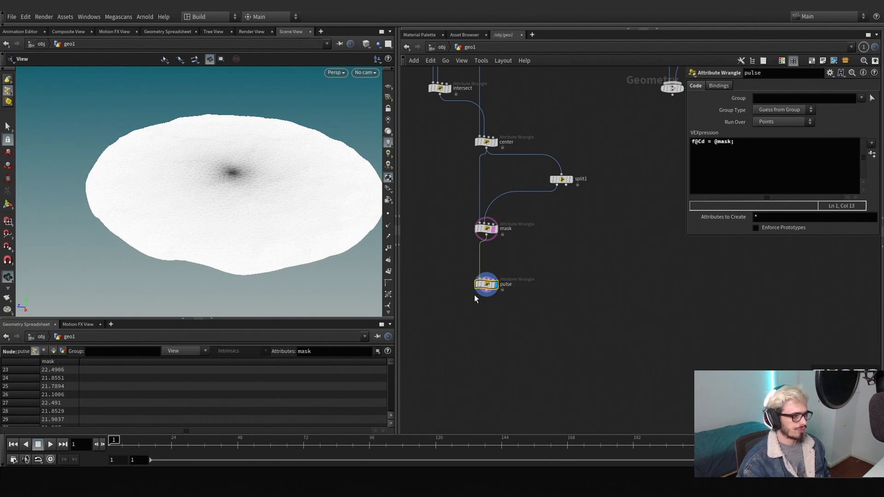
pyautogui.click(691, 144)
pyautogui.write('//')
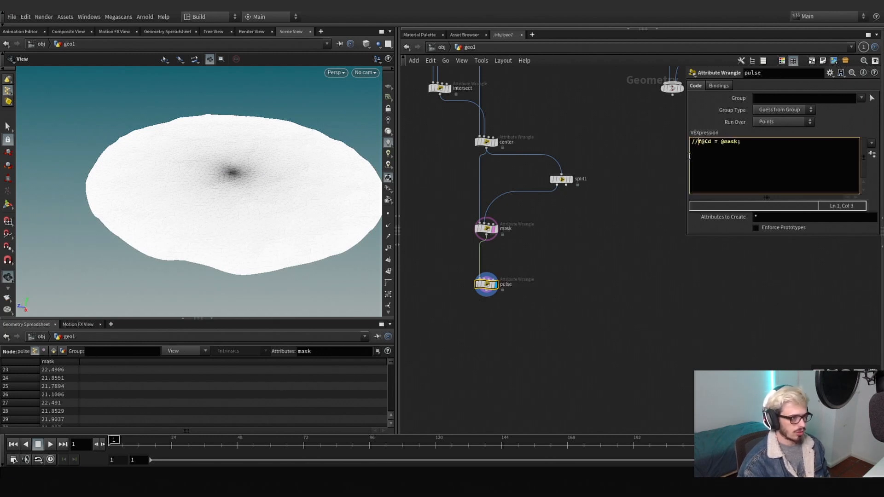
pyautogui.press('Home')
pyautogui.press('Return')
pyautogui.press('Return')
pyautogui.press('Return')
pyautogui.press('Return')
pyautogui.press('Return')
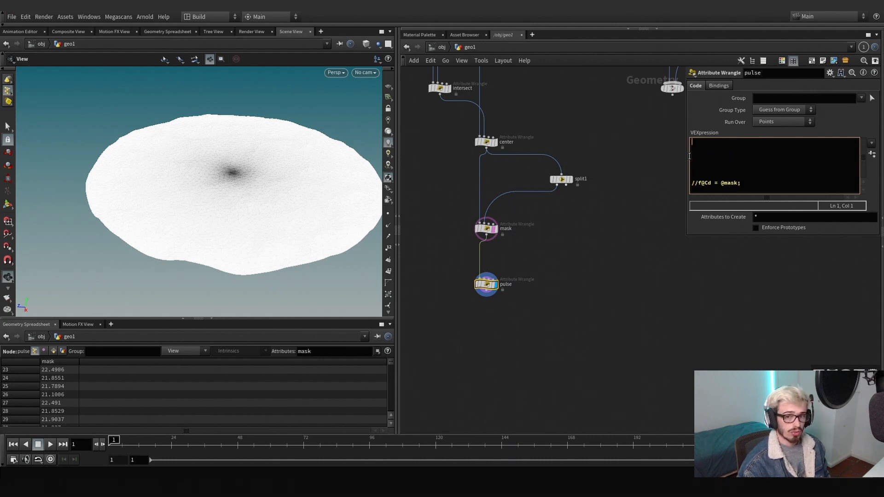
# Write a float maxDistanceW line with chf('max_dist_wave'); at the start of the pulse code
pyautogui.write('f')
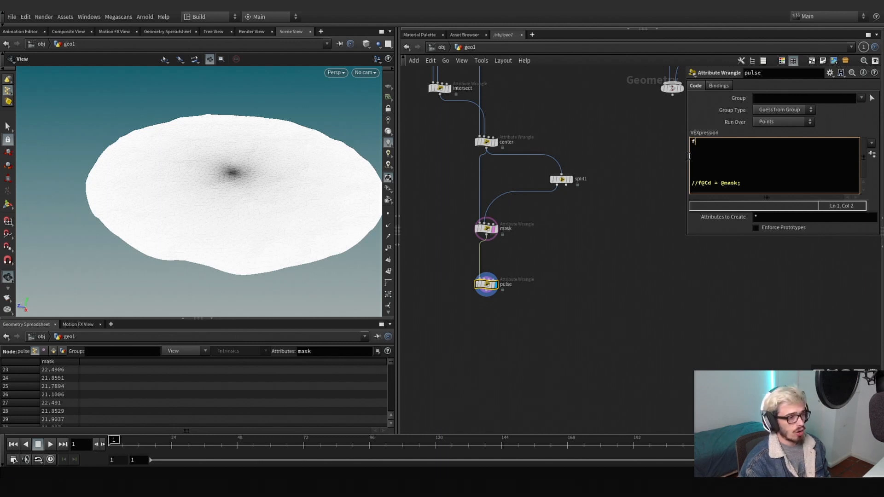
pyautogui.write('loat')
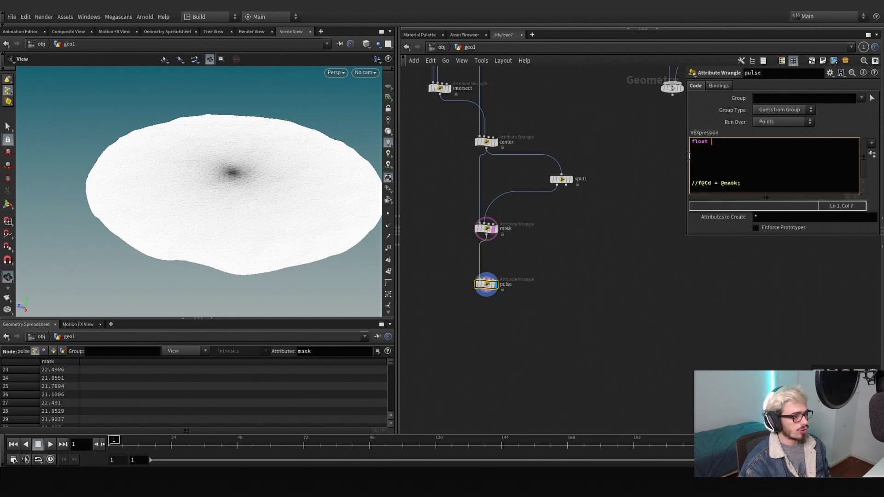
pyautogui.write(' maxDista')
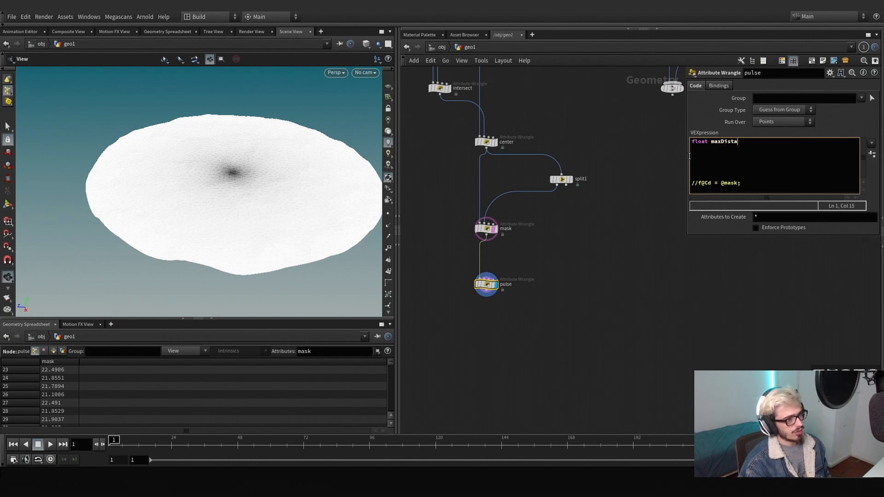
pyautogui.write('nceW')
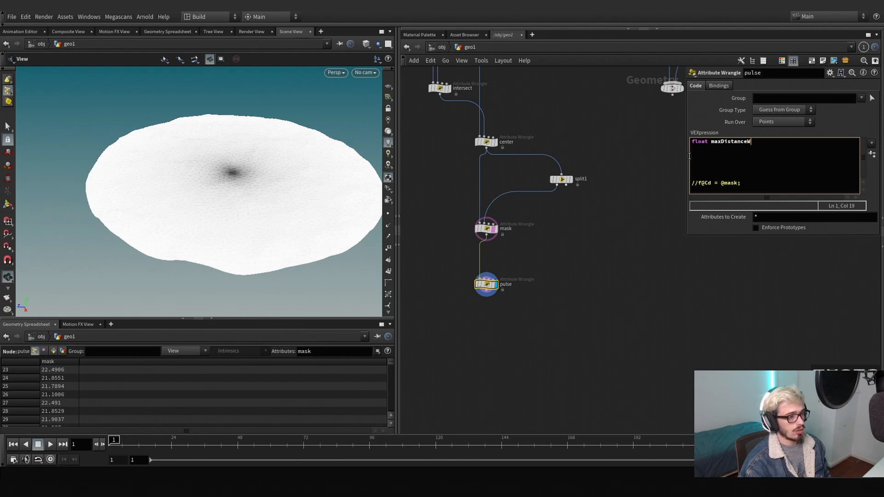
pyautogui.write(' ch')
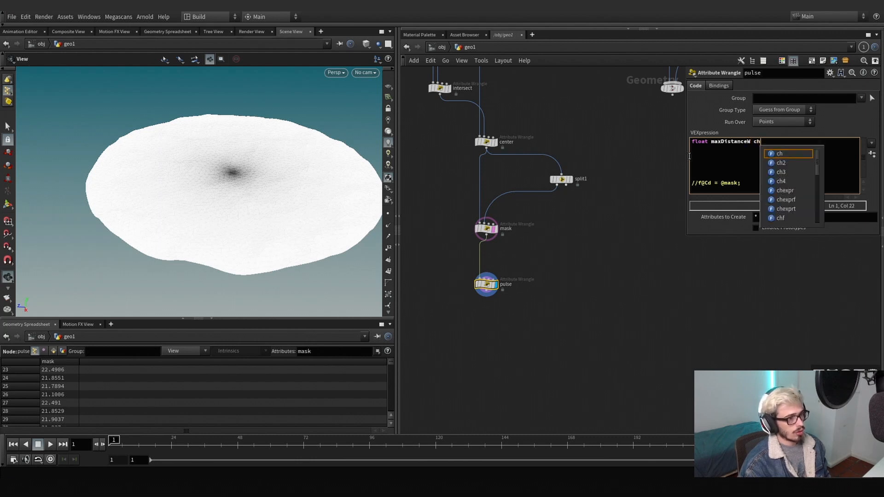
pyautogui.write('f()')
pyautogui.write("'")
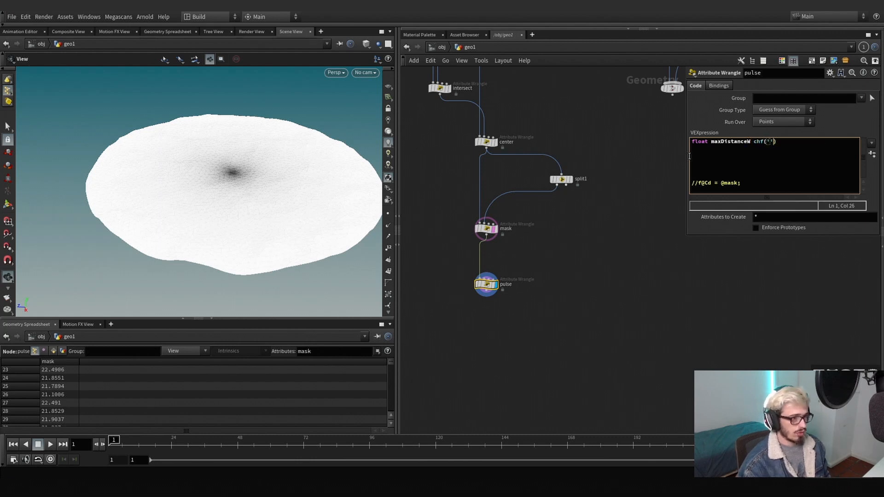
pyautogui.write('max_dist')
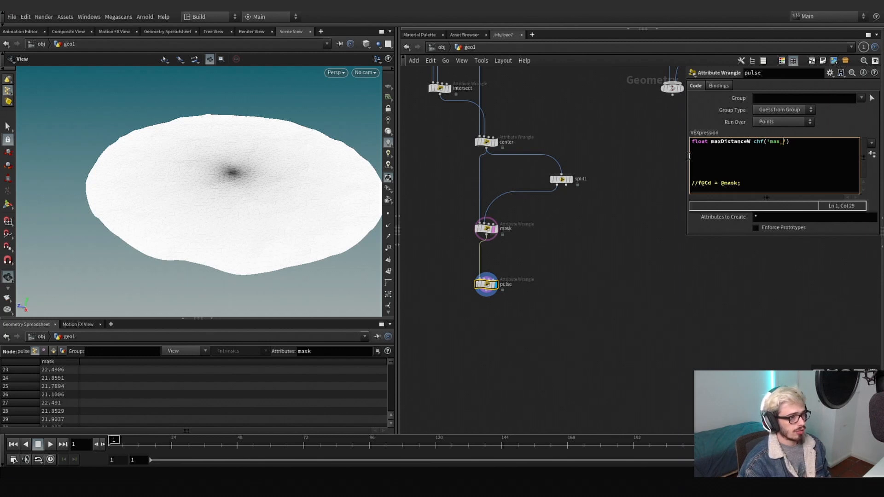
pyautogui.write('_')
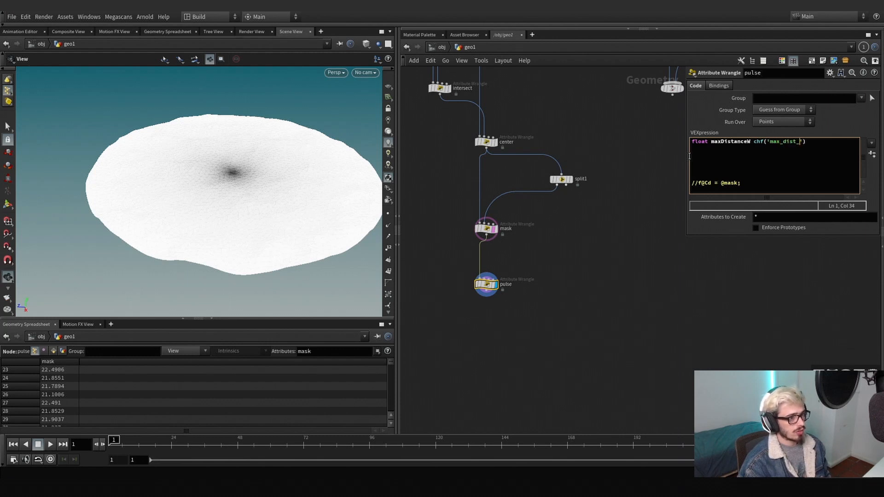
pyautogui.write("wave');")
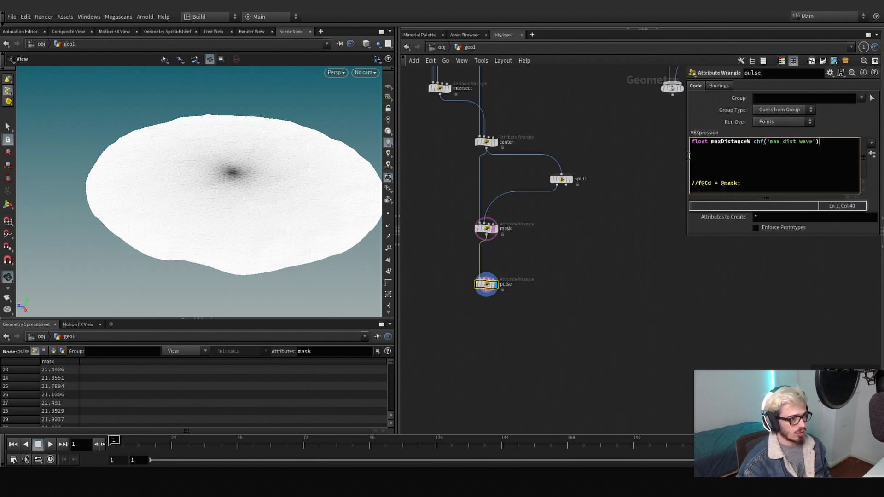
# Start a float freqW = declaration on the second line and add the missing equals sign to the maxDistanceW line
pyautogui.press('Return')
pyautogui.write('f')
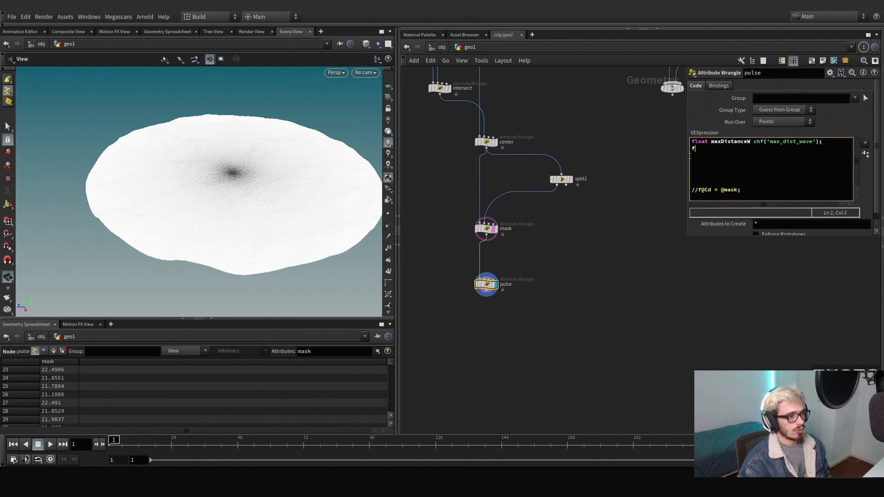
pyautogui.write('loat')
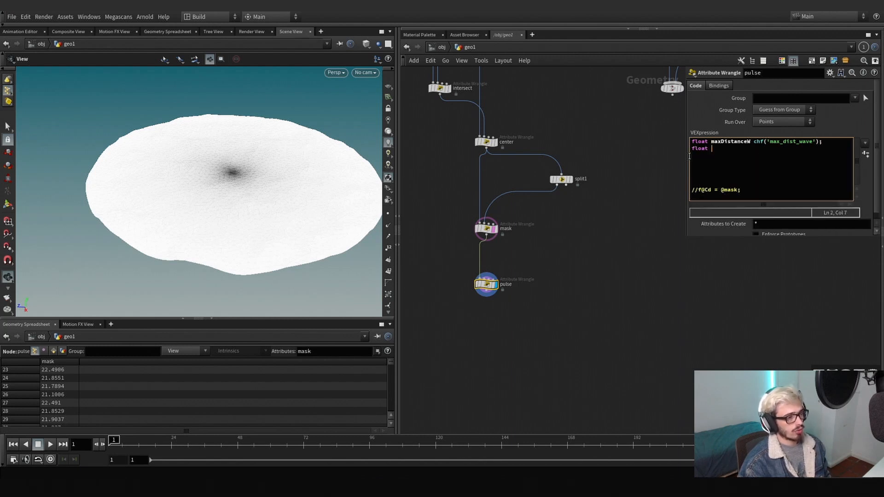
pyautogui.write(' freqW')
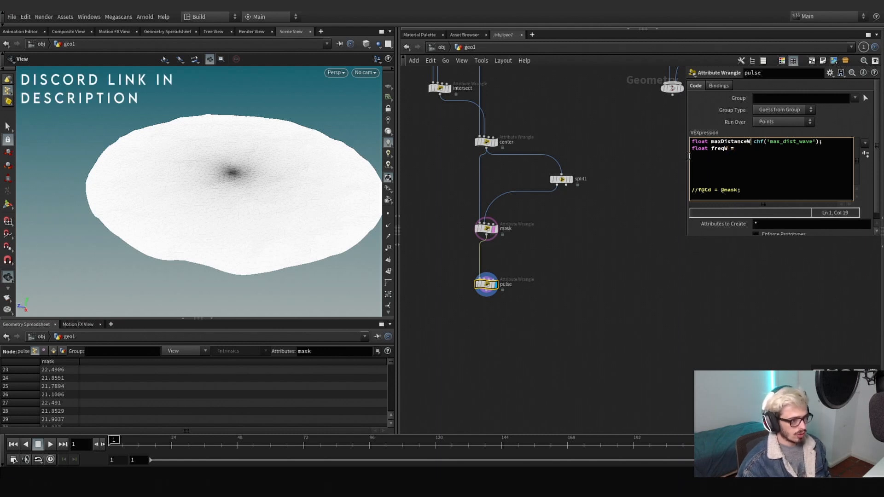
pyautogui.write(' =')
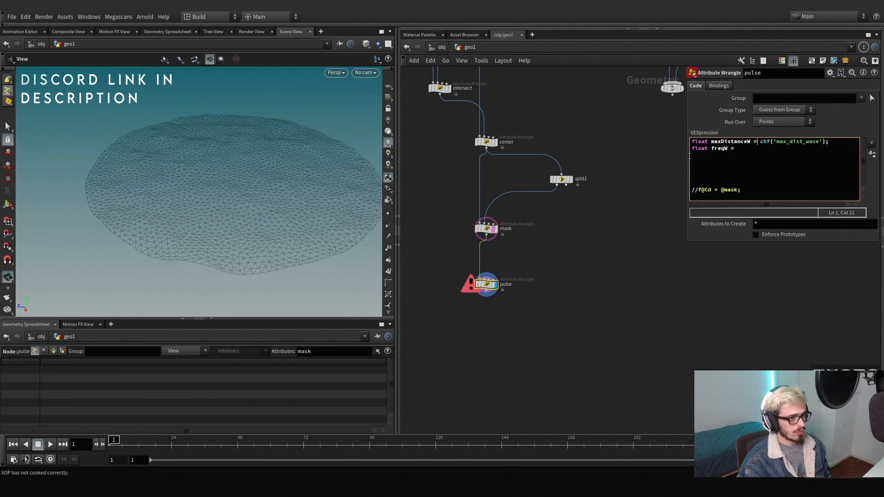
# Complete the freqW declaration with chf('freq_wave'); and create the wrangle's parameters for both channel references
pyautogui.press('Down')
pyautogui.write('c')
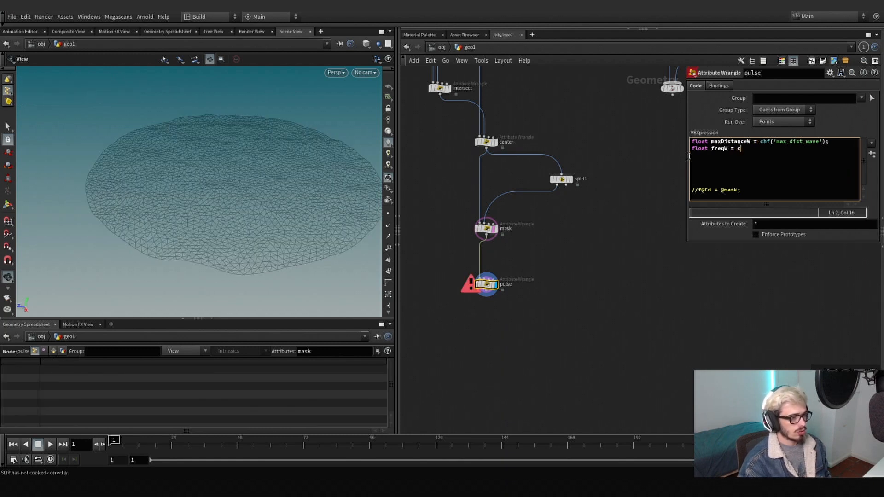
pyautogui.write('hf(')
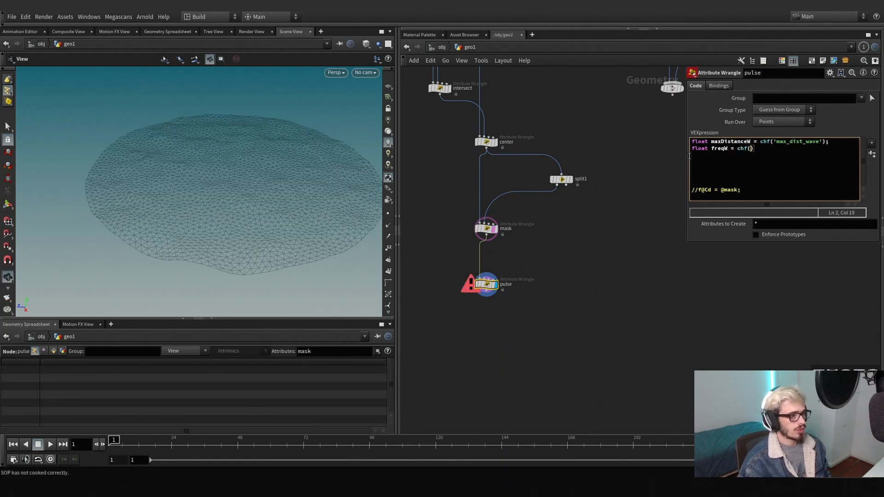
pyautogui.write('freq')
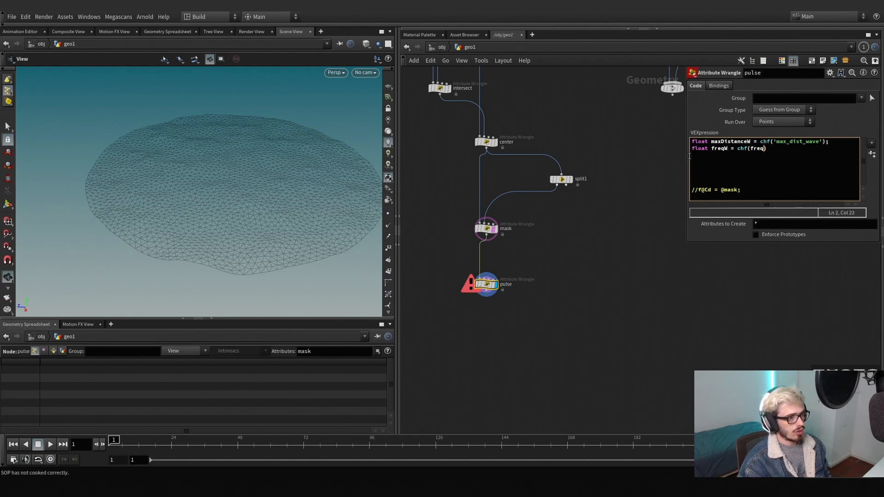
pyautogui.press('BackSpace')
pyautogui.press('BackSpace')
pyautogui.press('BackSpace')
pyautogui.press('BackSpace')
pyautogui.write("'f")
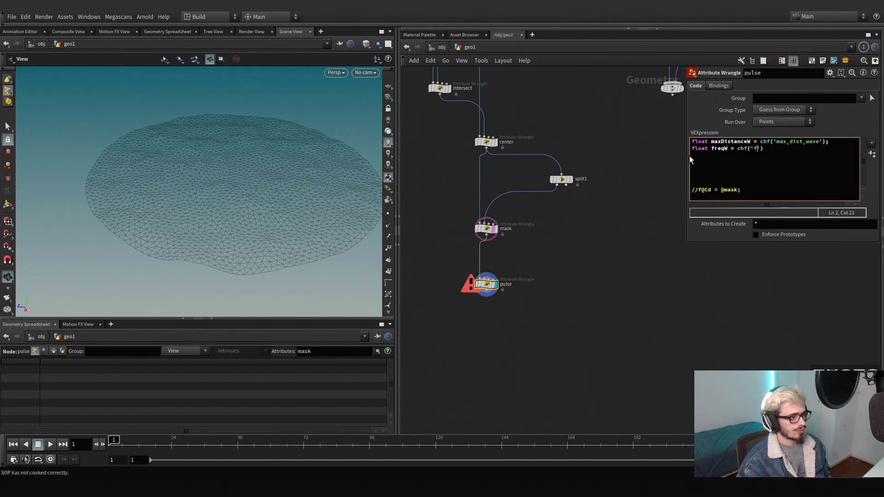
pyautogui.write('req')
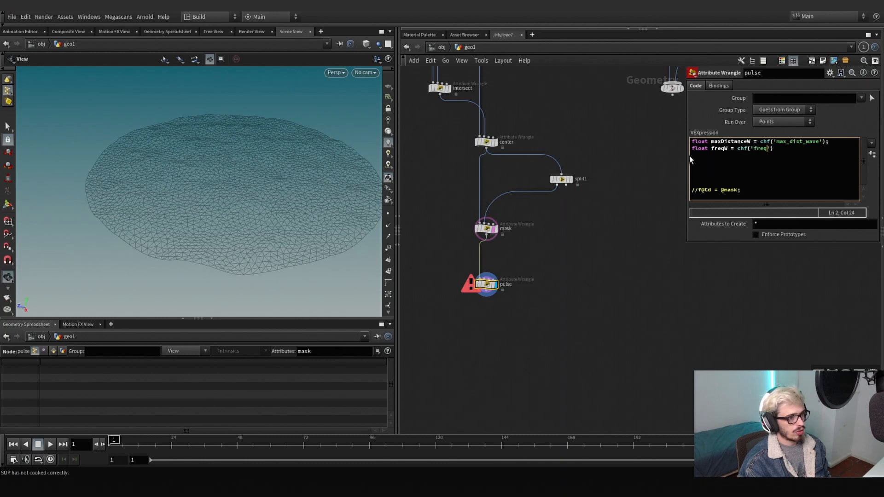
pyautogui.write('_')
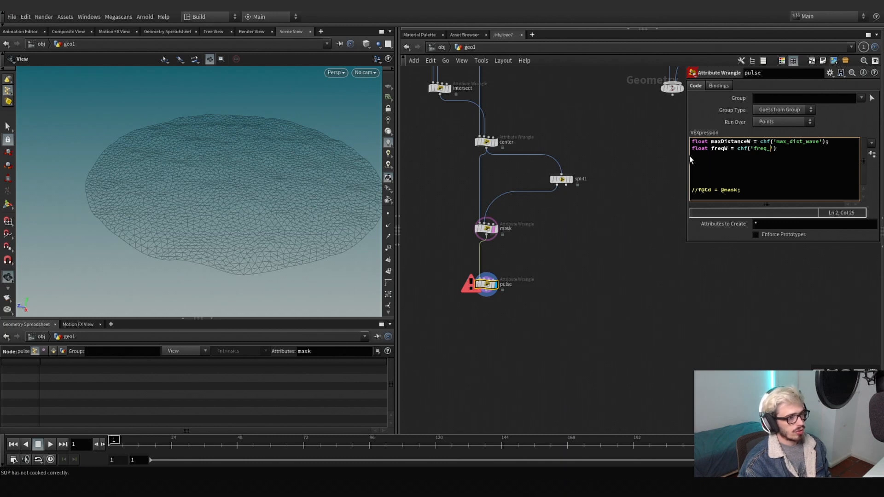
pyautogui.write("wave');")
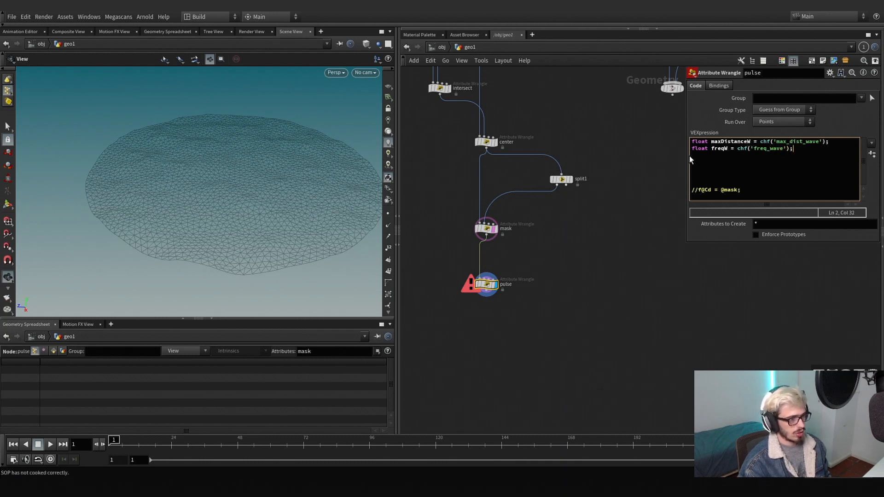
pyautogui.click(871, 154)
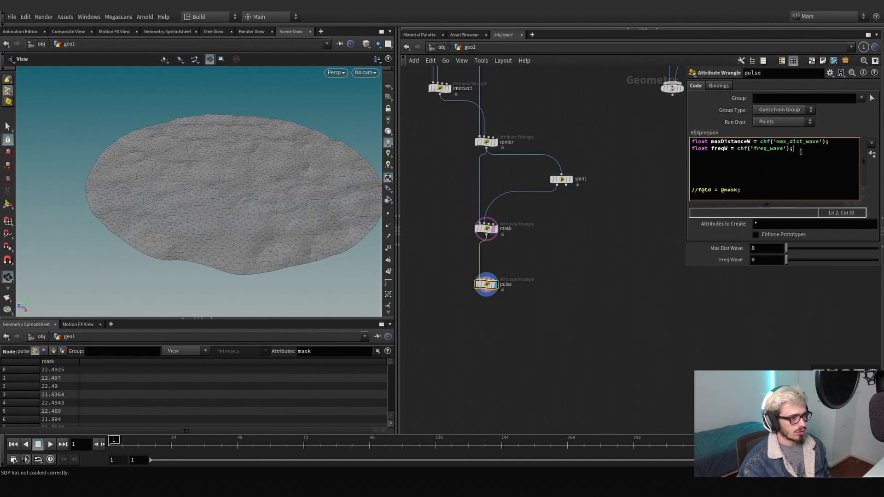
pyautogui.press('Return')
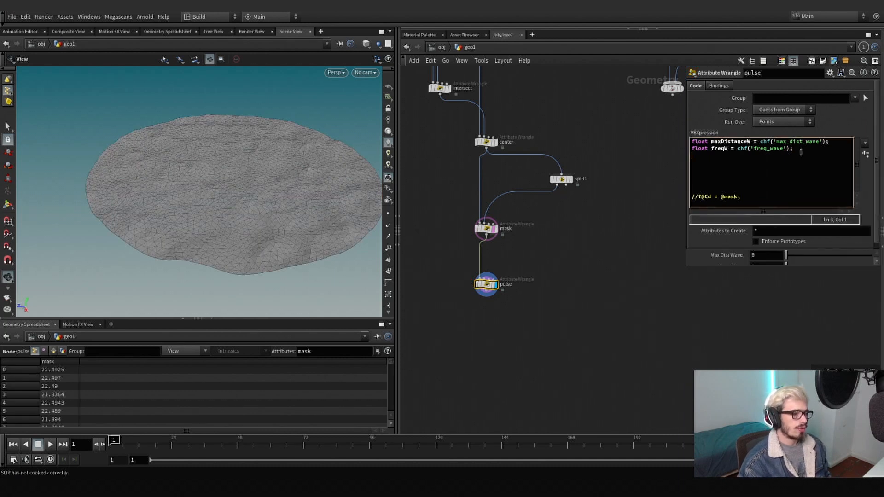
pyautogui.write('float')
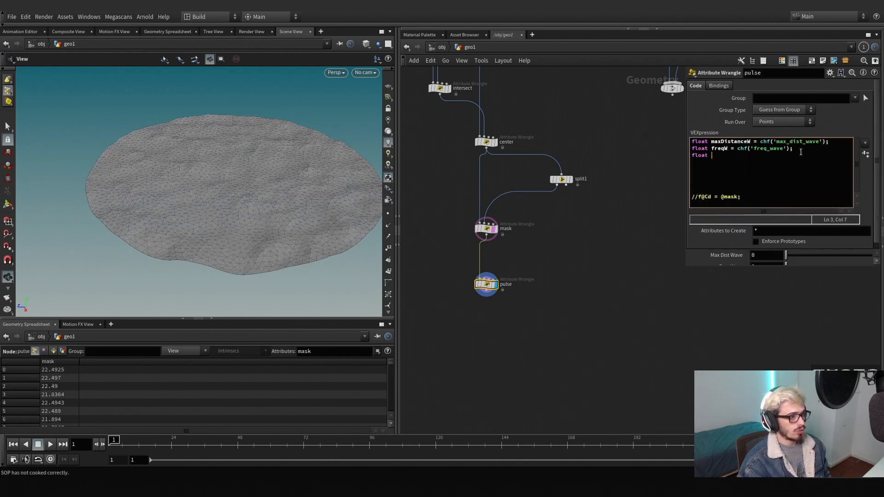
pyautogui.write(' wave')
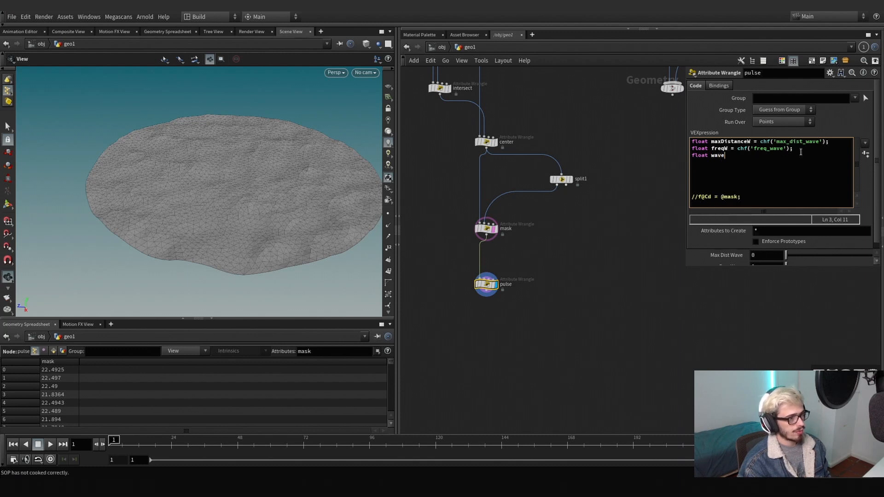
pyautogui.write(' = fit(')
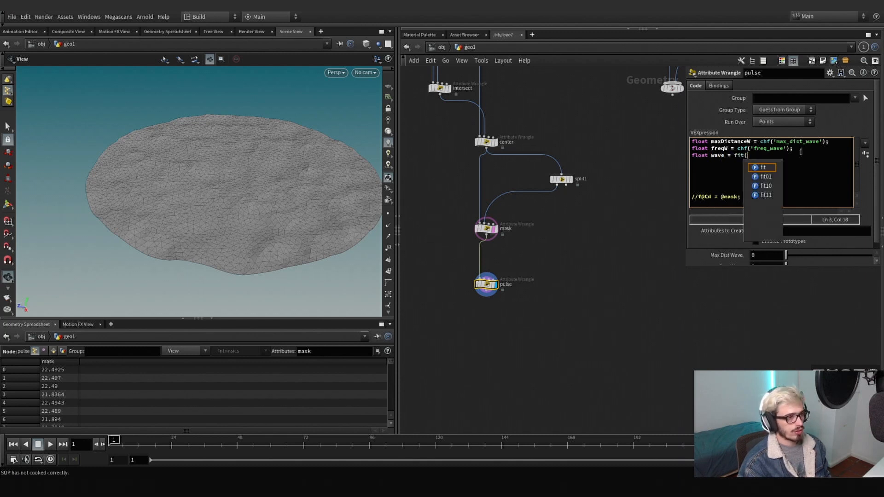
pyautogui.write('@')
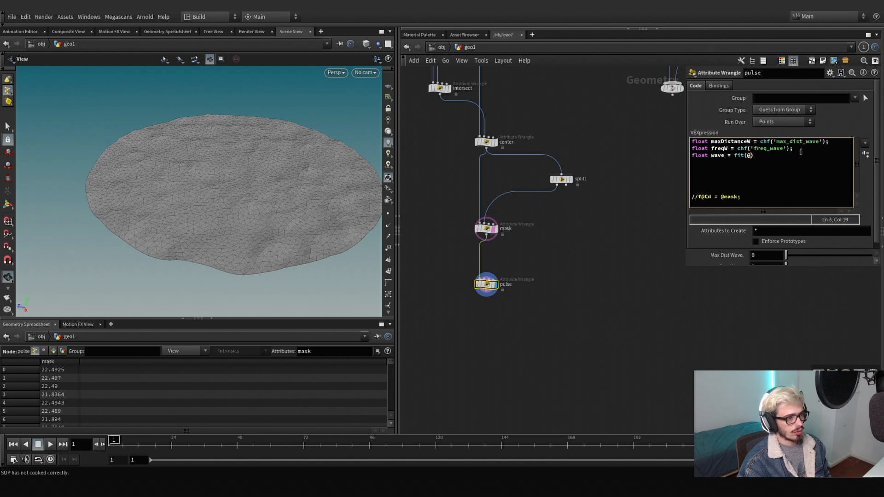
pyautogui.write('mask')
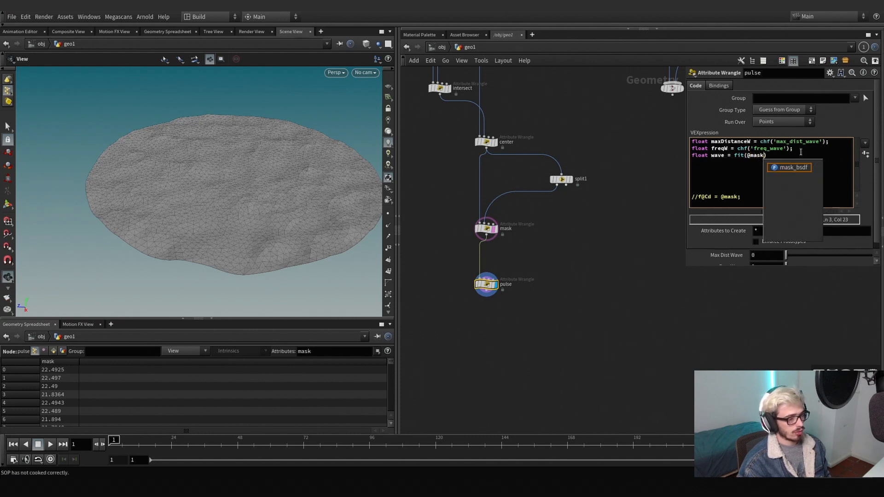
pyautogui.write(',')
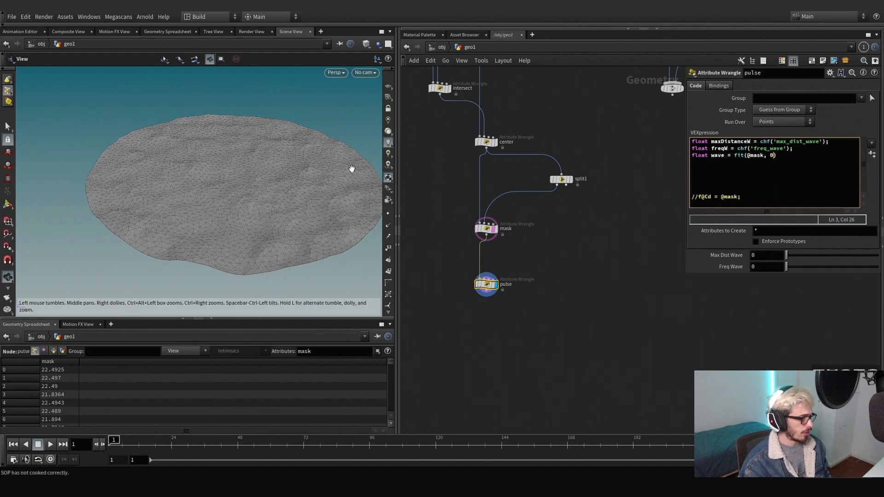
pyautogui.write(' 0, maxDis')
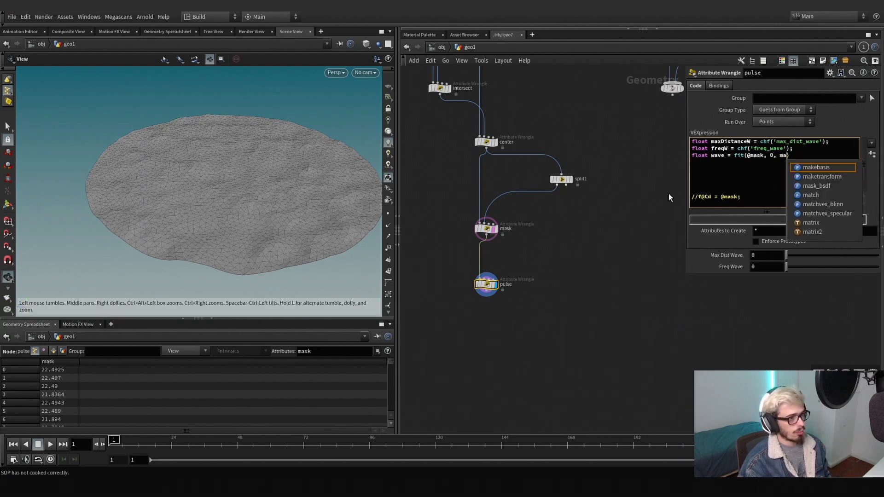
pyautogui.write('tanceW,')
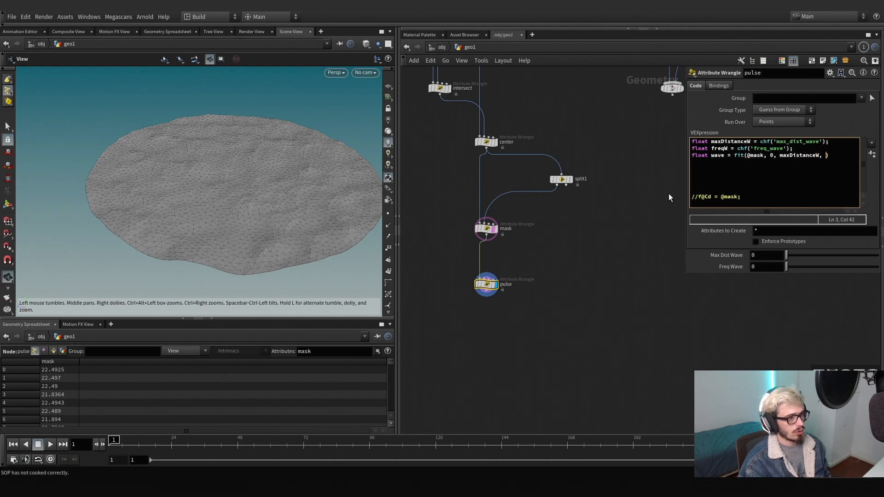
pyautogui.write(' 0, ')
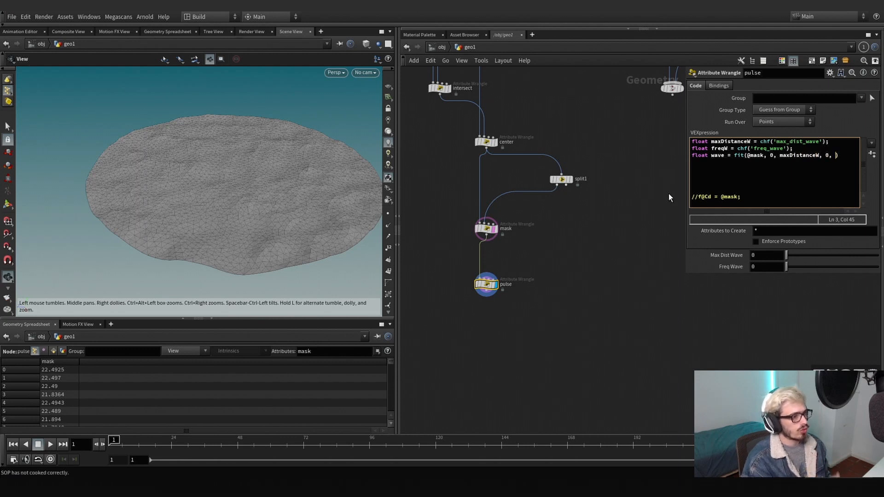
pyautogui.write('freq')
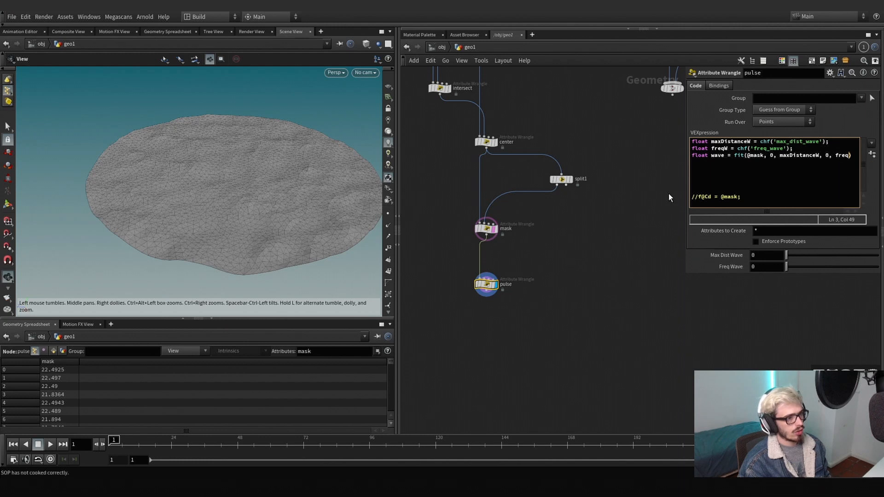
pyautogui.write('W);')
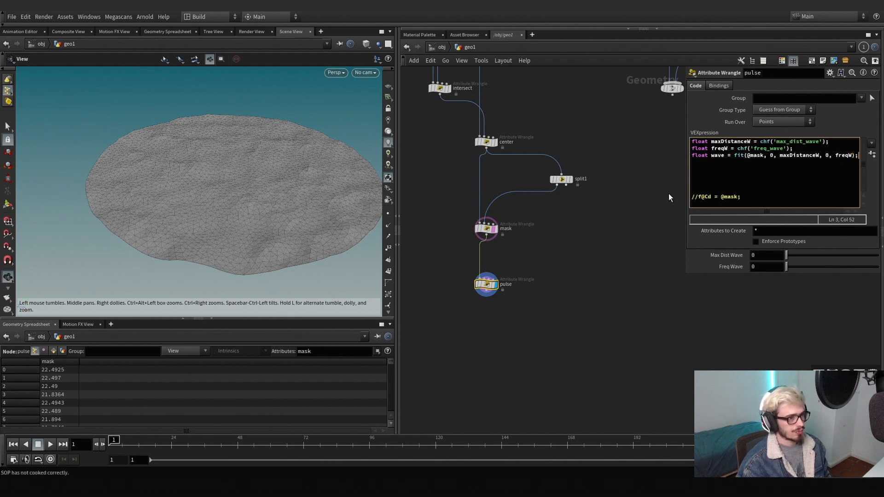
pyautogui.click(871, 155)
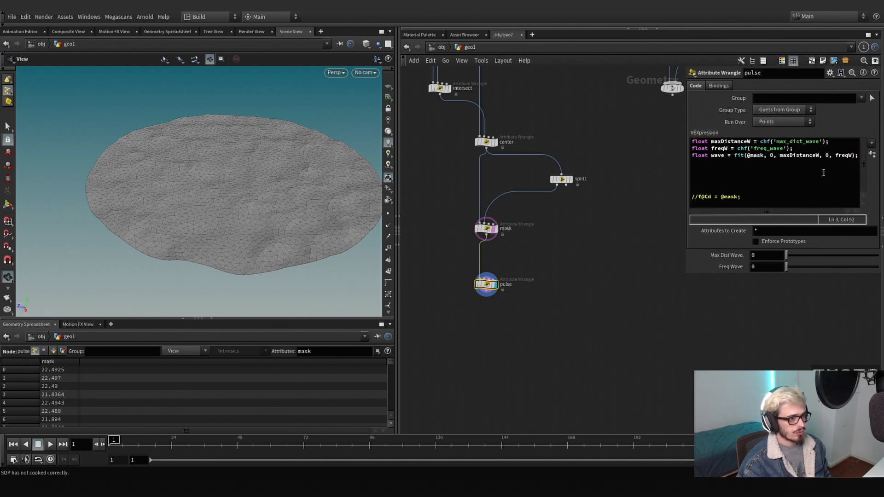
pyautogui.click(698, 207)
pyautogui.press('BackSpace')
pyautogui.press('BackSpace')
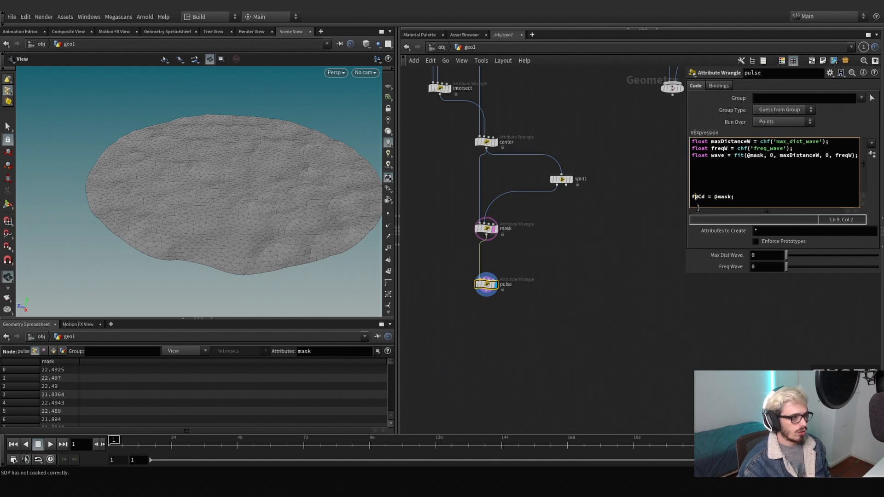
pyautogui.press('Right')
pyautogui.press('Right')
pyautogui.press('Right')
pyautogui.press('Right')
pyautogui.press('Right')
pyautogui.press('Right')
pyautogui.press('Right')
pyautogui.press('Delete')
pyautogui.press('Delete')
pyautogui.press('Delete')
pyautogui.press('Delete')
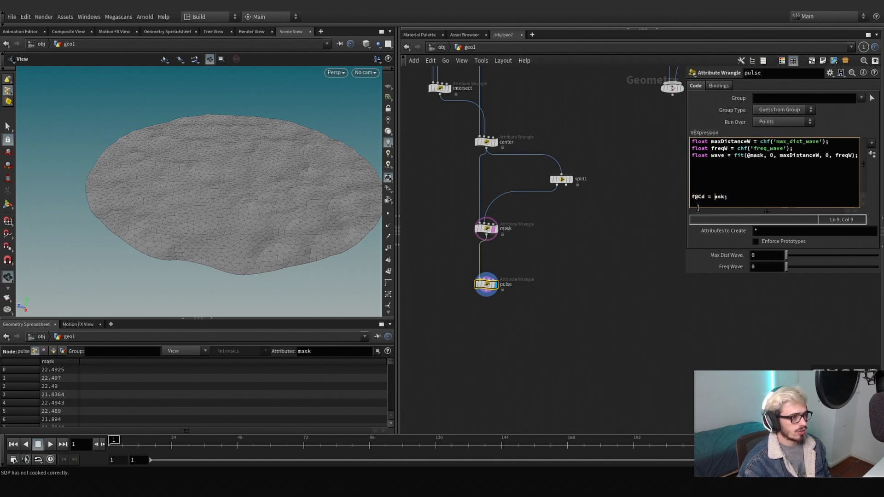
pyautogui.write('wave')
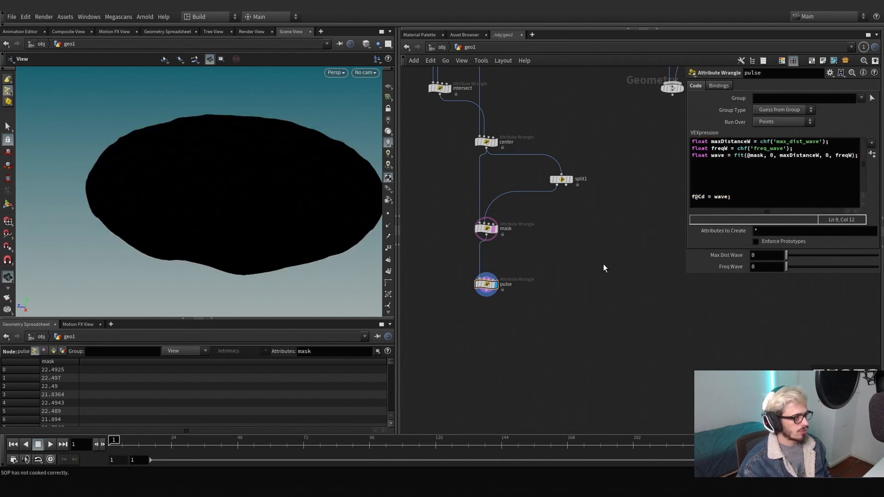
# Set the pulse wrangle's Freq Wave to 0.6 and Max Dist Wave to 30
pyautogui.moveTo(787, 255); pyautogui.dragTo(840, 270)
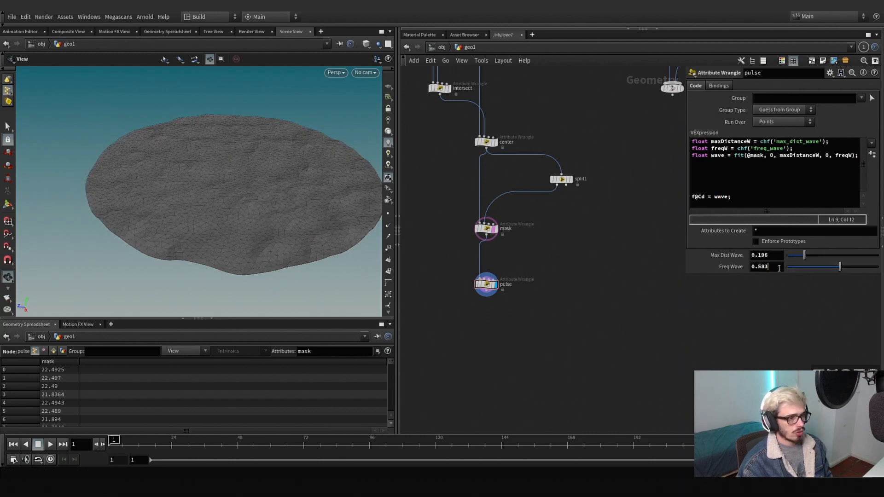
pyautogui.moveTo(768, 270); pyautogui.dragTo(759, 269)
pyautogui.write('5')
pyautogui.press('BackSpace')
pyautogui.write('6')
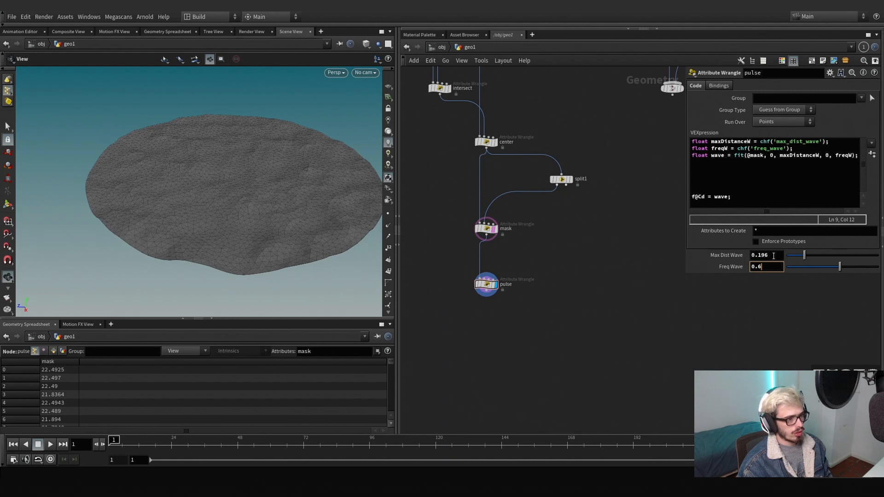
pyautogui.doubleClick(773, 256)
pyautogui.write('30')
pyautogui.press('Return')
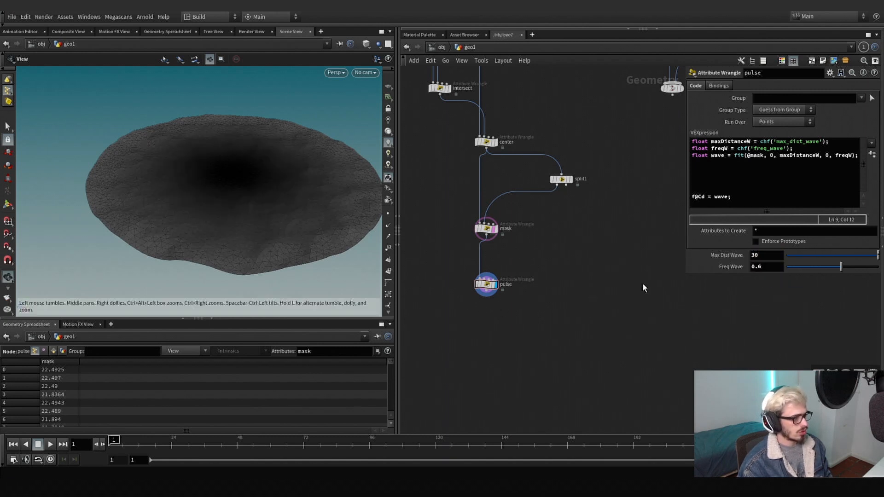
# Widen the parameter pane and highlight the three wave declarations in the pulse code
pyautogui.moveTo(686, 274); pyautogui.dragTo(672, 314)
pyautogui.moveTo(845, 155); pyautogui.dragTo(678, 140)
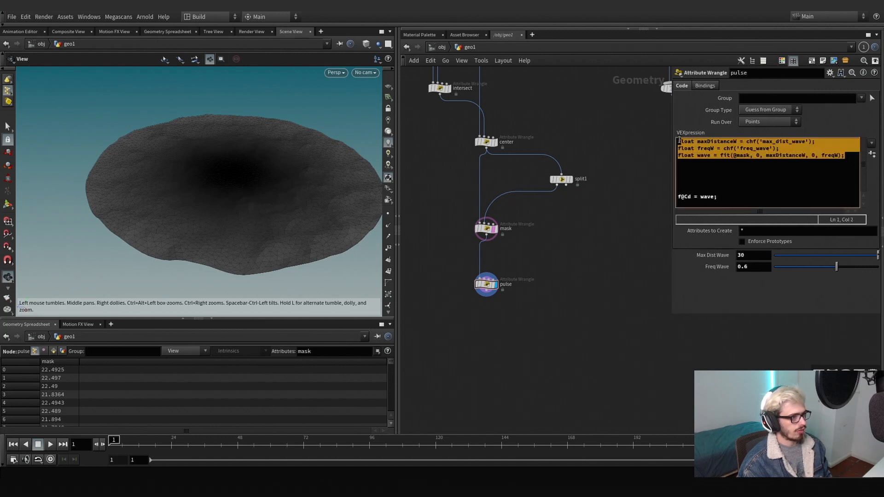
pyautogui.click(805, 157)
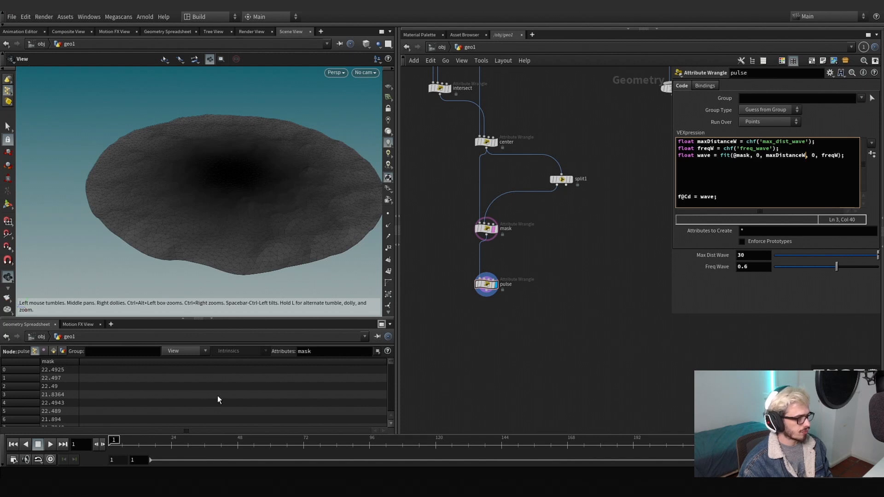
# Add Cd to the geometry spreadsheet's attribute filter and sort the points by Cd in descending order
pyautogui.click(333, 352)
pyautogui.write('Cd')
pyautogui.press('Return')
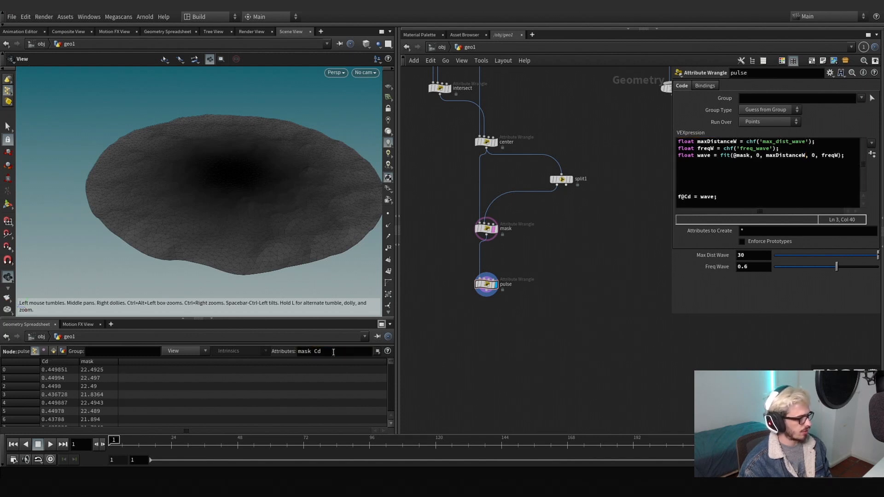
pyautogui.click(63, 363)
pyautogui.click(63, 364)
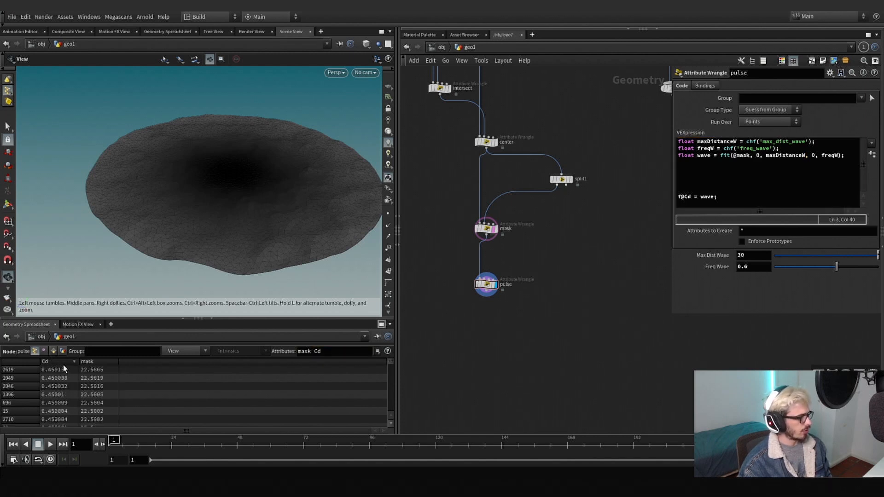
pyautogui.click(63, 365)
pyautogui.click(63, 364)
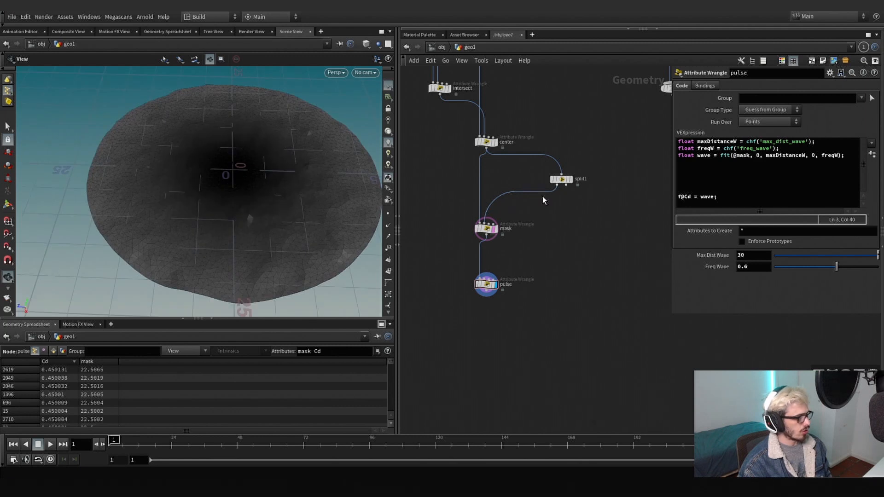
# Try a Max Dist Wave of 25 on the pulse wrangle and settle on 22
pyautogui.click(746, 255)
pyautogui.write('25')
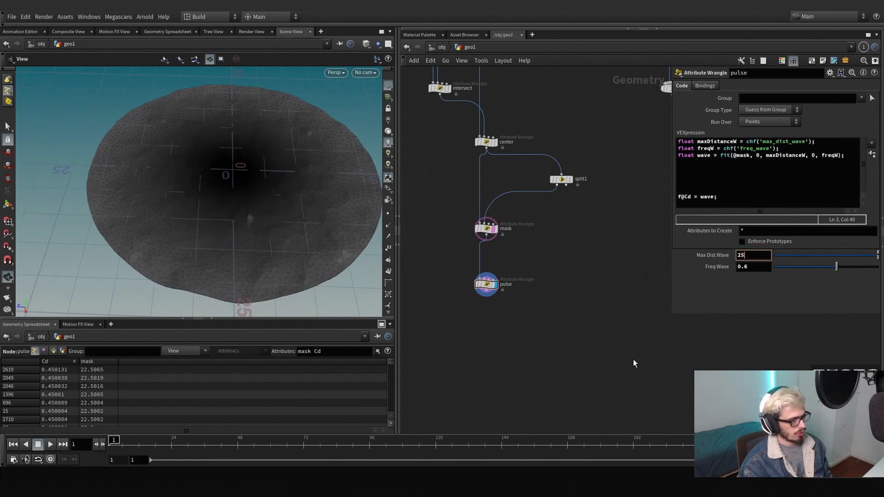
pyautogui.press('Return')
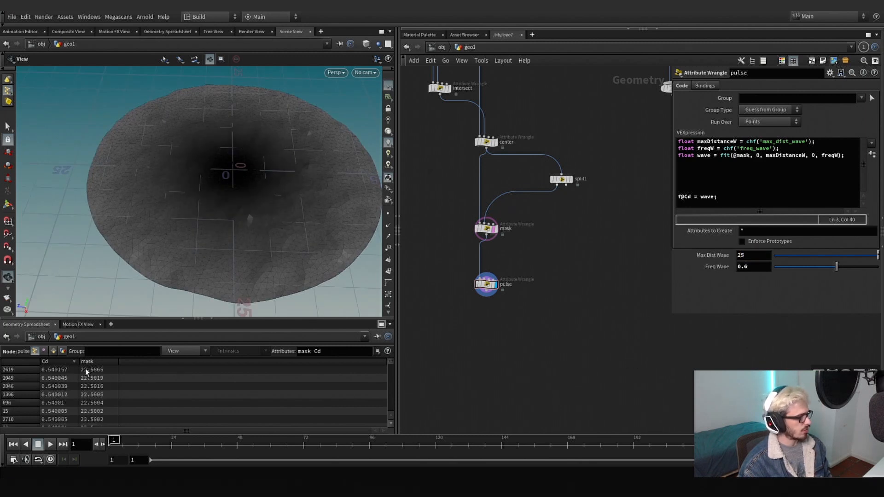
pyautogui.click(746, 255)
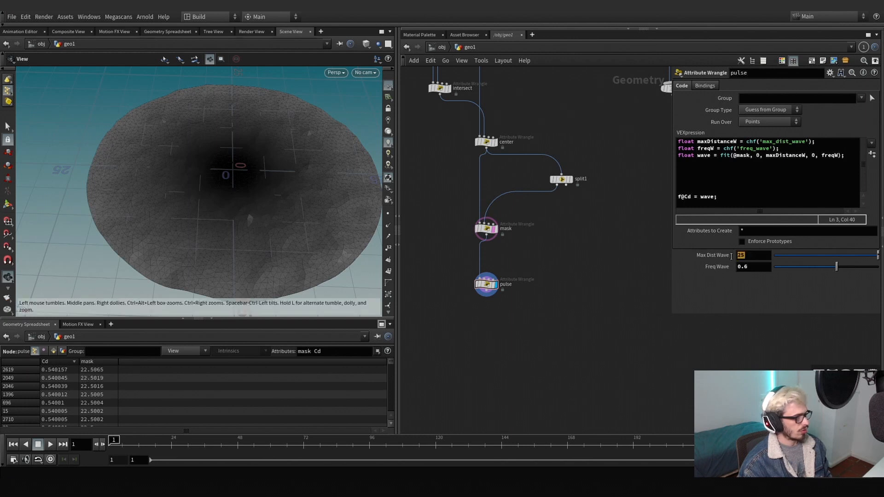
pyautogui.write('22')
pyautogui.press('Return')
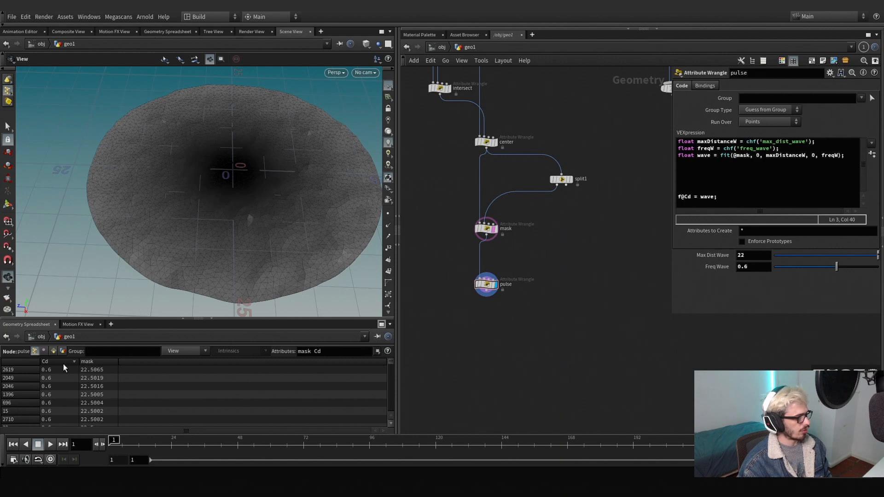
# Add the line float offset = chf('offset'); below the wave line, separated by a blank line
pyautogui.click(843, 155)
pyautogui.press('Return')
pyautogui.press('Return')
pyautogui.write('f')
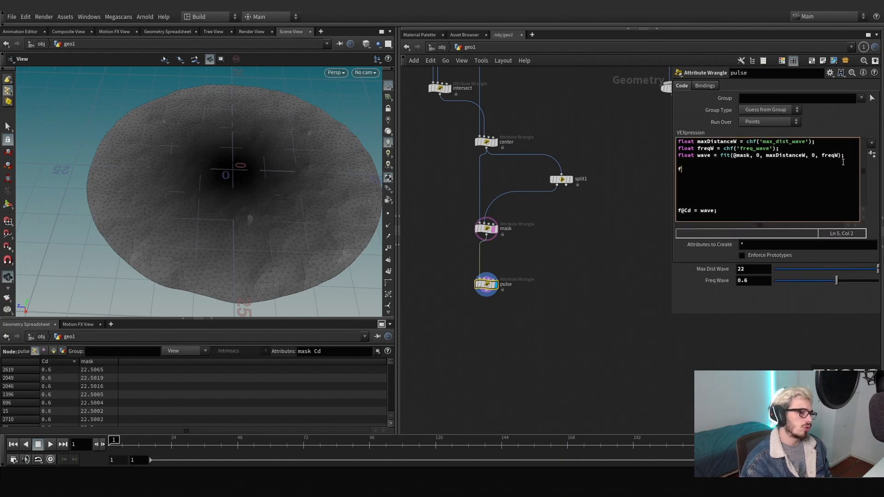
pyautogui.write('loat of')
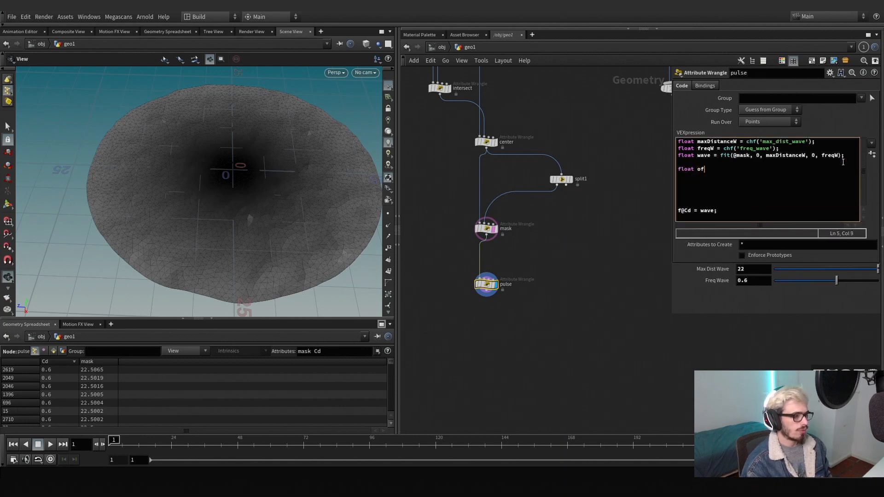
pyautogui.write('fset =')
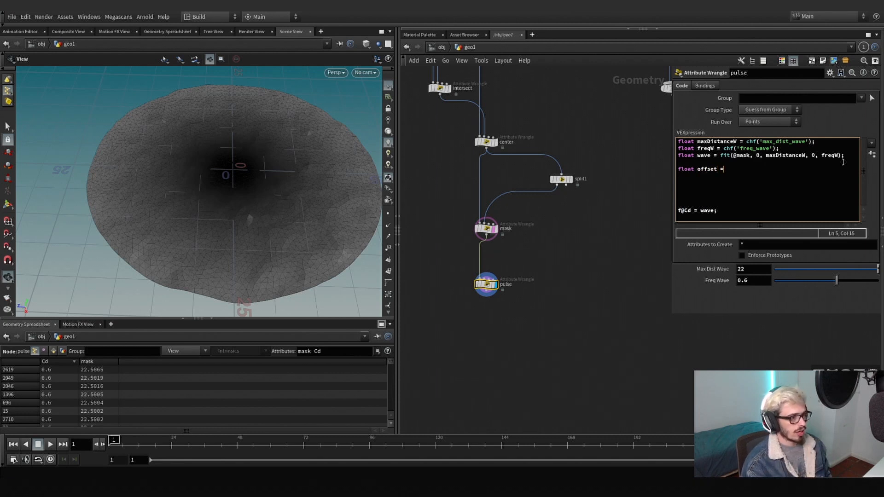
pyautogui.write(' chf')
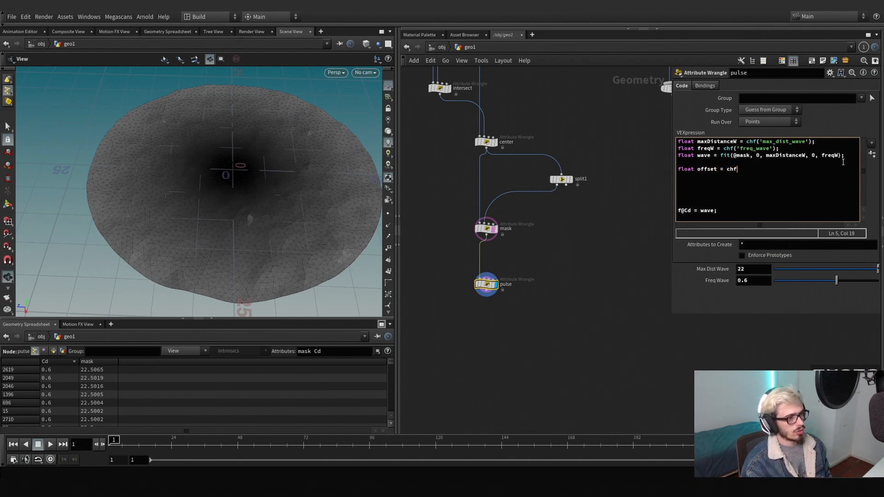
pyautogui.write("('offset'")
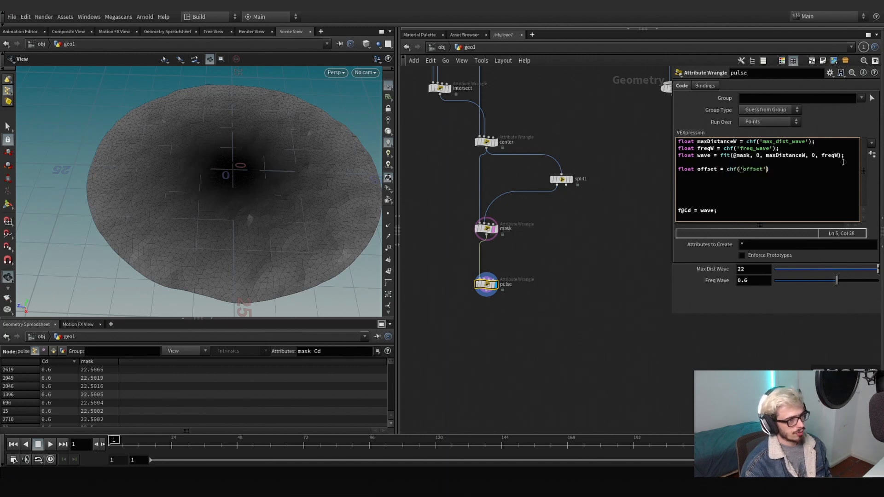
pyautogui.write(');')
# Add the line float maxValue = chf('value'); below the offset line and generate the parameters for the new channels
pyautogui.press('Return')
pyautogui.write('fl')
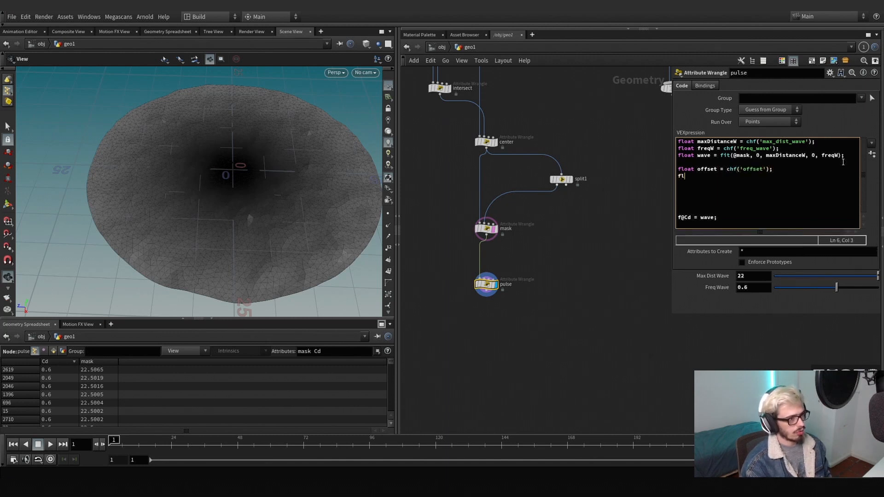
pyautogui.write('oat maxVau')
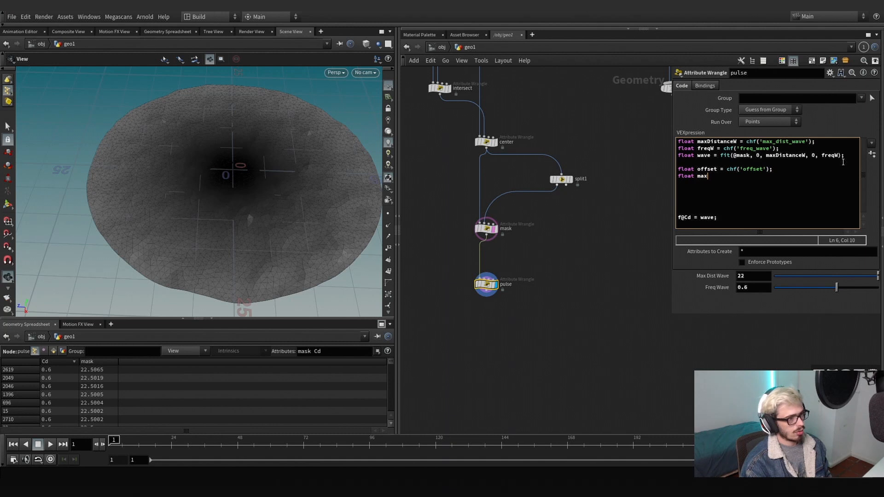
pyautogui.write('ue')
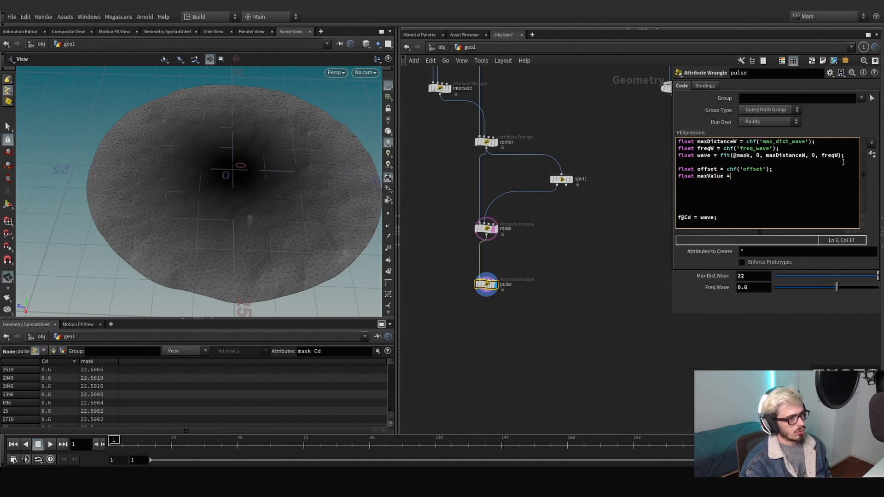
pyautogui.write(' = chf()')
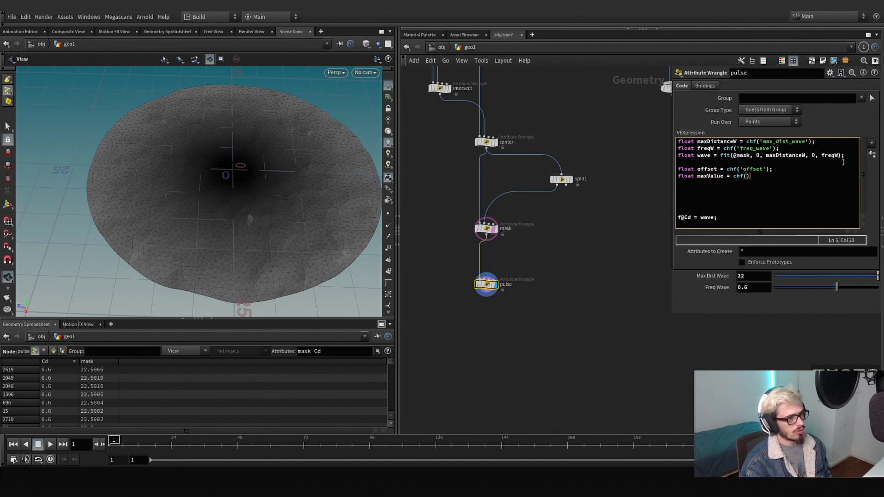
pyautogui.write("'v")
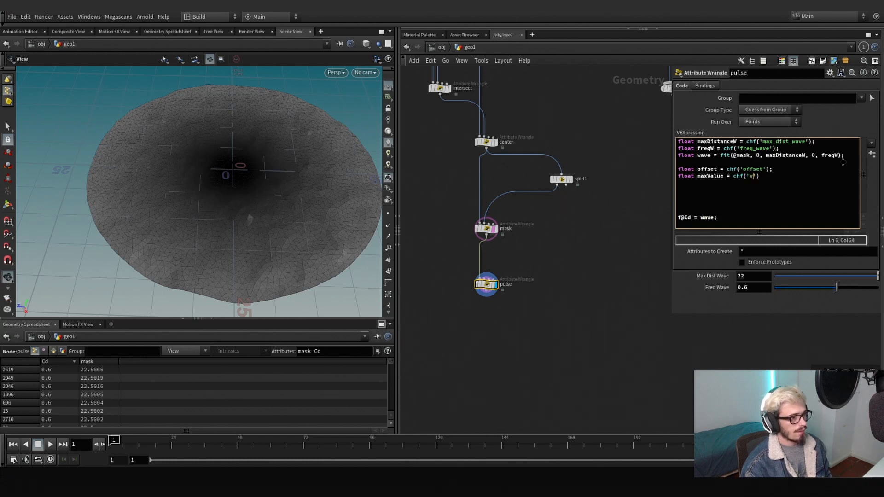
pyautogui.write("alue');")
pyautogui.click(871, 155)
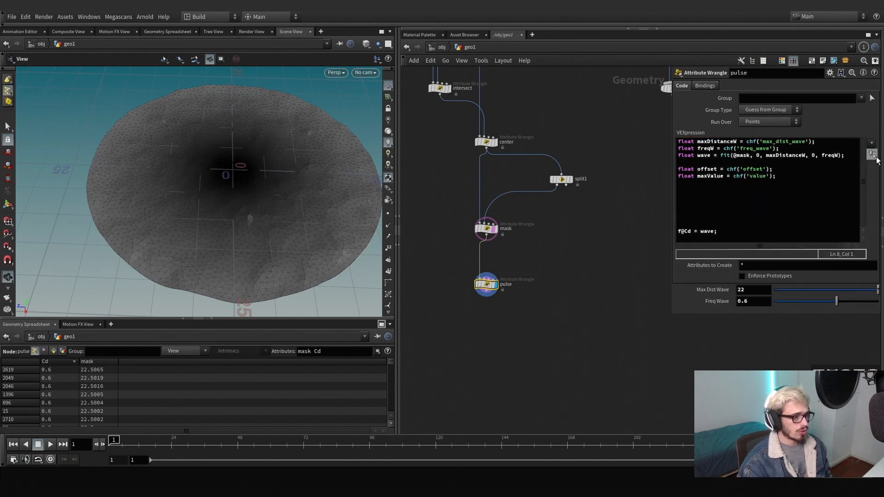
# Set the pulse wrangle's Offset to the expression $T*4
pyautogui.doubleClick(742, 301)
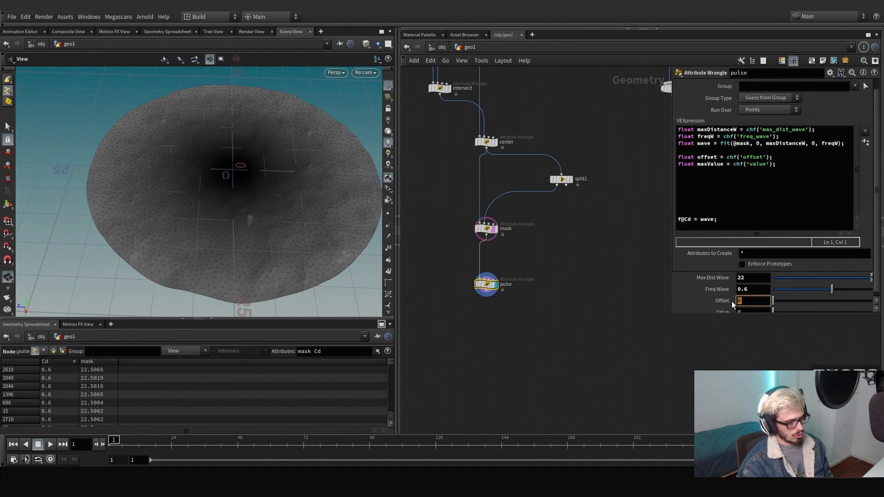
pyautogui.write('$F')
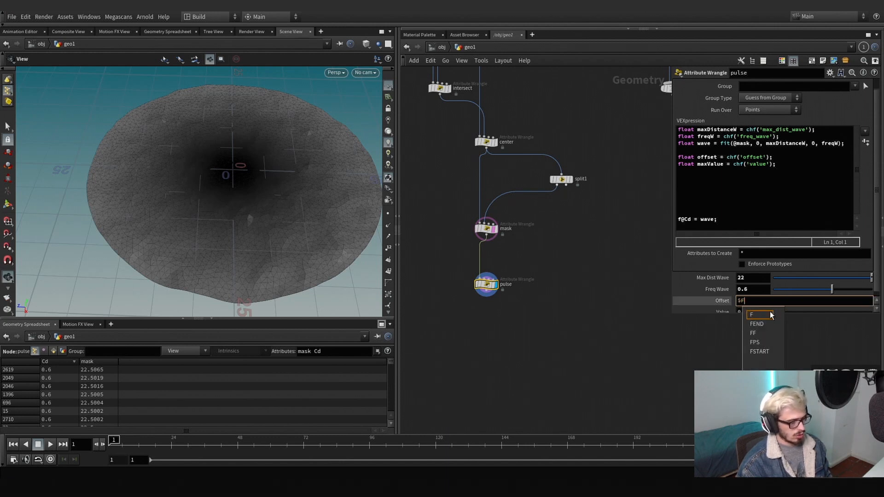
pyautogui.press('BackSpace')
pyautogui.write('T*')
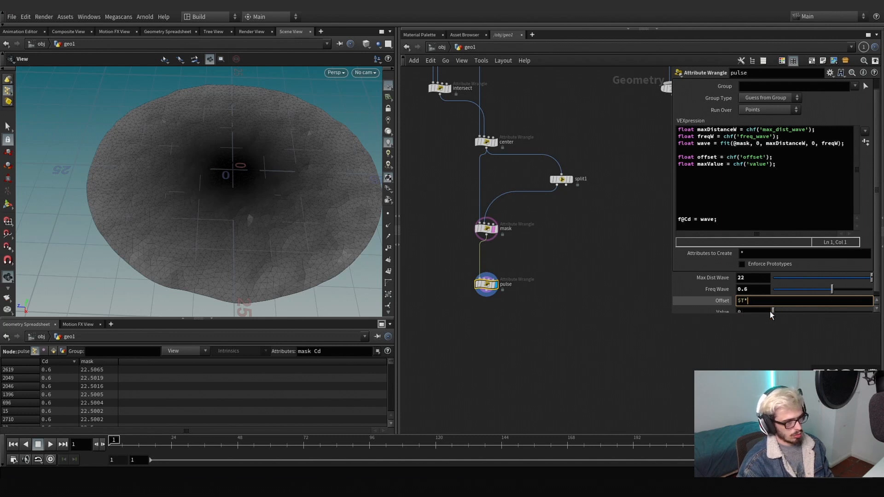
pyautogui.write('.4')
pyautogui.press('Return')
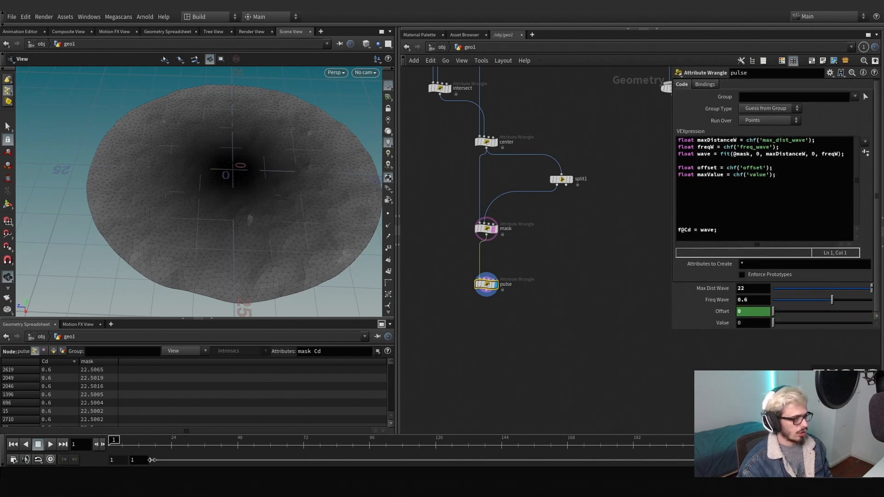
# Scrub the timeline back to frame 1 and set the pulse wrangle's Value parameter to 1
pyautogui.moveTo(146, 443); pyautogui.dragTo(109, 435)
pyautogui.moveTo(746, 323); pyautogui.dragTo(605, 347)
pyautogui.write('1')
pyautogui.press('Return')
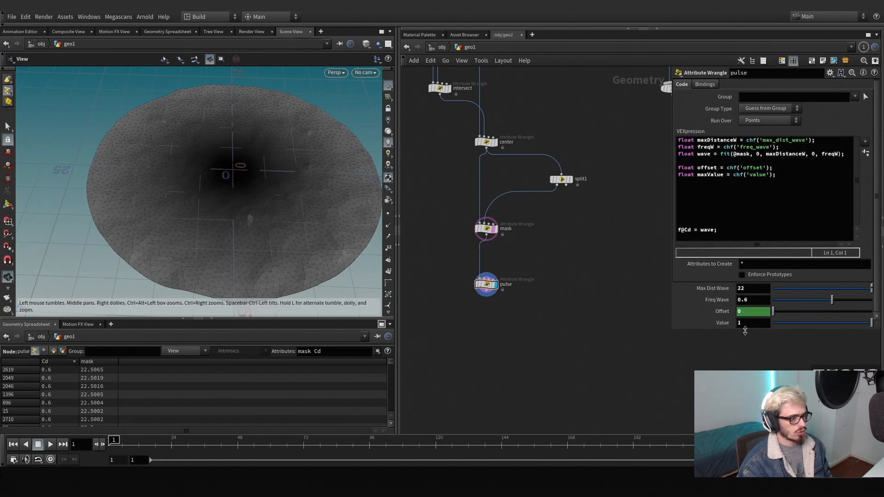
# Add the line float maxDistFade = chf('max_dist_fade'); after a blank line, with a second float declaration started beneath it
pyautogui.click(733, 189)
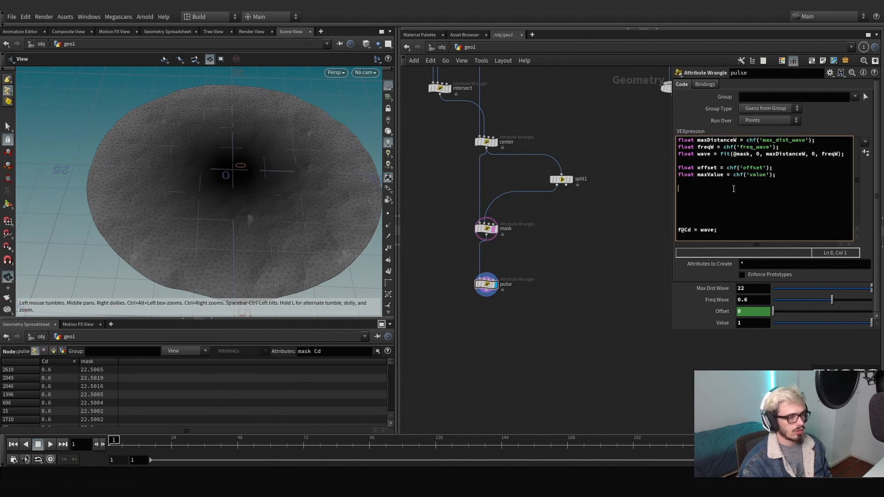
pyautogui.write('float')
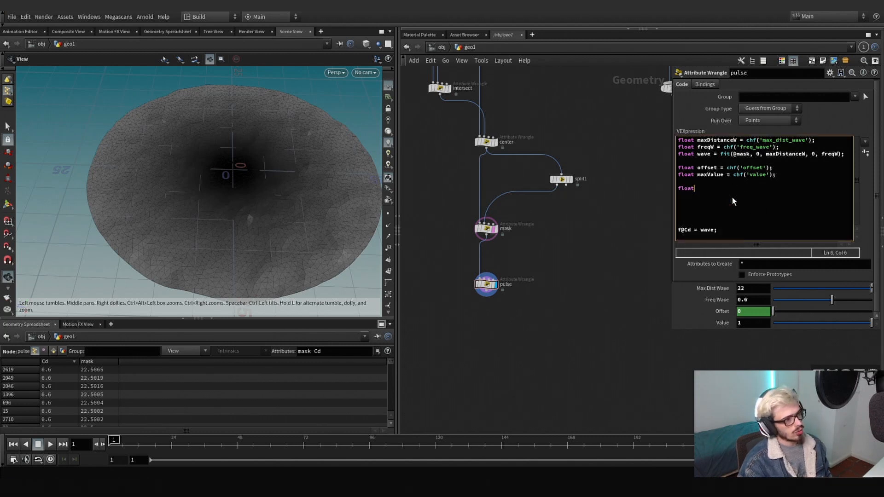
pyautogui.press('Return')
pyautogui.write('fl')
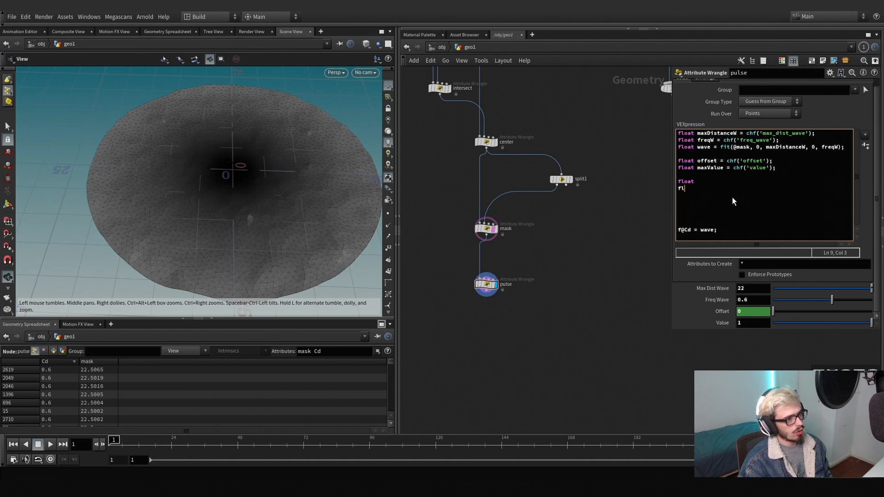
pyautogui.write('oat')
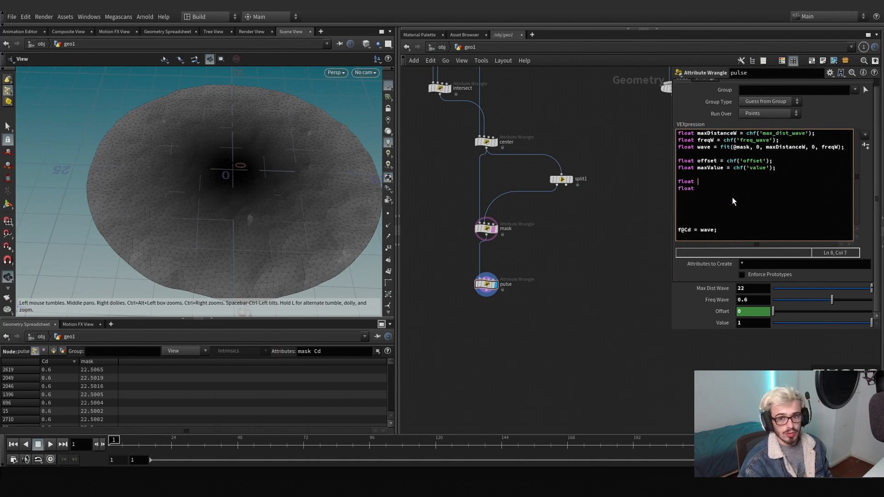
pyautogui.write('max')
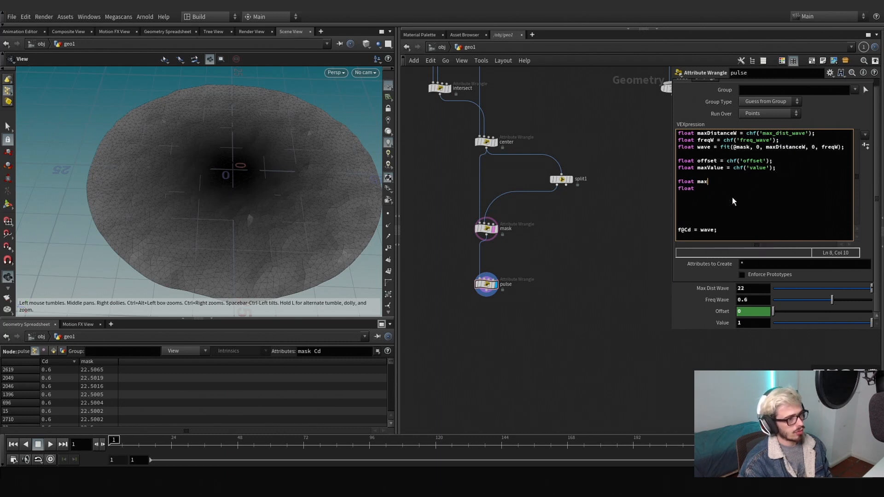
pyautogui.write('Dist')
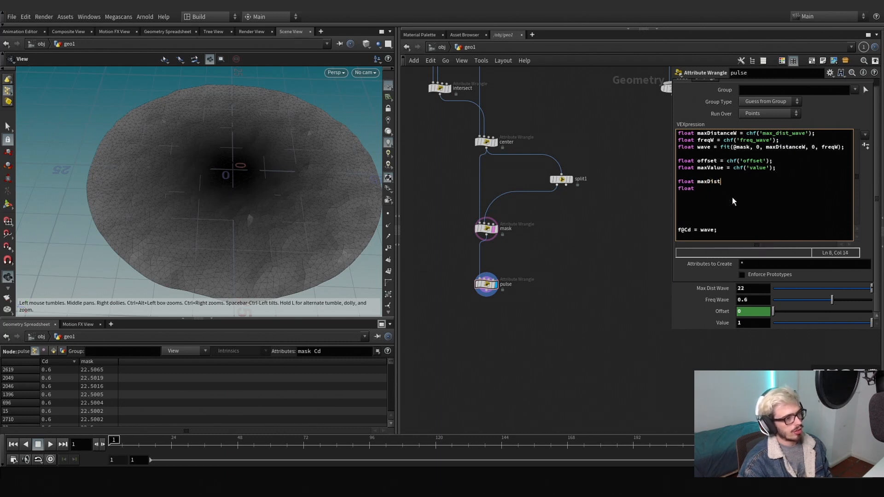
pyautogui.write('Fade = c')
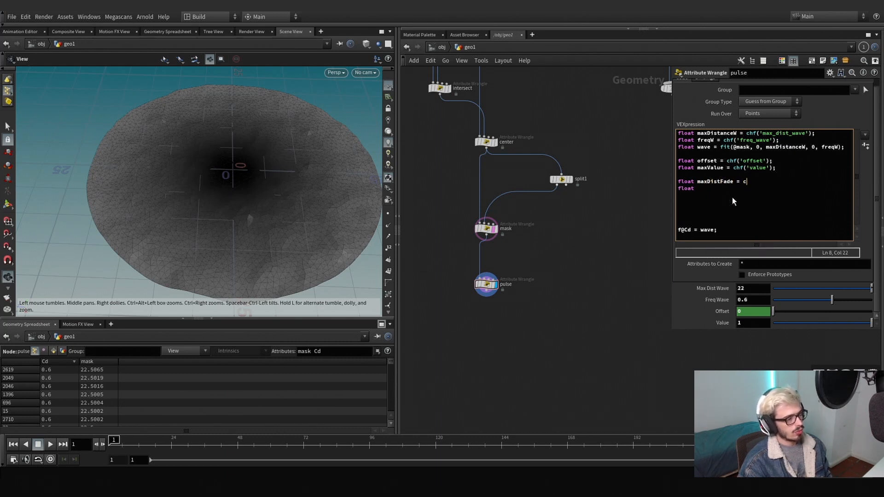
pyautogui.write("hf()'max")
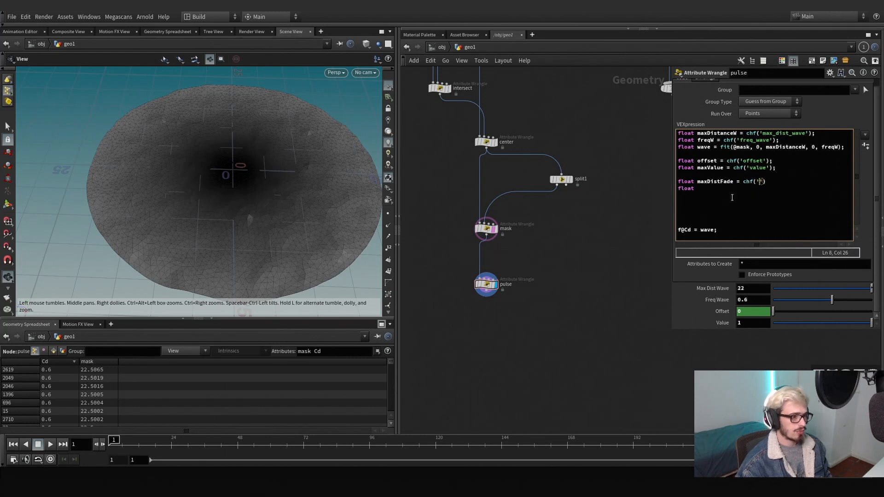
pyautogui.write("_dist_fade'")
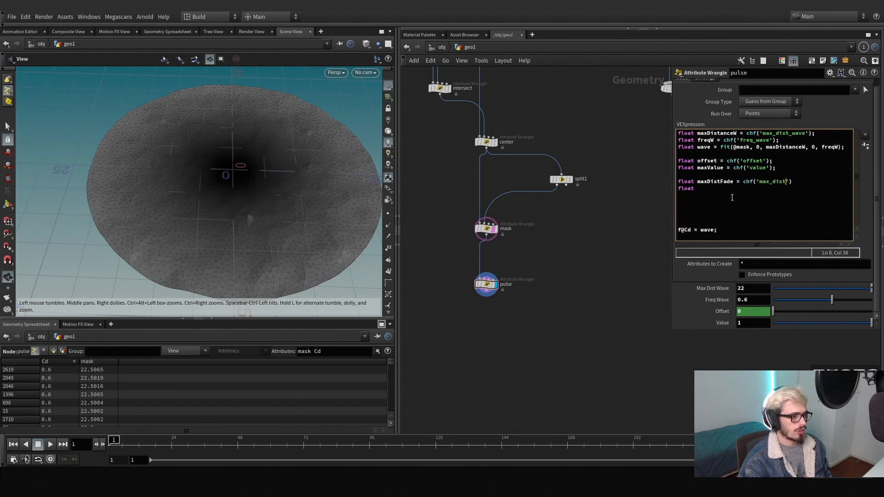
pyautogui.write(');')
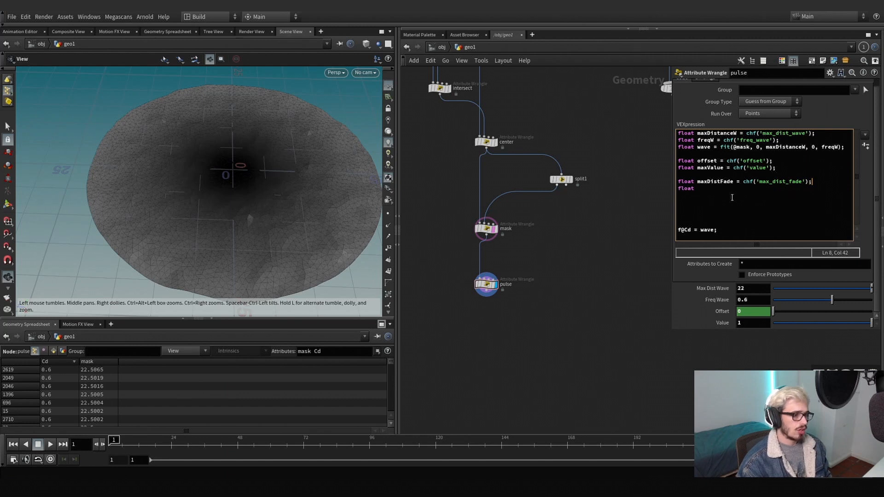
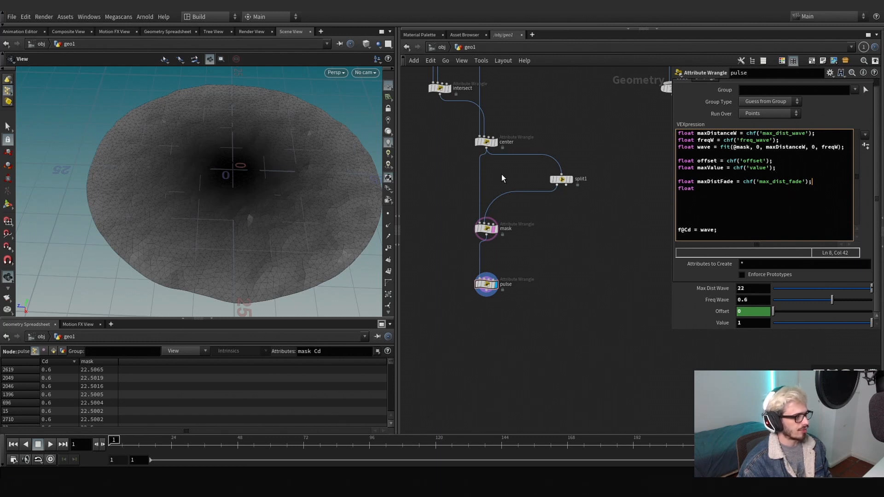
pyautogui.click(784, 188)
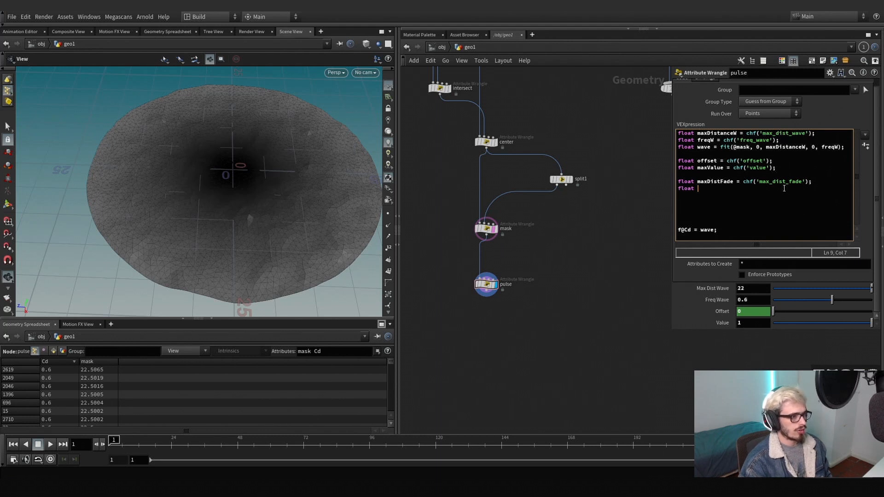
pyautogui.write('fadeOff =')
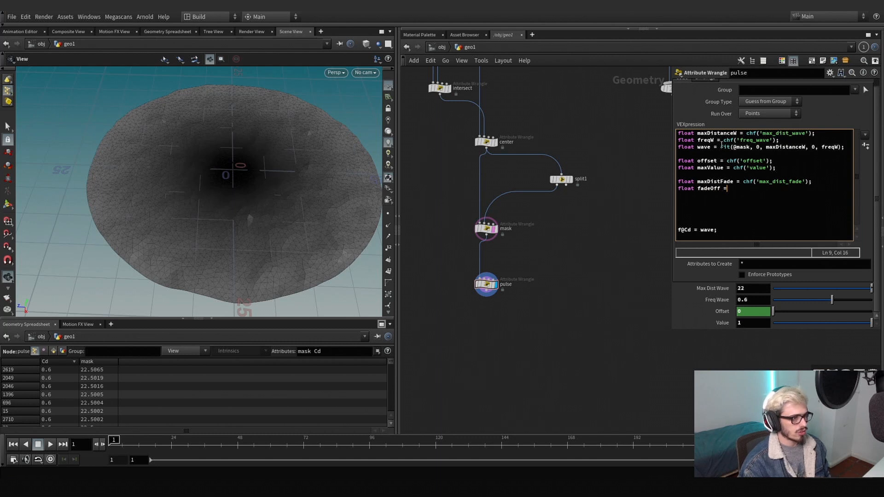
pyautogui.moveTo(721, 146); pyautogui.dragTo(832, 153)
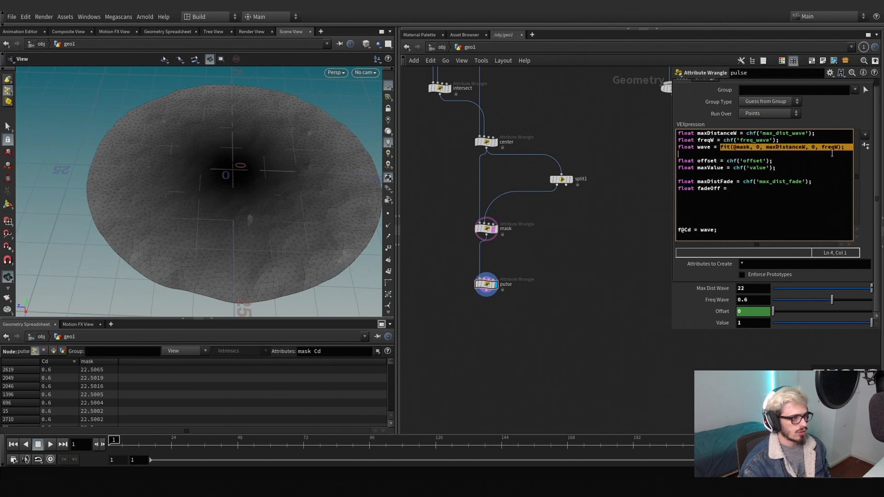
pyautogui.click(759, 192)
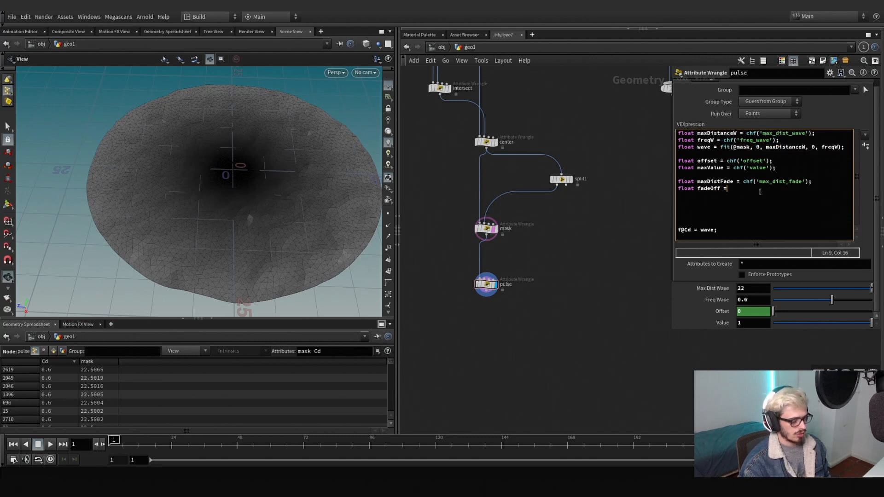
pyautogui.write('fit(@mask, 0, maxDistanceW, 0, freqW);')
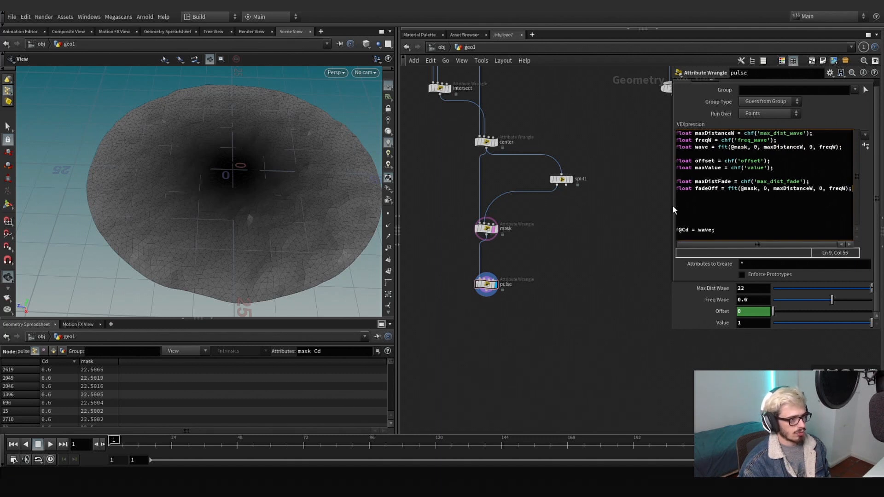
pyautogui.moveTo(672, 206); pyautogui.dragTo(615, 206)
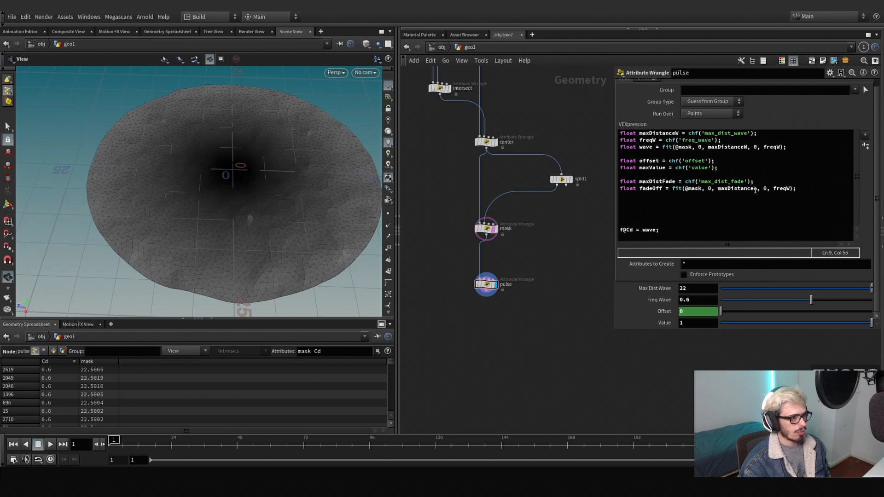
pyautogui.moveTo(756, 189); pyautogui.dragTo(739, 190)
pyautogui.write('Fade')
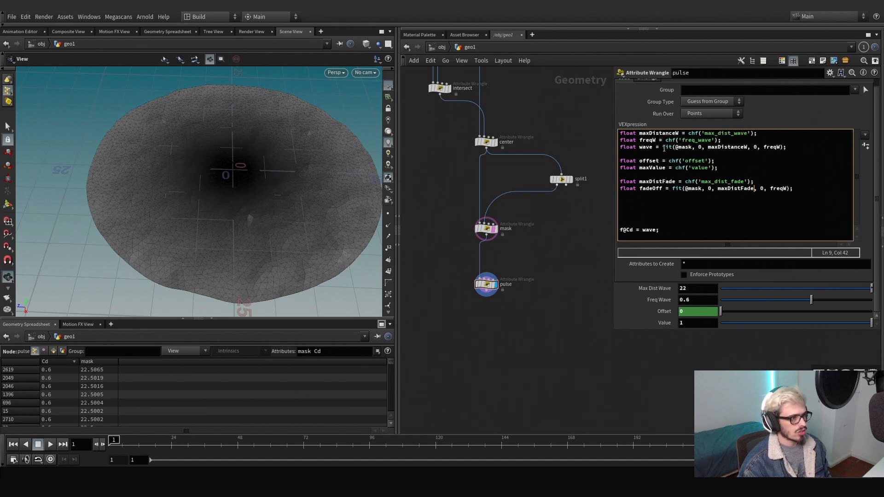
# Rename the variable maxDistanceW to maxDistW in its declaration and in the wave line's fit function
pyautogui.click(670, 134)
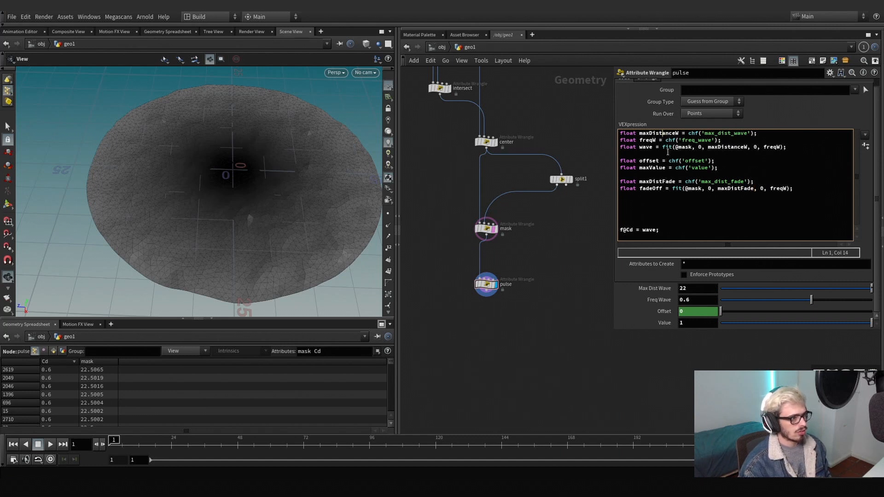
pyautogui.press('Delete')
pyautogui.press('Delete')
pyautogui.press('Delete')
pyautogui.press('Delete')
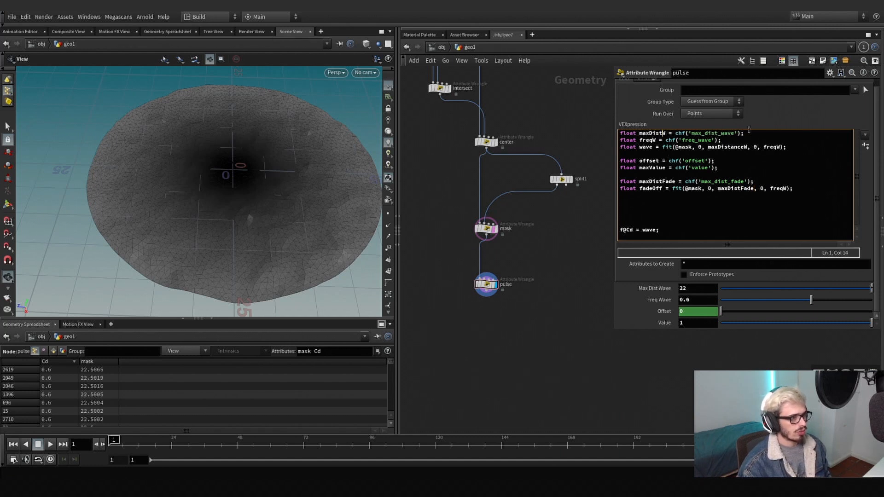
pyautogui.press('BackSpace')
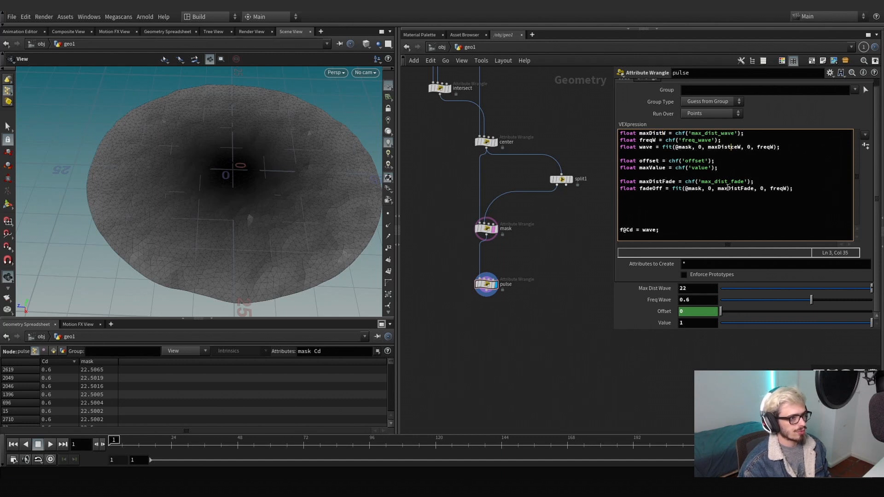
pyautogui.press('Delete')
pyautogui.press('Delete')
pyautogui.press('Delete')
# Set the pulse wrangle's Max Dist Fade parameter to 20
pyautogui.scroll(-1, 689, 326)
pyautogui.moveTo(690, 326); pyautogui.dragTo(659, 328)
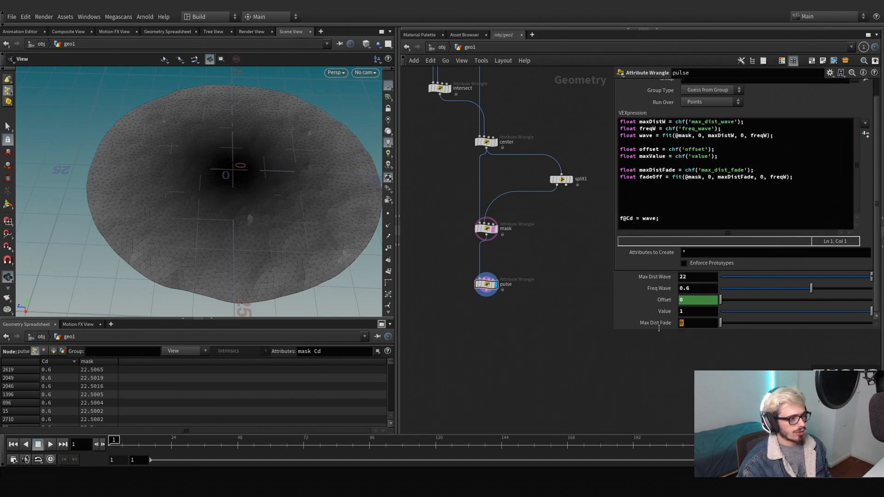
pyautogui.write('2')
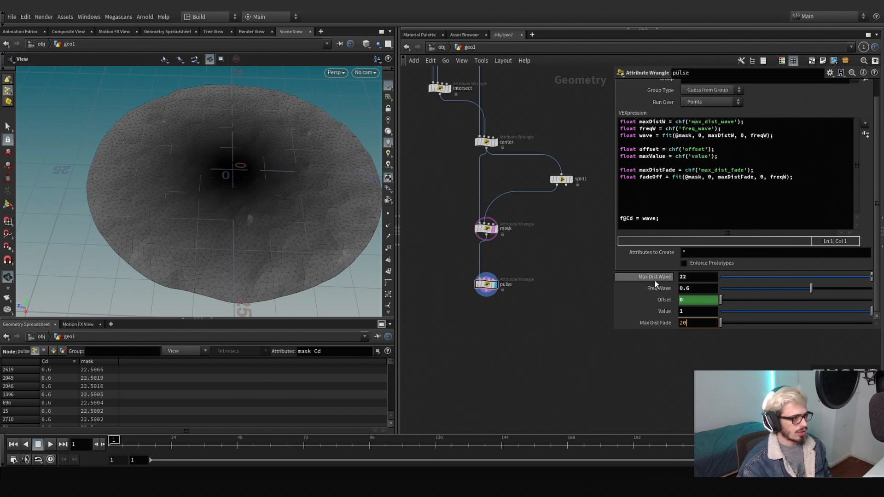
pyautogui.press('Return')
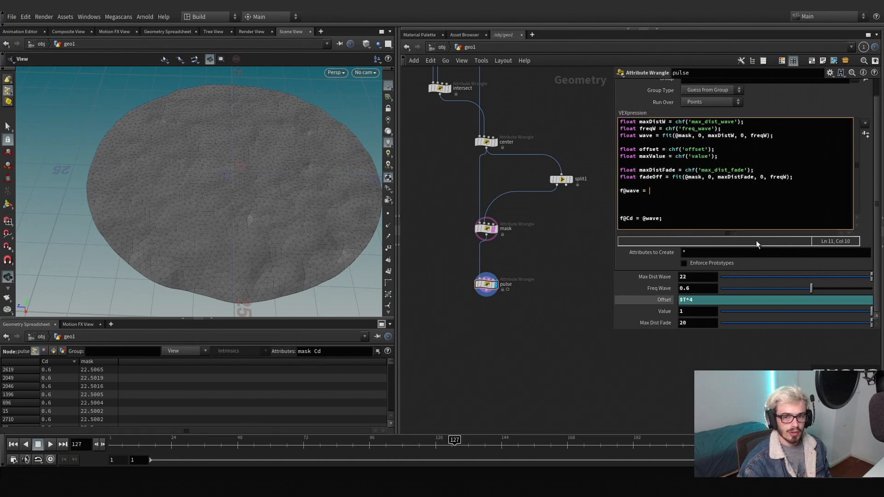
# Assign f@wave a fit function with wave-offset as its first argument, followed by a comma
pyautogui.write('fit')
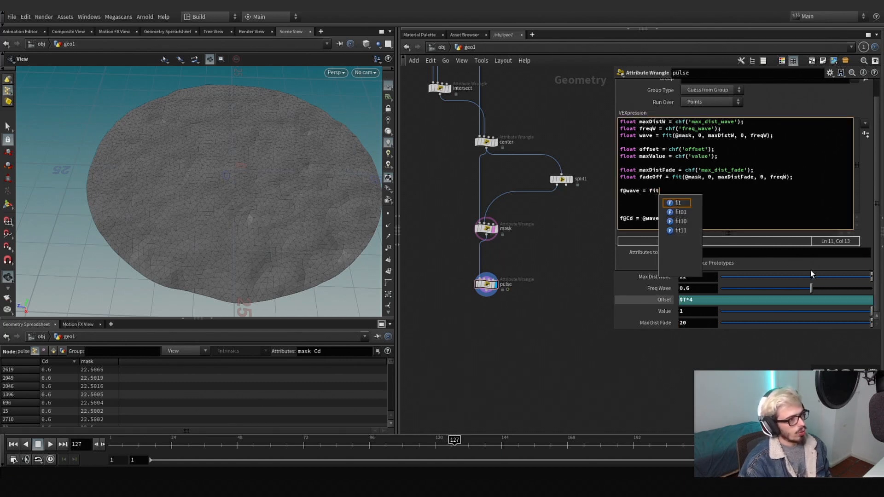
pyautogui.write('()')
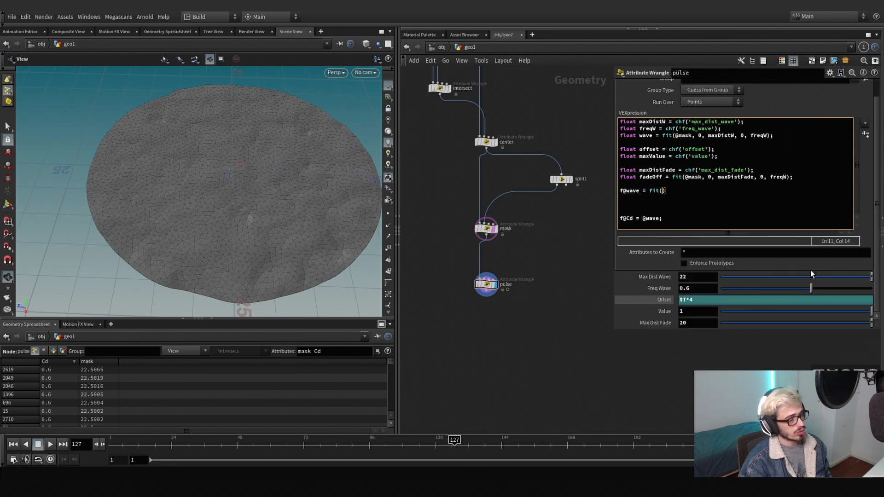
pyautogui.write('wave')
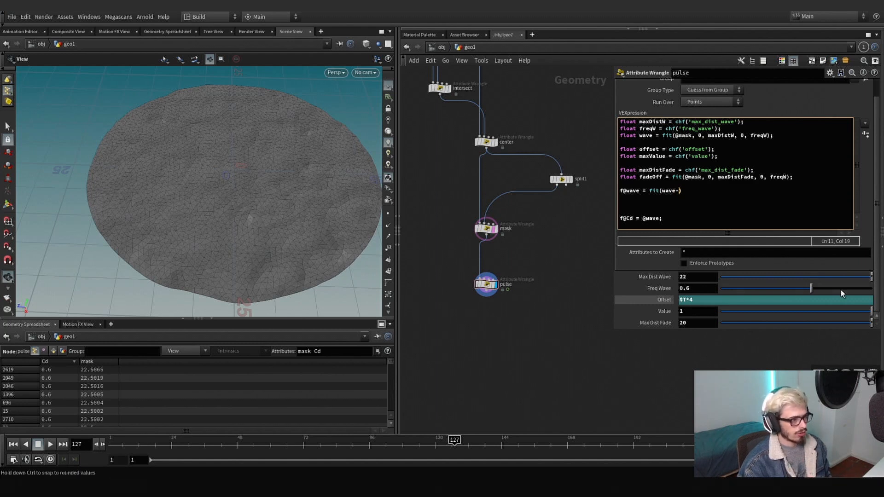
pyautogui.write('-offset')
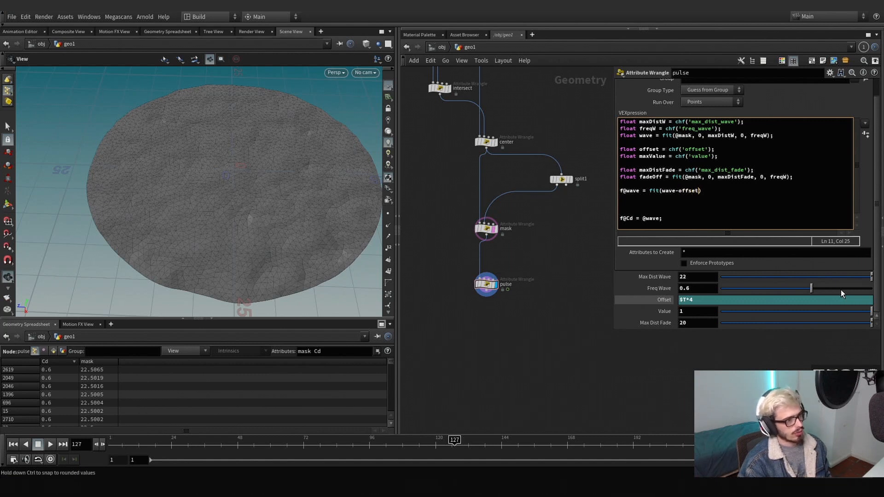
pyautogui.write('-')
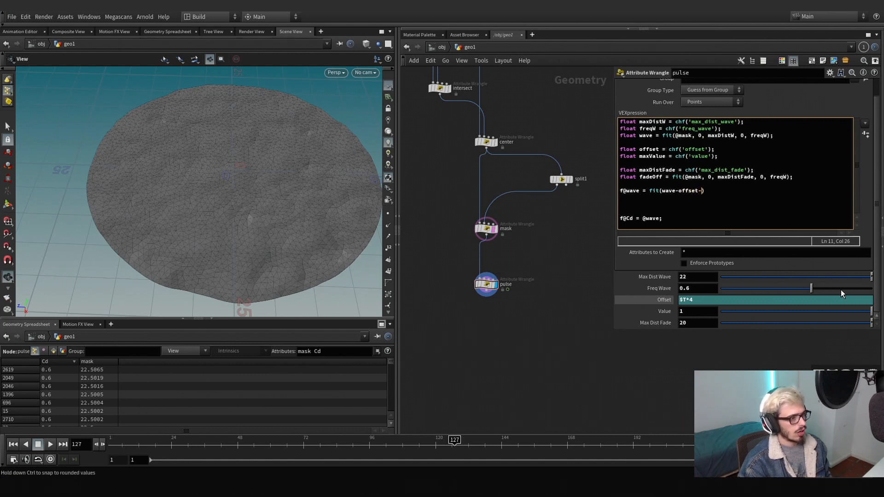
pyautogui.write(',')
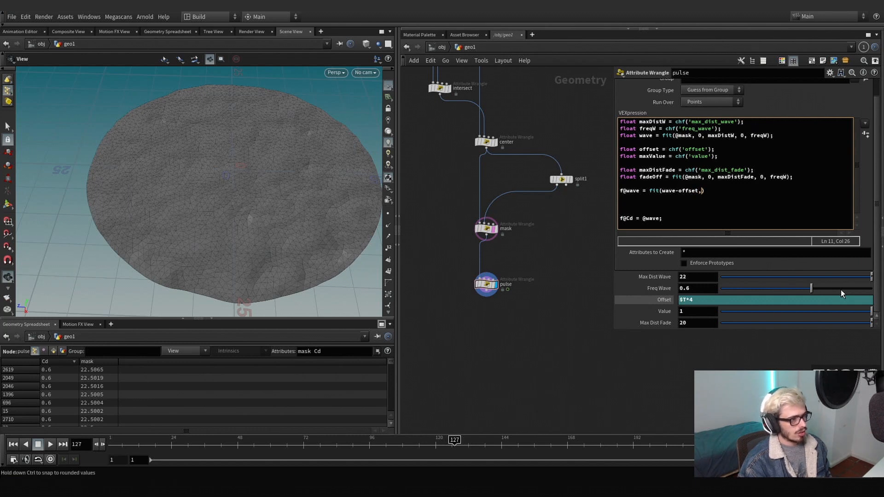
# Complete the f@wave line as fit(wave-offset,0,1,0,1); and scrub the timeline to frame 3 to check the shading
pyautogui.write('01')
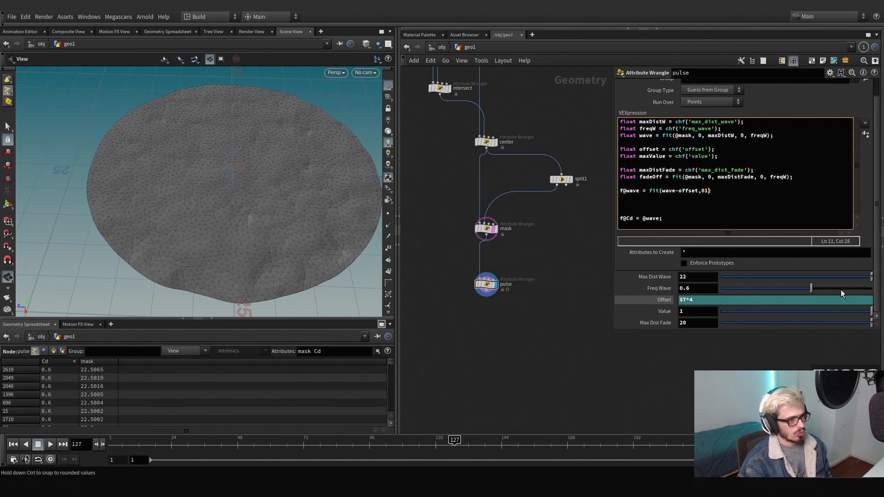
pyautogui.press('BackSpace')
pyautogui.write(',1')
pyautogui.write('0,')
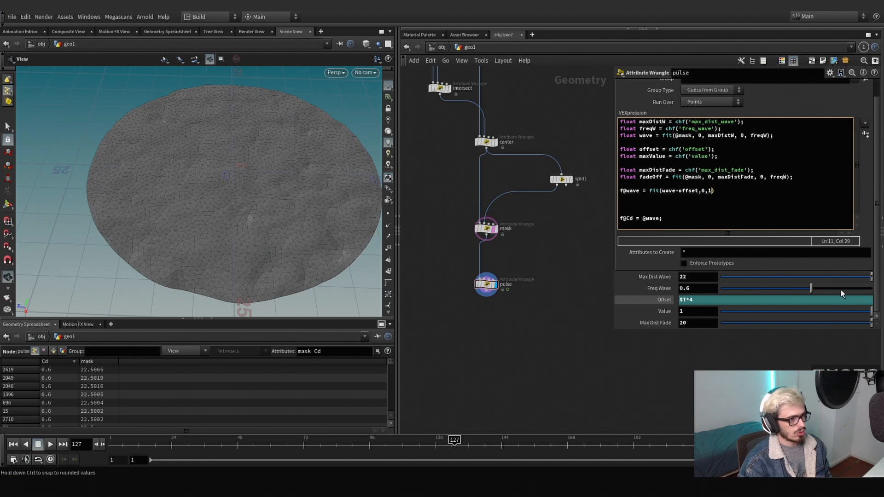
pyautogui.write('01')
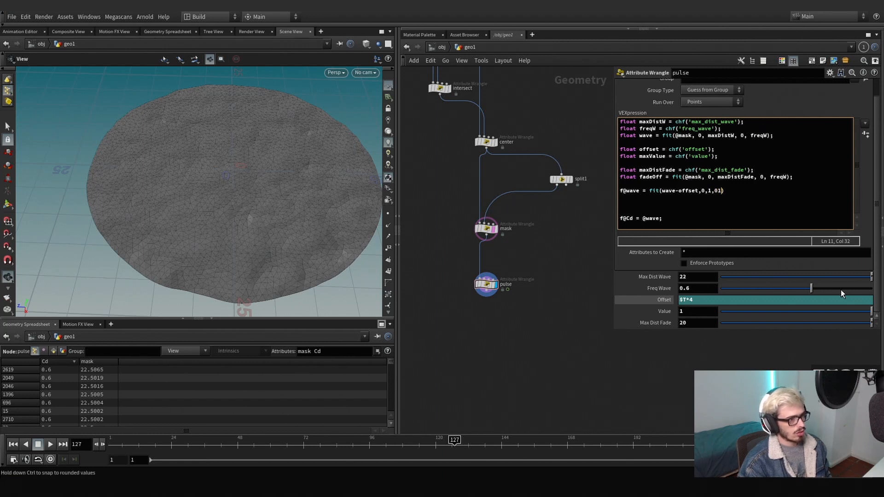
pyautogui.press('BackSpace')
pyautogui.write(',1')
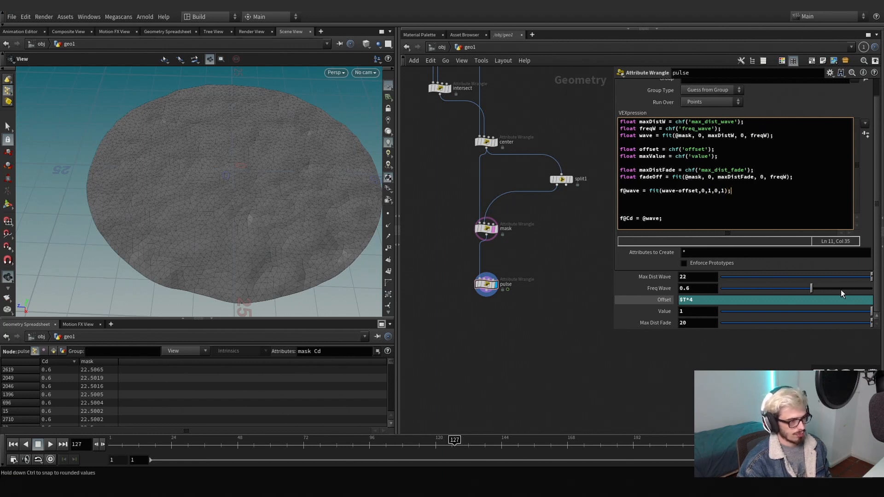
pyautogui.click(510, 361)
pyautogui.moveTo(261, 439); pyautogui.dragTo(113, 440)
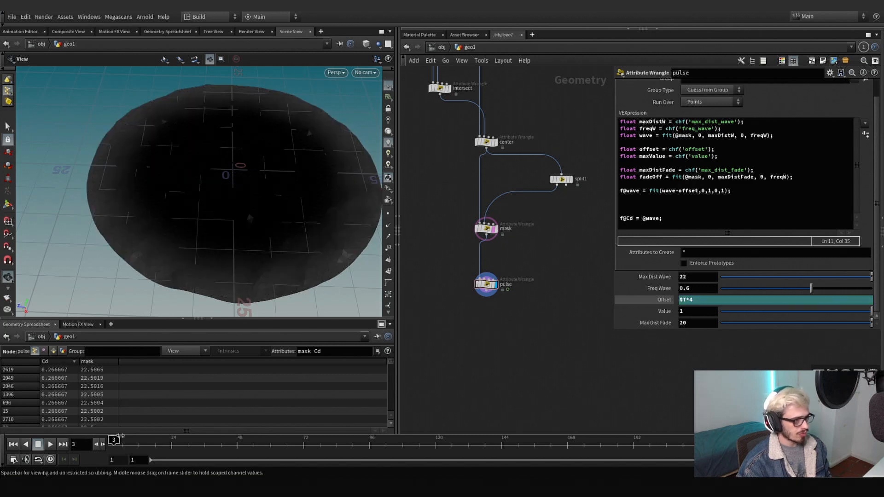
# Change the f@wave fit's output range to maxValue,0 and scrub the timeline to frame 1
pyautogui.doubleClick(709, 190)
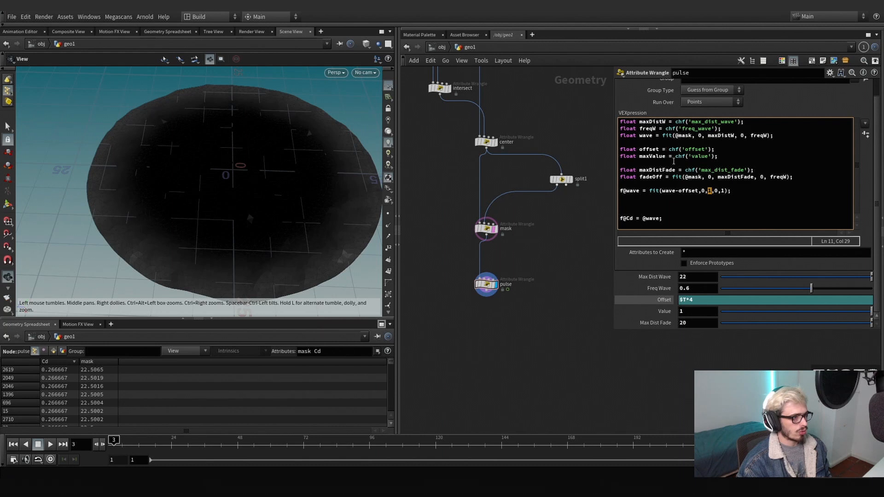
pyautogui.doubleClick(722, 190)
pyautogui.write('max')
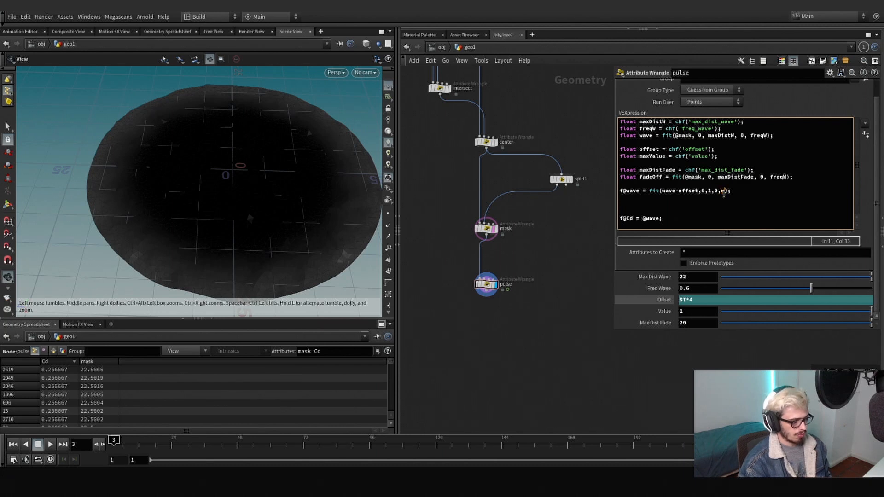
pyautogui.press('Escape')
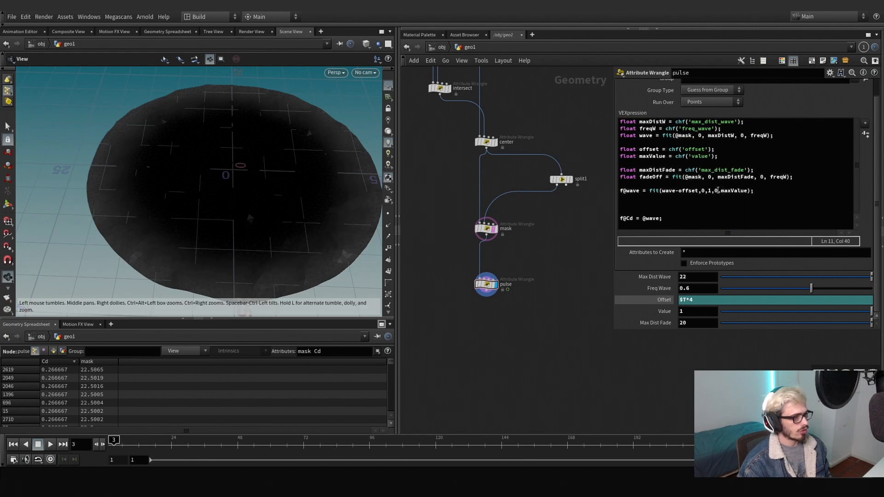
pyautogui.doubleClick(717, 191)
pyautogui.write('maxValue')
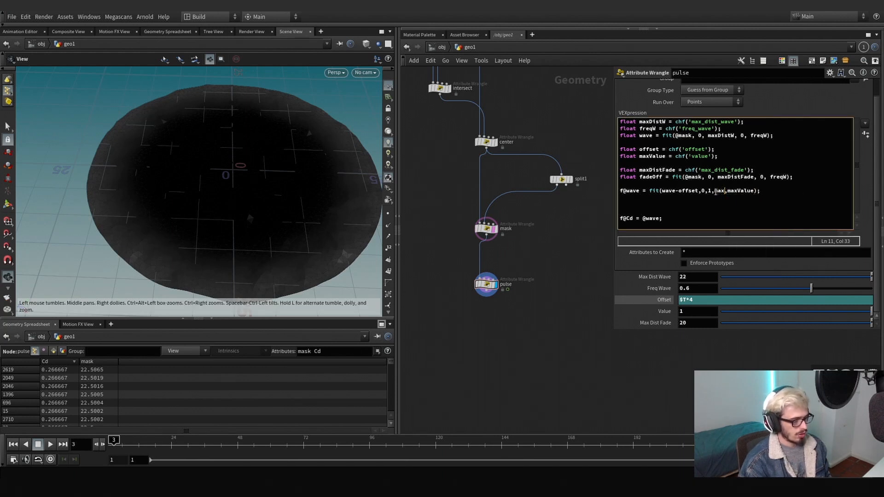
pyautogui.press('Right')
pyautogui.press('Delete')
pyautogui.press('Delete')
pyautogui.press('Delete')
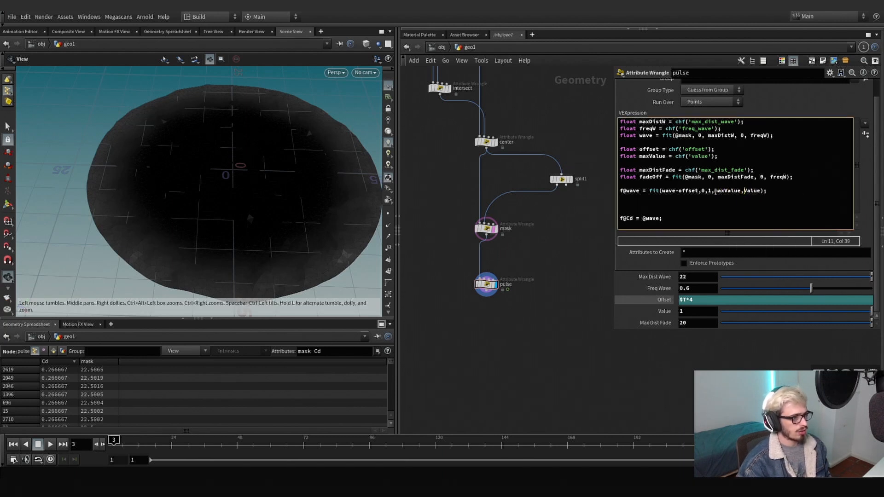
pyautogui.write('0')
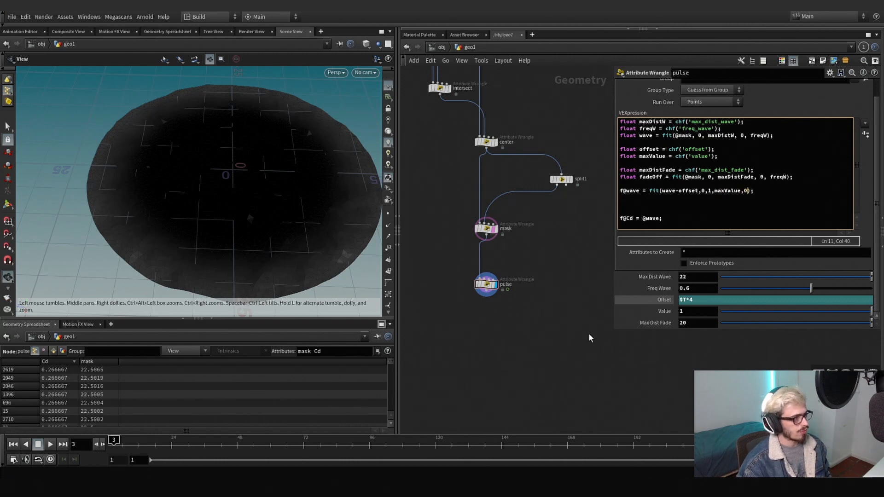
pyautogui.click(120, 446)
pyautogui.moveTo(121, 447); pyautogui.dragTo(113, 446)
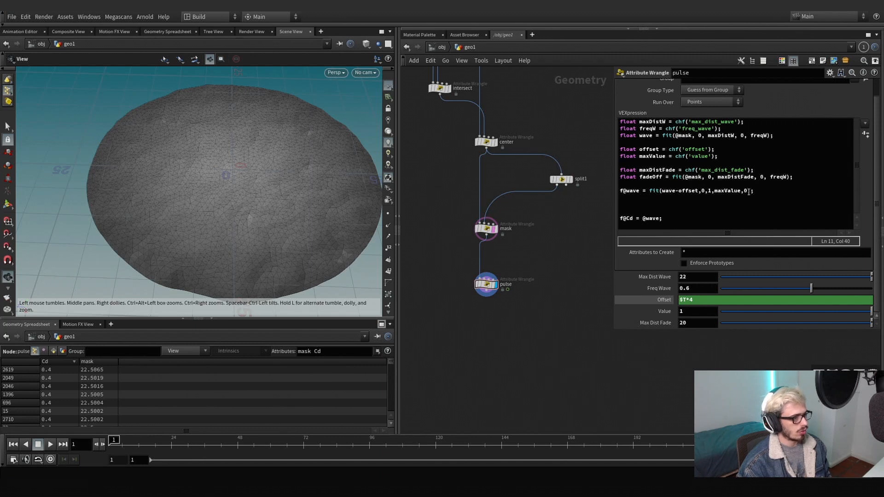
# Multiply the f@wave fit result by fadeOff and scrub the timeline back to frame 1
pyautogui.click(749, 191)
pyautogui.write(')*fadeOff')
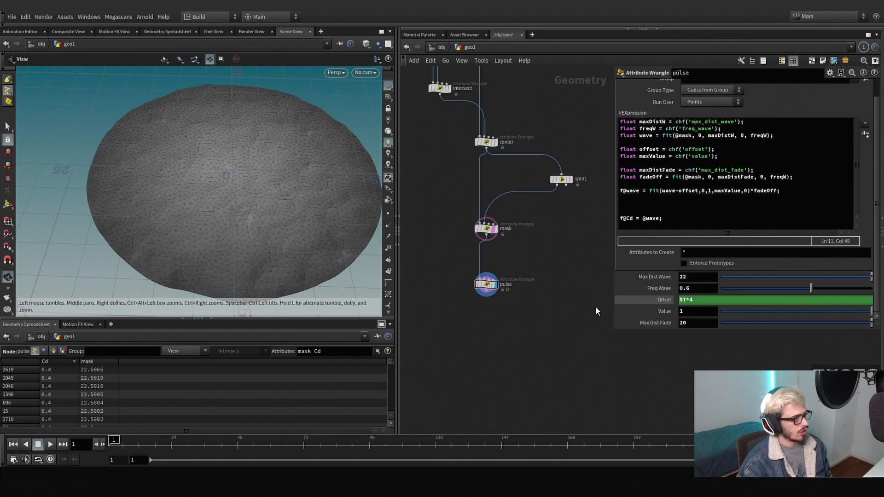
pyautogui.click(119, 444)
pyautogui.moveTo(117, 444); pyautogui.dragTo(105, 445)
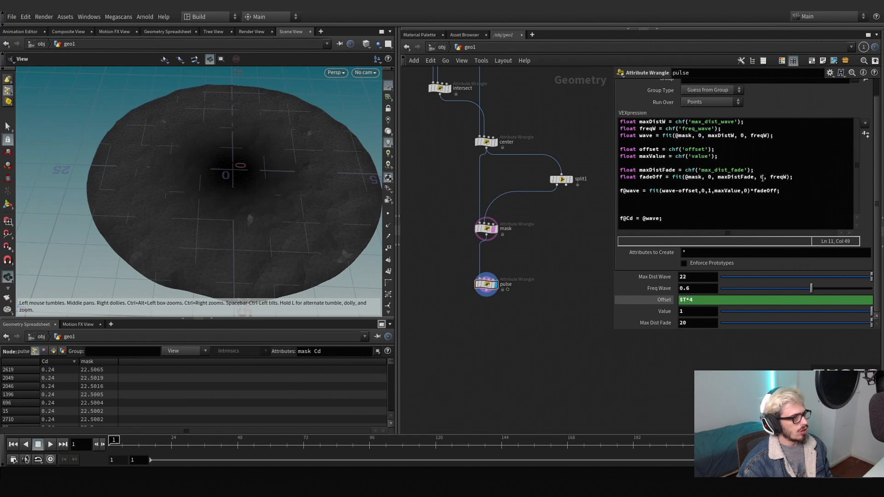
# Change the output range of the fadeOff fit function to 1, 0 and scrub the timeline to frame 8
pyautogui.click(764, 177)
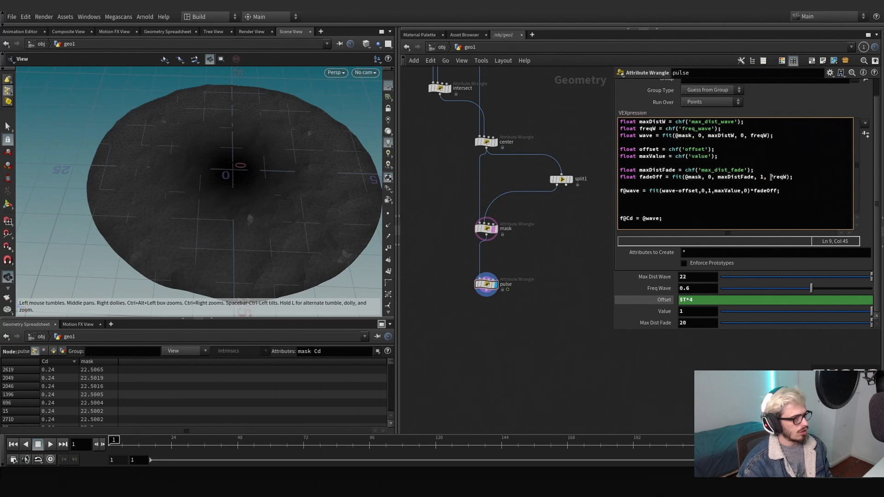
pyautogui.moveTo(757, 177); pyautogui.dragTo(788, 178)
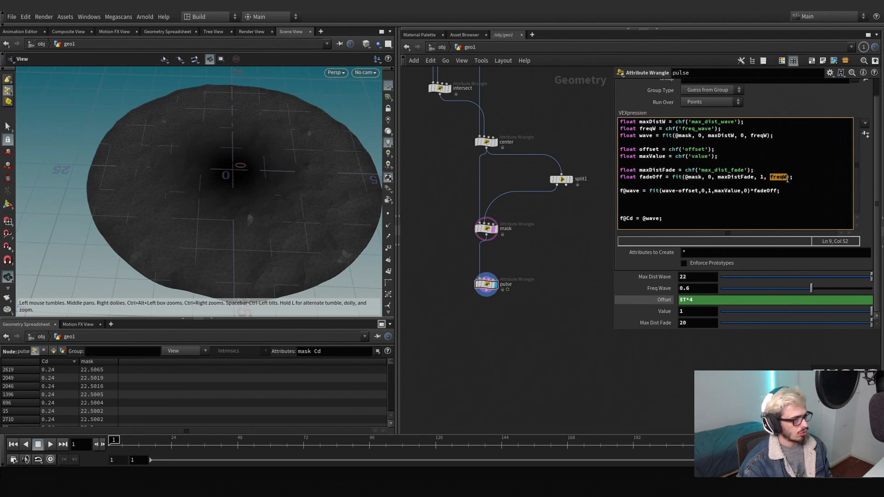
pyautogui.write('0')
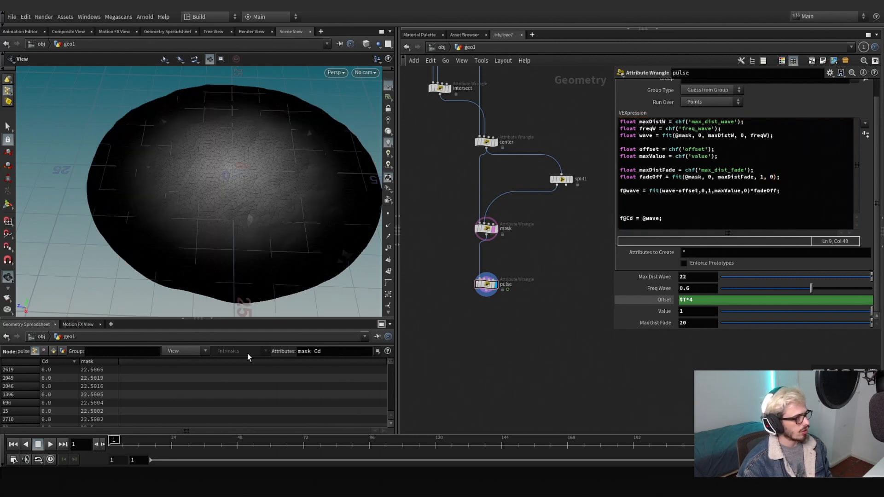
pyautogui.moveTo(120, 444)
pyautogui.mouseDown()
pyautogui.moveTo(157, 443)
pyautogui.moveTo(114, 444)
pyautogui.moveTo(130, 442)
pyautogui.mouseUp()
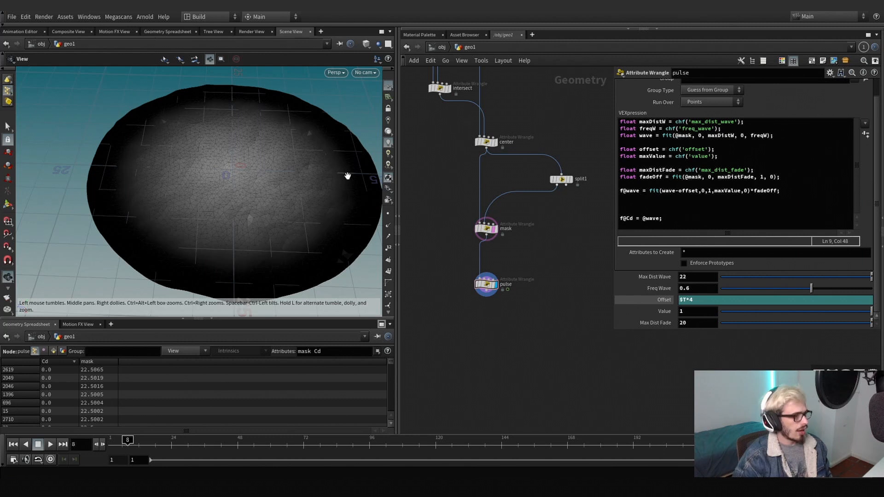
# Wrap wave-offset in abs() inside the f@wave fit function, checking the pulse around frame 7
pyautogui.click(662, 191)
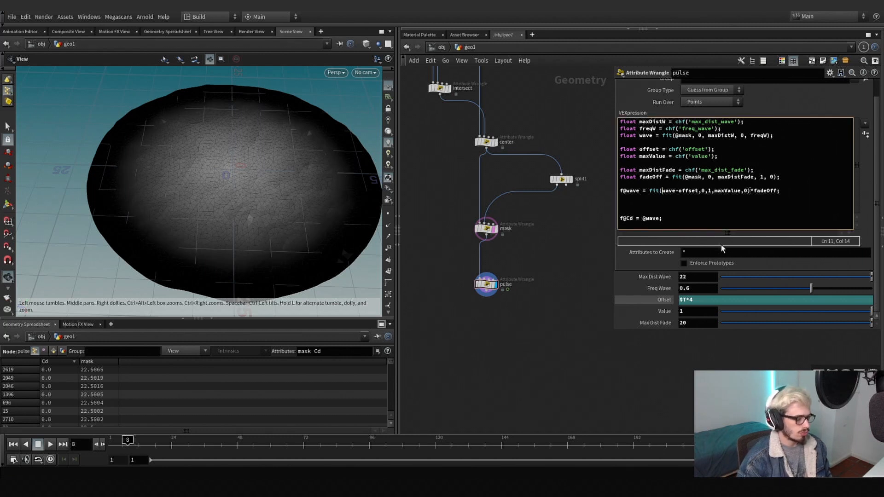
pyautogui.moveTo(154, 444); pyautogui.dragTo(125, 445)
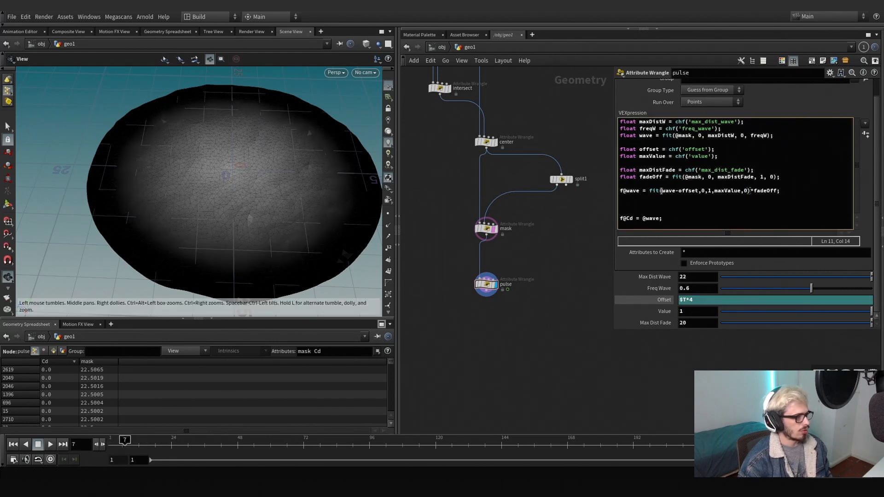
pyautogui.write('abs(')
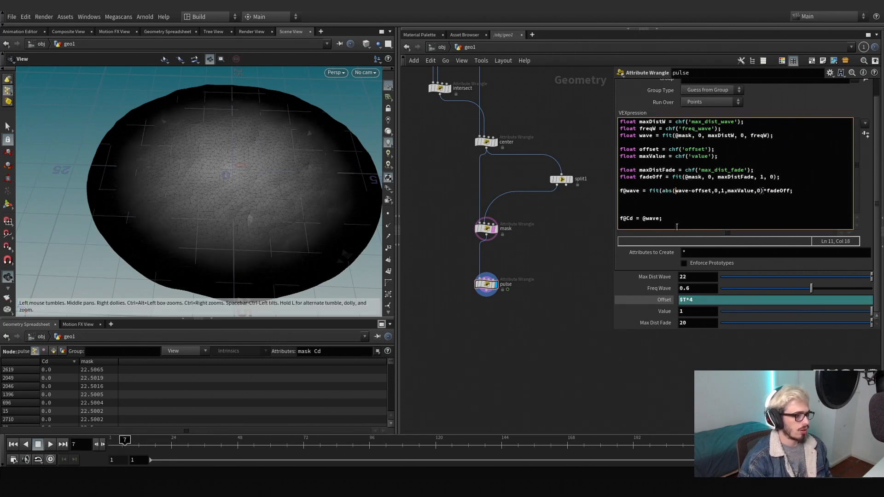
pyautogui.press('Right')
pyautogui.press('Right')
pyautogui.press('Right')
pyautogui.press('Right')
pyautogui.press('Right')
pyautogui.press('Right')
pyautogui.press('Right')
pyautogui.press('Right')
pyautogui.press('Right')
pyautogui.press('Right')
pyautogui.write(')')
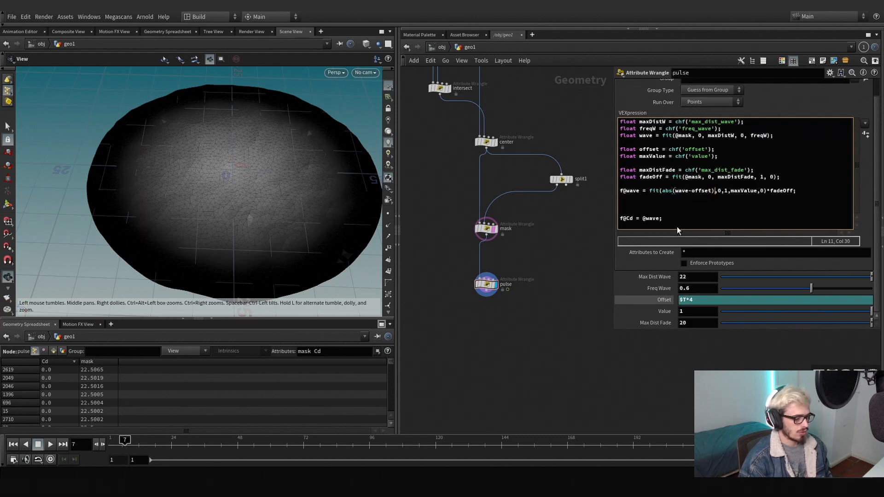
# Preview the pulse by scrubbing forward along the timeline and back to frame 17
pyautogui.click(519, 353)
pyautogui.moveTo(125, 445); pyautogui.dragTo(162, 470)
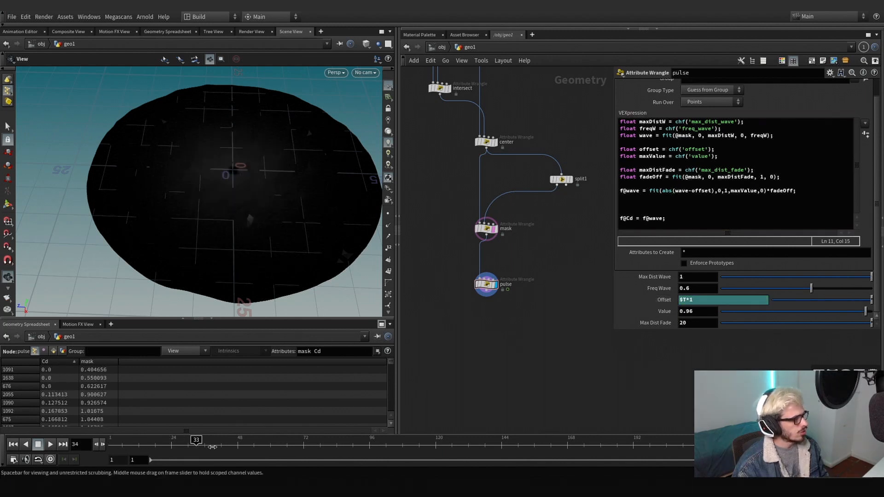
pyautogui.moveTo(213, 446)
pyautogui.mouseDown()
pyautogui.moveTo(294, 446)
pyautogui.moveTo(153, 446)
pyautogui.mouseUp()
# Wrap abs(wave-offset) in chramp('shape', ...) within the f@wave fit and generate the Shape ramp parameter
pyautogui.click(662, 190)
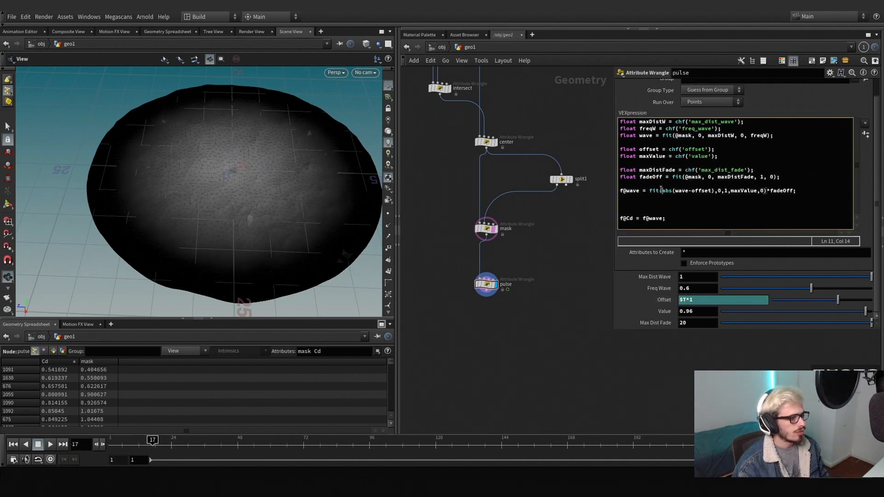
pyautogui.write('chramp(')
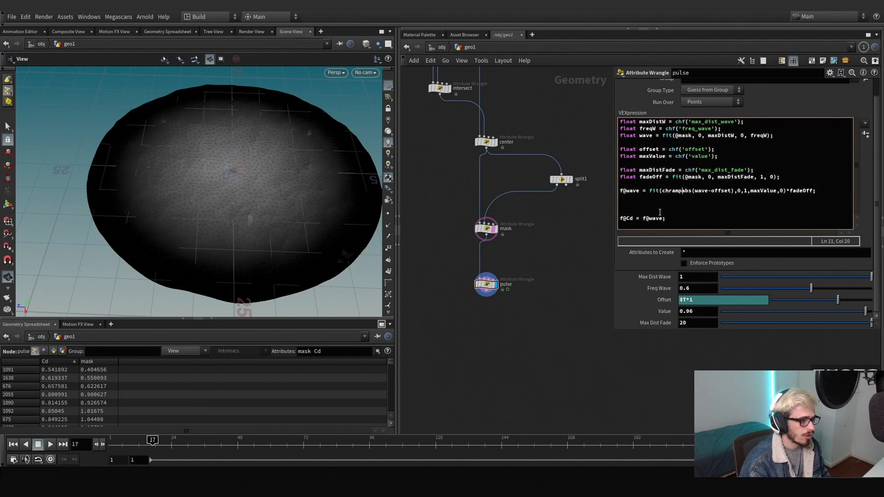
pyautogui.write("'")
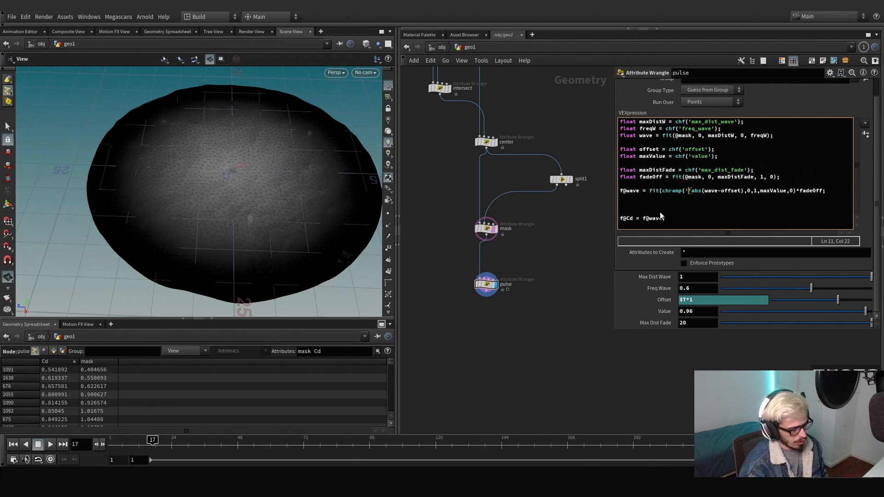
pyautogui.write("shape',")
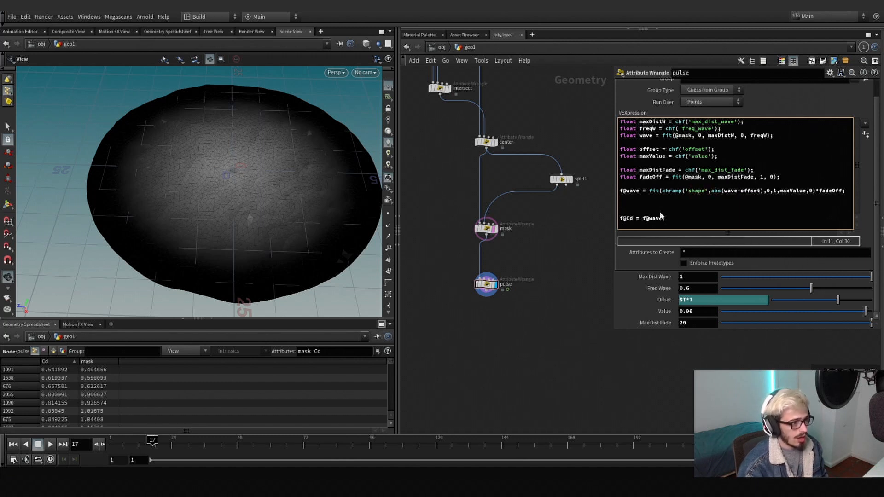
pyautogui.press('Right')
pyautogui.press('Right')
pyautogui.press('Right')
pyautogui.press('Right')
pyautogui.press('Right')
pyautogui.press('Right')
pyautogui.press('Right')
pyautogui.press('Right')
pyautogui.press('Right')
pyautogui.write(')')
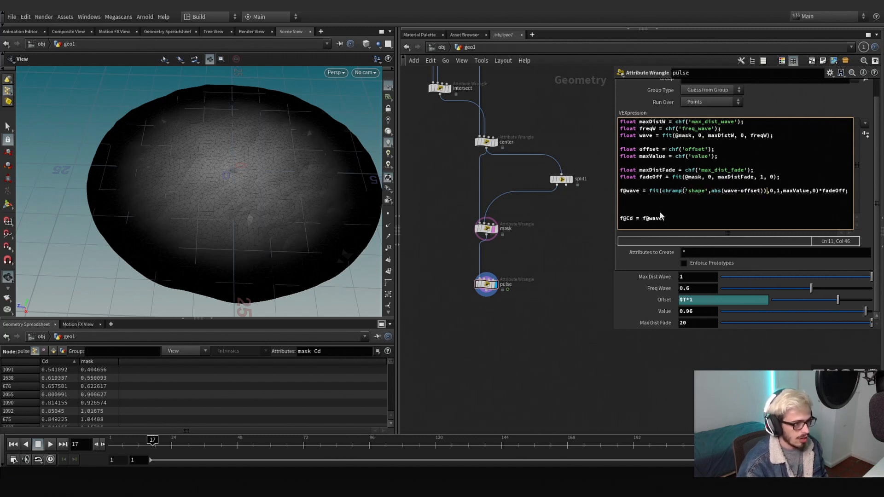
pyautogui.click(865, 135)
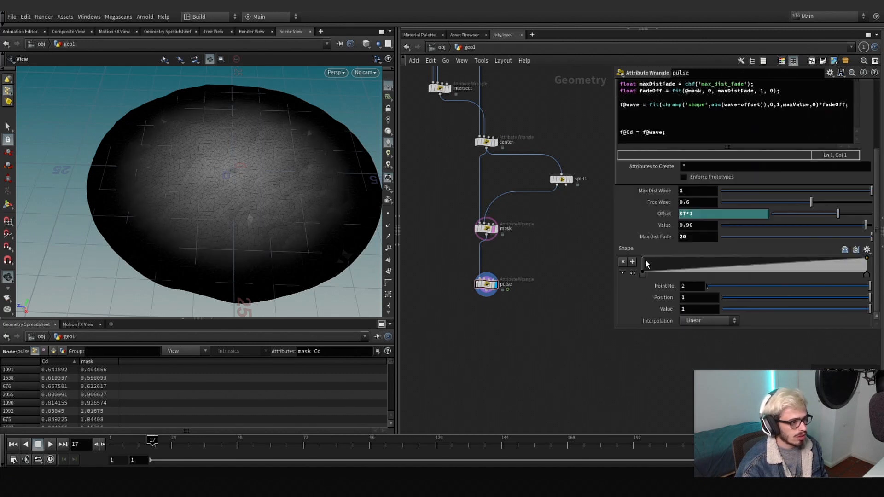
# Raise the Shape ramp's start to 1, add three points around its middle and lower the centre one to 0
pyautogui.moveTo(643, 275); pyautogui.dragTo(643, 258)
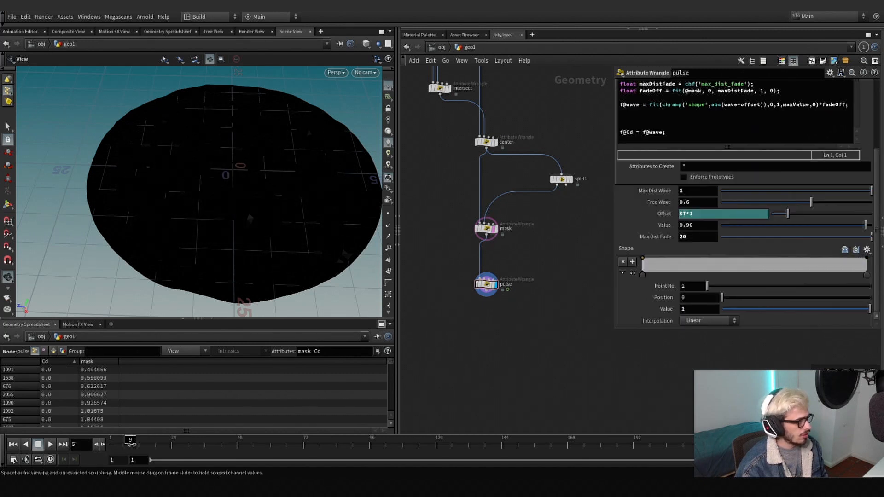
pyautogui.click(177, 446)
pyautogui.moveTo(178, 446); pyautogui.dragTo(150, 445)
pyautogui.click(754, 264)
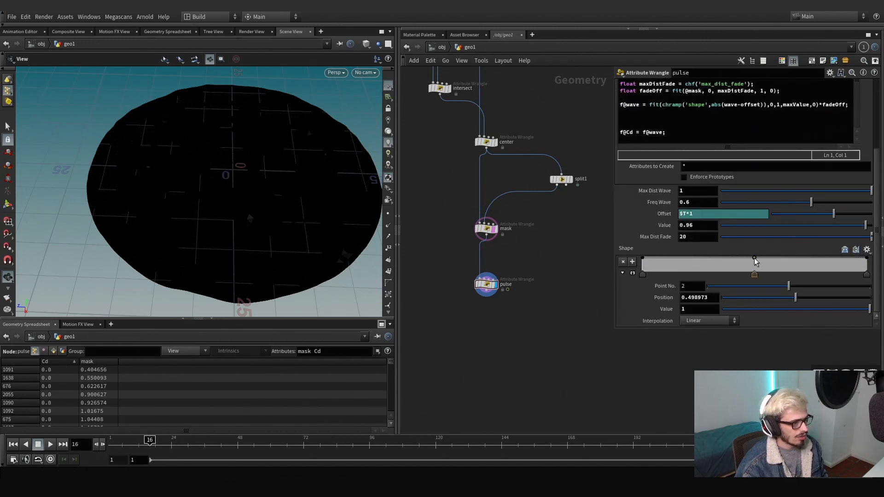
pyautogui.click(742, 259)
pyautogui.click(765, 258)
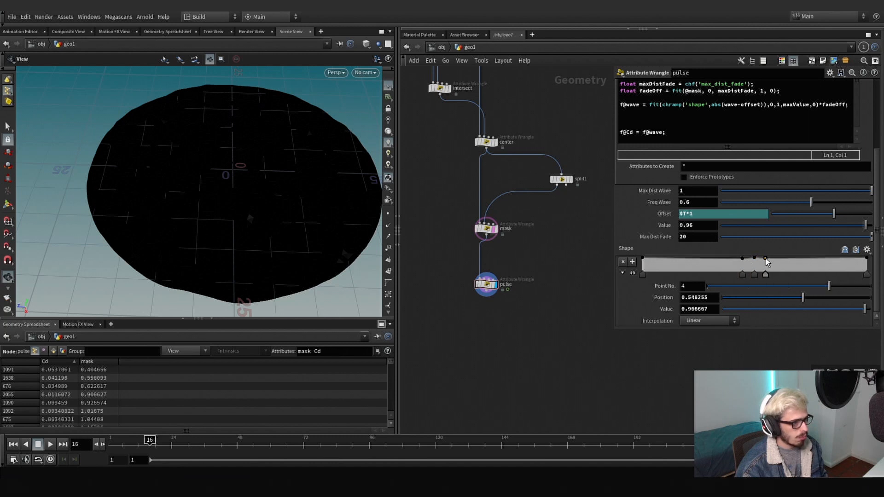
pyautogui.moveTo(754, 259); pyautogui.dragTo(753, 275)
# Narrow the dip in the Shape ramp, set Max Dist Wave to 35 and scrub the timeline to frame 67
pyautogui.moveTo(180, 446); pyautogui.dragTo(249, 448)
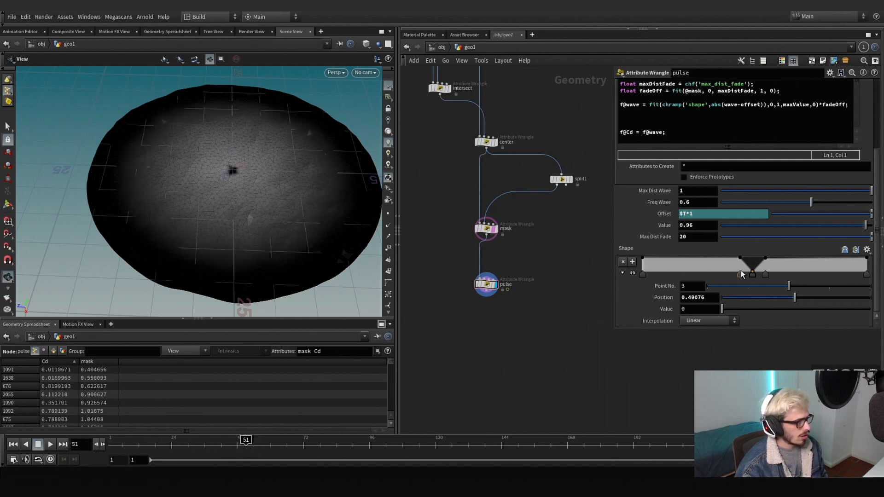
pyautogui.moveTo(742, 272)
pyautogui.mouseDown()
pyautogui.moveTo(766, 278)
pyautogui.moveTo(752, 276)
pyautogui.moveTo(758, 274)
pyautogui.mouseUp()
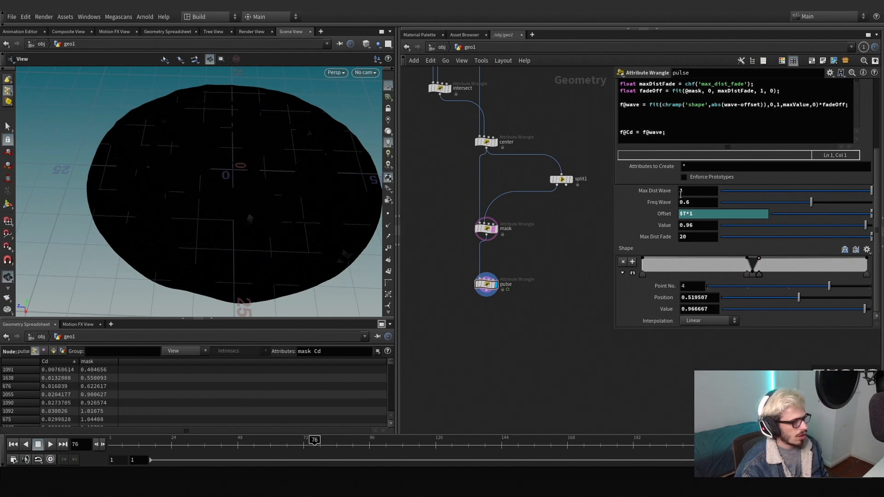
pyautogui.write('35')
pyautogui.press('Return')
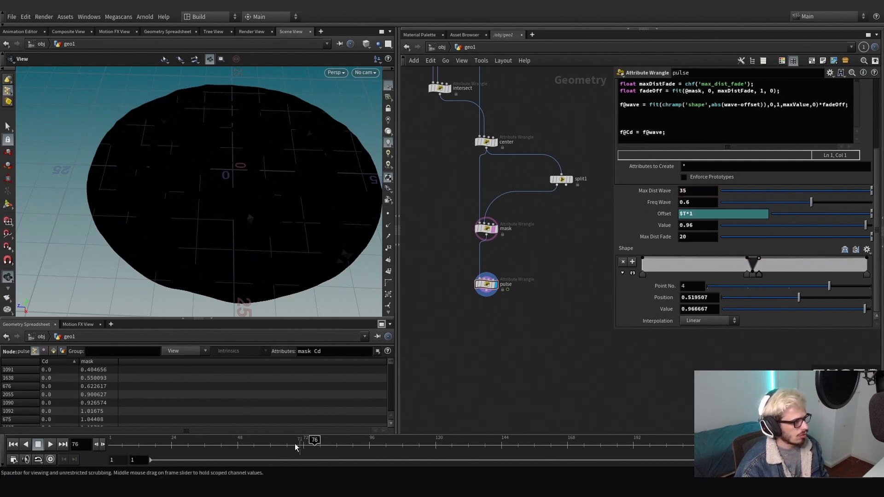
pyautogui.moveTo(285, 449)
pyautogui.mouseDown()
pyautogui.moveTo(150, 449)
pyautogui.moveTo(289, 446)
pyautogui.mouseUp()
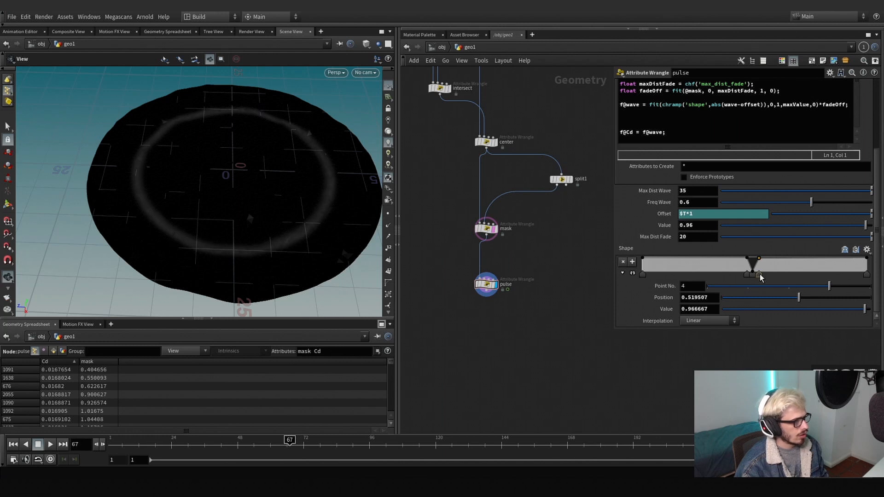
# Widen the dip in the middle of the Shape ramp and change the interpolation of its selected points
pyautogui.moveTo(746, 276); pyautogui.dragTo(772, 277)
pyautogui.click(865, 277)
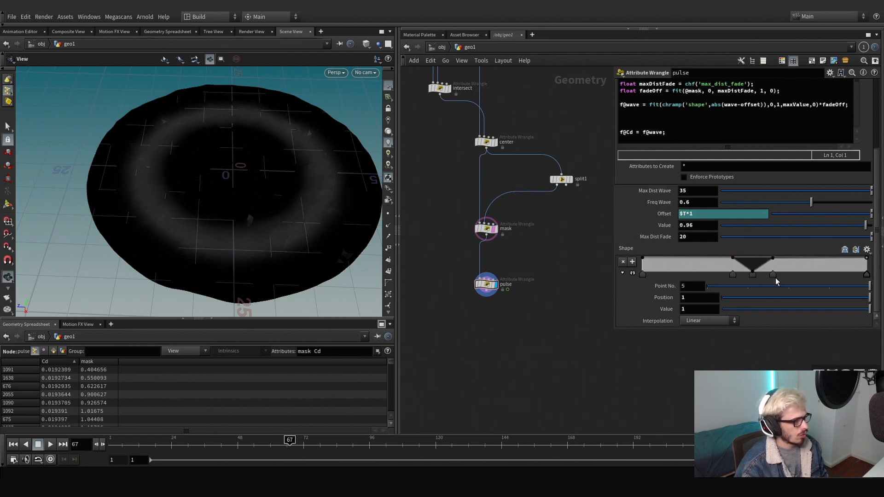
pyautogui.keyDown('shift'); pyautogui.click(772, 277); pyautogui.keyUp('shift')
pyautogui.keyDown('shift'); pyautogui.click(643, 274); pyautogui.keyUp('shift')
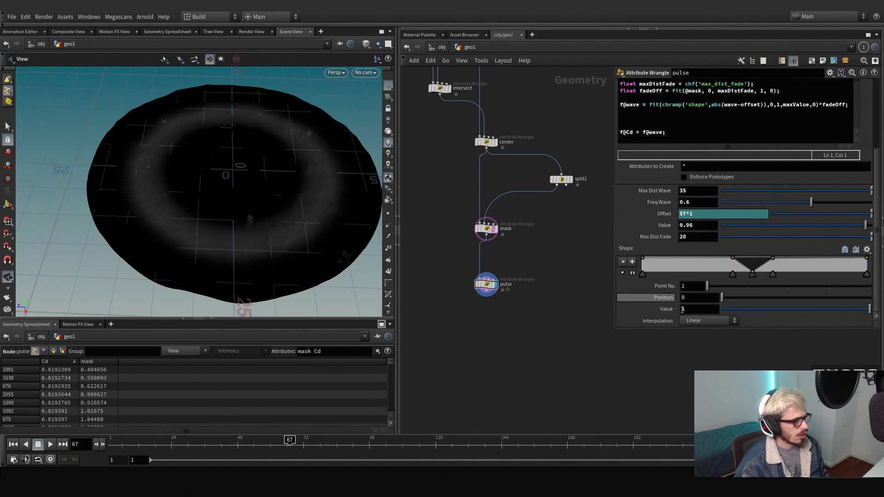
pyautogui.click(702, 321)
pyautogui.click(700, 348)
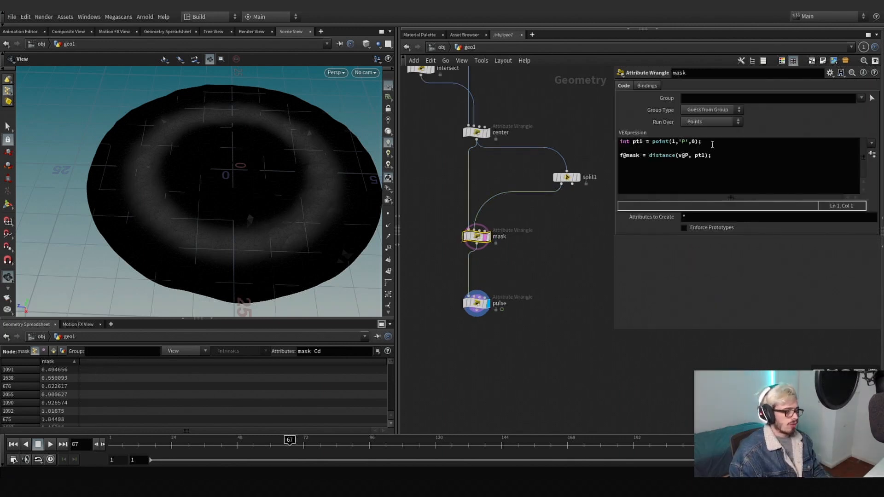
# Copy the pt1 declaration from the mask wrangle's code and add an Attribute Wrangle below pulse
pyautogui.moveTo(712, 145); pyautogui.dragTo(619, 144)
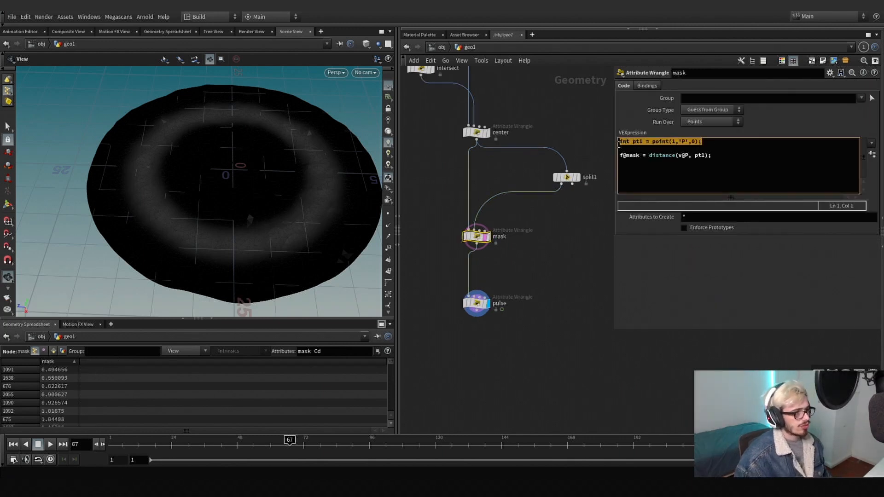
pyautogui.click(477, 323)
pyautogui.press('Tab')
pyautogui.write('wr')
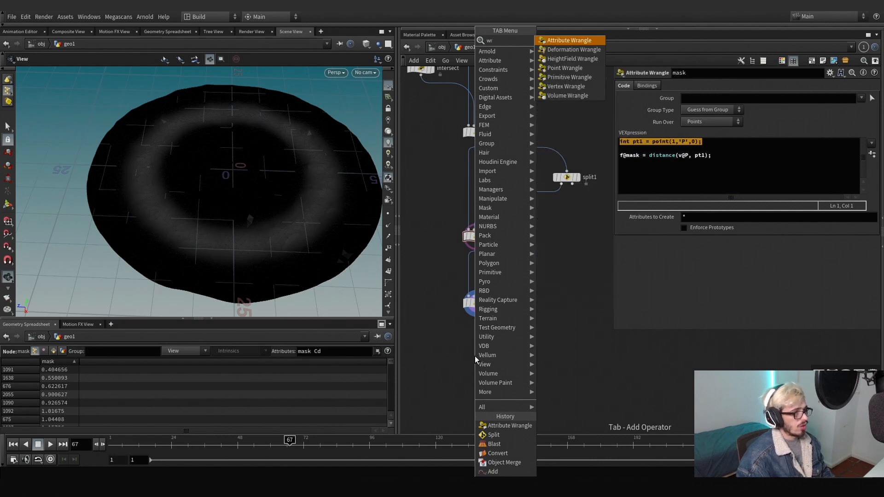
pyautogui.press('Return')
pyautogui.click(475, 356)
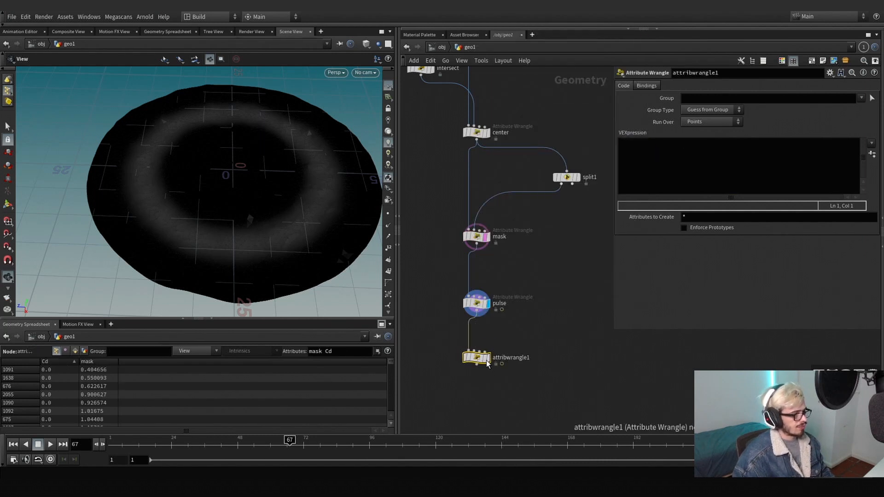
# Display the new Attribute Wrangle below pulse and rename it v
pyautogui.click(488, 360)
pyautogui.click(516, 358)
pyautogui.moveTo(533, 358); pyautogui.dragTo(472, 358)
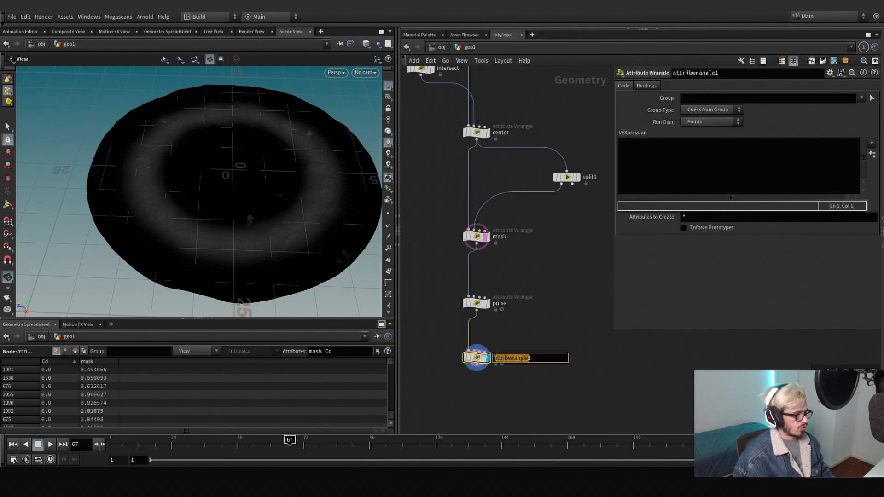
pyautogui.hotkey('ctrl', 'a')
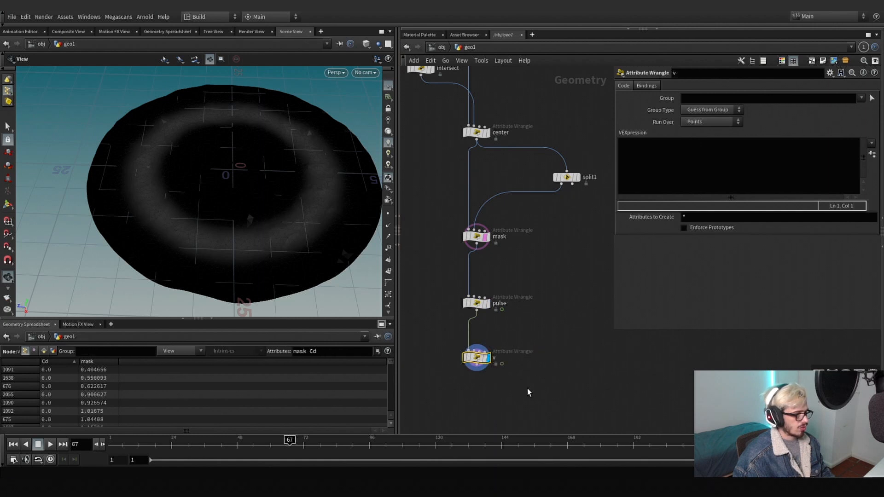
pyautogui.write('v')
pyautogui.press('Return')
# Insert a Null between split1 and mask and name it OUT_CENTER
pyautogui.press('Tab')
pyautogui.write('null')
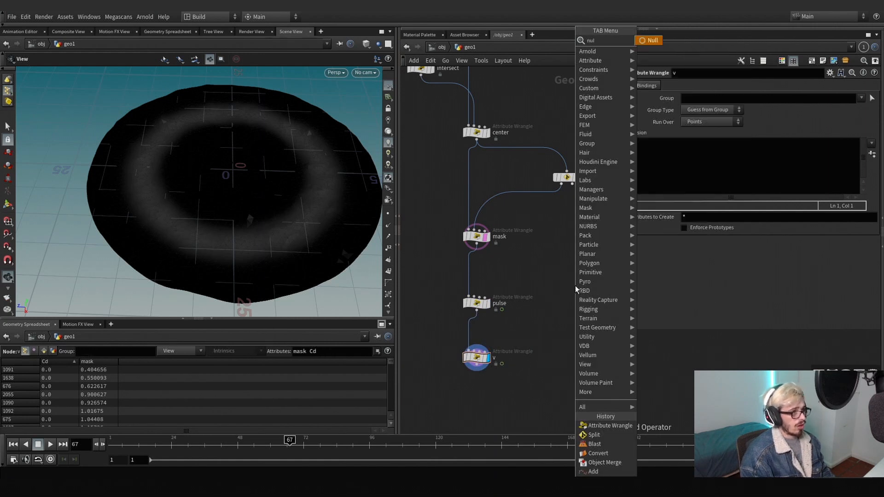
pyautogui.press('Return')
pyautogui.click(575, 286)
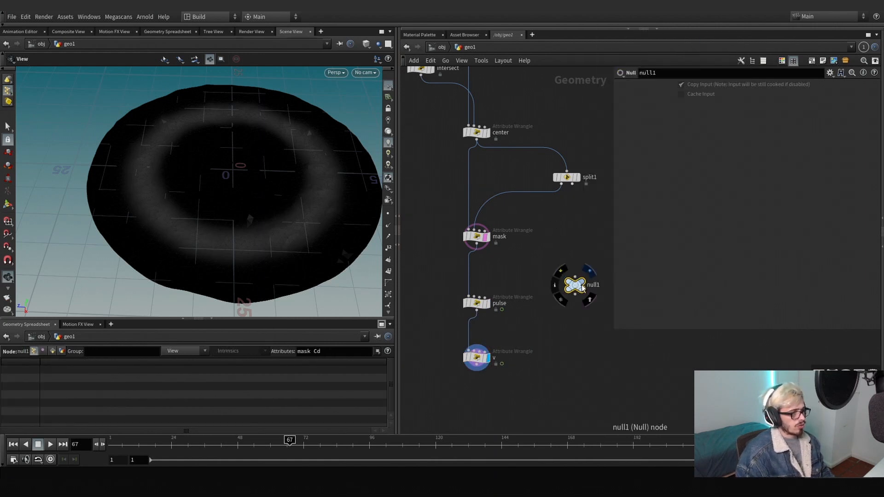
pyautogui.moveTo(581, 284); pyautogui.dragTo(571, 224)
pyautogui.click(586, 217)
pyautogui.write('OUT_CENTER')
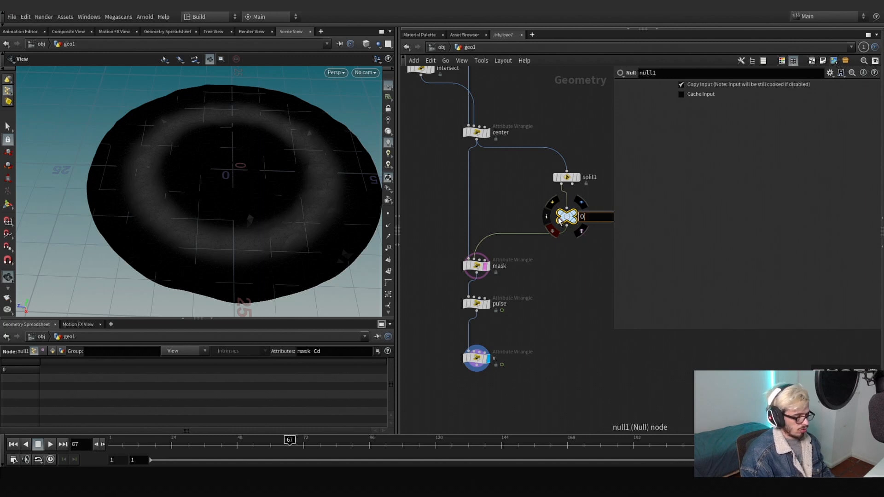
pyautogui.press('Return')
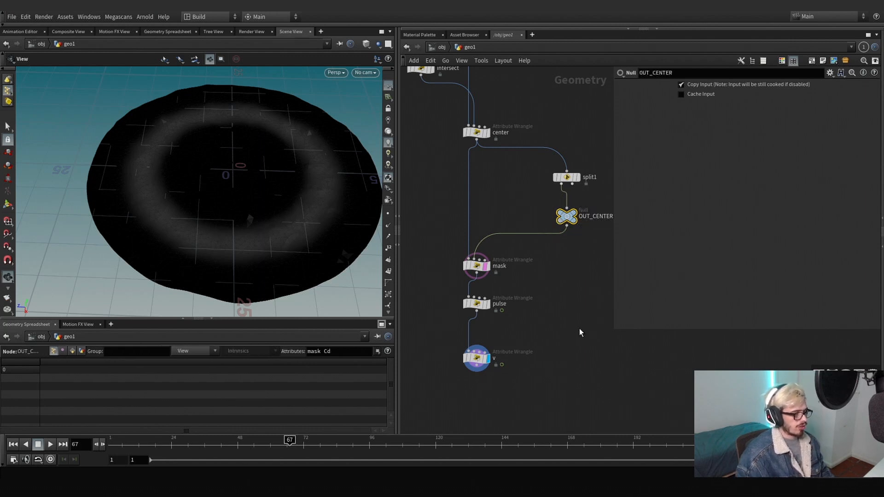
# Add an Object Merge beside the pulse node and set its Object 1 to ../OUT_CENTER
pyautogui.moveTo(579, 327); pyautogui.dragTo(553, 284, button='middle')
pyautogui.press('Tab')
pyautogui.write('obj')
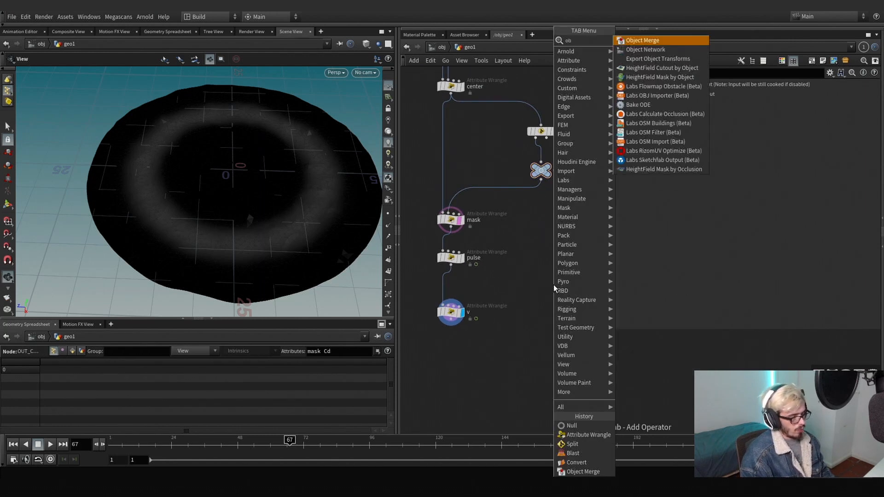
pyautogui.press('Return')
pyautogui.click(547, 279)
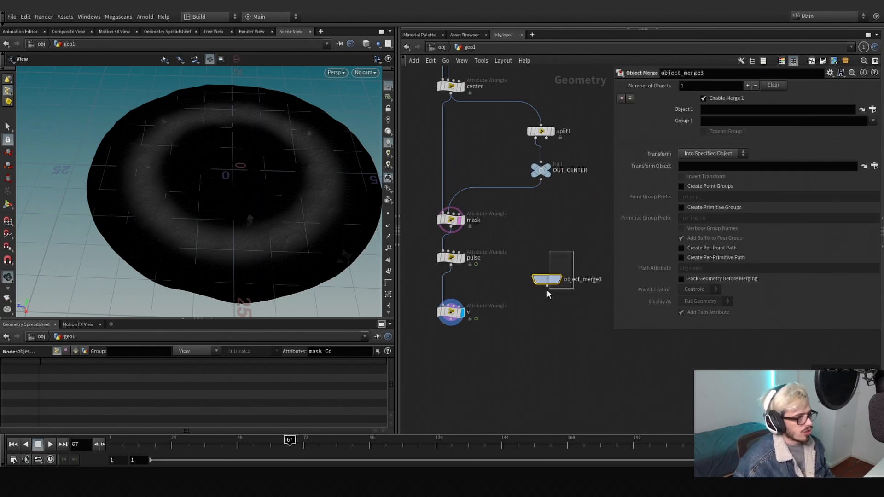
pyautogui.moveTo(540, 172); pyautogui.dragTo(756, 109)
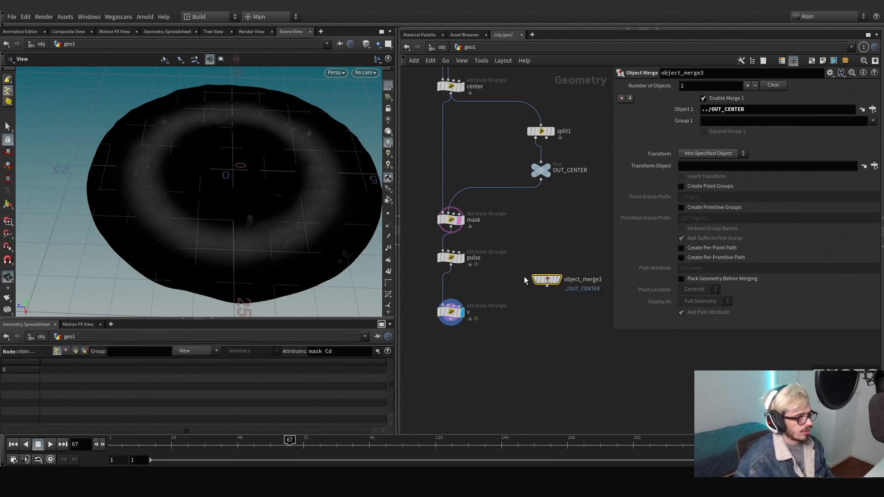
# Connect the Object Merge to the second input of the v wrangle and space out the pulse and v nodes
pyautogui.click(546, 286)
pyautogui.click(447, 307)
pyautogui.moveTo(452, 314); pyautogui.dragTo(452, 350)
pyautogui.moveTo(454, 259); pyautogui.dragTo(454, 269)
pyautogui.click(451, 349)
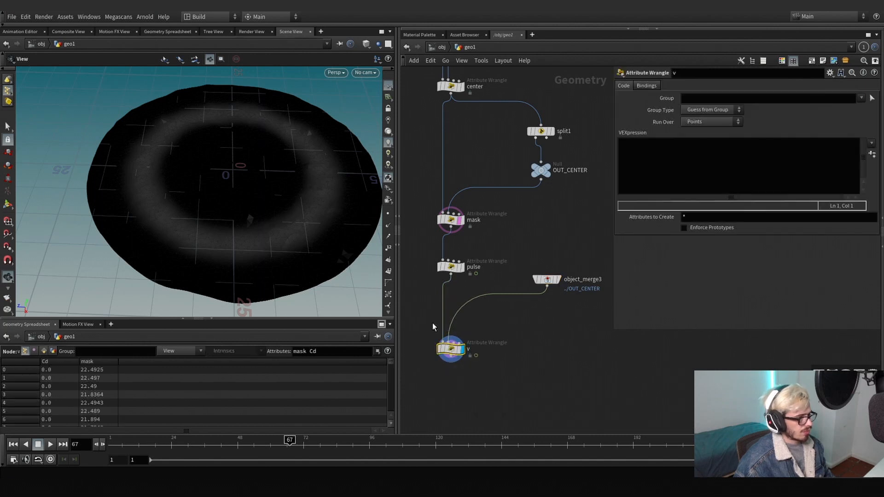
# Paste int pt1 = point(1,'P',0); into the v wrangle's code and add the line v@v = @P - pt1;
pyautogui.click(727, 168)
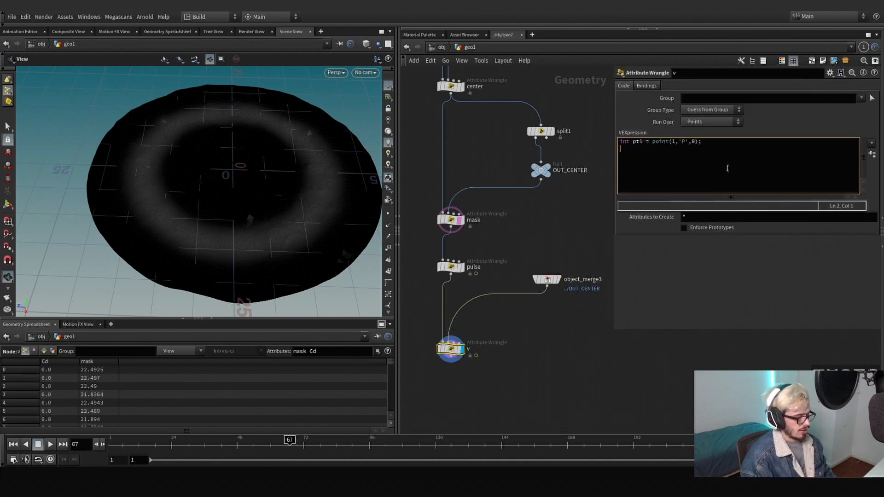
pyautogui.write('v@v = @P')
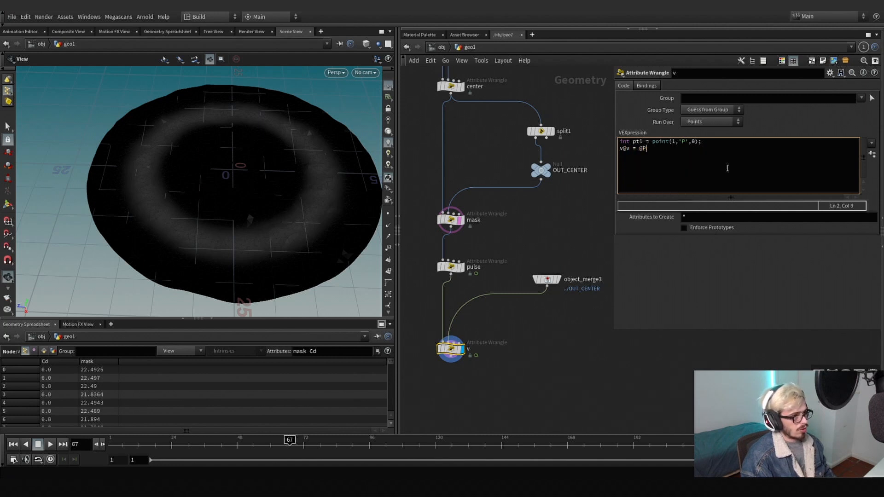
pyautogui.write(' - pt1;')
# Normalize the vector in the v wrangle so the line reads v@v = normalize(v@P - pt1);
pyautogui.press('Left')
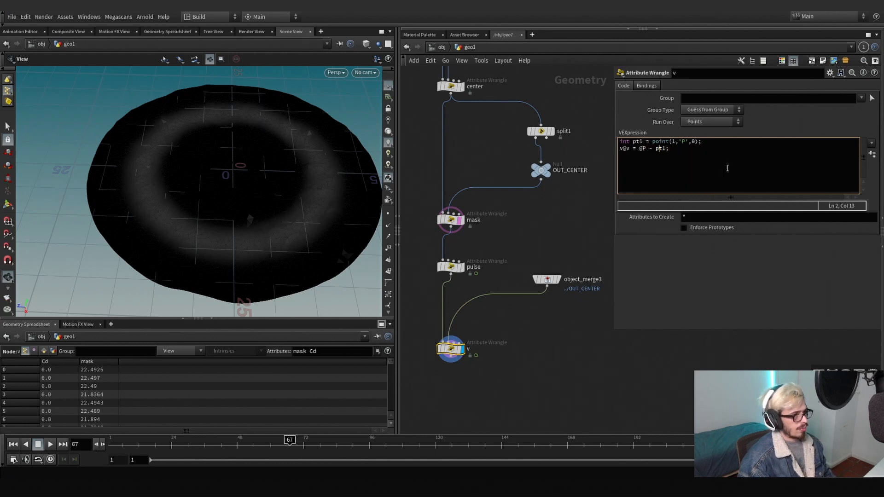
pyautogui.press('Left')
pyautogui.press('Left')
pyautogui.press('Left')
pyautogui.press('Left')
pyautogui.press('Left')
pyautogui.press('Left')
pyautogui.write('norma')
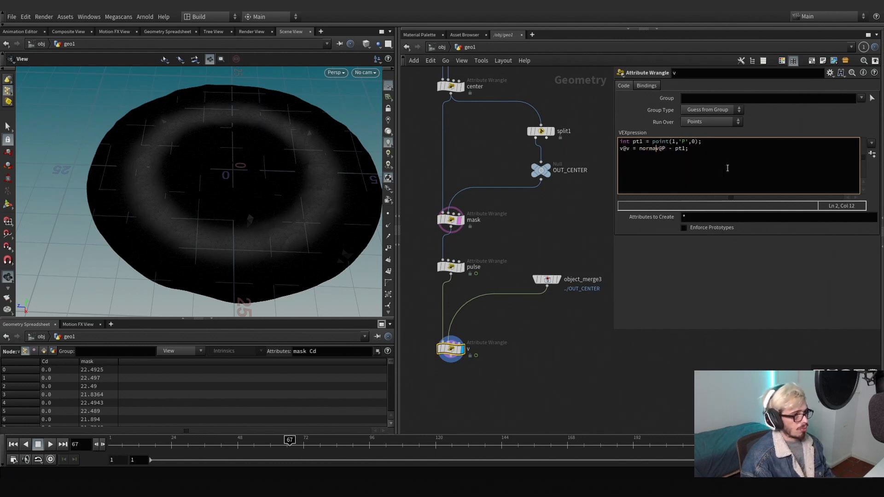
pyautogui.write('lize(v@P - pt1')
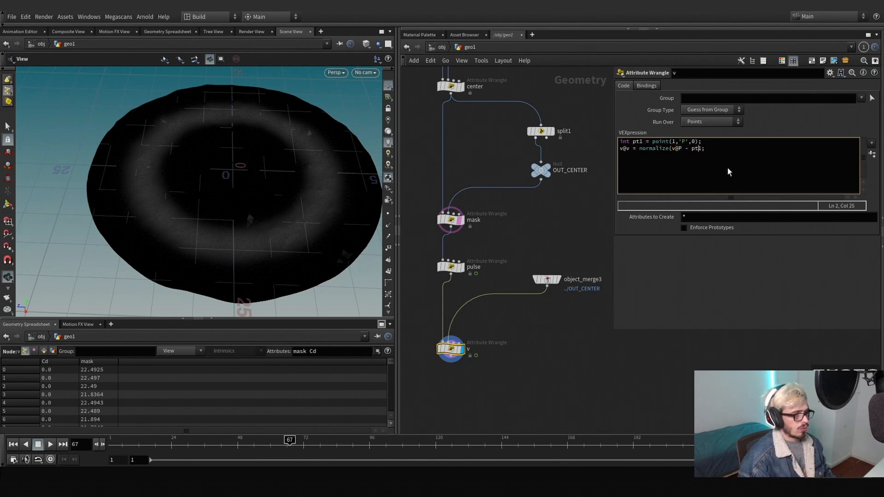
pyautogui.write(')')
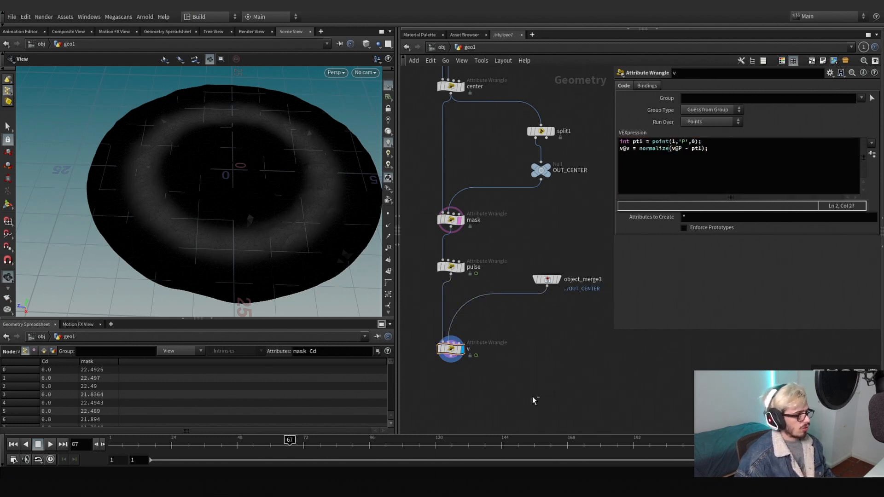
# Add an Attribute Wrangle below the v wrangle, wired to its output, and display it
pyautogui.scroll(8, 272, 254)
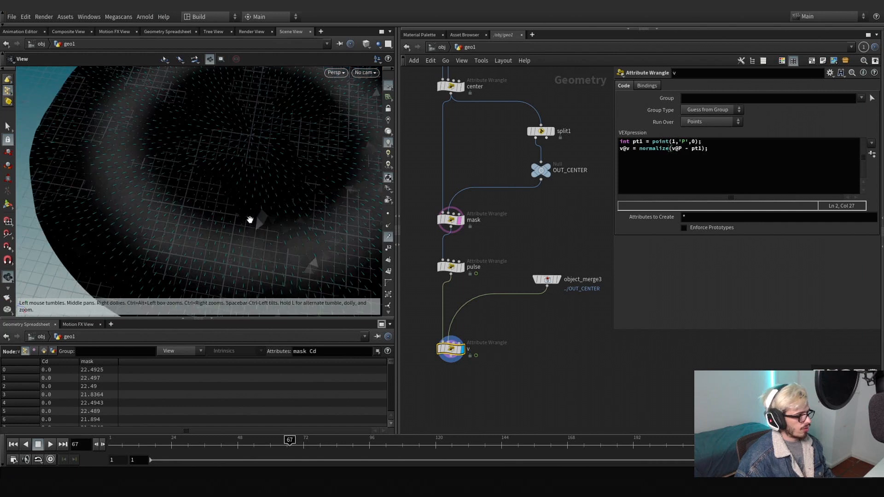
pyautogui.scroll(3, 252, 135)
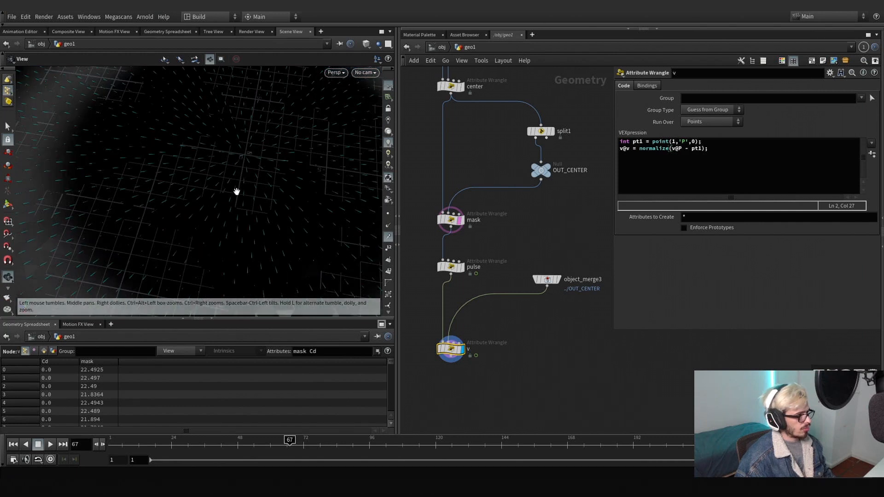
pyautogui.scroll(-4, 249, 104)
pyautogui.scroll(-5, 249, 103)
pyautogui.moveTo(455, 363); pyautogui.dragTo(443, 303, button='middle')
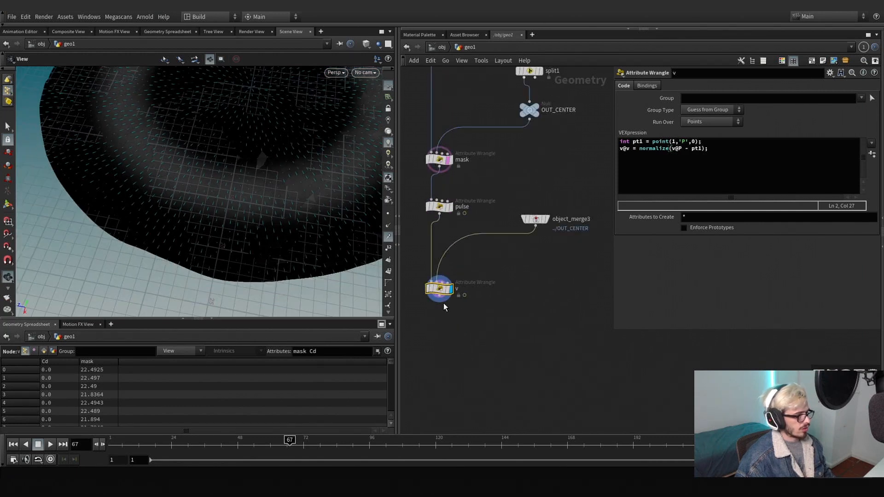
pyautogui.click(439, 302)
pyautogui.press('Tab')
pyautogui.write('aw')
pyautogui.press('Return')
pyautogui.moveTo(448, 357); pyautogui.dragTo(449, 343)
pyautogui.click(454, 343)
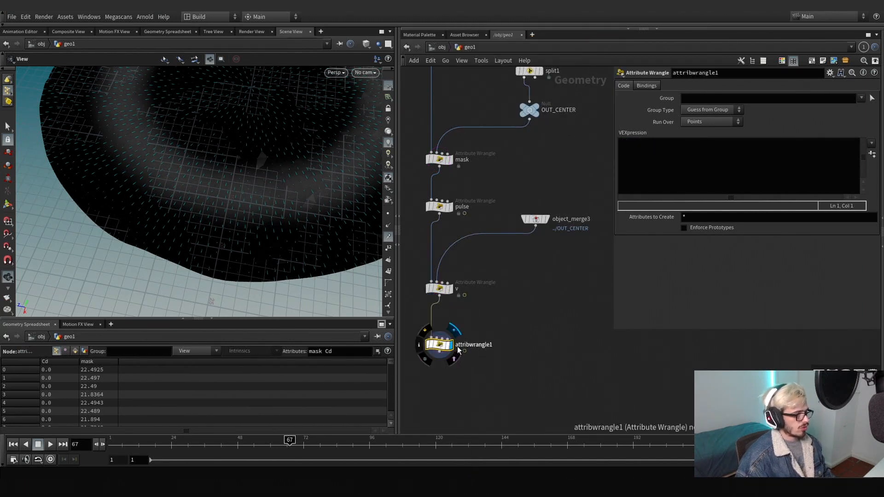
pyautogui.doubleClick(493, 345)
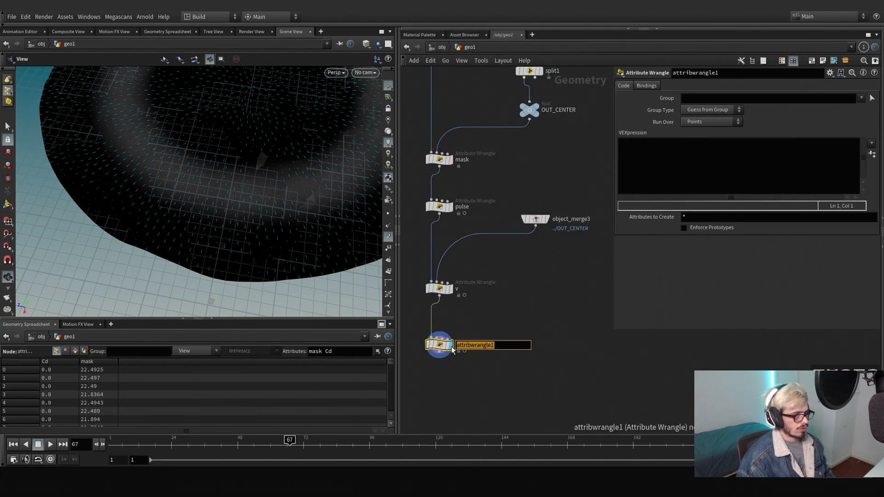
pyautogui.write('waveMult')
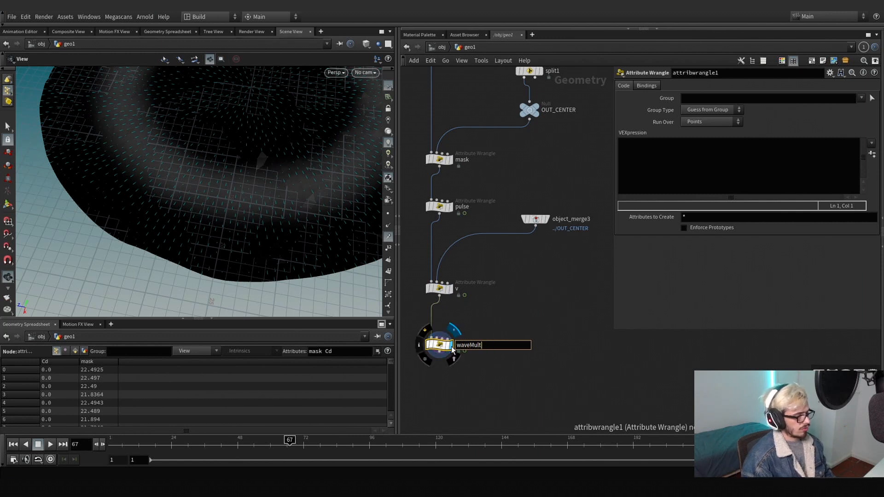
pyautogui.press('Return')
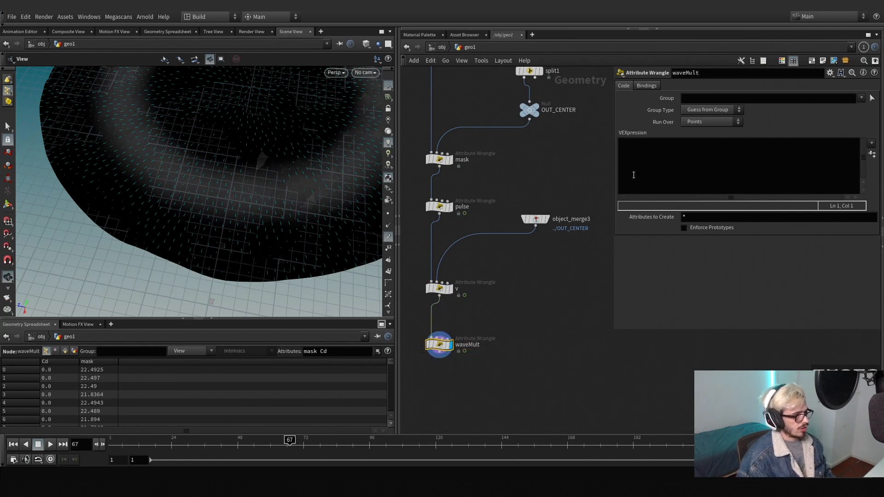
pyautogui.click(648, 169)
pyautogui.write('v@v')
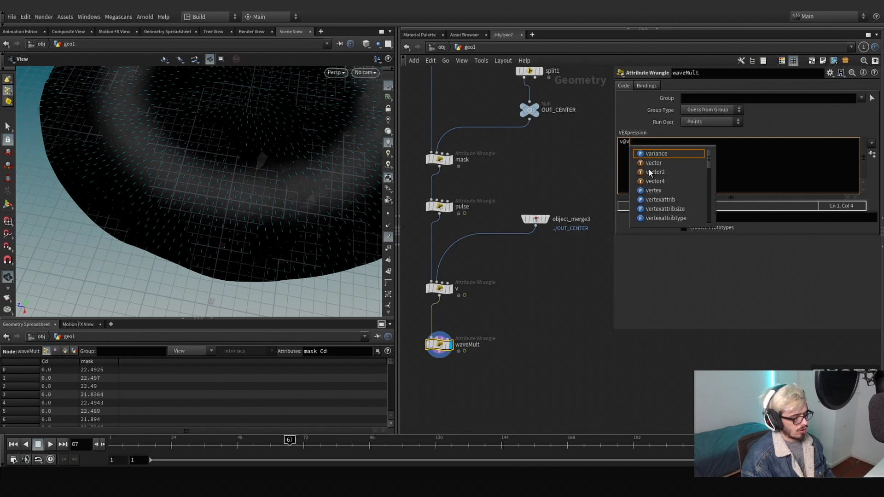
pyautogui.write(' *')
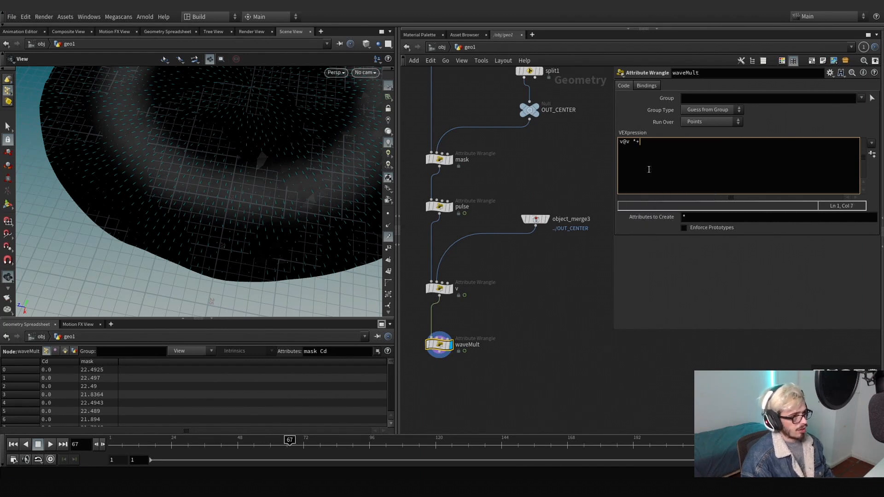
pyautogui.write('= ')
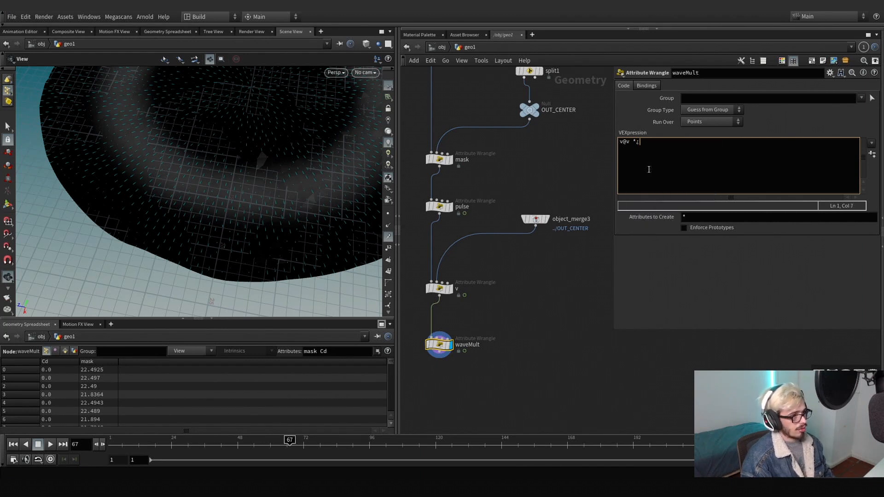
pyautogui.write('@wave;')
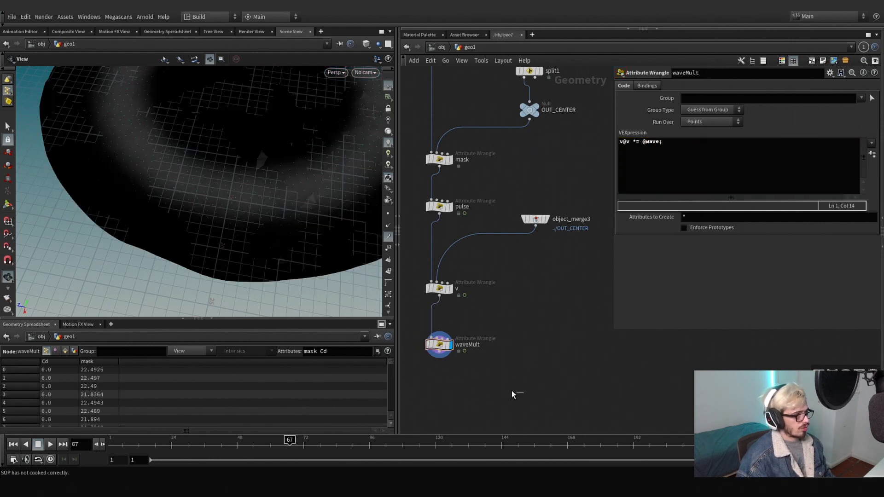
pyautogui.moveTo(288, 223); pyautogui.dragTo(304, 235)
pyautogui.press('Tab')
pyautogui.write('wr')
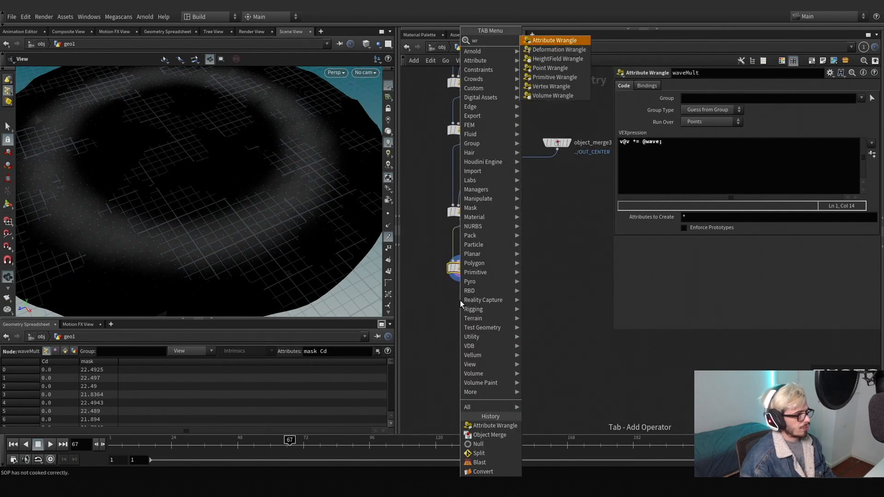
pyautogui.press('Return')
pyautogui.hotkey('ctrl', 'z')
# Add a Null connected below waveMult and name it OUT_WAVE
pyautogui.click(462, 277)
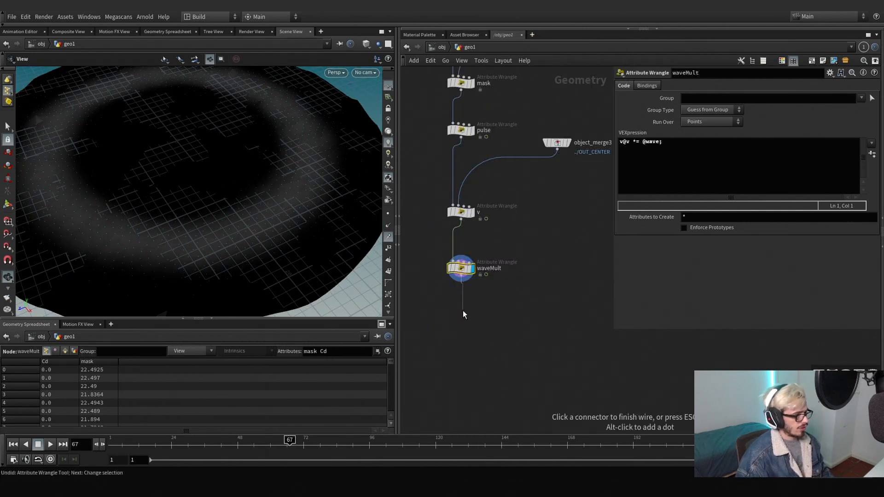
pyautogui.press('Tab')
pyautogui.write('null')
pyautogui.press('Return')
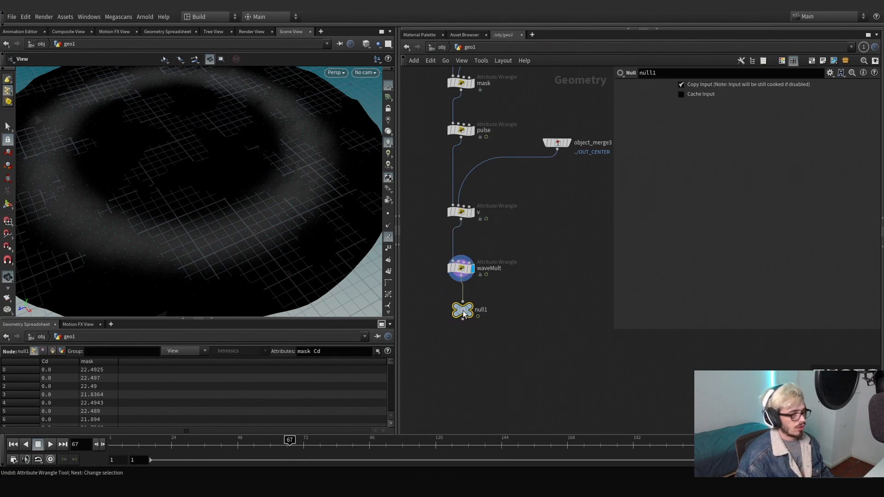
pyautogui.click(481, 321)
pyautogui.moveTo(487, 321); pyautogui.dragTo(443, 315)
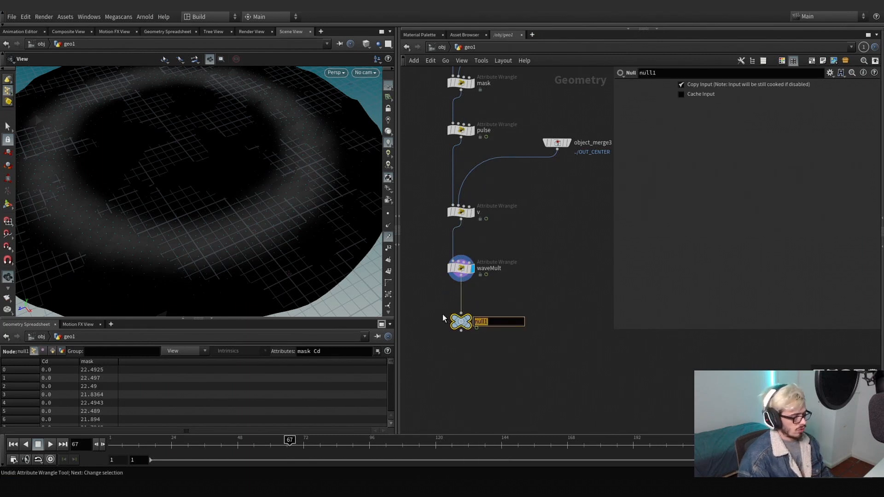
pyautogui.write('OUT_WAVE')
pyautogui.press('Return')
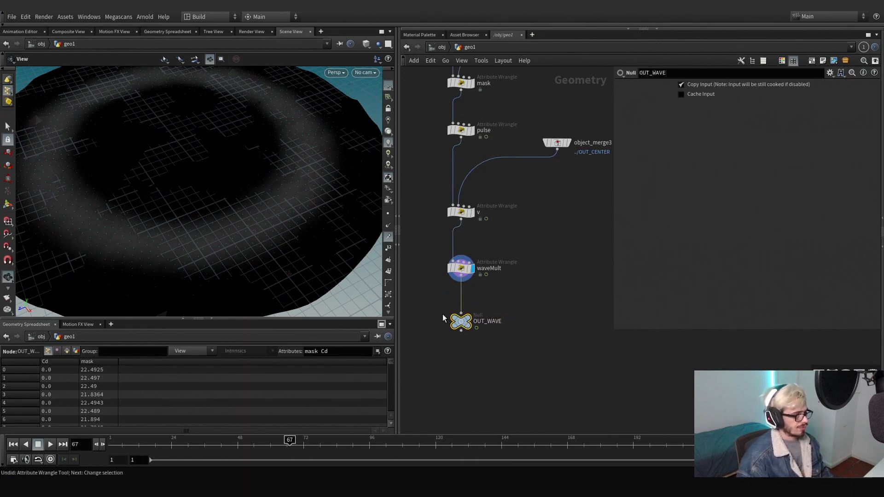
# Scrub the wave to frame 98, then add a Scatter node below OUT_WAVE and display it
pyautogui.scroll(-3, 521, 359)
pyautogui.scroll(2, 520, 359)
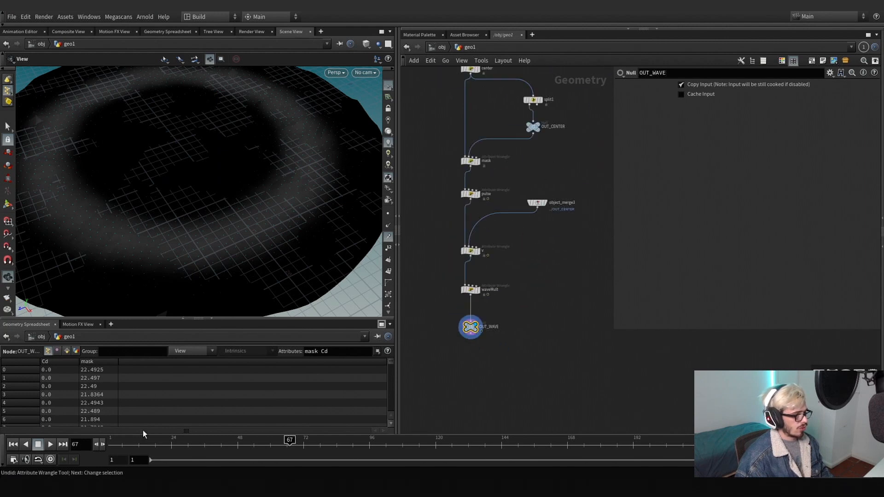
pyautogui.moveTo(152, 441); pyautogui.dragTo(394, 441)
pyautogui.moveTo(475, 370); pyautogui.dragTo(477, 358)
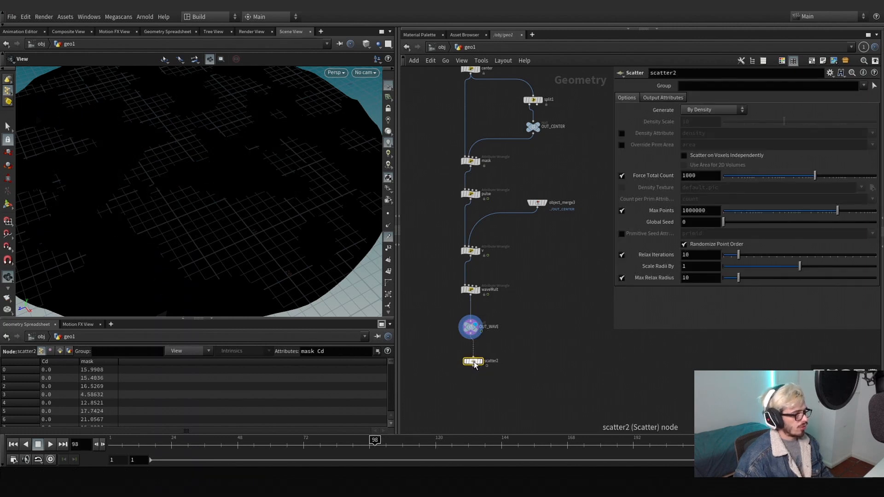
pyautogui.click(477, 359)
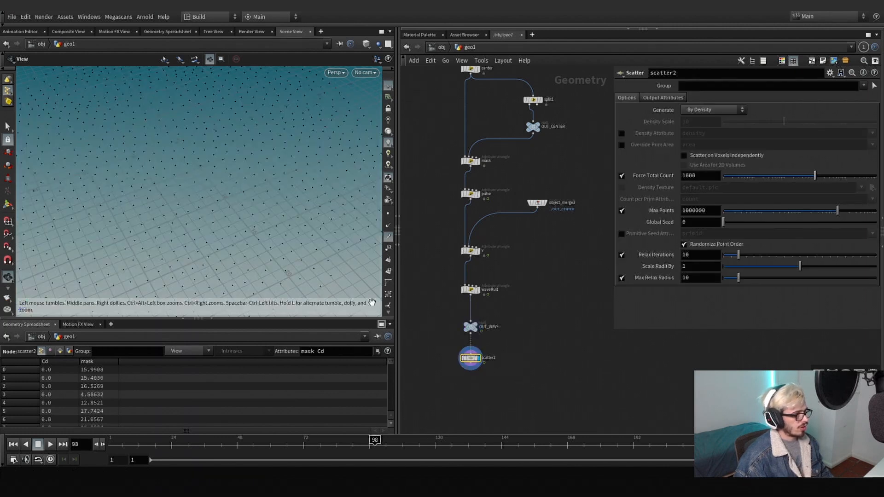
# Enable the Scatter's Density Attribute, set it to wave, and scrub the timeline to frame 46
pyautogui.click(622, 133)
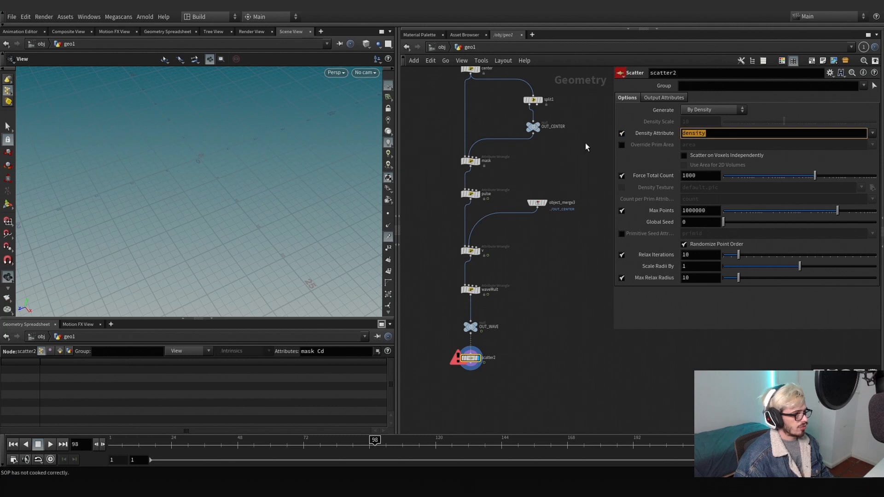
pyautogui.write('Cd')
pyautogui.press('Return')
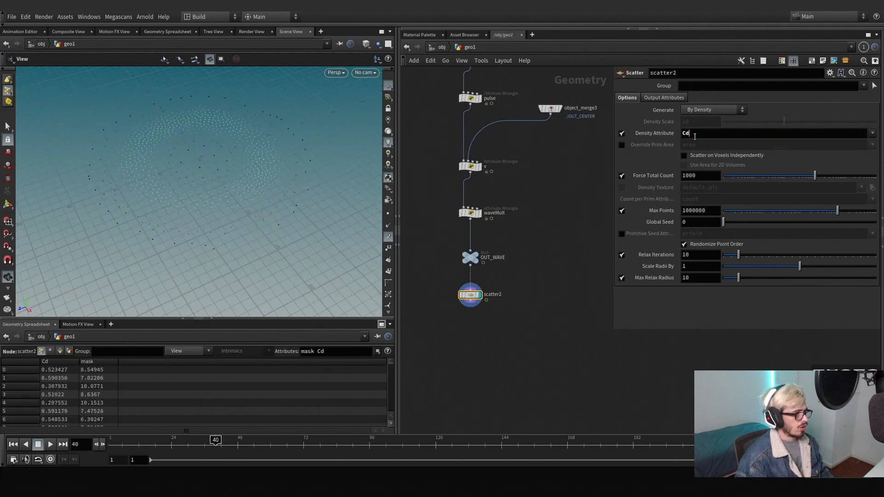
pyautogui.moveTo(693, 133); pyautogui.dragTo(646, 133)
pyautogui.write('wave')
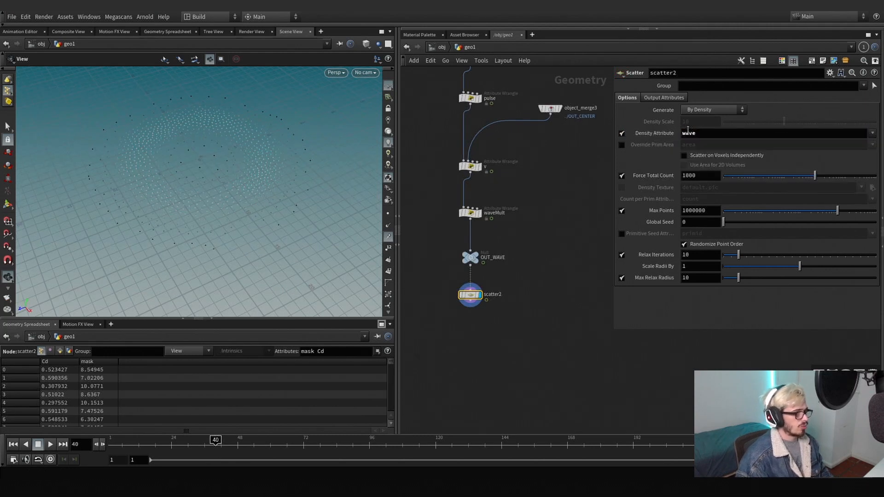
pyautogui.press('Return')
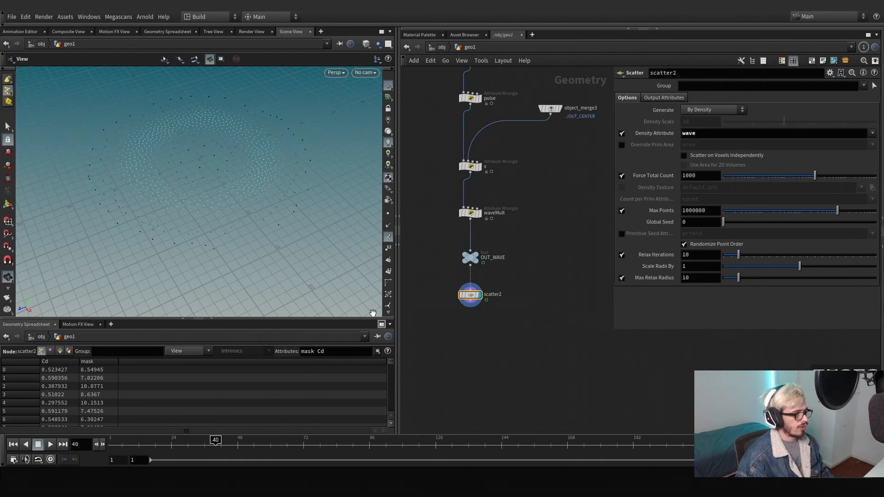
pyautogui.moveTo(216, 443)
pyautogui.mouseDown()
pyautogui.moveTo(179, 442)
pyautogui.moveTo(232, 442)
pyautogui.mouseUp()
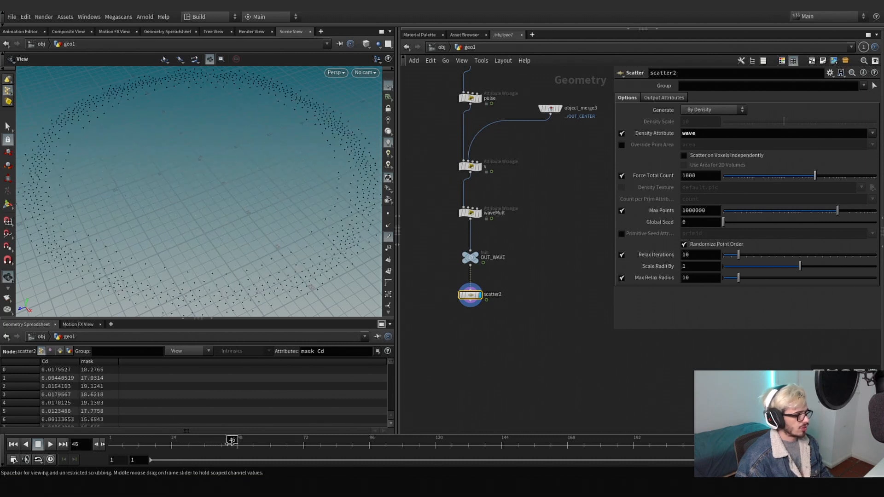
# Add an Attribute Wrangle connected below the scatter2 node
pyautogui.click(470, 302)
pyautogui.press('Tab')
pyautogui.write('wr')
pyautogui.press('Return')
pyautogui.press('Return')
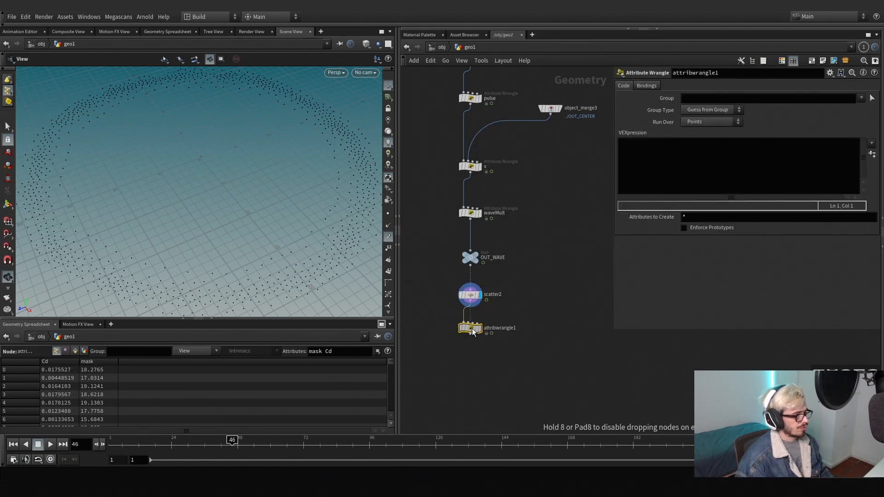
# Place the new Attribute Wrangle below scatter2, make it the displayed node, and rename it remove
pyautogui.click(475, 337)
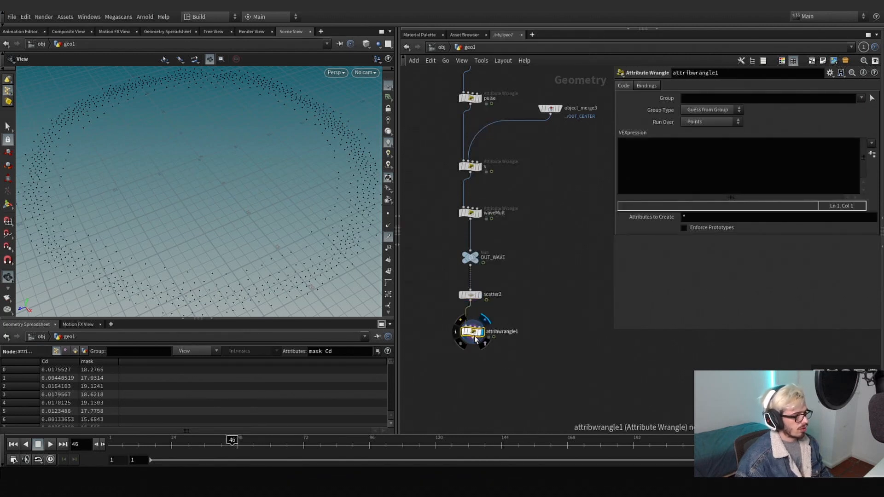
pyautogui.moveTo(474, 332); pyautogui.dragTo(470, 330)
pyautogui.doubleClick(500, 329)
pyautogui.write('remove')
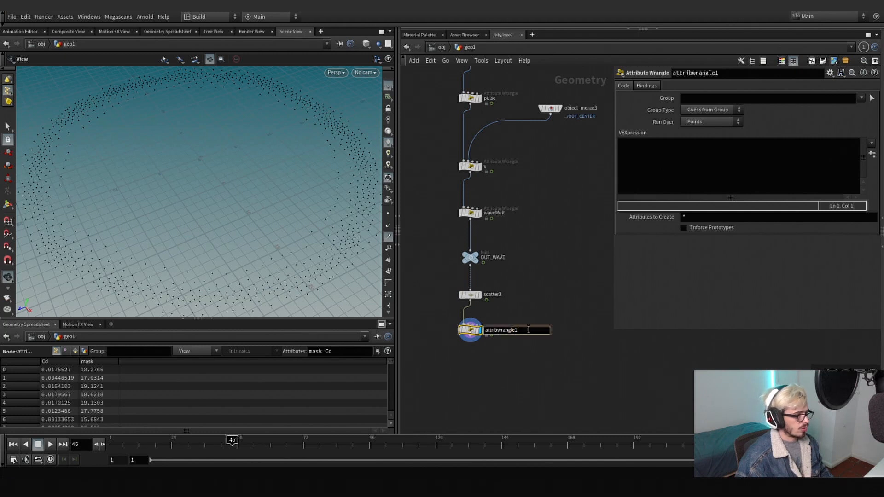
pyautogui.press('Return')
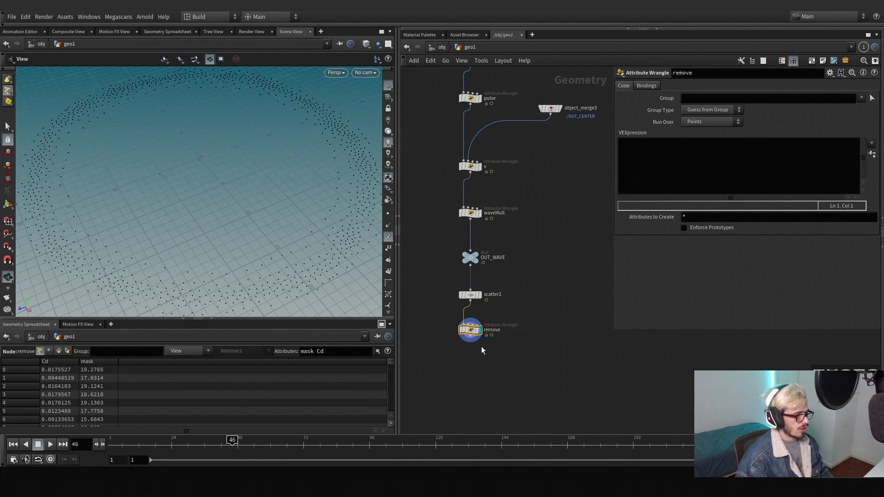
pyautogui.click(720, 192)
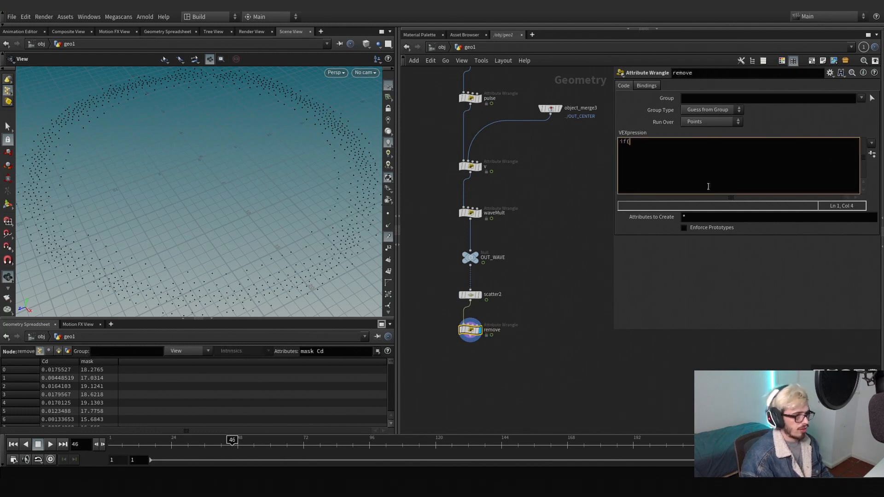
pyautogui.write('if(@')
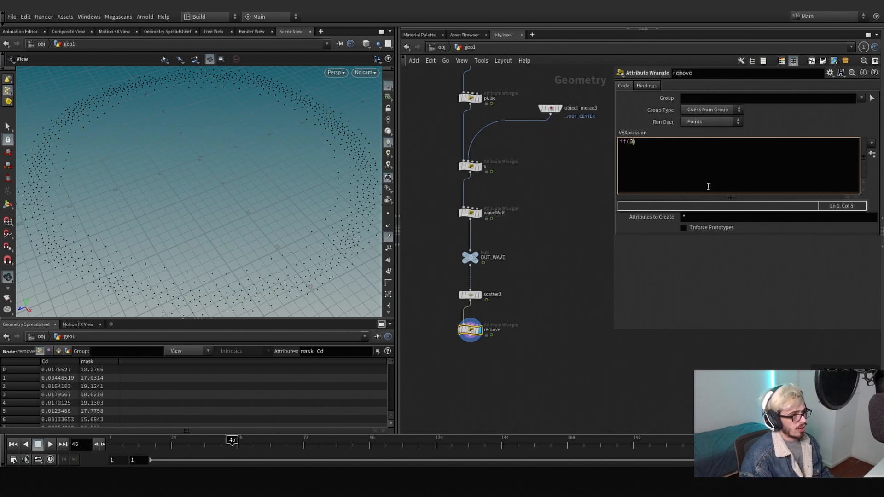
pyautogui.write('wave<.01){')
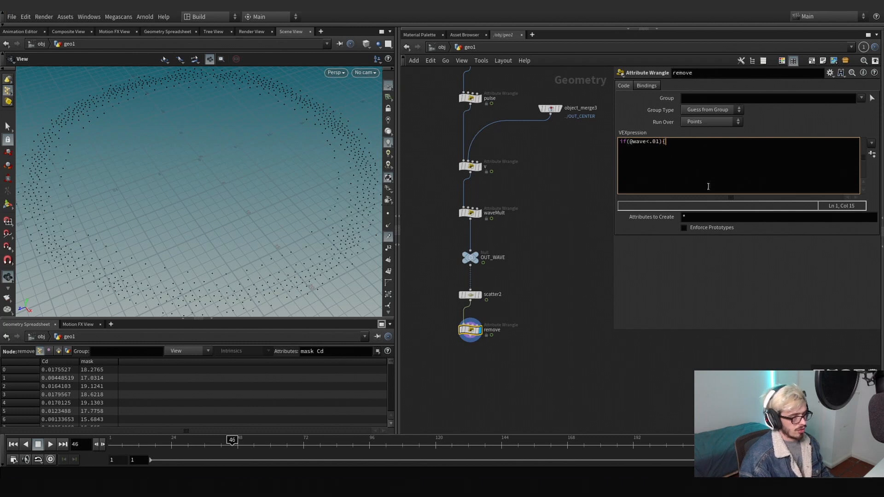
pyautogui.write('removepoint(')
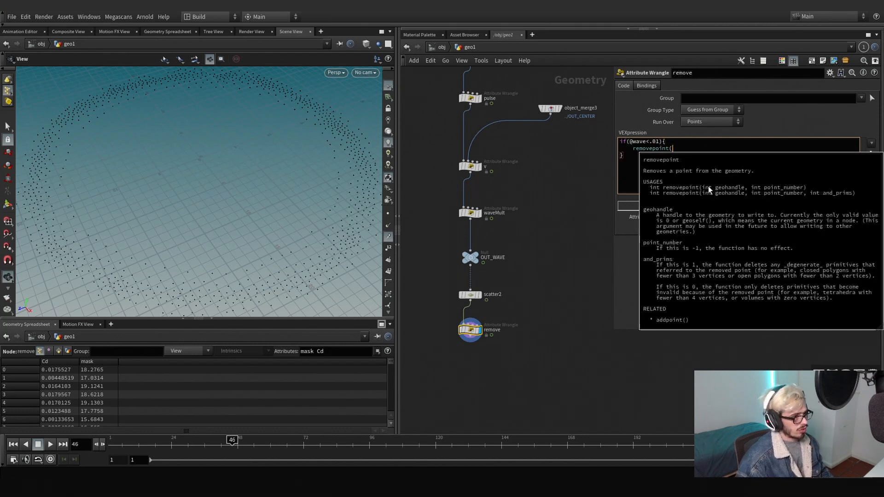
pyautogui.write('0,)')
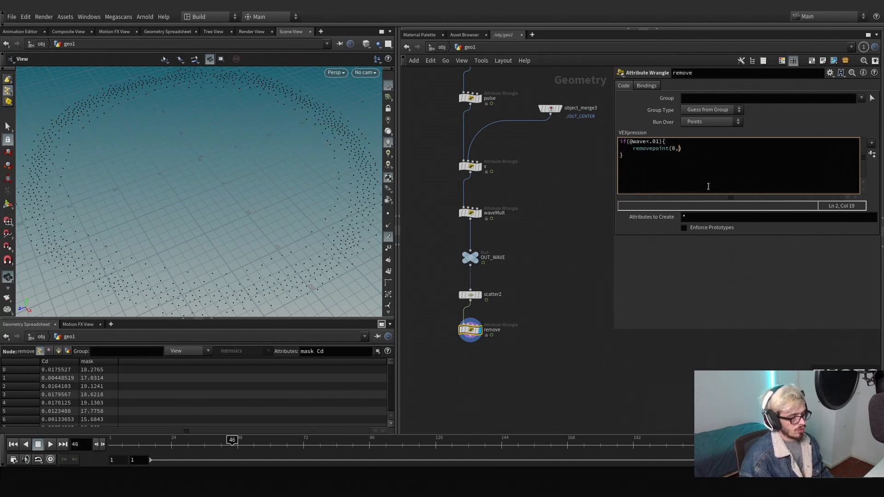
pyautogui.write('0,@ptnum);')
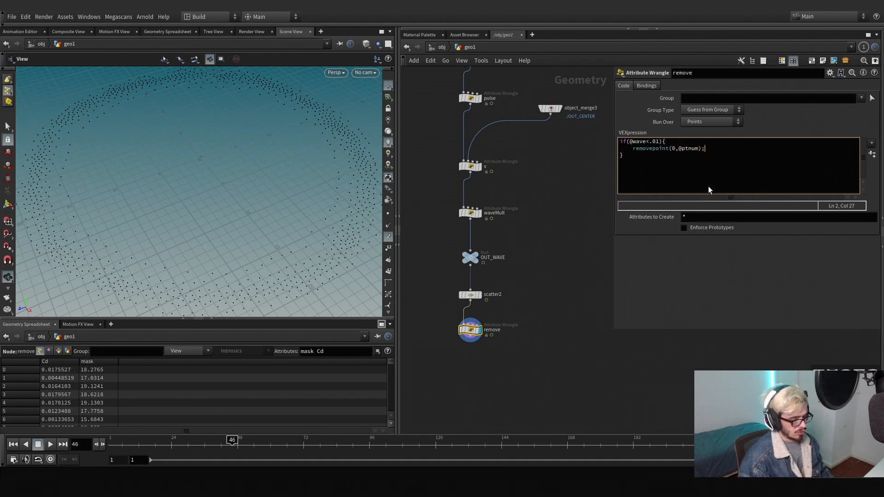
pyautogui.click(548, 402)
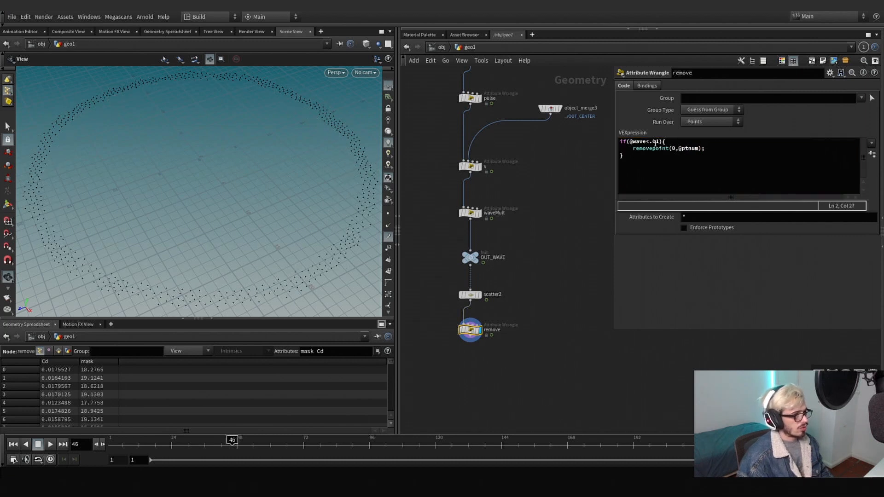
# Raise the wave threshold in the remove wrangle's condition to .03 and move the timeline to frame 21
pyautogui.click(656, 143)
pyautogui.click(565, 286)
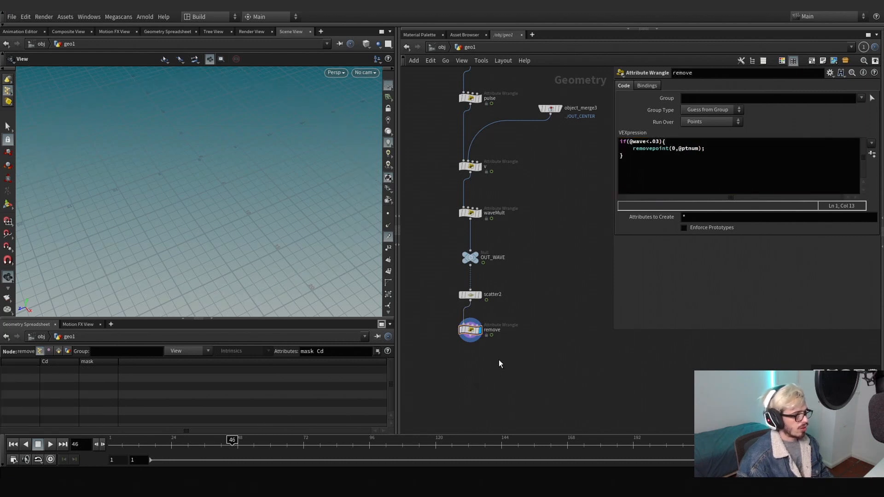
pyautogui.moveTo(180, 443)
pyautogui.mouseDown()
pyautogui.moveTo(151, 443)
pyautogui.moveTo(163, 444)
pyautogui.mouseUp()
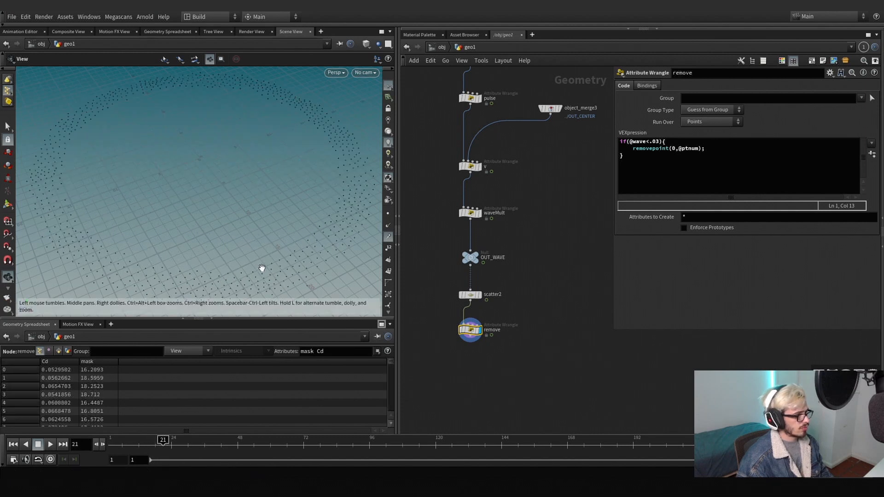
pyautogui.click(648, 163)
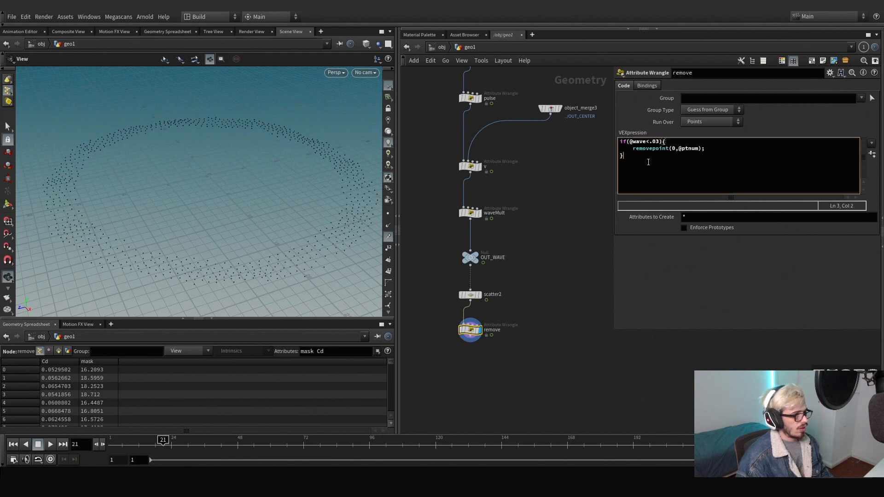
# Add an Attribute Noise node below the remove wrangle and make it the displayed node
pyautogui.press('Tab')
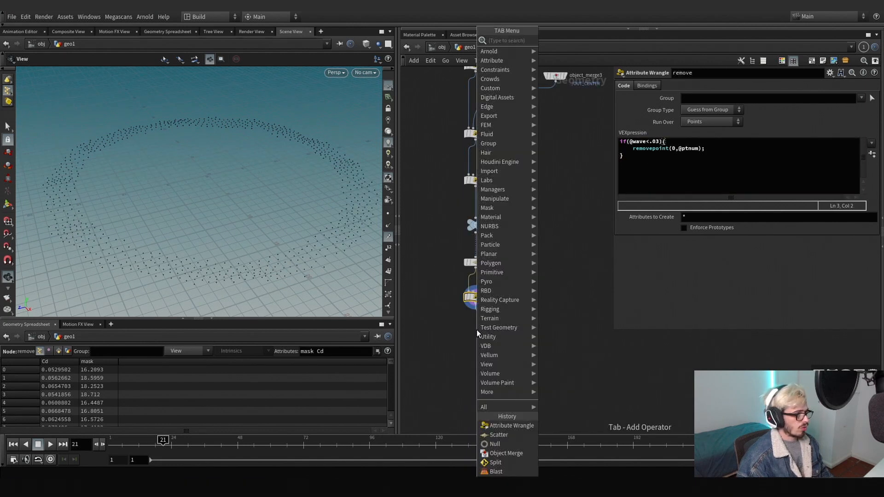
pyautogui.write('w')
pyautogui.press('BackSpace')
pyautogui.write('noise')
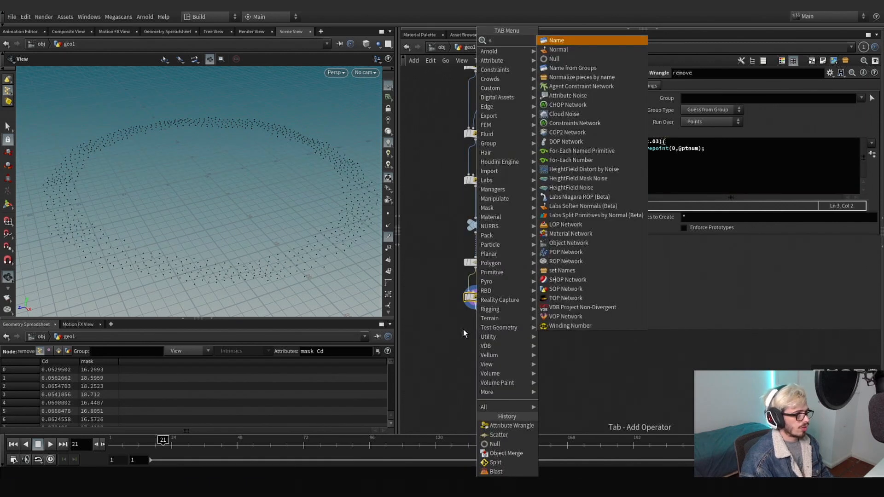
pyautogui.press('Return')
pyautogui.press('Return')
pyautogui.moveTo(478, 331); pyautogui.dragTo(477, 338)
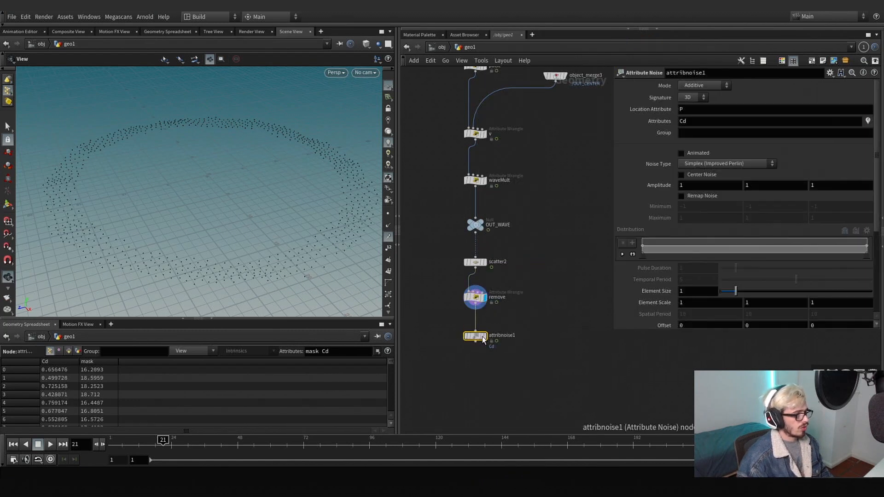
pyautogui.click(484, 337)
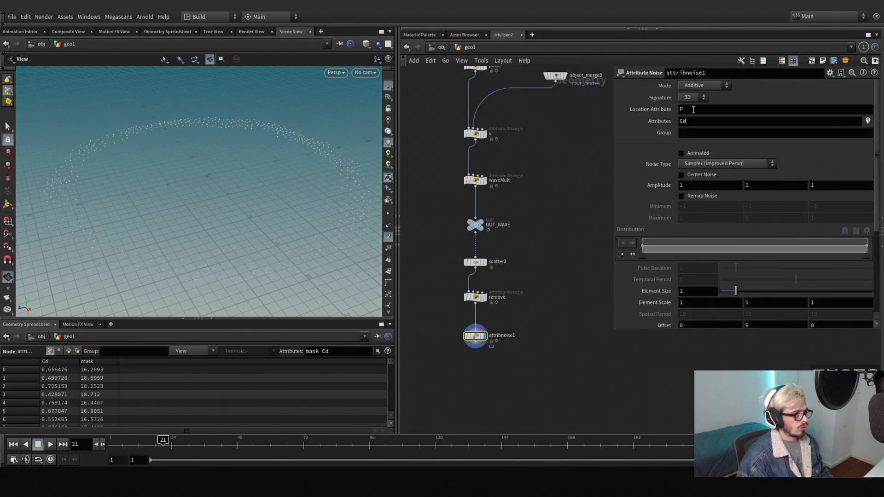
# Make the Attribute Noise affect the wave attribute, using Multiplicative mode and a 1D signature
pyautogui.doubleClick(700, 120)
pyautogui.write('wave')
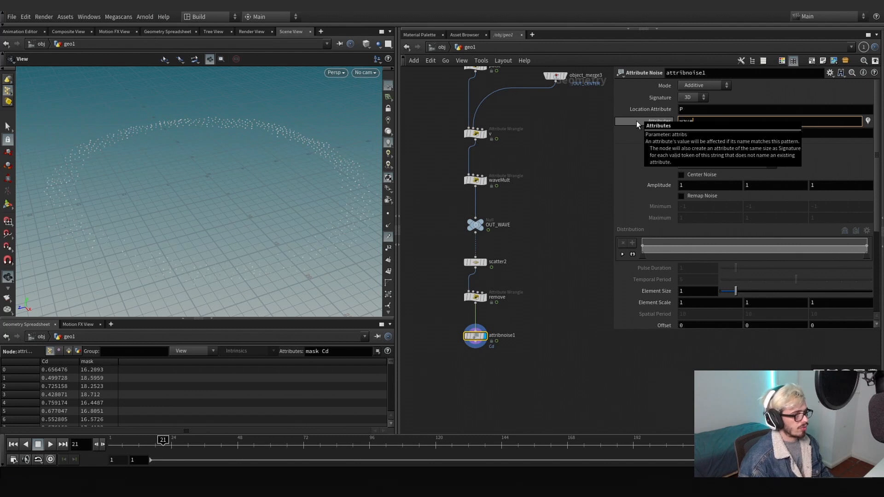
pyautogui.press('Return')
pyautogui.click(707, 85)
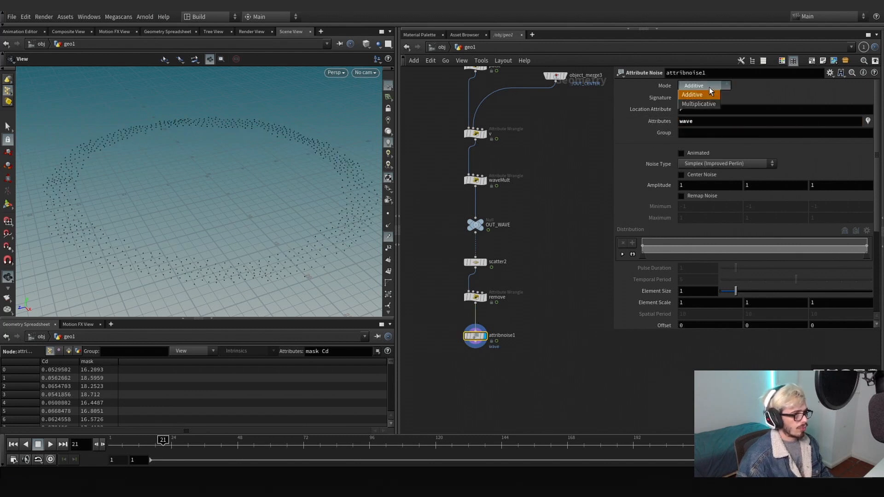
pyautogui.click(699, 104)
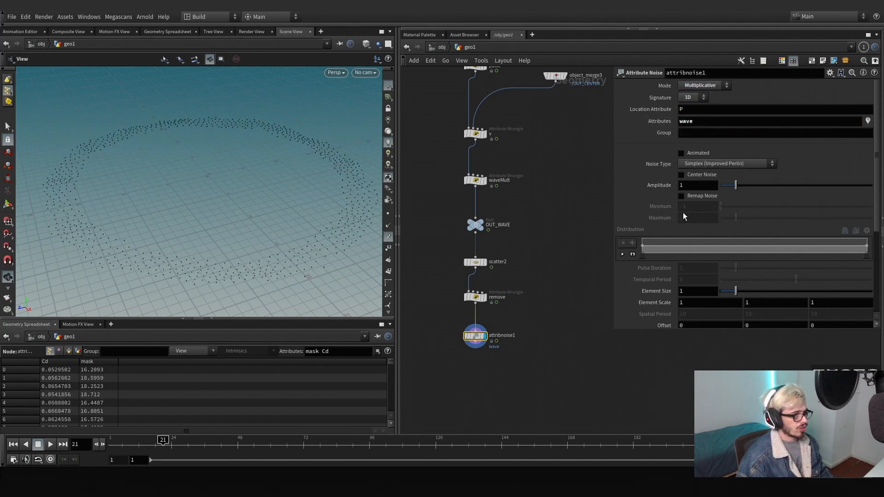
# Check the point attributes listed in the Attribute Noise node's info
pyautogui.middleClick(475, 336)
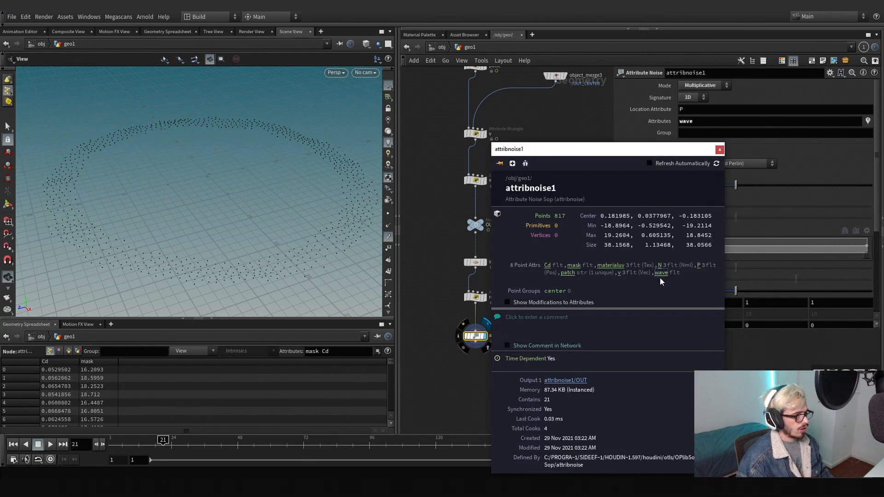
pyautogui.click(720, 150)
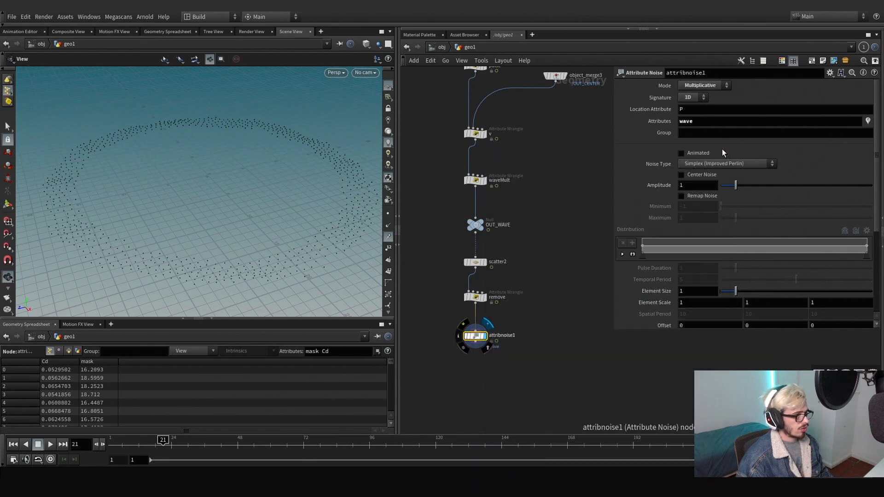
pyautogui.scroll(-2, 391, 283)
# Turn on the scene's wave visualizer so the scattered points are coloured by that attribute
pyautogui.rightClick(387, 274)
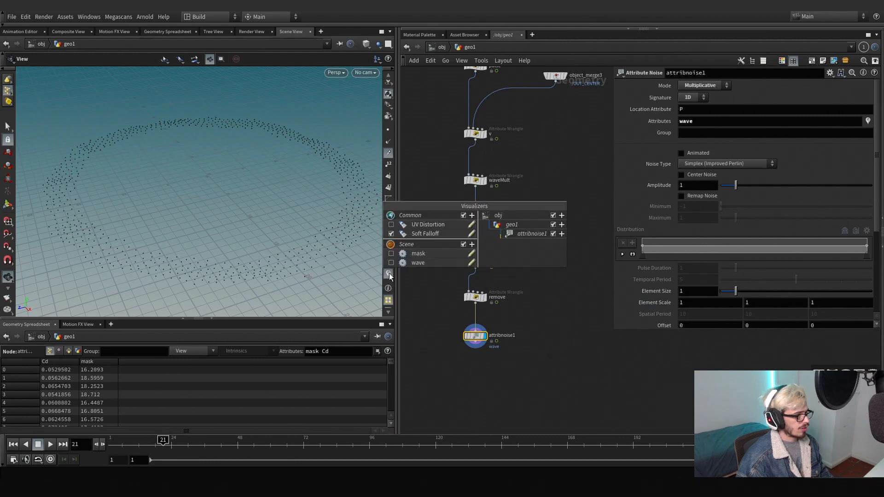
pyautogui.click(420, 262)
pyautogui.click(522, 357)
pyautogui.click(476, 337)
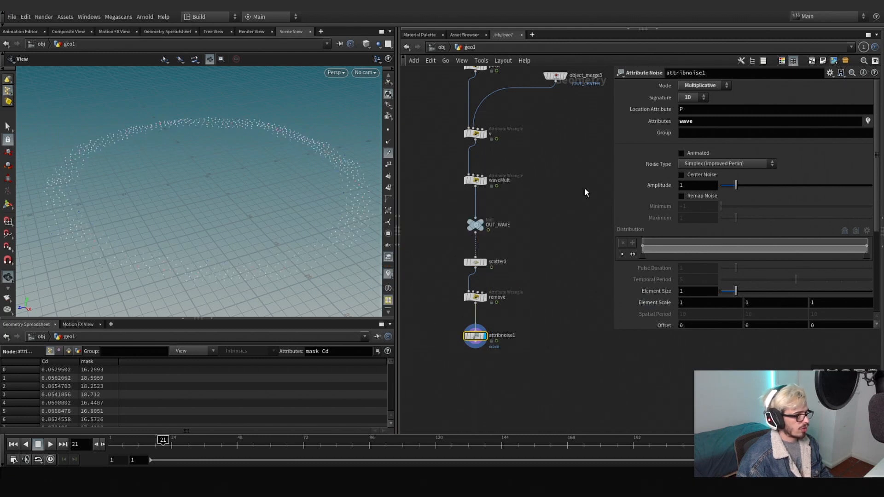
# Set the Attribute Noise amplitude to 4.51 and its element size to 6.07
pyautogui.moveTo(279, 262); pyautogui.dragTo(293, 276)
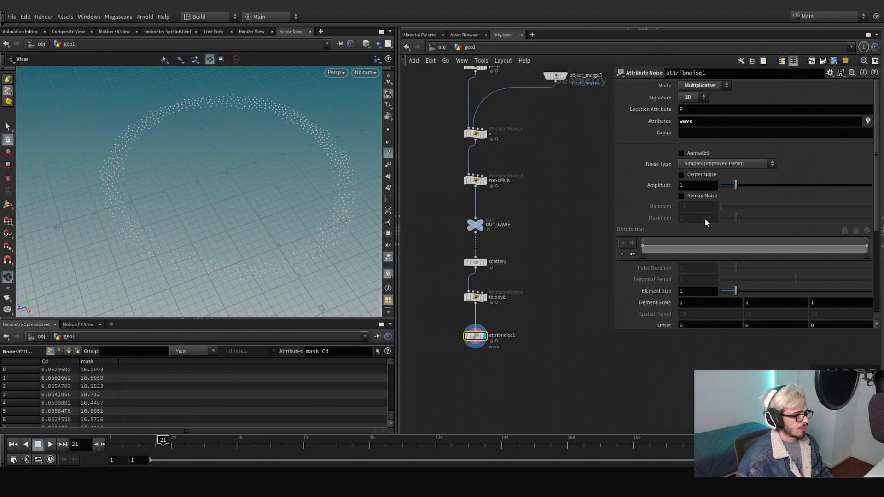
pyautogui.moveTo(780, 187)
pyautogui.mouseDown()
pyautogui.moveTo(835, 187)
pyautogui.moveTo(789, 188)
pyautogui.mouseUp()
pyautogui.moveTo(743, 292); pyautogui.dragTo(788, 297)
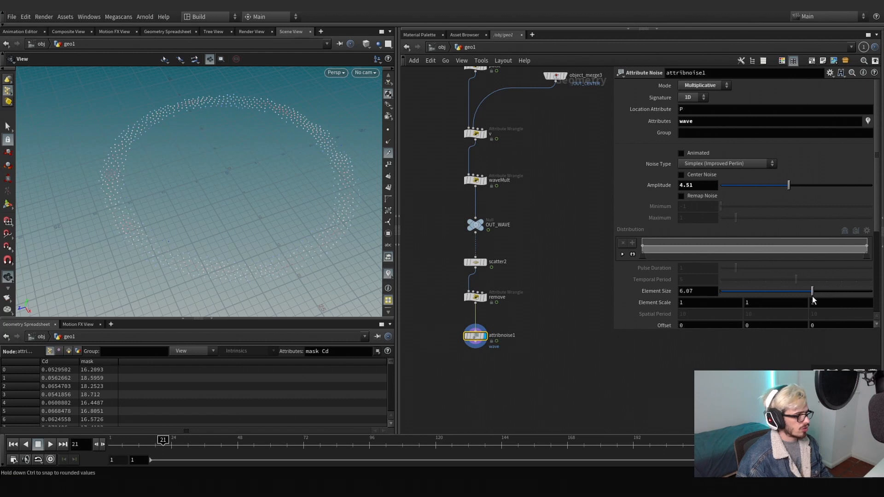
# On scatter2, set Force Total Count to 20000 and turn off Relax Iterations
pyautogui.click(475, 262)
pyautogui.click(685, 177)
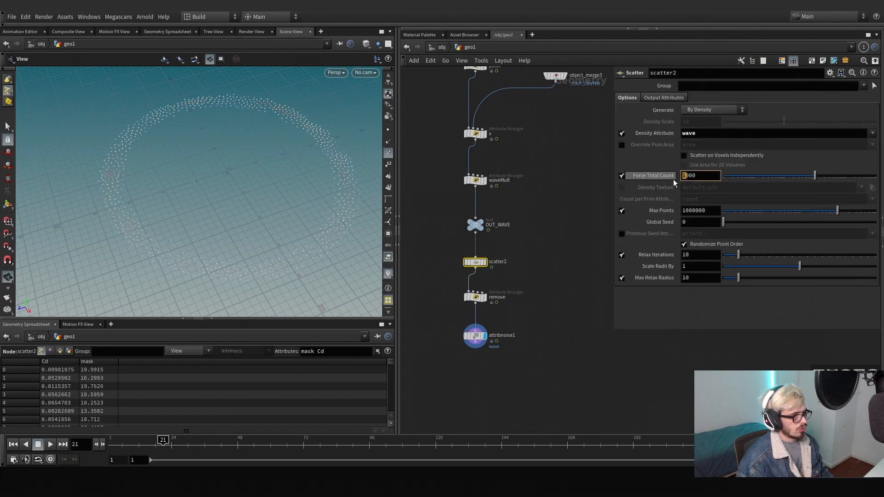
pyautogui.write('0')
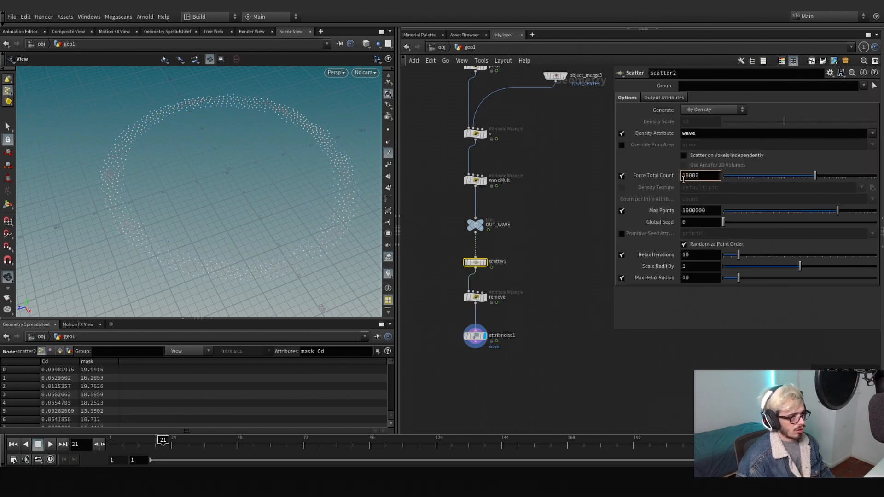
pyautogui.press('Return')
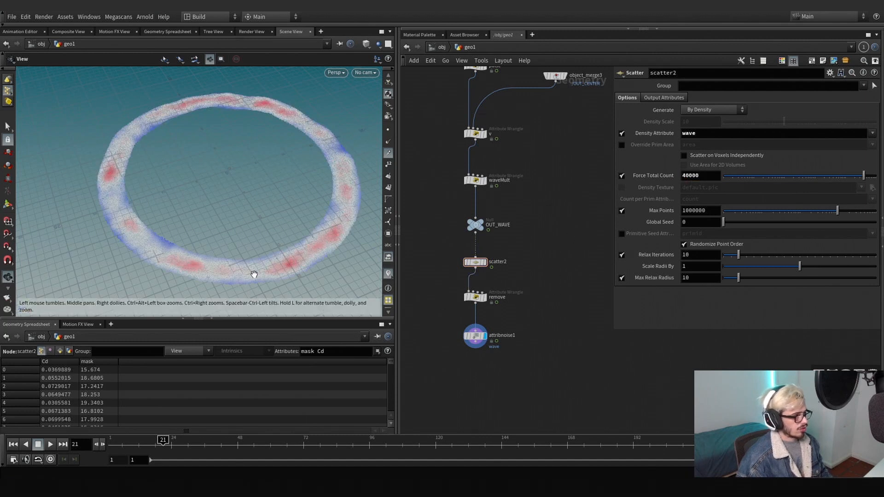
pyautogui.scroll(5, 254, 275)
pyautogui.press('Return')
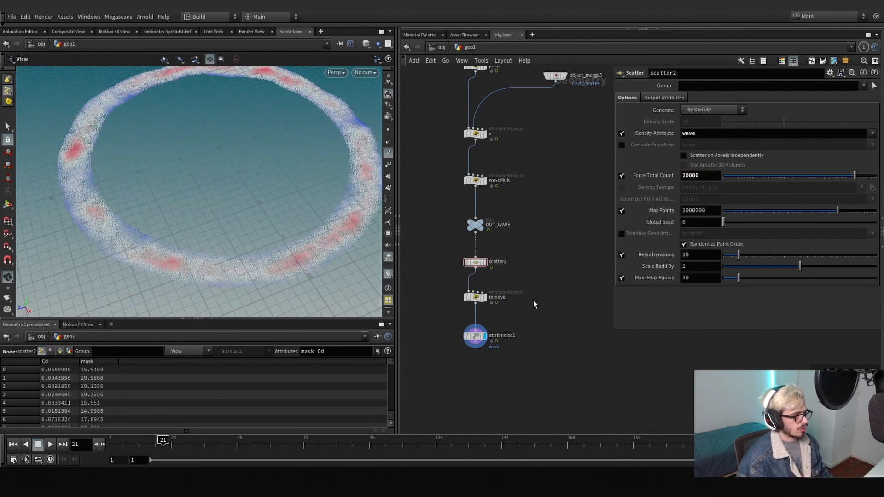
pyautogui.moveTo(520, 302); pyautogui.dragTo(529, 333)
pyautogui.click(622, 255)
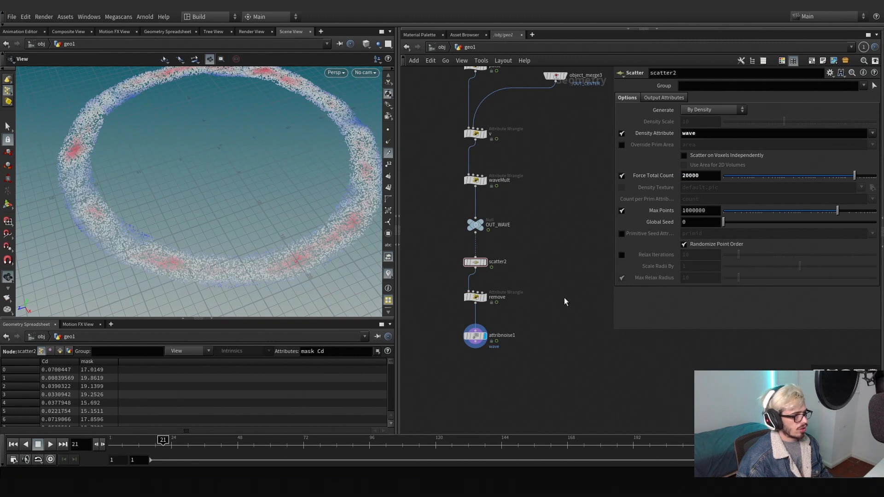
# Add wave to the Geometry Spreadsheet's attribute filter for attribnoise1 and sort the points by wave, highest first
pyautogui.click(475, 335)
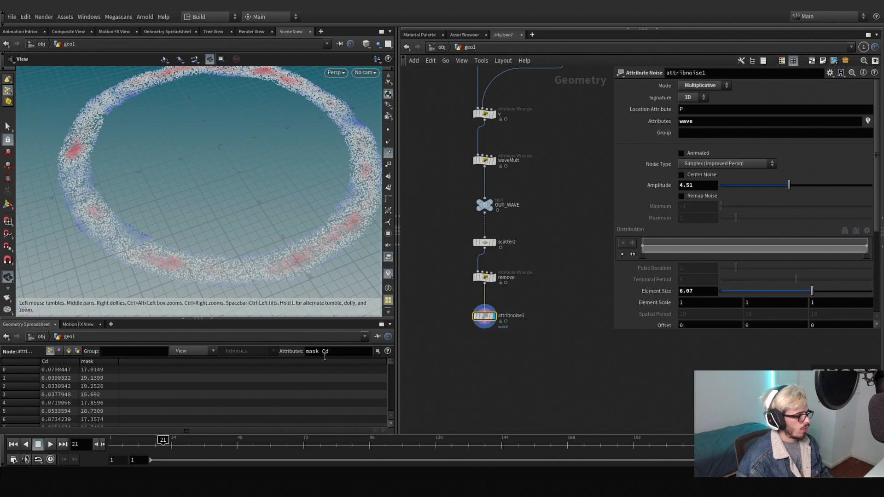
pyautogui.click(338, 352)
pyautogui.press('Return')
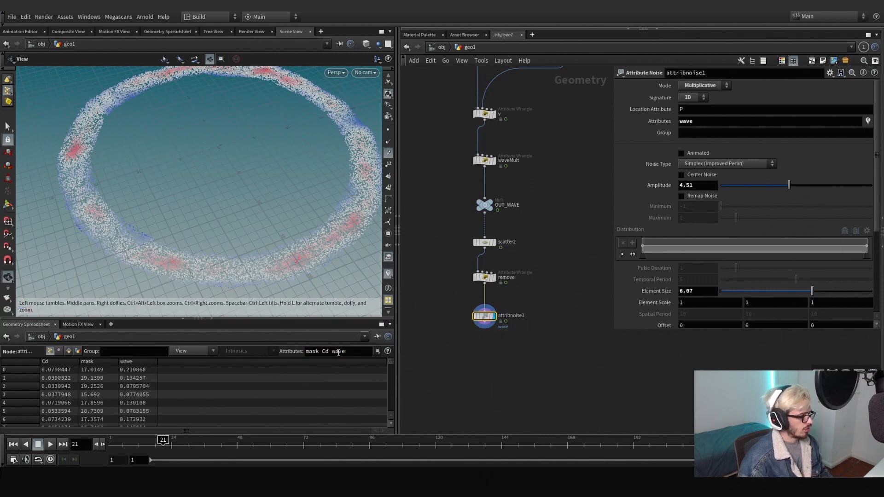
pyautogui.click(142, 360)
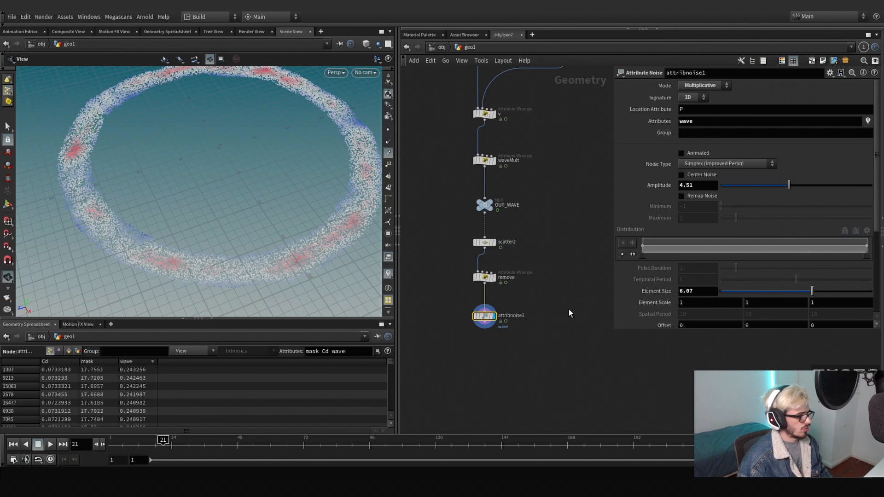
# Turn on Remap Noise for attribnoise1 with a minimum of 0.49 and a maximum of 1
pyautogui.click(681, 197)
pyautogui.moveTo(726, 208); pyautogui.dragTo(729, 210)
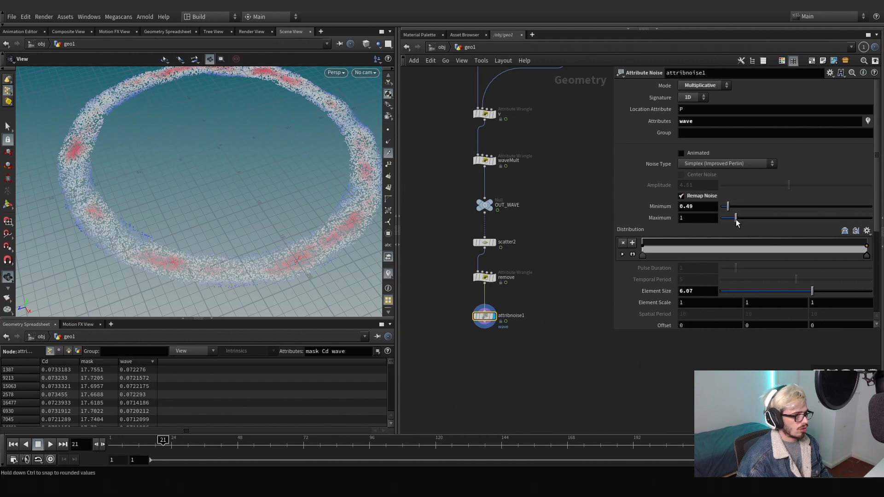
pyautogui.moveTo(147, 444)
pyautogui.mouseDown()
pyautogui.moveTo(121, 444)
pyautogui.moveTo(138, 443)
pyautogui.mouseUp()
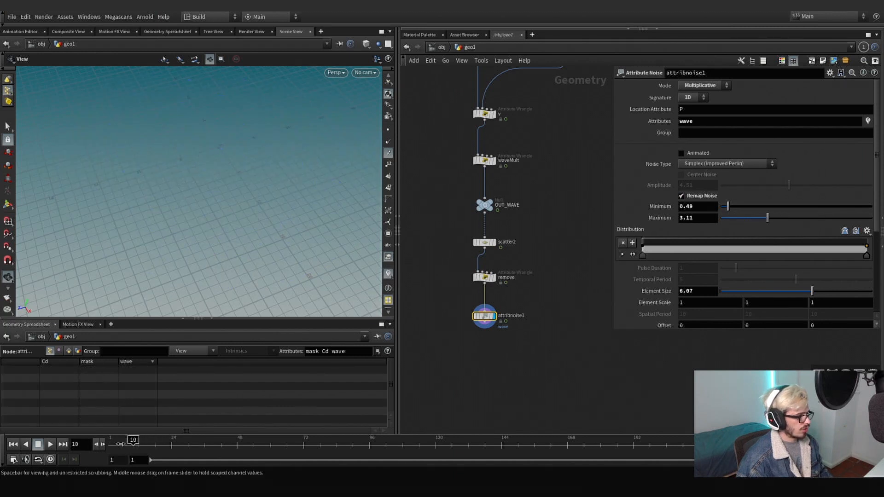
pyautogui.doubleClick(686, 219)
pyautogui.write('11')
pyautogui.press('Return')
# Inspect the wave values at frame 12 sorted lowest first and highest first, and move to frame 28
pyautogui.click(141, 363)
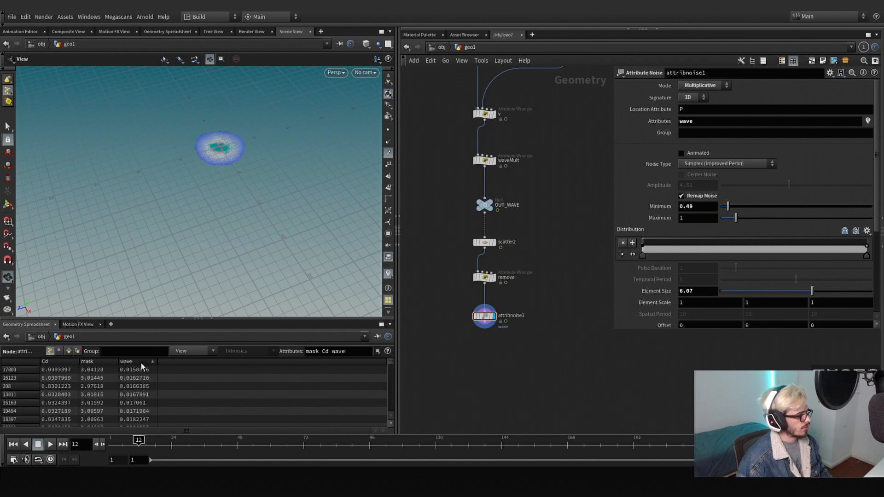
pyautogui.click(141, 362)
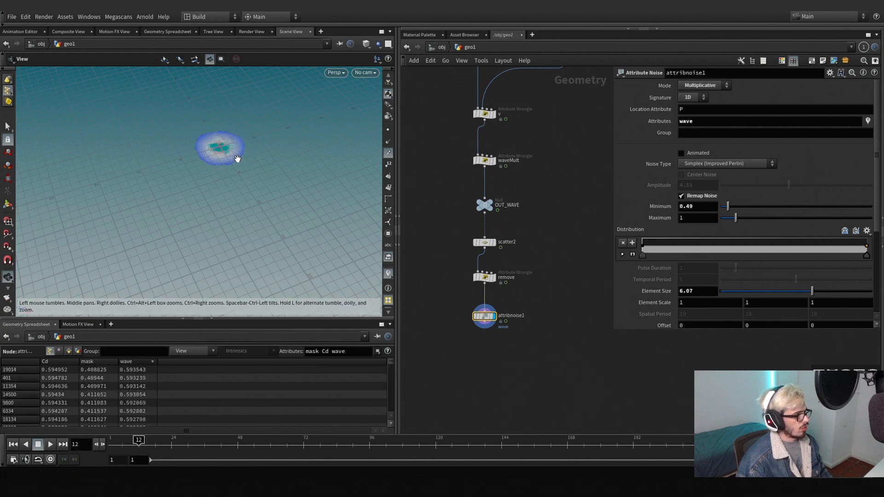
pyautogui.moveTo(238, 159); pyautogui.dragTo(243, 153)
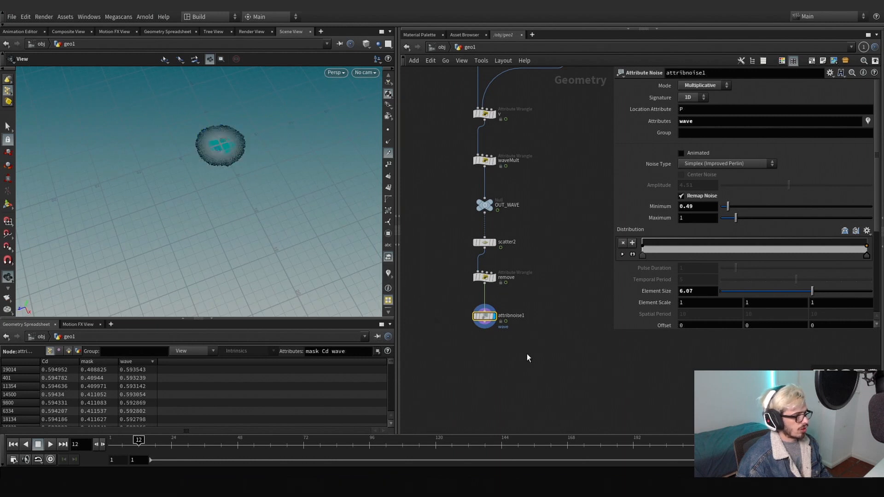
pyautogui.moveTo(169, 445); pyautogui.dragTo(182, 445)
# Select the 14 ground and rock nodes and move them as a block clear of the wave network
pyautogui.scroll(-3, 447, 170)
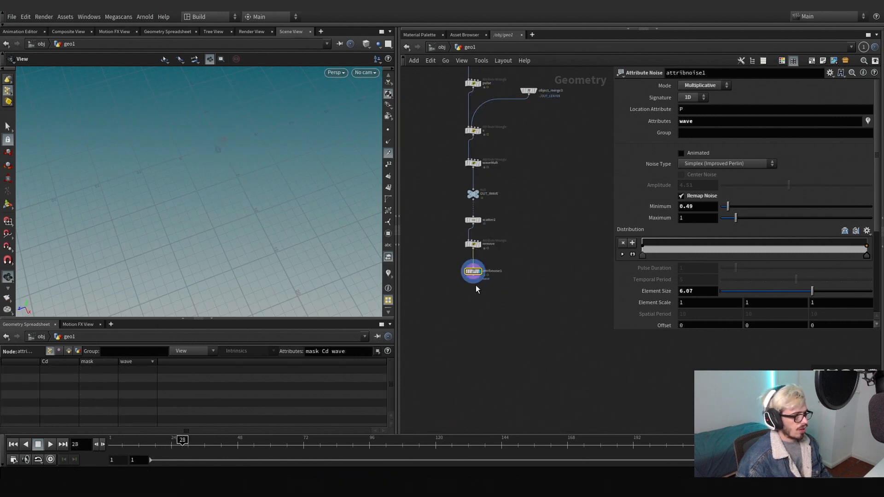
pyautogui.moveTo(517, 296); pyautogui.dragTo(457, 266)
pyautogui.press('h')
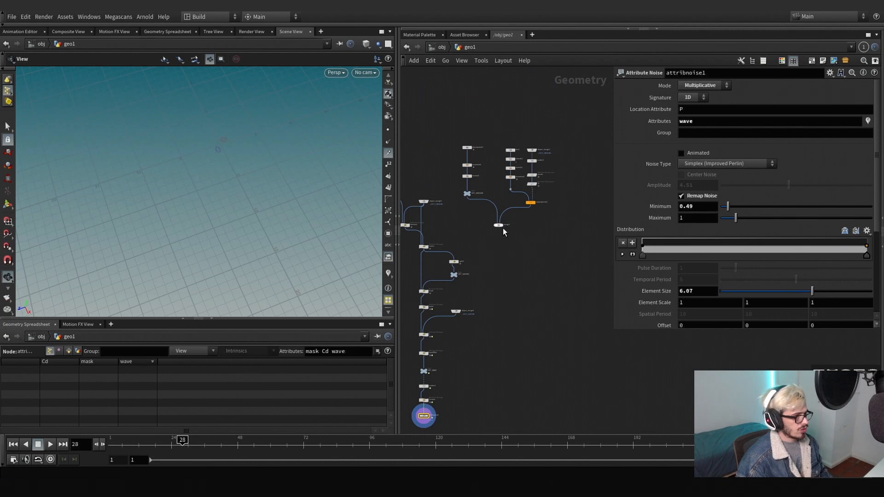
pyautogui.moveTo(554, 233); pyautogui.dragTo(453, 134)
pyautogui.moveTo(470, 199); pyautogui.dragTo(525, 300)
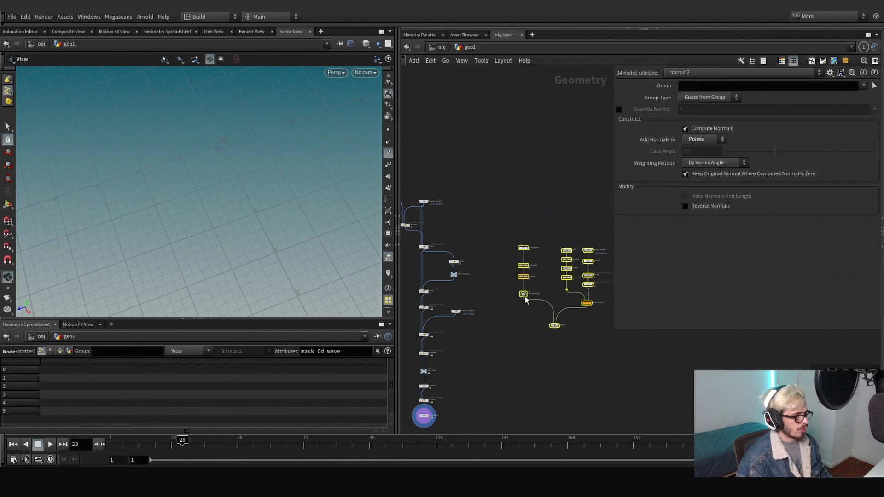
# Display OUT_GROUND and switch the display to copytopoints1 to show only the scattered rocks
pyautogui.scroll(5, 523, 293)
pyautogui.click(532, 296)
pyautogui.click(526, 300)
pyautogui.scroll(-2, 584, 295)
pyautogui.moveTo(585, 294); pyautogui.dragTo(465, 288, button='middle')
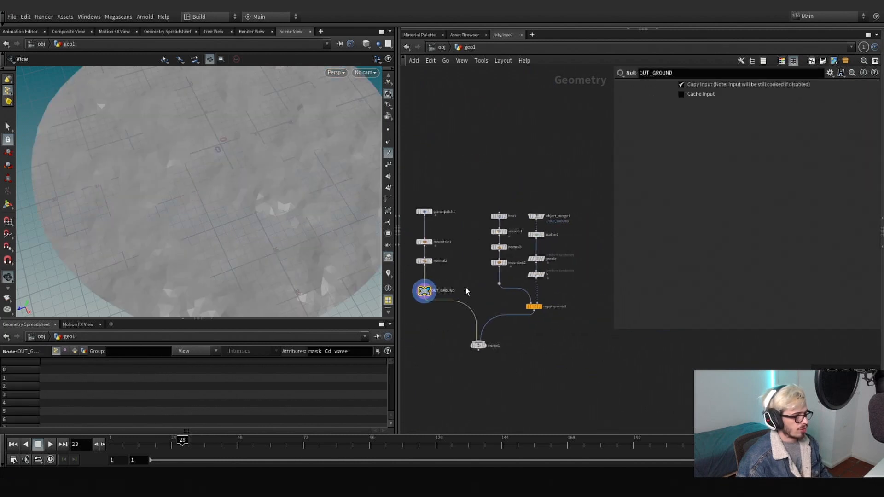
pyautogui.scroll(4, 523, 290)
pyautogui.click(554, 319)
pyautogui.click(545, 319)
pyautogui.scroll(-4, 214, 225)
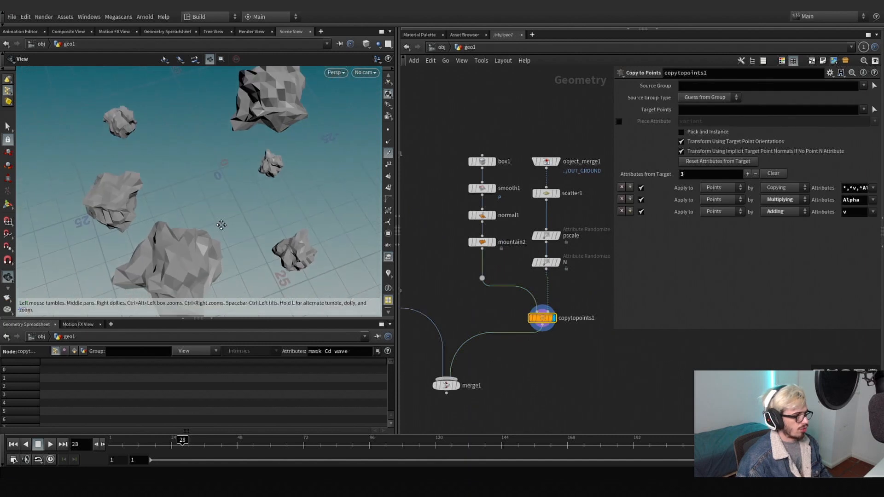
pyautogui.moveTo(221, 225); pyautogui.dragTo(218, 201, button='middle')
pyautogui.press('Tab')
pyautogui.write('wr')
pyautogui.press('Return')
pyautogui.click(507, 392)
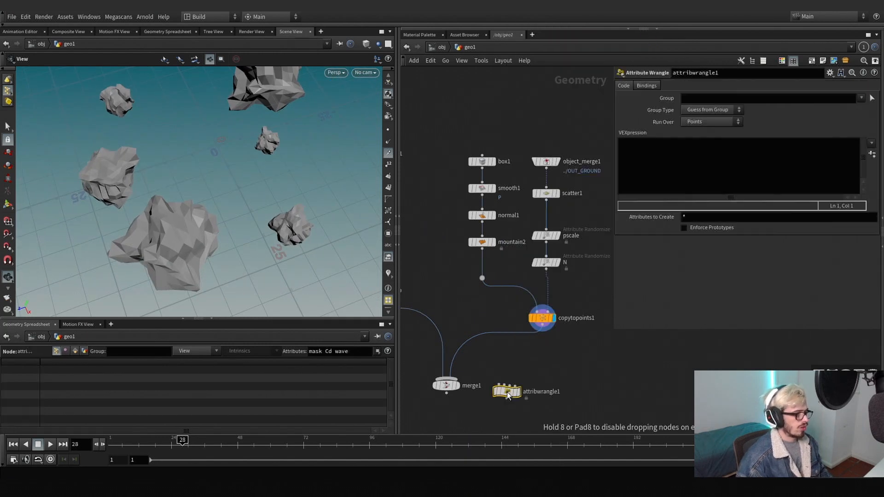
pyautogui.hotkey('ctrl', 'z')
# Insert a Null node between copytopoints1 and merge1
pyautogui.press('Tab')
pyautogui.write('nu')
pyautogui.press('Return')
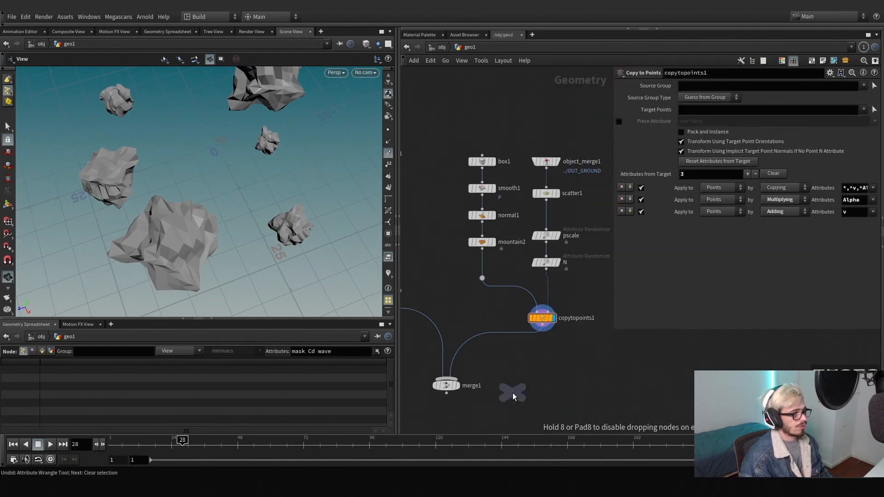
pyautogui.click(512, 393)
pyautogui.moveTo(513, 393); pyautogui.dragTo(542, 347)
# Rename the new null below copytopoints1 as OUT_ROCKS
pyautogui.doubleClick(543, 347)
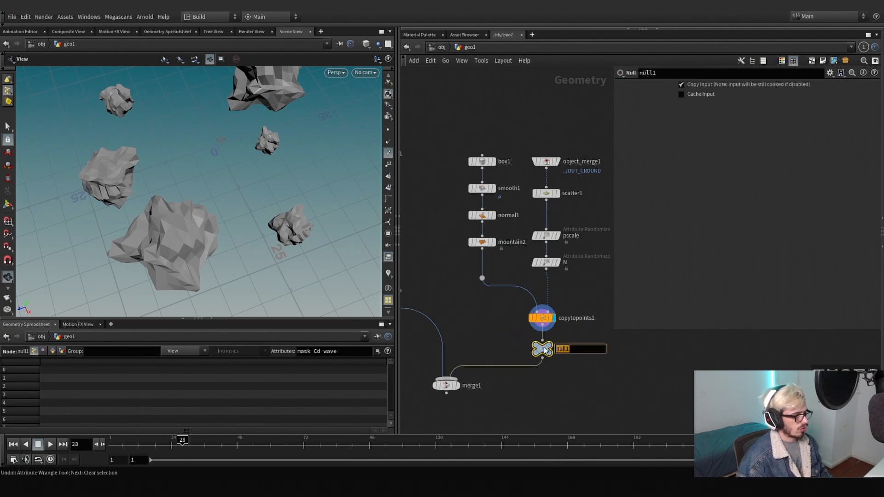
pyautogui.write('OUT_ROCKs')
pyautogui.press('Return')
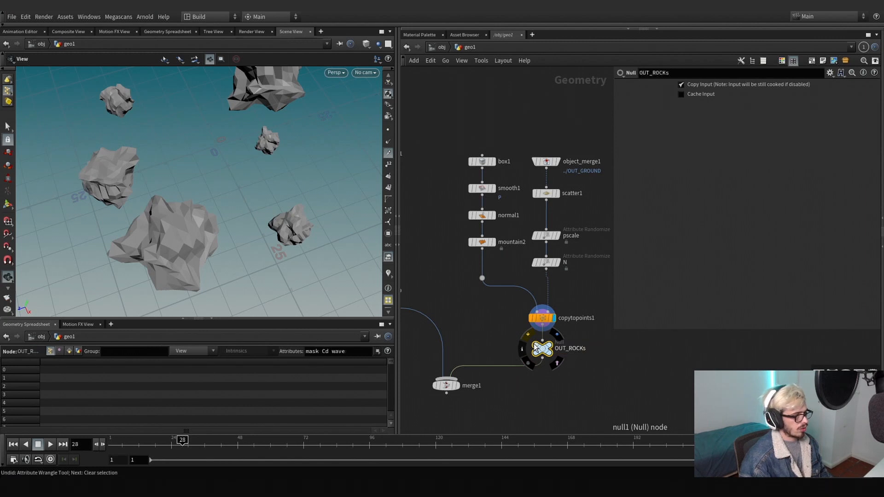
pyautogui.doubleClick(588, 348)
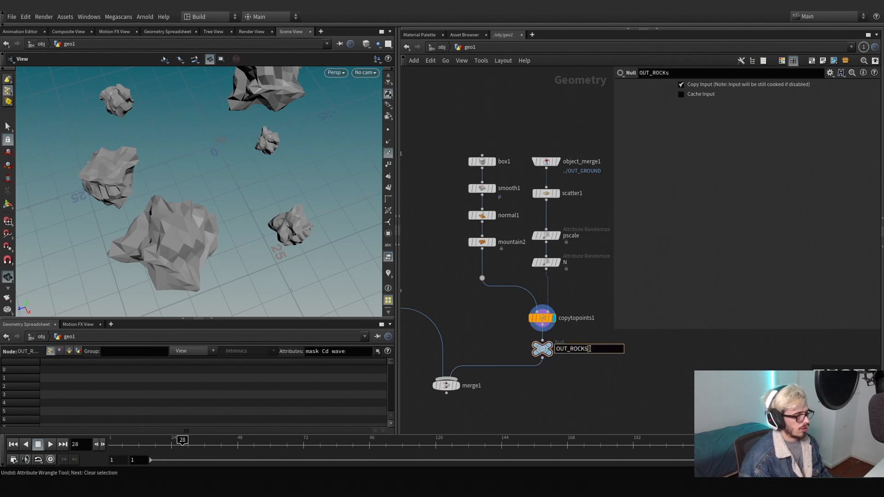
pyautogui.press('BackSpace')
pyautogui.write('S')
pyautogui.press('Return')
# Add an Object Merge that references ../OUT_ROCKS and place it beside attribnoise1 in the wave network
pyautogui.scroll(-6, 575, 341)
pyautogui.press('Tab')
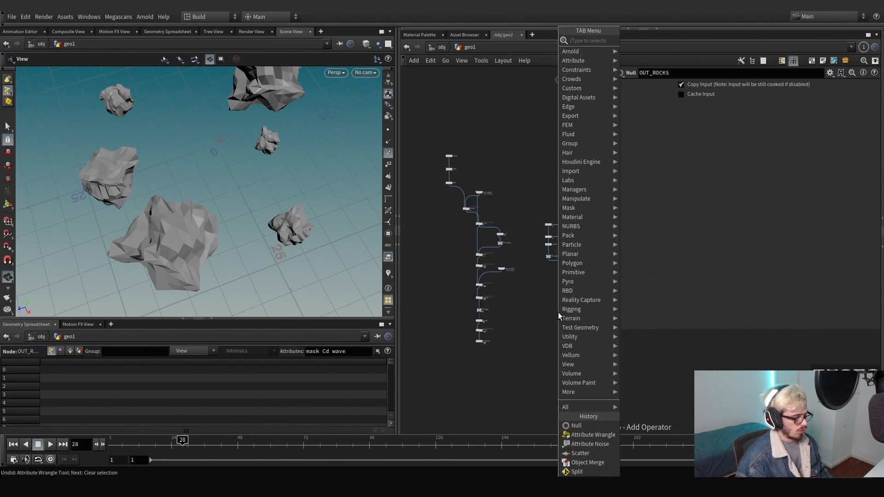
pyautogui.write('obj')
pyautogui.press('Return')
pyautogui.click(582, 293)
pyautogui.scroll(4, 594, 285)
pyautogui.moveTo(593, 285); pyautogui.dragTo(557, 324)
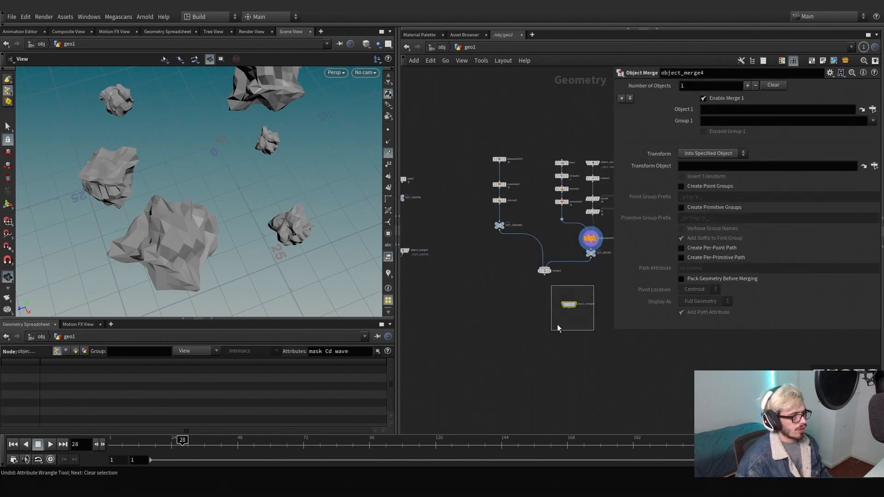
pyautogui.moveTo(590, 253); pyautogui.dragTo(706, 110)
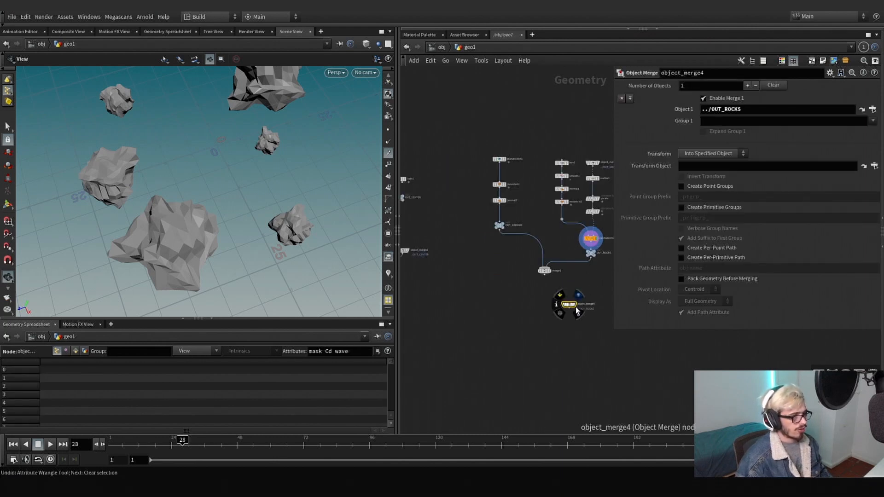
pyautogui.moveTo(575, 310); pyautogui.dragTo(567, 259)
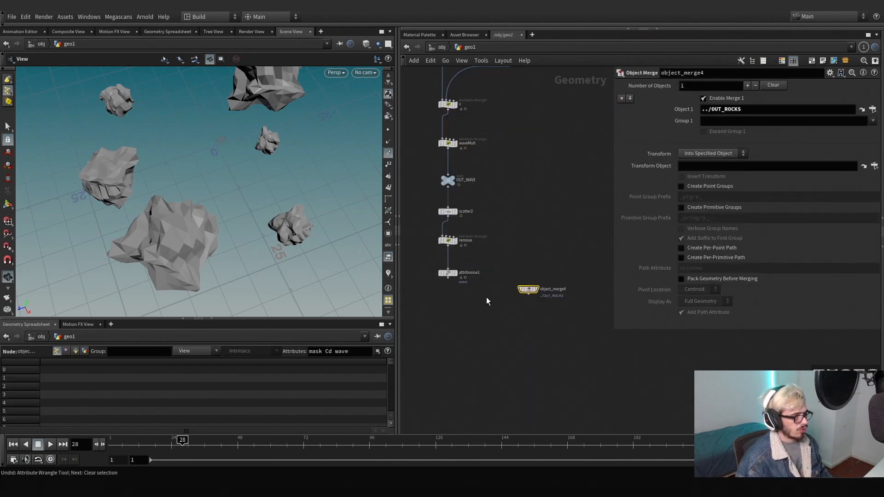
pyautogui.scroll(3, 460, 290)
pyautogui.click(457, 261)
pyautogui.press('Tab')
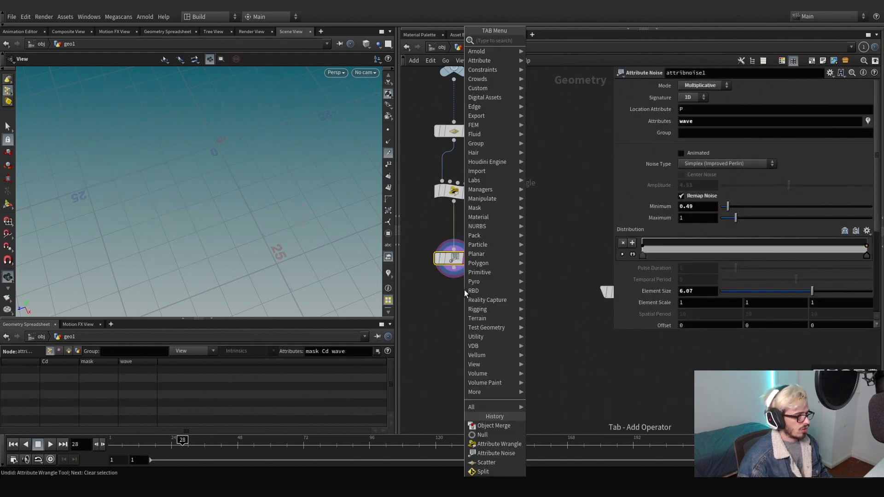
pyautogui.write('wra')
pyautogui.press('Return')
pyautogui.click(455, 320)
pyautogui.click(454, 268)
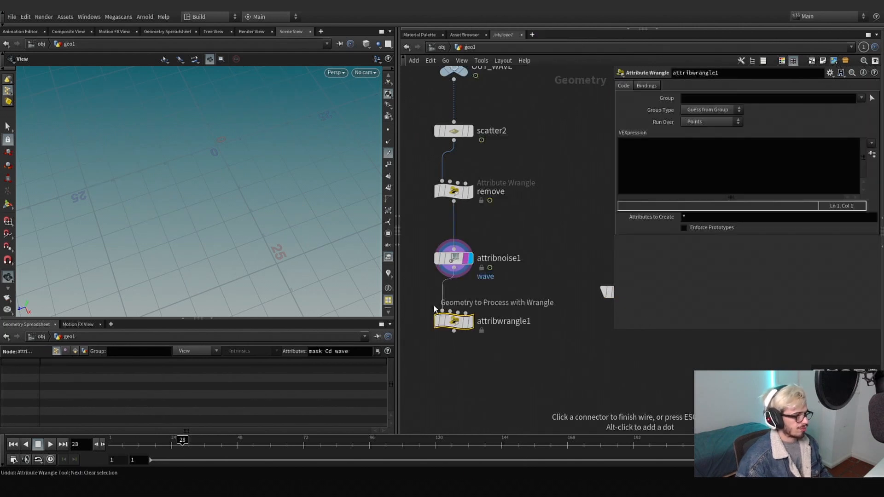
pyautogui.click(435, 307)
pyautogui.moveTo(456, 322); pyautogui.dragTo(457, 331)
pyautogui.moveTo(510, 305); pyautogui.dragTo(482, 270, button='middle')
pyautogui.click(448, 299)
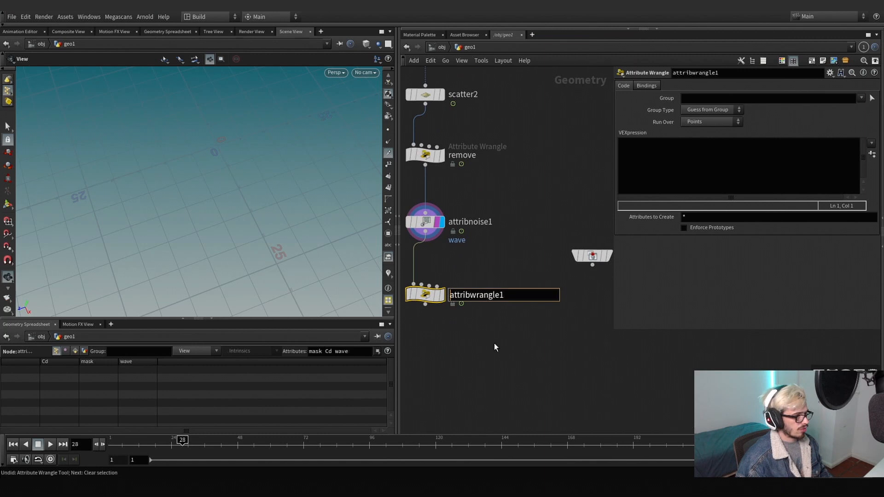
pyautogui.click(494, 345)
pyautogui.click(431, 293)
pyautogui.press('Delete')
# Add a Group Create node below attribnoise1, wiring attribnoise1 to its first input and the rocks' Object Merge to its Bounding Object input
pyautogui.press('Tab')
pyautogui.write('group')
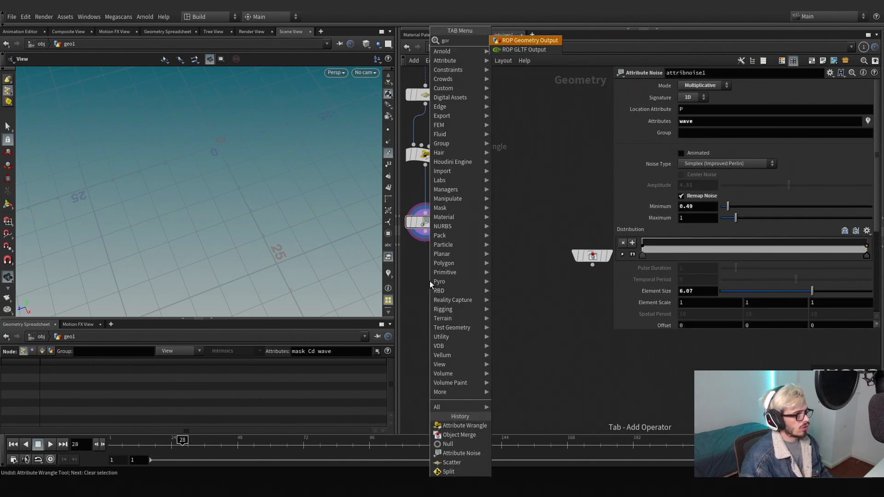
pyautogui.press('Return')
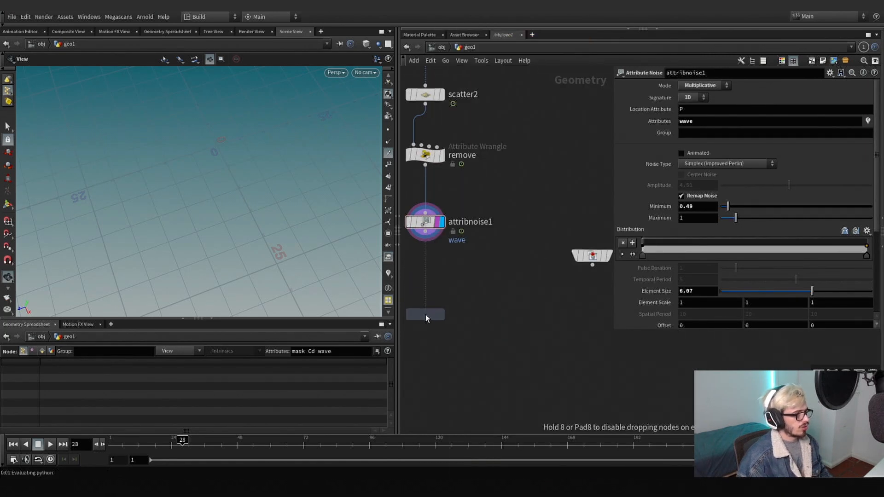
pyautogui.click(426, 314)
pyautogui.click(425, 232)
pyautogui.click(419, 303)
pyautogui.click(594, 268)
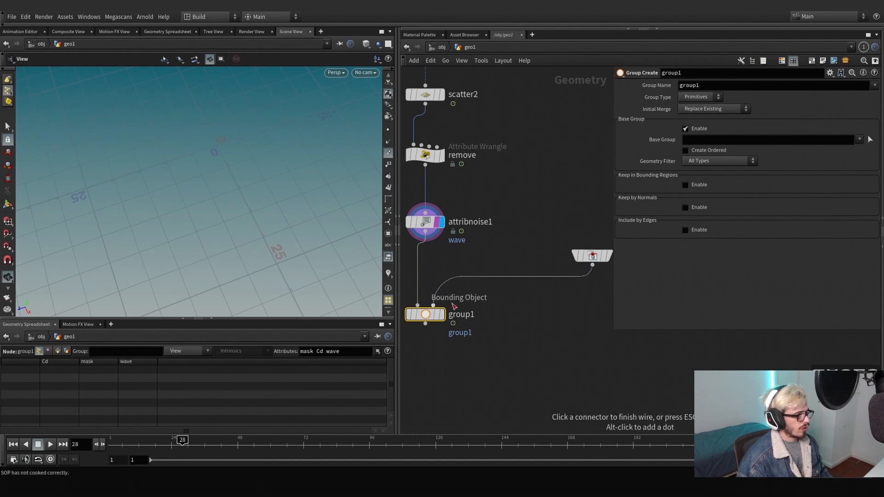
pyautogui.click(434, 306)
# Template the rocks' Object Merge, display group1 and move to frame 41 to view the points against the rocks
pyautogui.moveTo(585, 266); pyautogui.dragTo(563, 269, button='middle')
pyautogui.click(579, 260)
pyautogui.moveTo(530, 315); pyautogui.dragTo(566, 290, button='middle')
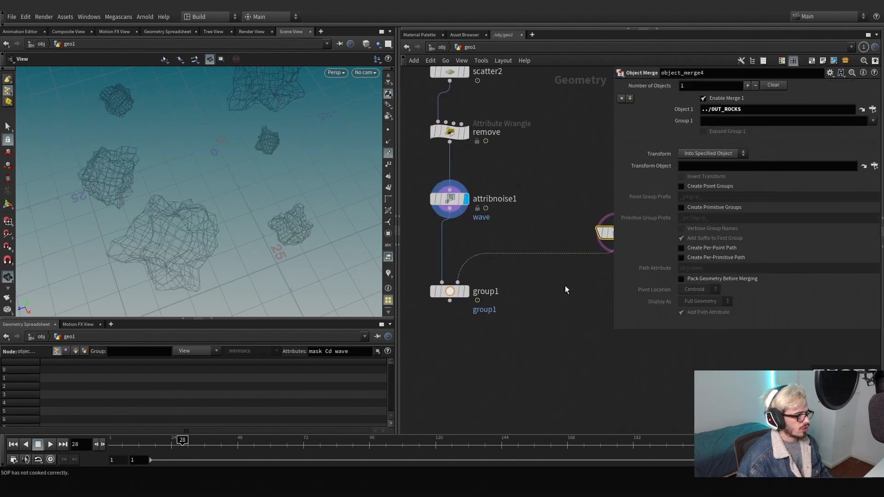
pyautogui.click(450, 291)
pyautogui.moveTo(187, 441); pyautogui.dragTo(219, 440)
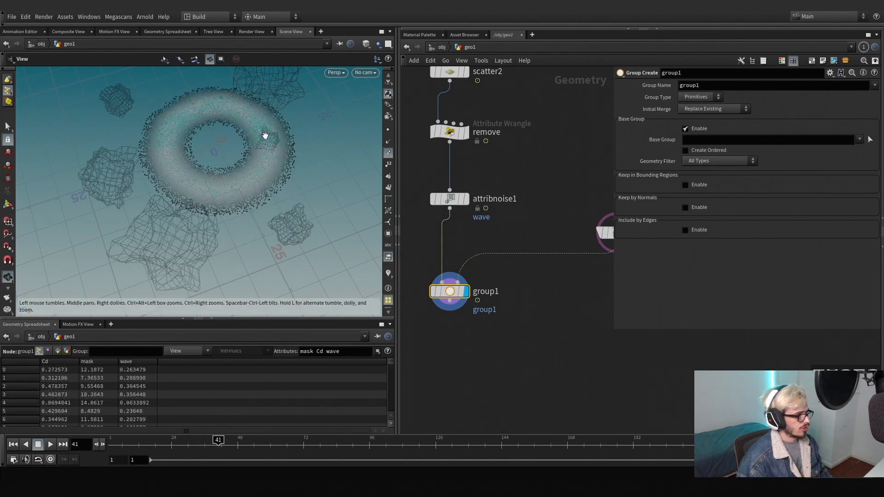
pyautogui.moveTo(264, 172); pyautogui.dragTo(263, 179)
pyautogui.moveTo(258, 175); pyautogui.dragTo(260, 174)
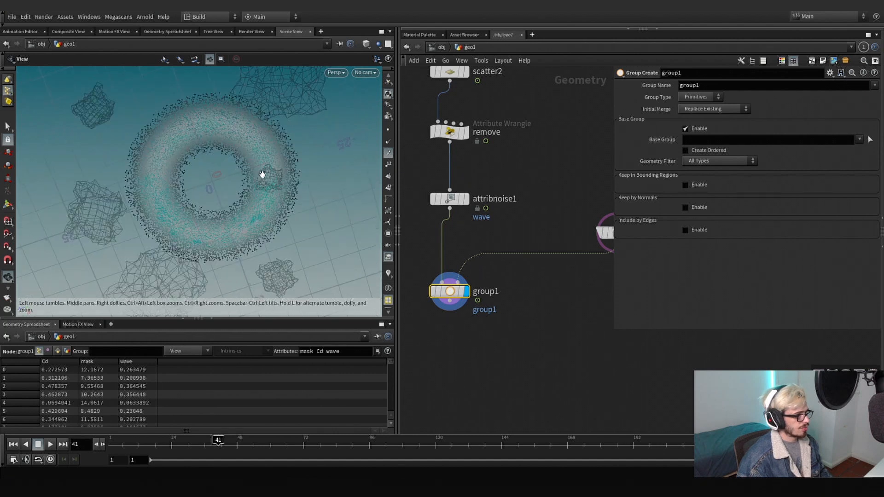
# Set group1 to Points, disable Base Group, and enable Keep in Bounding Regions using Bounding Object (points or vertices only)
pyautogui.click(699, 96)
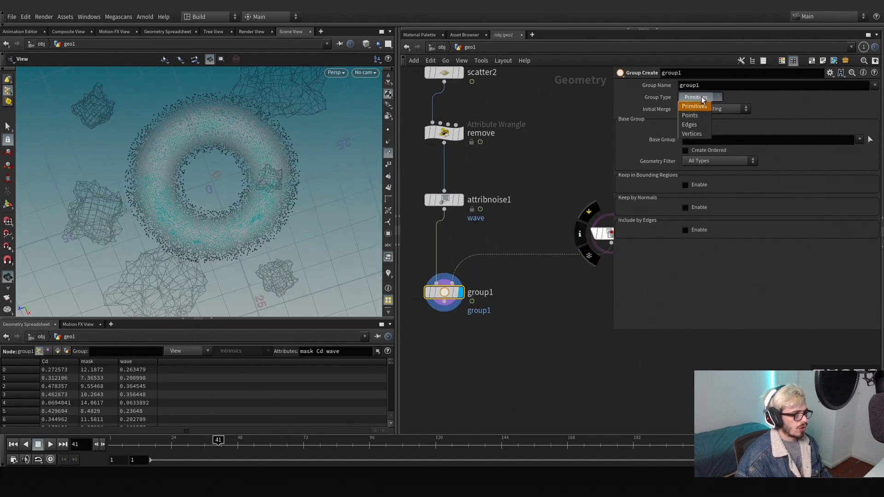
pyautogui.click(696, 103)
pyautogui.click(695, 128)
pyautogui.click(697, 154)
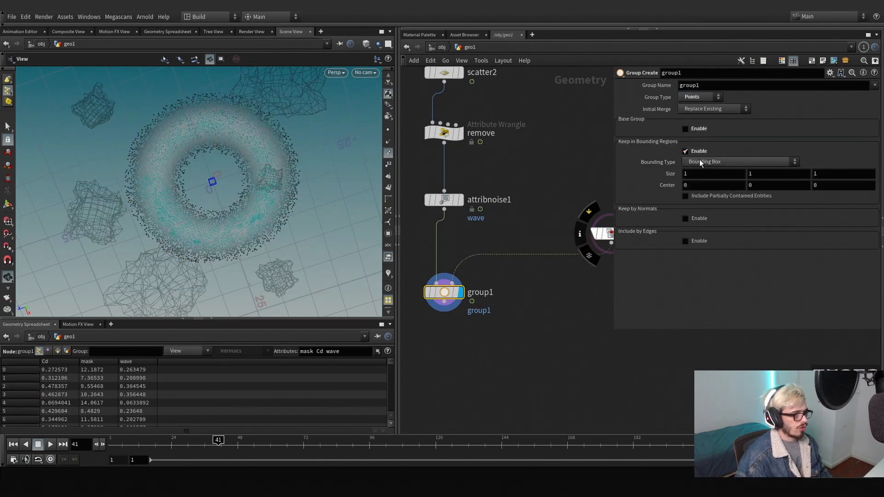
pyautogui.click(713, 161)
pyautogui.click(717, 186)
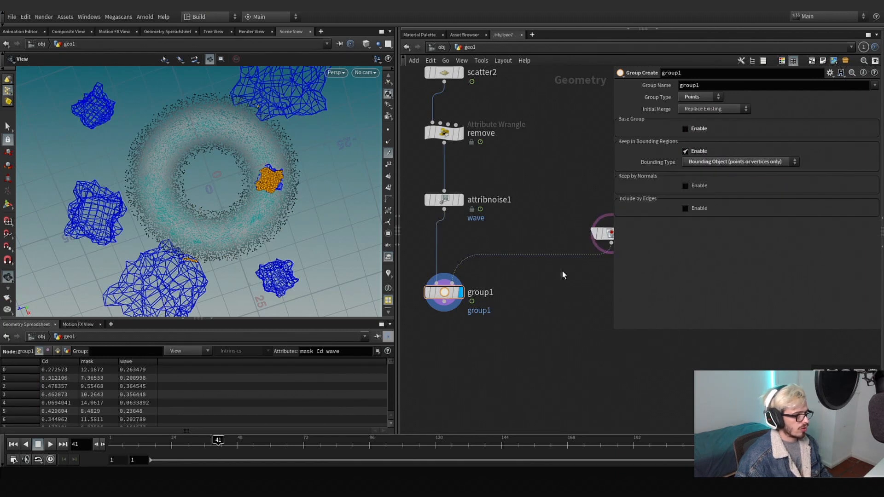
# Rename the Group Create node as blast and set its Group Name to $OS
pyautogui.doubleClick(490, 292)
pyautogui.doubleClick(490, 293)
pyautogui.write('blast')
pyautogui.press('Return')
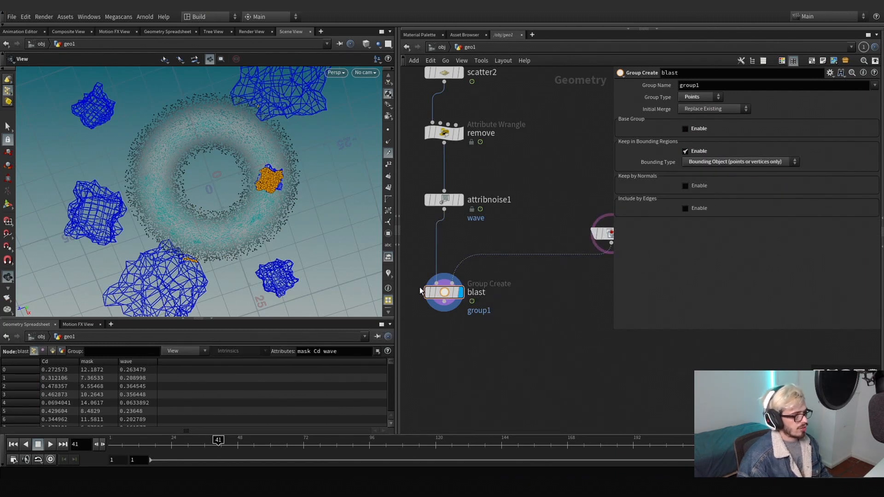
pyautogui.doubleClick(726, 84)
pyautogui.press('BackSpace')
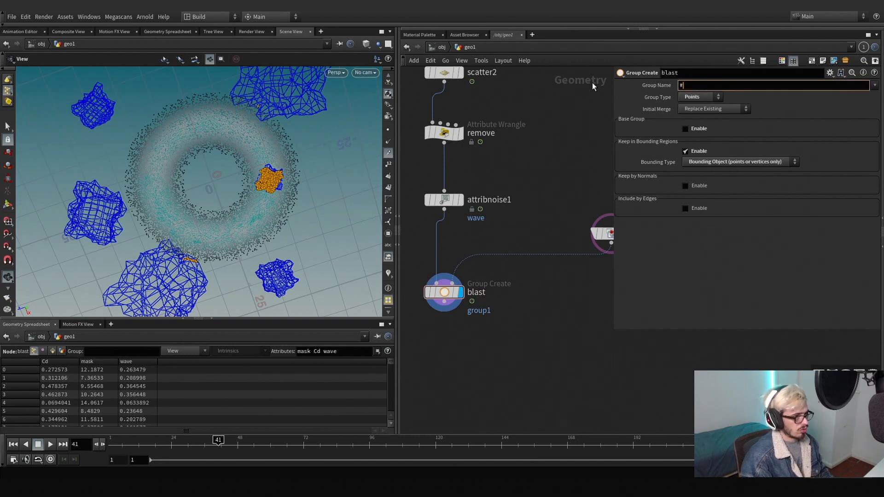
pyautogui.write('$OS')
pyautogui.press('Return')
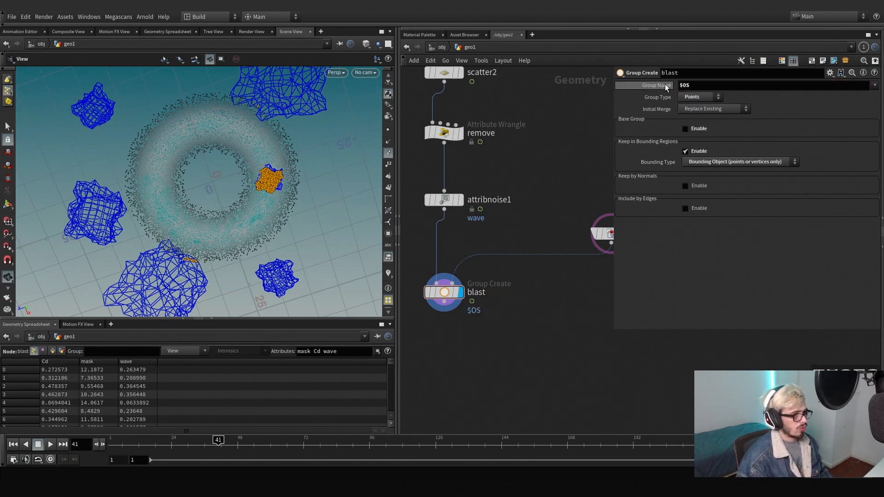
pyautogui.moveTo(468, 336); pyautogui.dragTo(492, 267, button='middle')
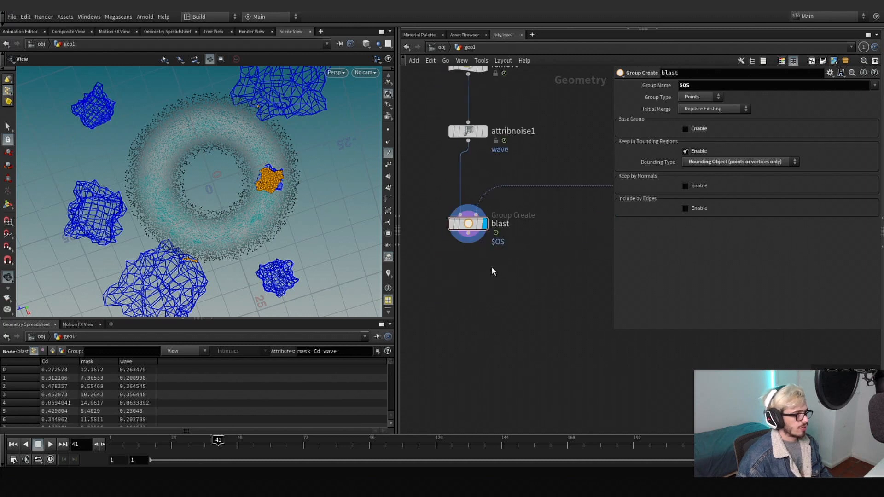
# Add and display a Blast node below the Group Create node, with Group set to blast and Group Type set to Points
pyautogui.moveTo(470, 242); pyautogui.dragTo(469, 354)
pyautogui.write('blas')
pyautogui.press('Return')
pyautogui.press('r')
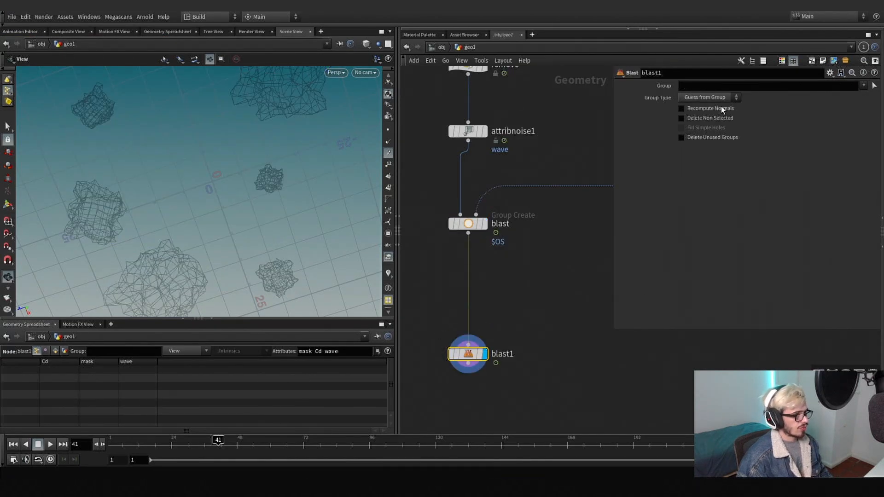
pyautogui.click(863, 86)
pyautogui.click(866, 102)
pyautogui.click(724, 99)
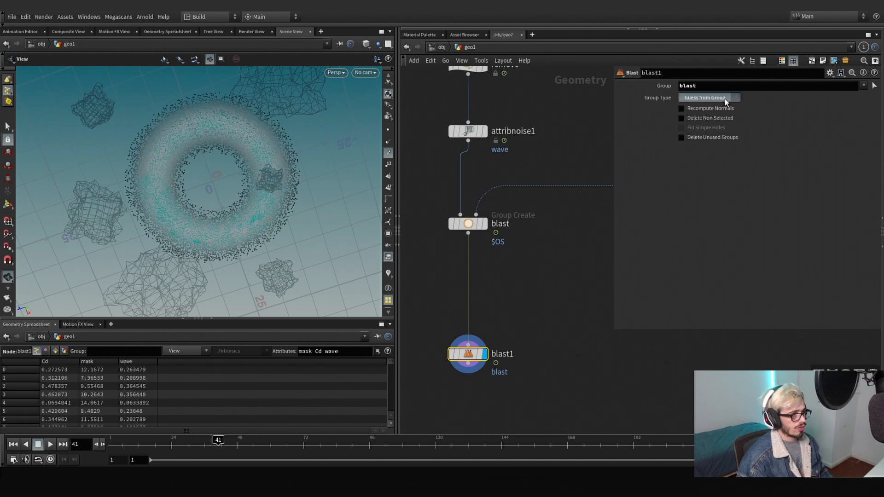
pyautogui.click(708, 133)
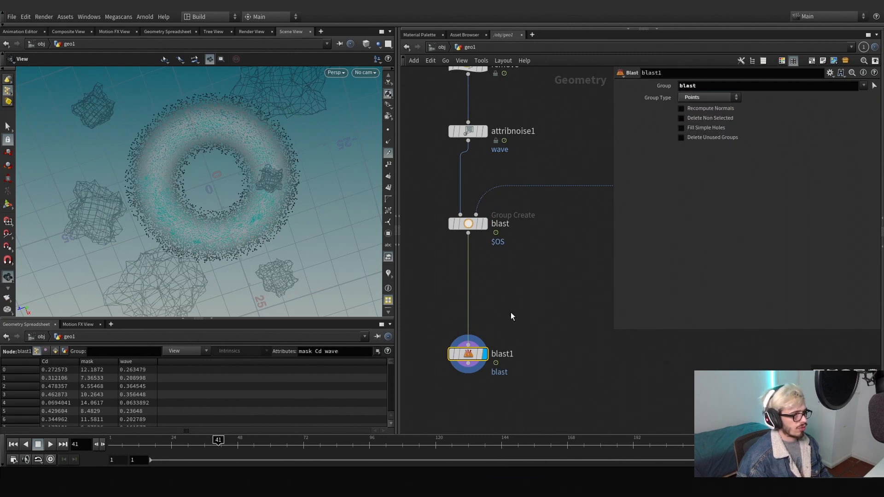
# Toggle Delete Non Selected on blast1 on and back off to compare the points inside the rocks with the remaining ones
pyautogui.click(681, 118)
pyautogui.click(682, 118)
pyautogui.click(681, 118)
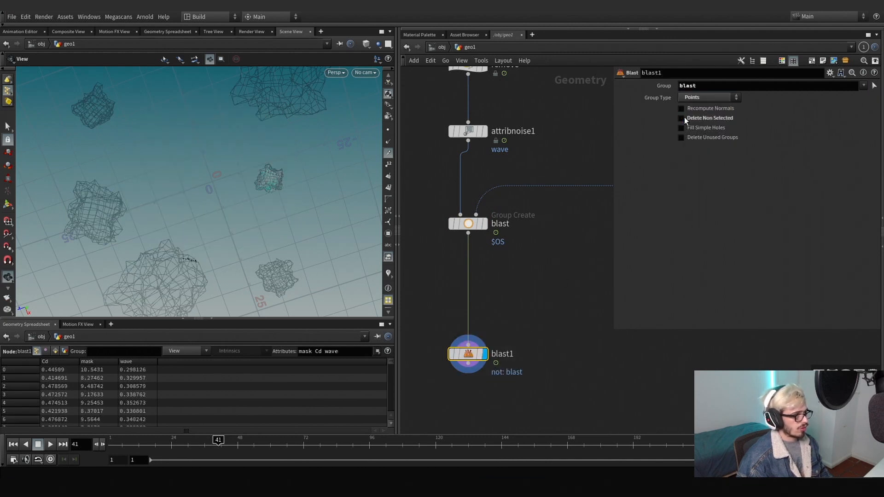
pyautogui.click(681, 118)
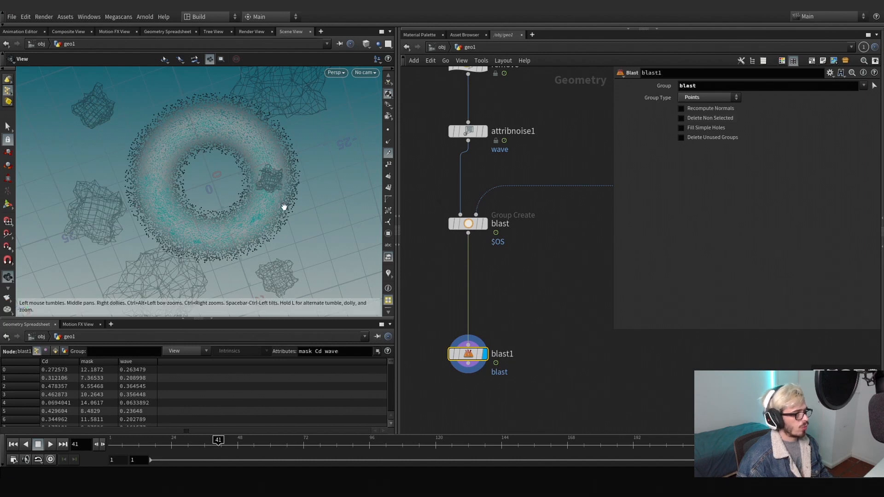
pyautogui.moveTo(272, 201)
pyautogui.mouseDown()
pyautogui.moveTo(253, 170)
pyautogui.moveTo(203, 163)
pyautogui.moveTo(276, 199)
pyautogui.moveTo(278, 191)
pyautogui.moveTo(251, 183)
pyautogui.moveTo(213, 213)
pyautogui.moveTo(278, 204)
pyautogui.mouseUp()
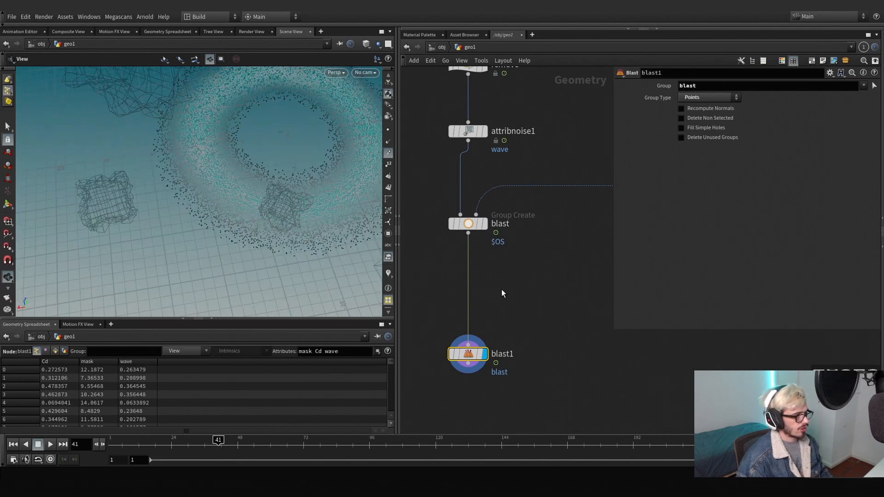
# Duplicate the OUT_CENTER Object Merge and place the copy beside the rocks' Object Merge
pyautogui.scroll(-3, 514, 219)
pyautogui.moveTo(485, 258); pyautogui.dragTo(485, 303)
pyautogui.moveTo(518, 244); pyautogui.dragTo(475, 260, button='middle')
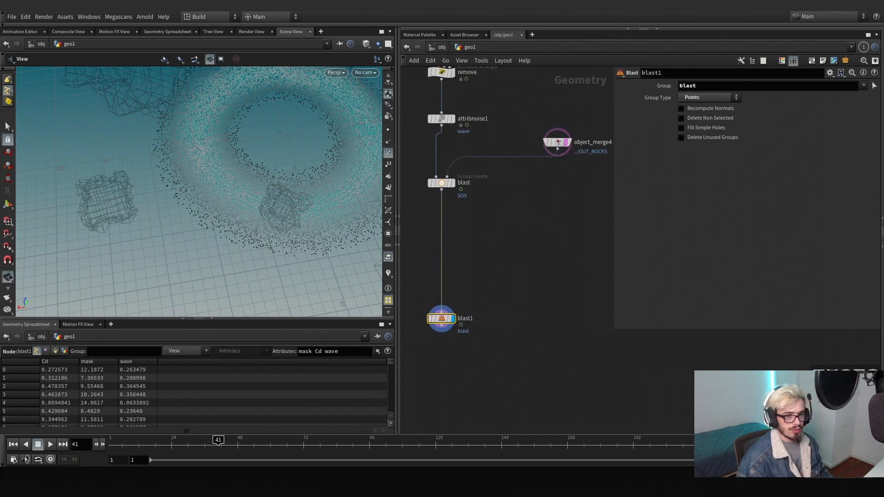
pyautogui.scroll(-3, 486, 248)
pyautogui.scroll(3, 502, 229)
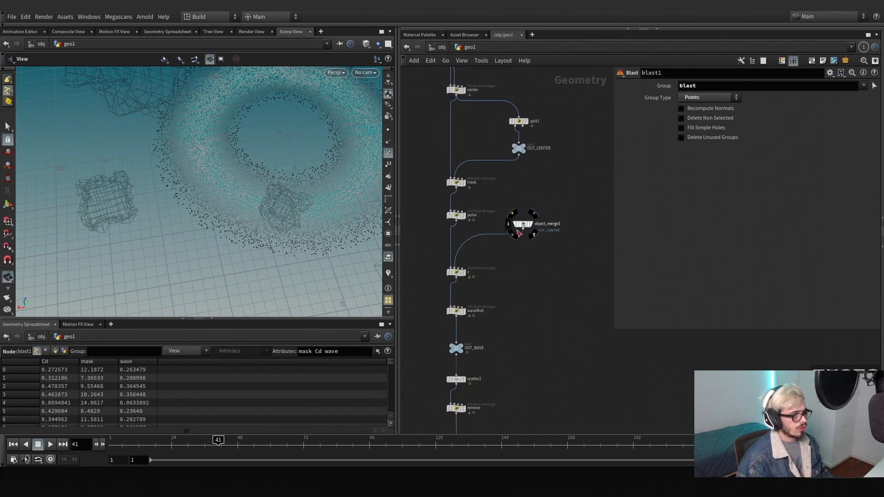
pyautogui.keyDown('alt'); pyautogui.moveTo(525, 225); pyautogui.dragTo(548, 368); pyautogui.keyUp('alt')
pyautogui.moveTo(570, 383); pyautogui.dragTo(498, 190, button='middle')
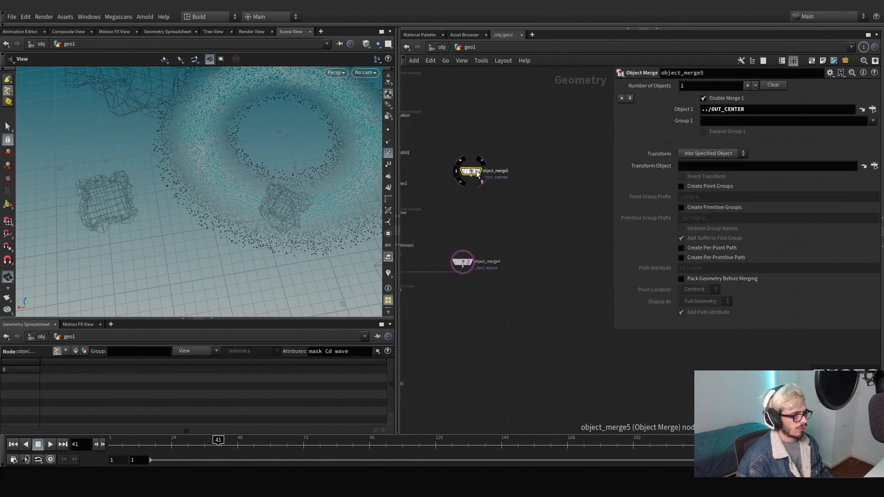
pyautogui.moveTo(476, 172); pyautogui.dragTo(533, 283)
# Add and display an Attribute Wrangle, wiring the rocks' Object Merge to its first input and the OUT_CENTER copy to its second
pyautogui.press('Tab')
pyautogui.write('wr')
pyautogui.press('Return')
pyautogui.click(469, 312)
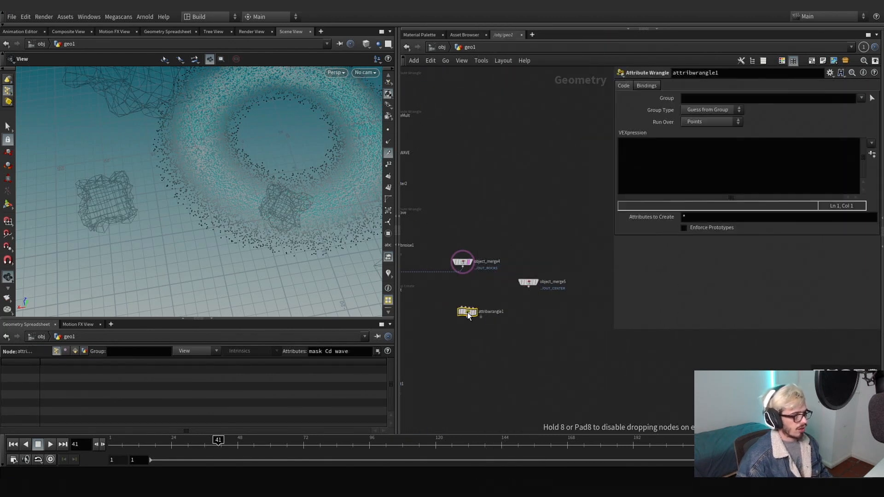
pyautogui.scroll(3, 468, 312)
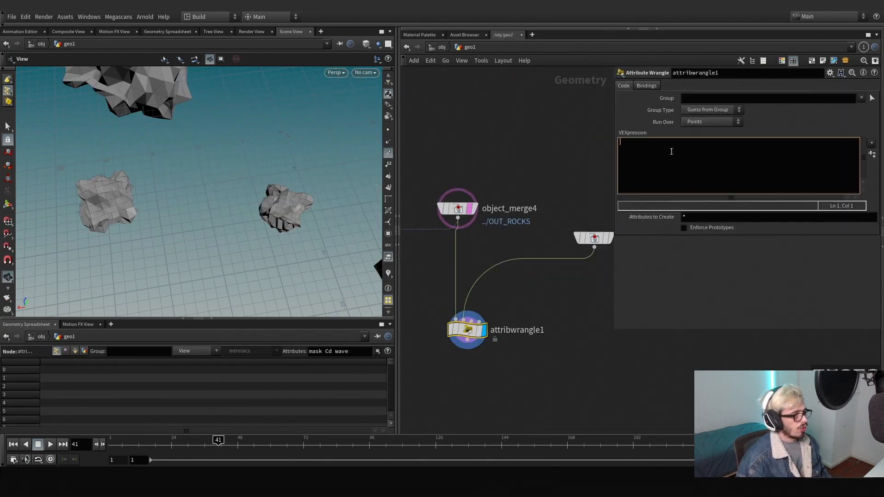
# Write vector pt1 = point(1,"P",0); in attribwrangle1's VEXpression to read the centre point's position
pyautogui.write('vector pt1 = point(1,"P",0);')
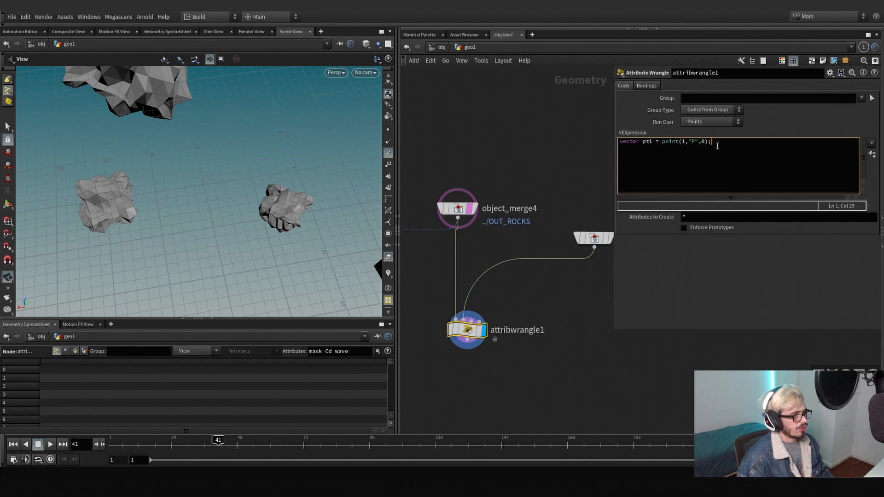
pyautogui.moveTo(712, 142); pyautogui.dragTo(618, 143)
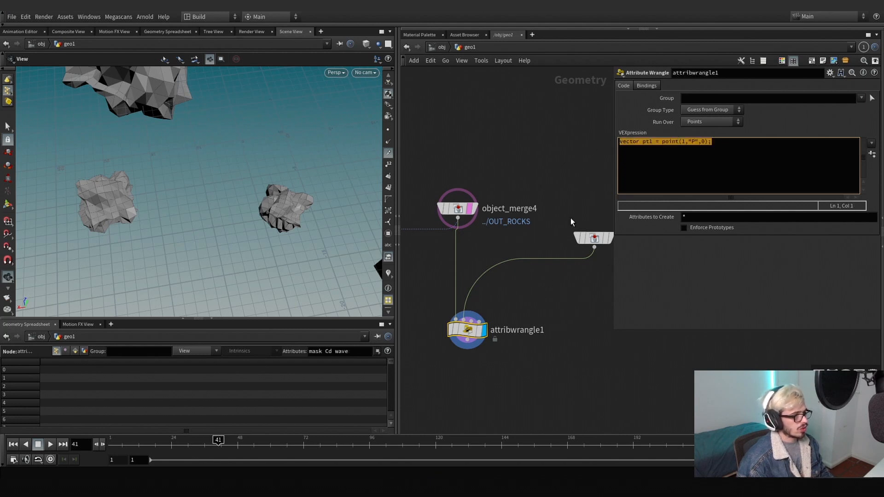
pyautogui.moveTo(573, 228); pyautogui.dragTo(540, 223, button='middle')
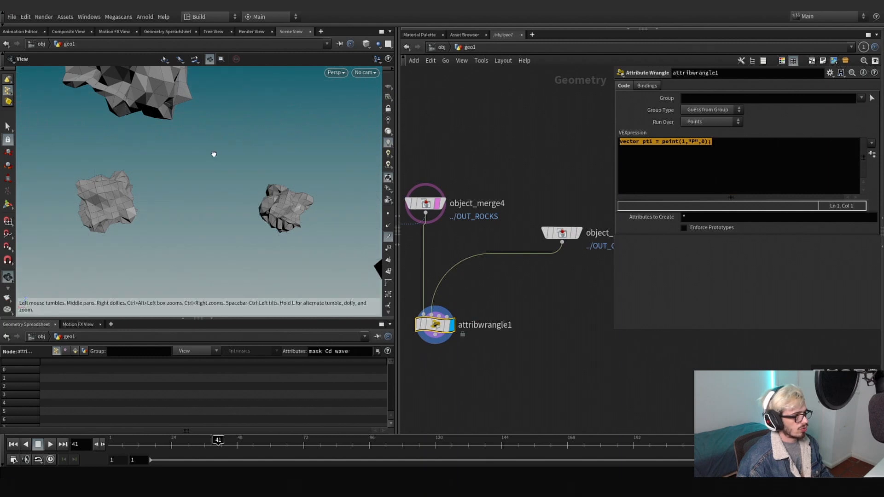
# Template the OUT_CENTER Object Merge instead of the rocks' one and examine the centre point's location among the rocks
pyautogui.moveTo(213, 152); pyautogui.dragTo(236, 160)
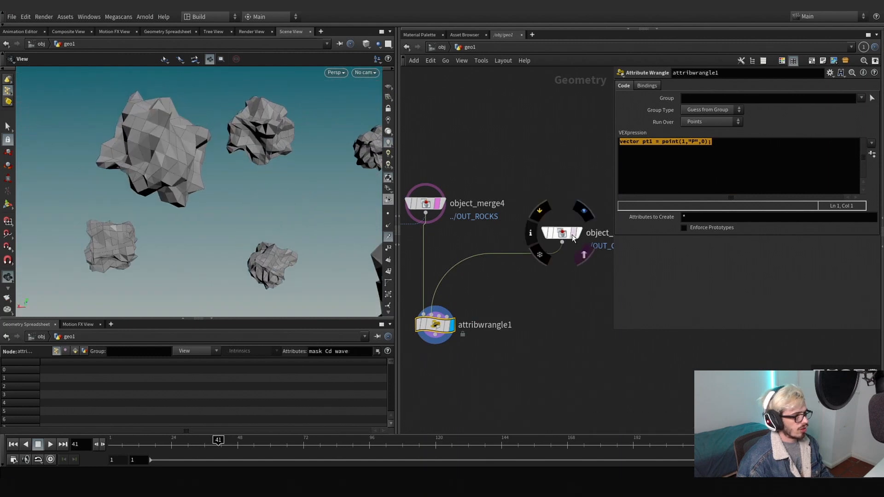
pyautogui.click(583, 249)
pyautogui.moveTo(279, 225); pyautogui.dragTo(223, 193)
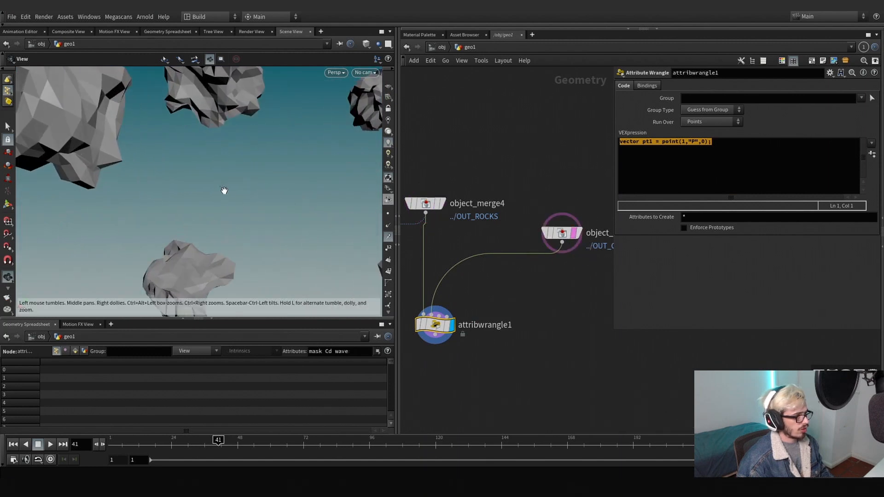
pyautogui.moveTo(495, 311); pyautogui.dragTo(527, 282, button='middle')
pyautogui.moveTo(547, 280); pyautogui.dragTo(458, 344)
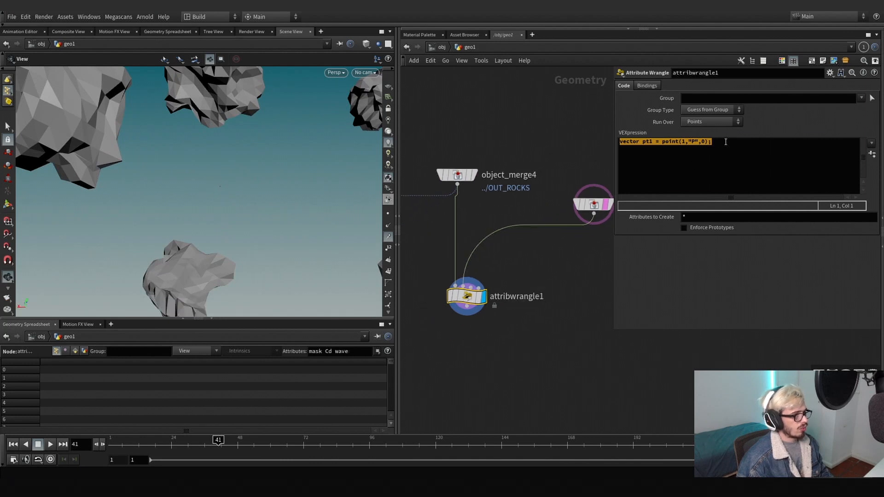
pyautogui.click(726, 143)
pyautogui.scroll(-3, 213, 156)
pyautogui.moveTo(213, 157); pyautogui.dragTo(222, 178)
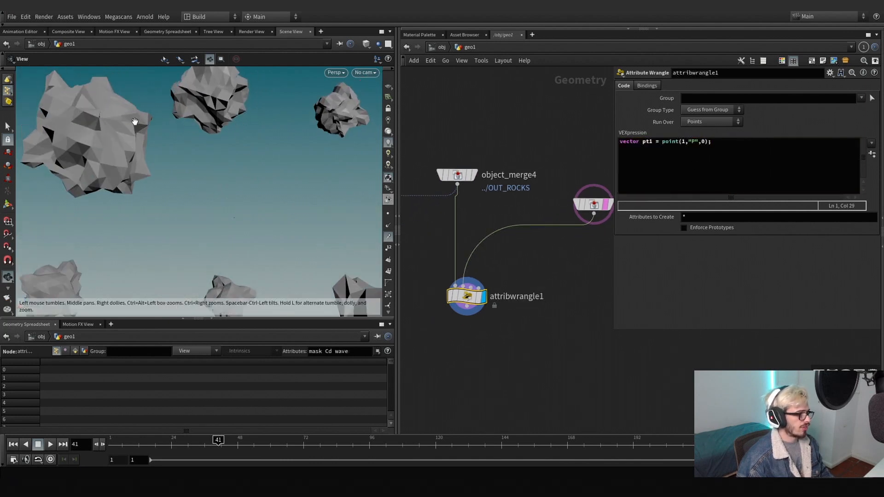
pyautogui.scroll(-3, 236, 220)
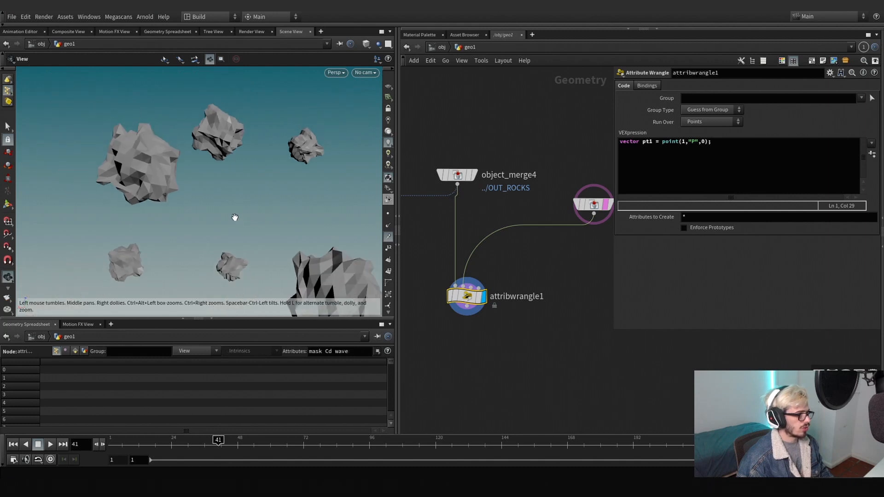
pyautogui.moveTo(235, 217); pyautogui.dragTo(235, 180, button='middle')
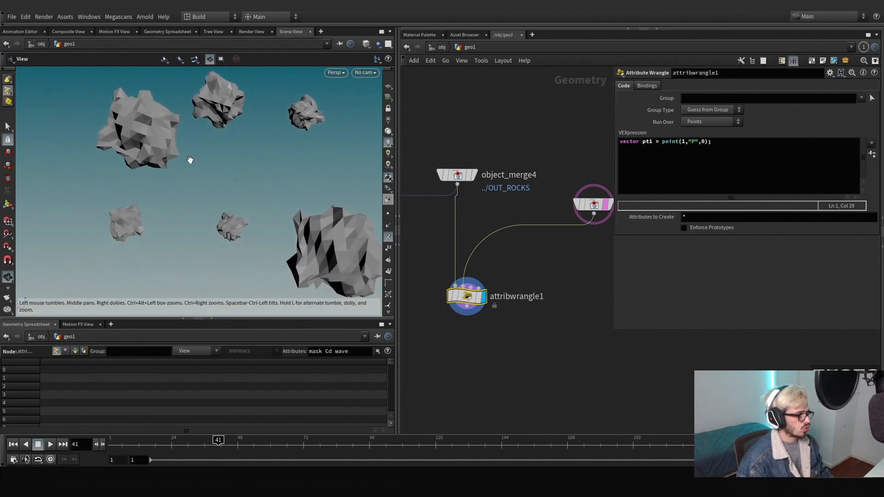
# Add a second line to the wrangle: vector dir = normalize(v@P - pt1);
pyautogui.click(742, 141)
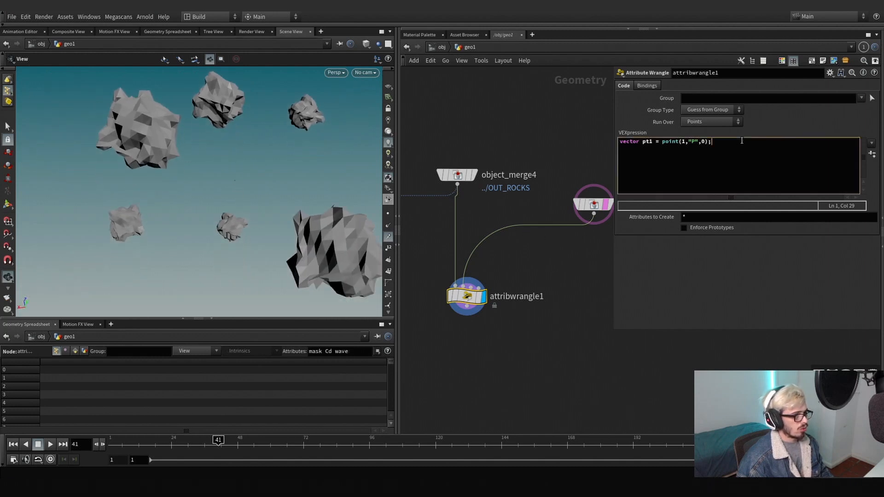
pyautogui.press('Return')
pyautogui.write('vector dir =')
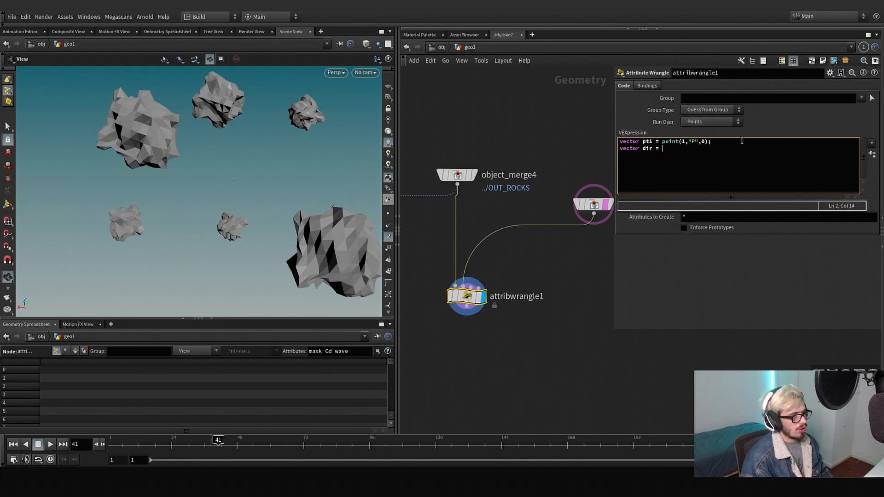
pyautogui.write(' normalzi')
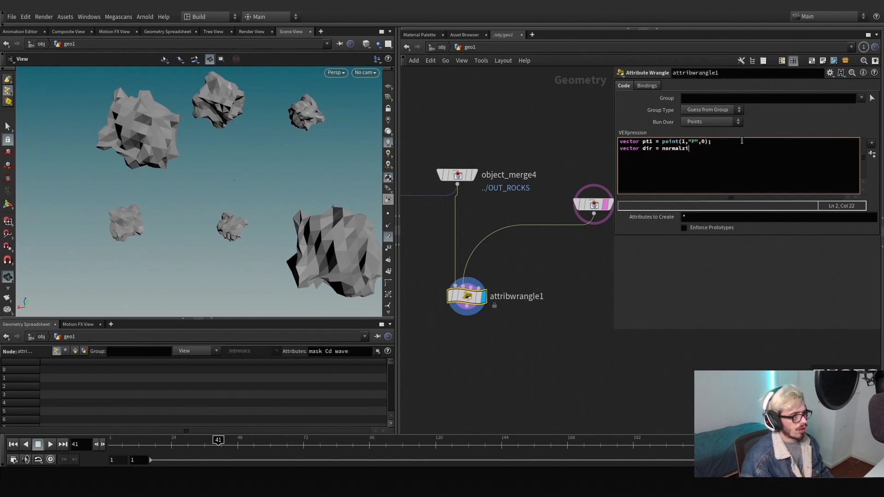
pyautogui.press('BackSpace')
pyautogui.press('BackSpace')
pyautogui.write('ize*')
pyautogui.press('BackSpace')
pyautogui.write('(')
pyautogui.press('Left')
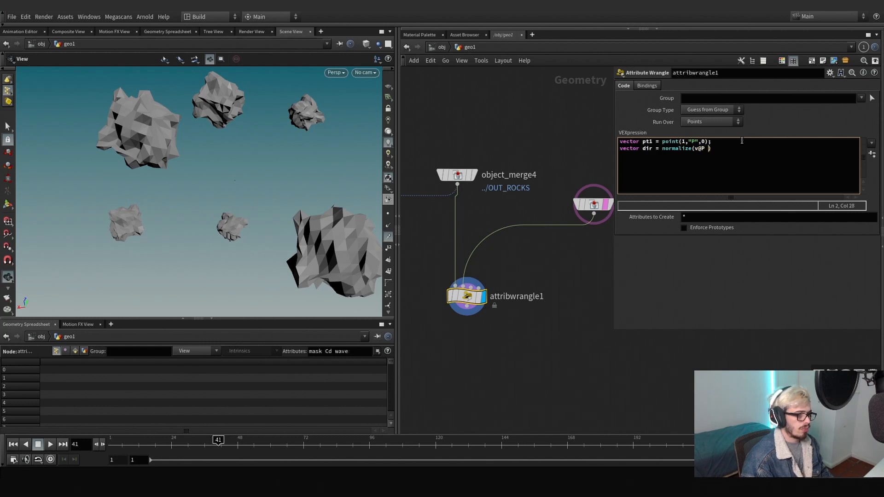
pyautogui.write('v@P - ')
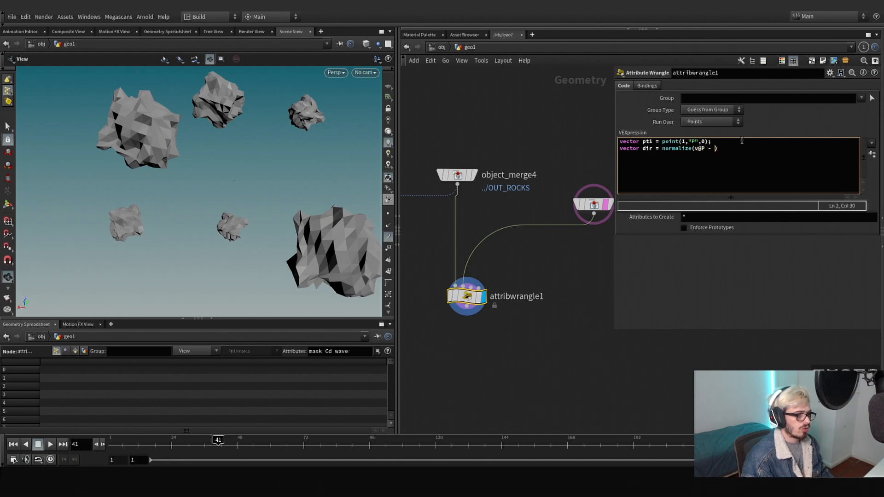
pyautogui.write('pt1);')
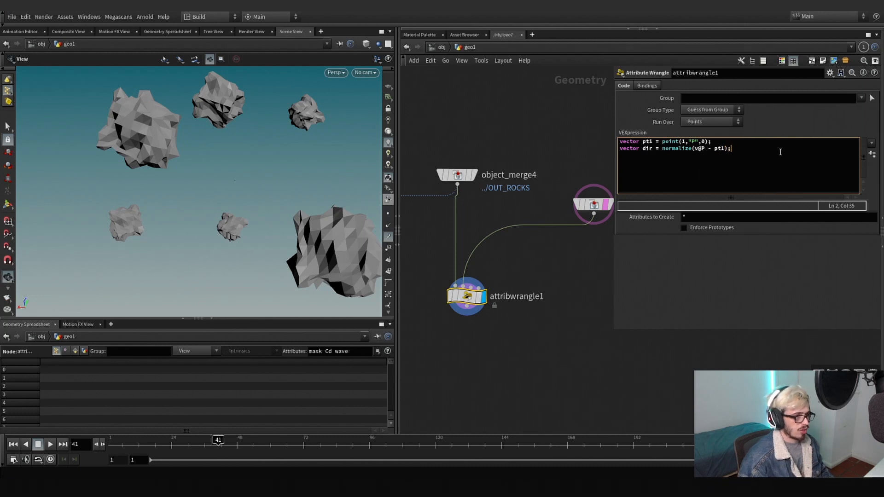
# Start a third line in the wrangle declaring float dot = dot((v@))
pyautogui.press('Return')
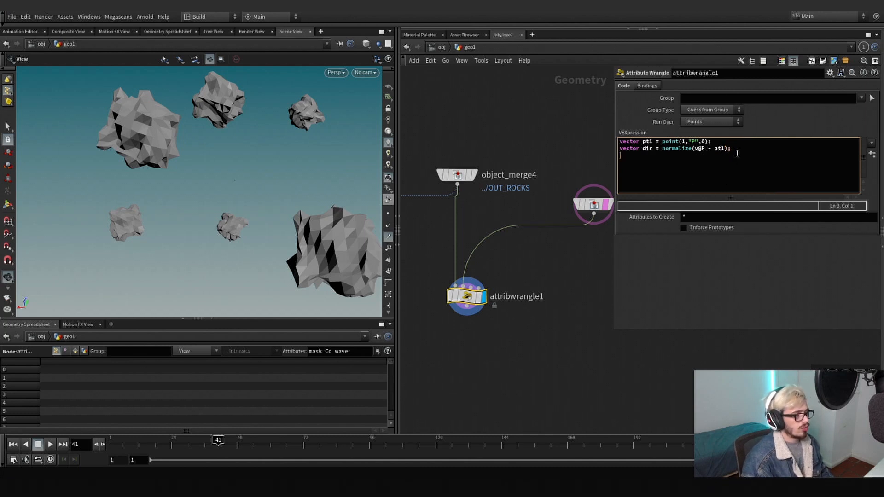
pyautogui.write('float ')
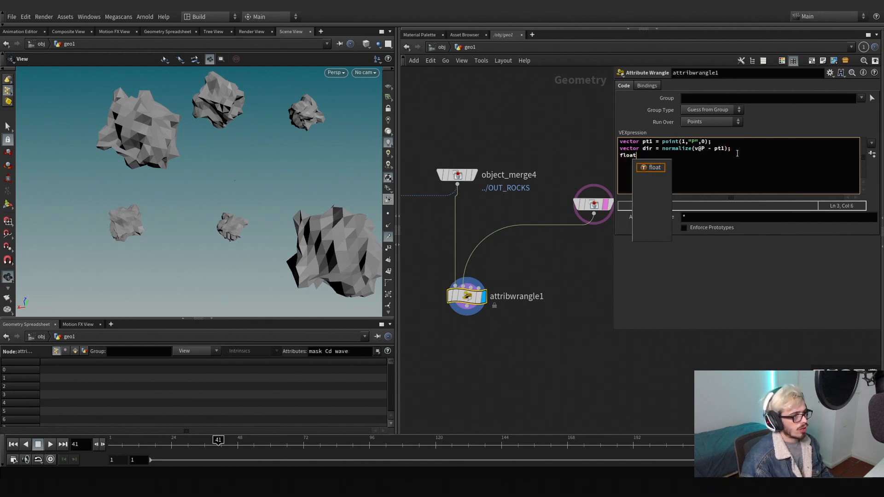
pyautogui.write('dot =')
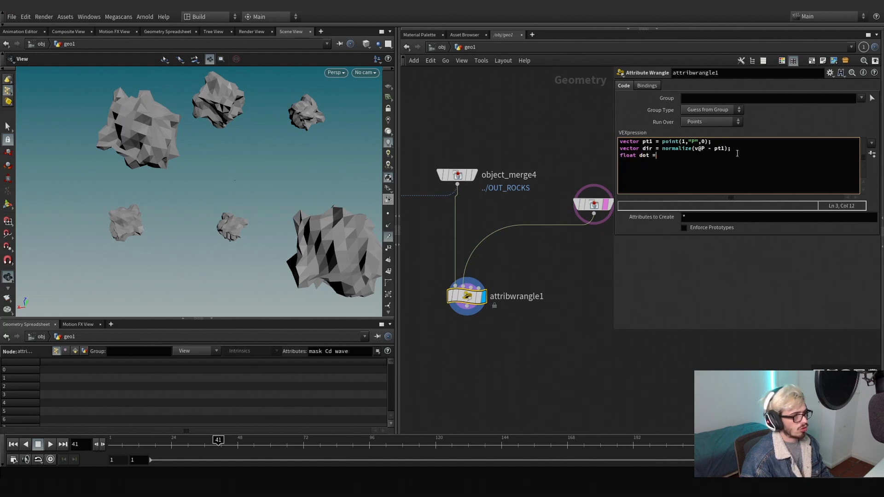
pyautogui.write(' dot(')
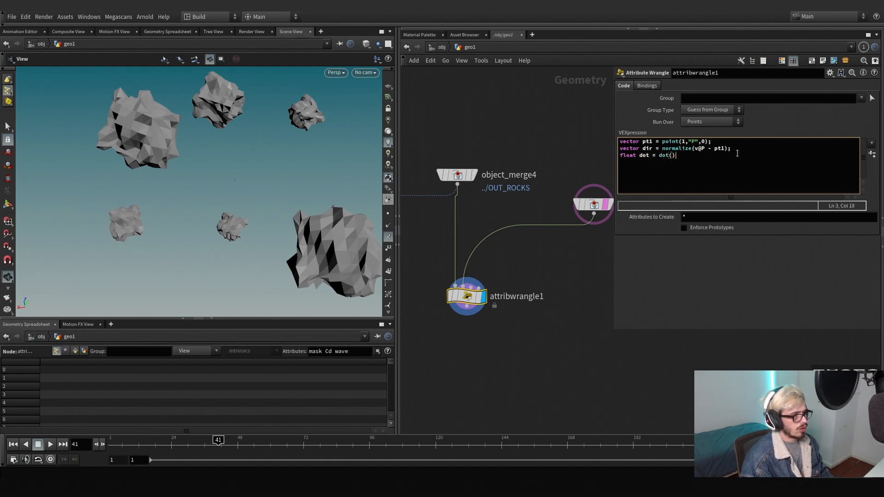
pyautogui.write('(v@')
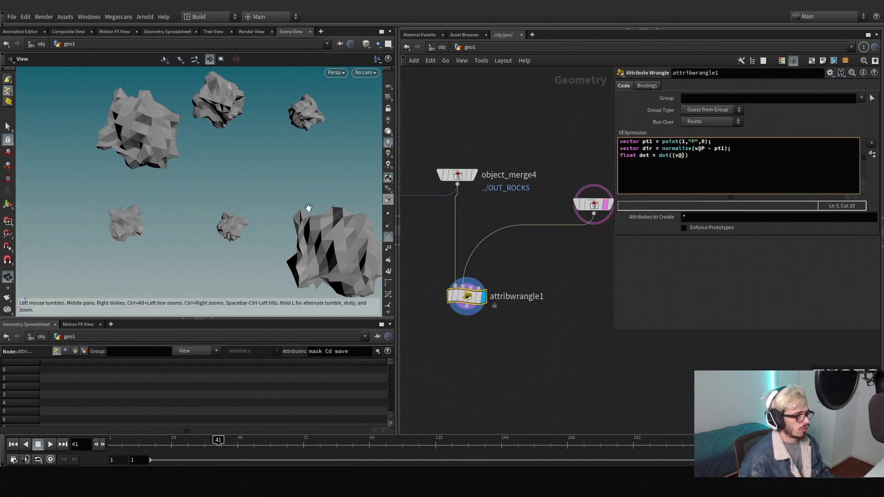
# Turn on point normals in the viewport and display the rocks' Object Merge to examine the normal directions
pyautogui.click(388, 227)
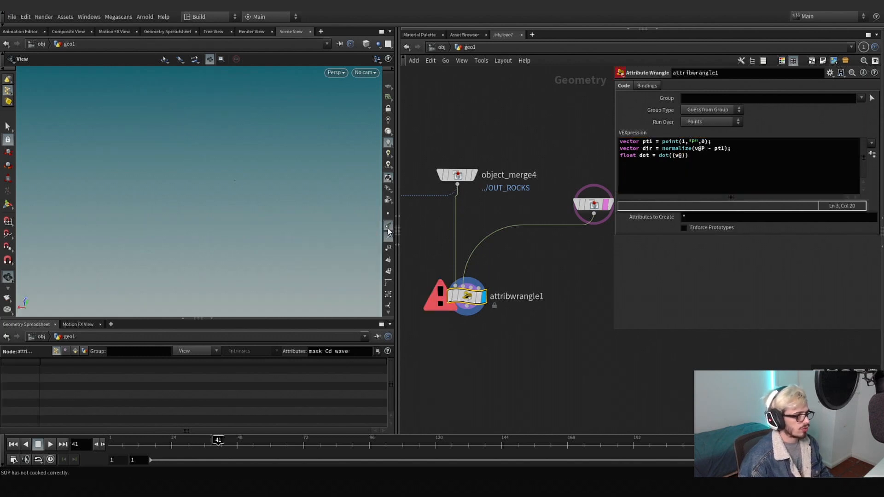
pyautogui.click(476, 175)
pyautogui.scroll(8, 322, 217)
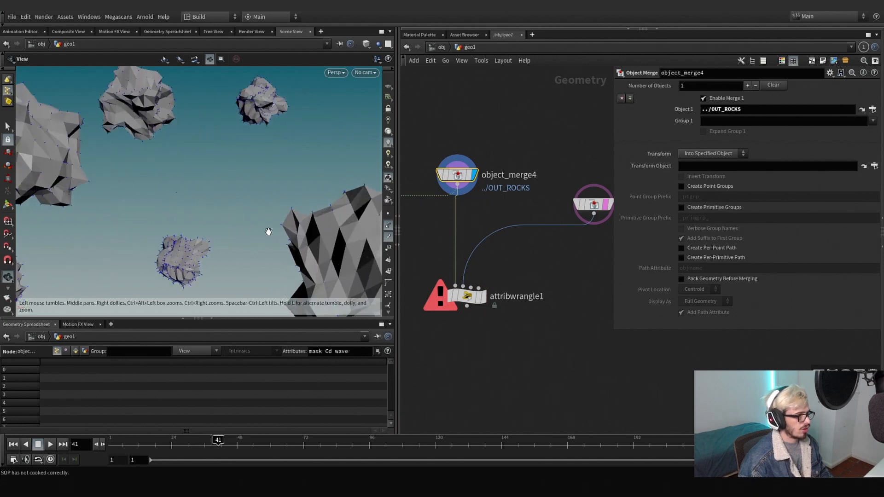
pyautogui.scroll(-2, 282, 221)
pyautogui.scroll(-5, 283, 220)
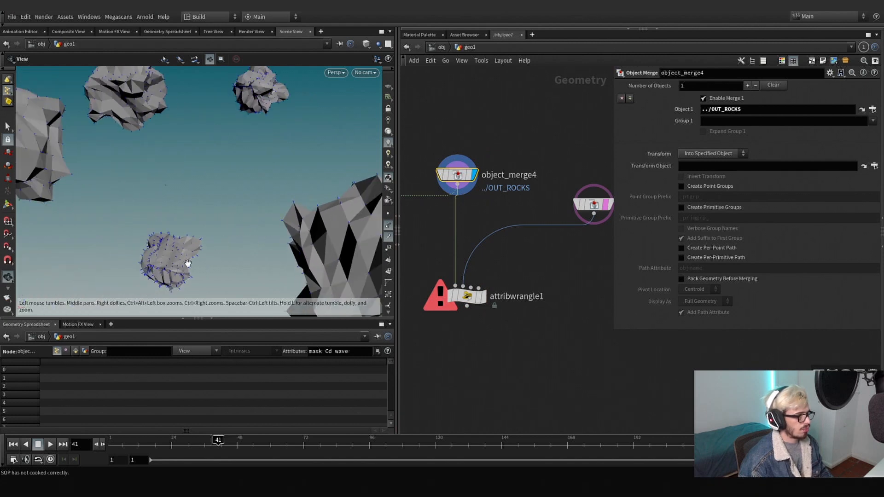
pyautogui.scroll(-1, 174, 282)
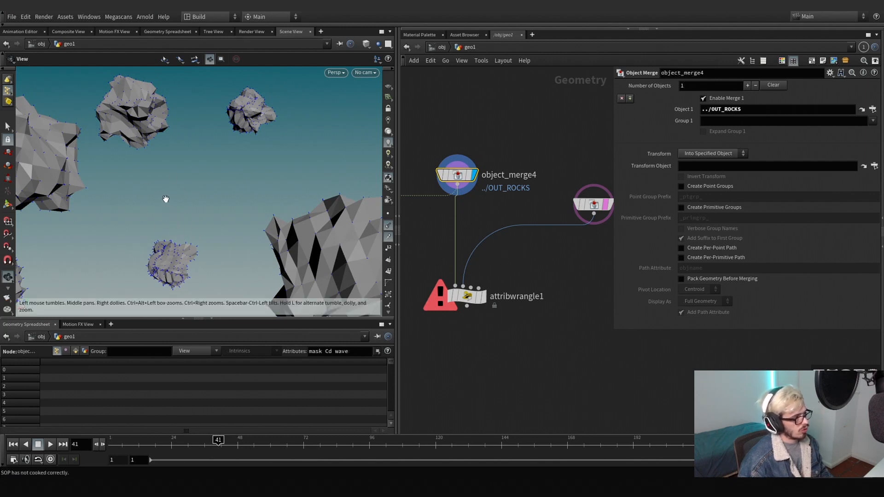
# Display the attribute wrangle and complete its third line as float dot = dot(v@N, dir);
pyautogui.scroll(-6, 165, 203)
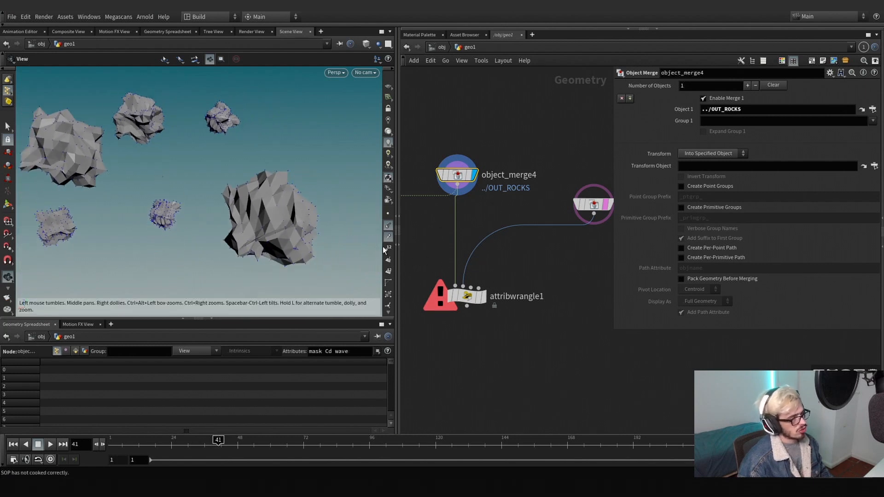
pyautogui.click(481, 298)
pyautogui.click(478, 297)
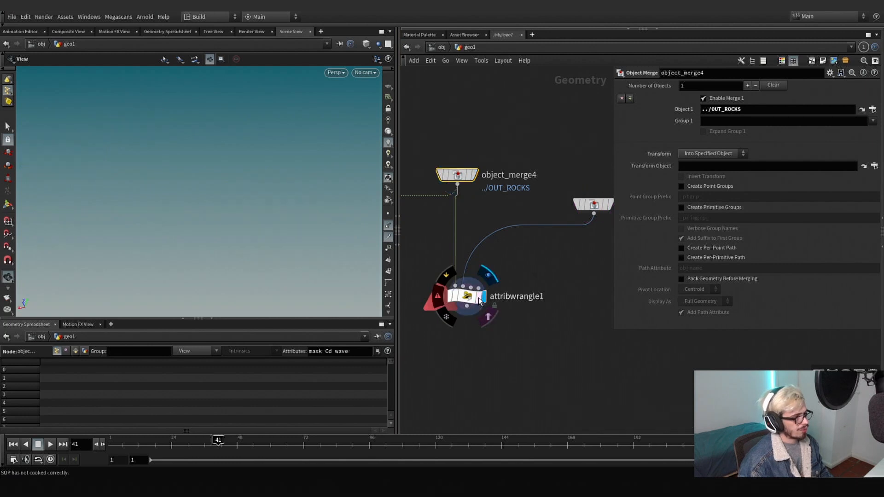
pyautogui.click(683, 157)
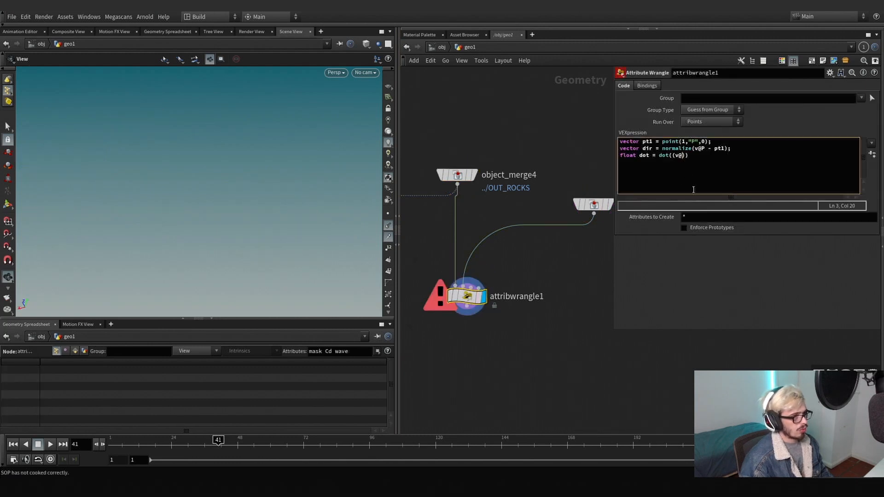
pyautogui.write('N')
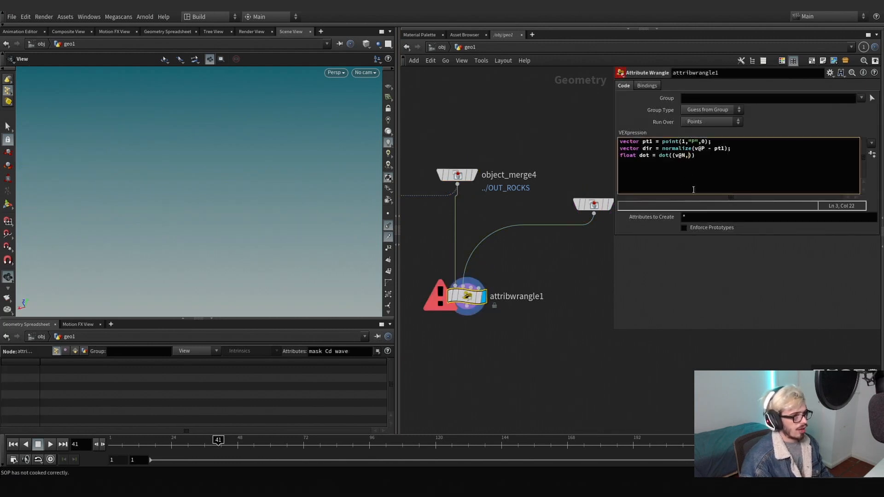
pyautogui.write(', dir')
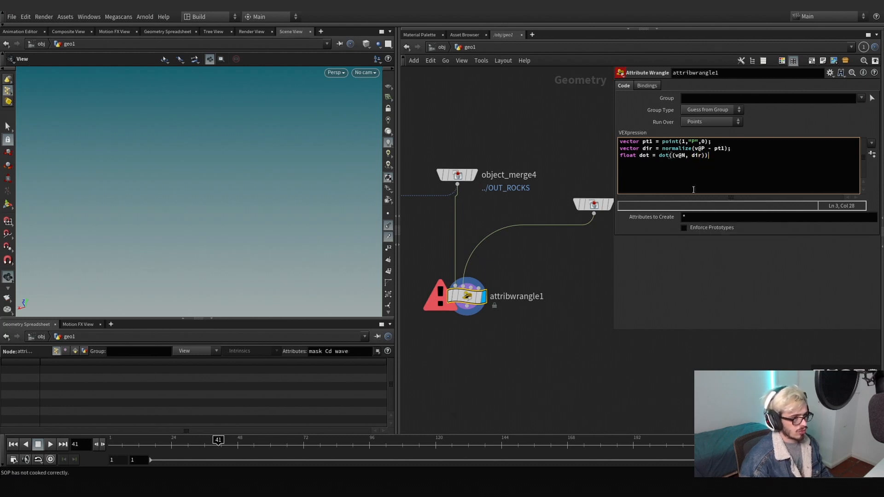
pyautogui.click(673, 163)
pyautogui.press('Delete')
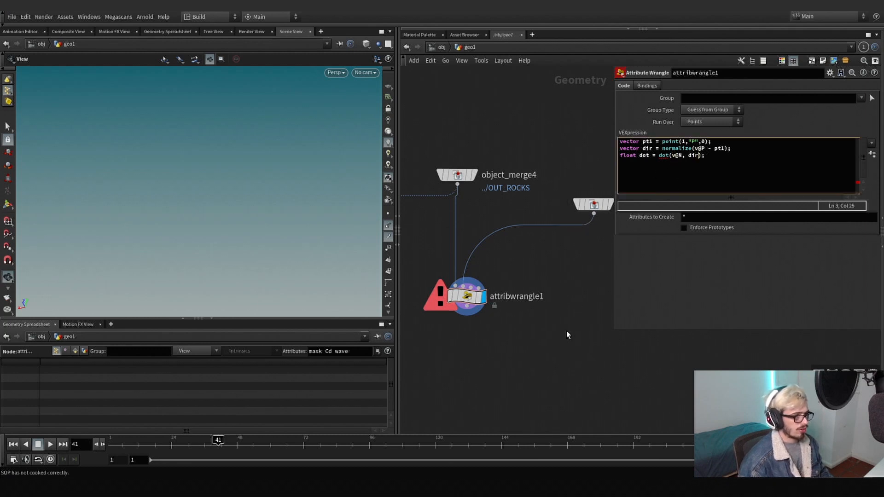
pyautogui.click(729, 167)
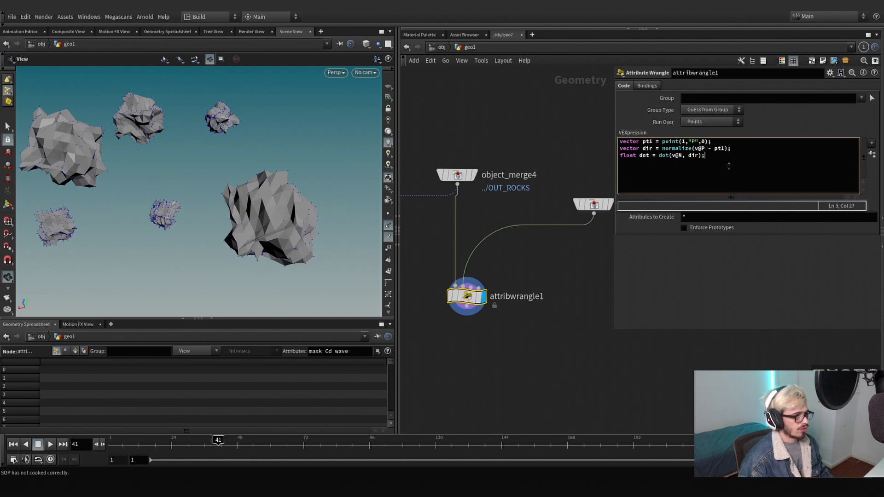
# Add the line f@Cd = dot; to the wrangle and check the resulting shading on the rocks
pyautogui.press('Return')
pyautogui.press('Return')
pyautogui.write('v')
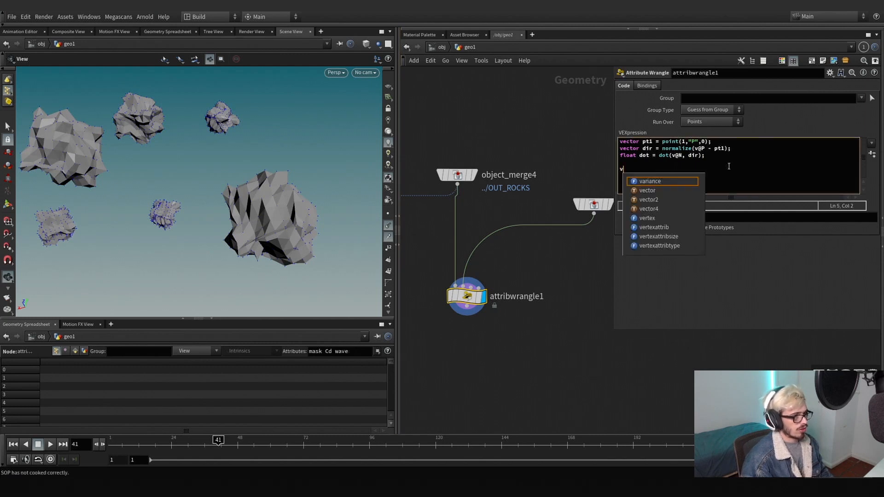
pyautogui.press('BackSpace')
pyautogui.write('f@C')
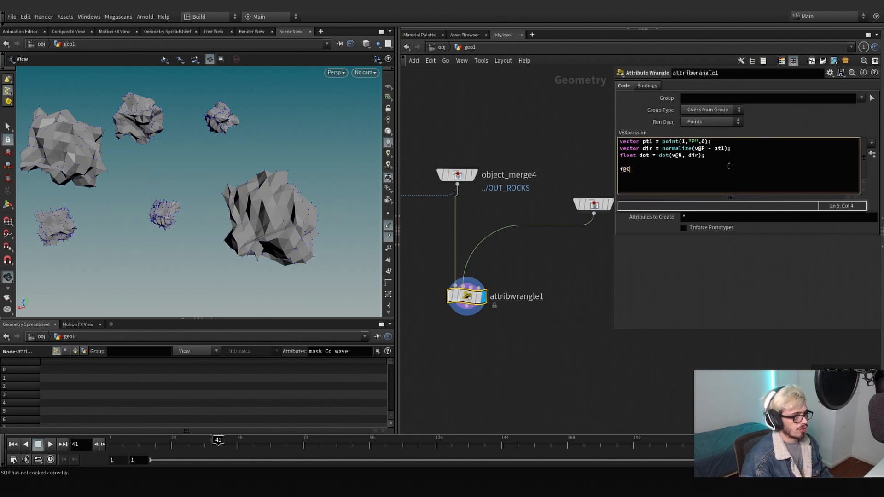
pyautogui.write('d = dot;')
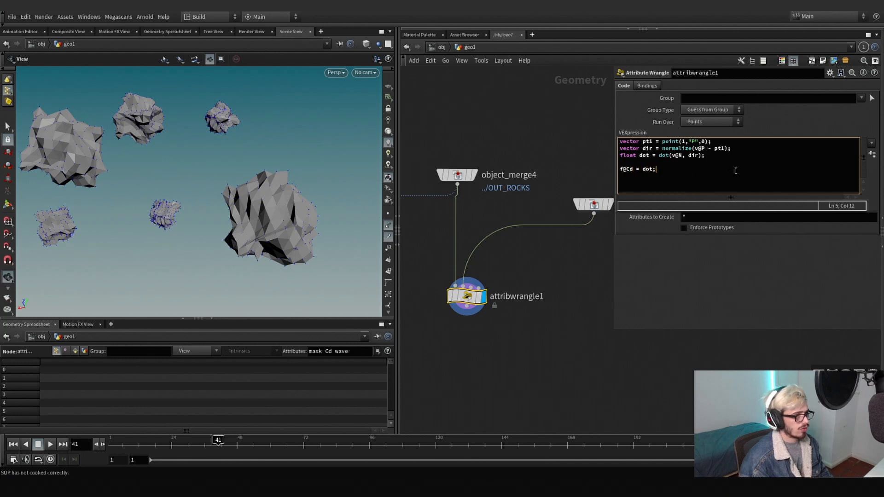
pyautogui.click(534, 363)
pyautogui.moveTo(249, 218); pyautogui.dragTo(294, 246)
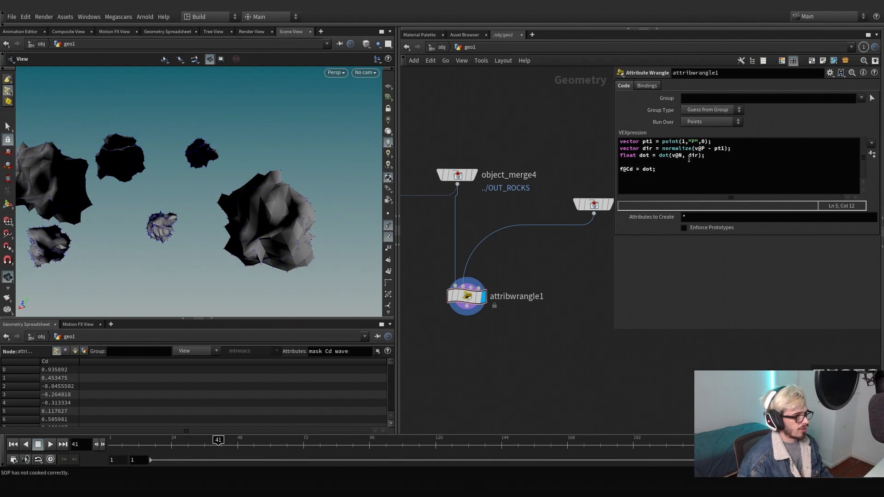
# Remap the dot product with fit(dot(v@N, dir),-1,1,0,1) and sort the spreadsheet's points by Cd in descending order
pyautogui.click(659, 156)
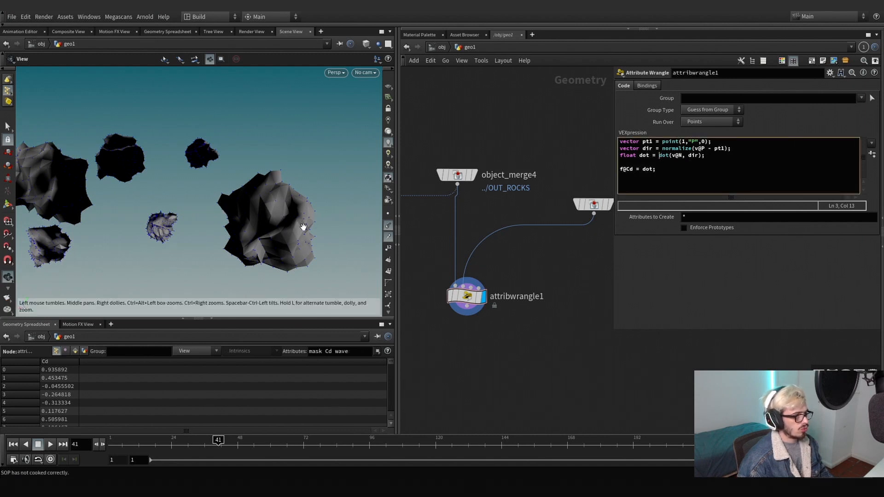
pyautogui.write('fit')
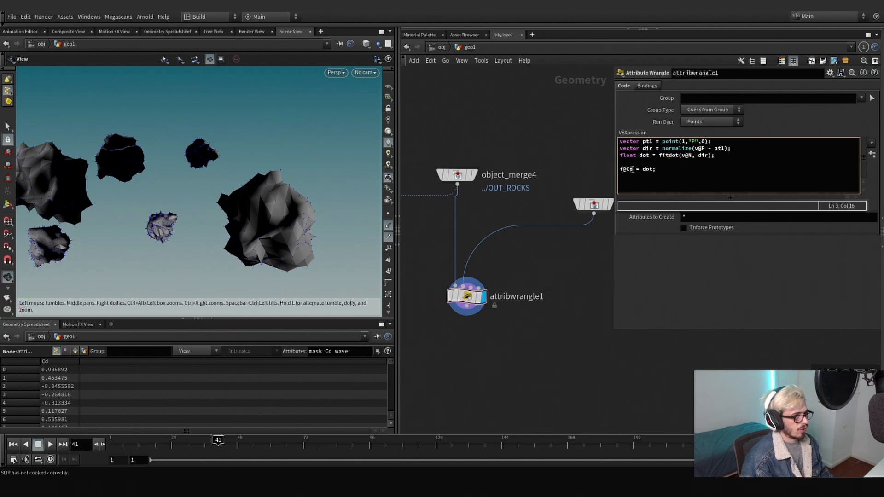
pyautogui.write('(')
pyautogui.press('Right')
pyautogui.press('Right')
pyautogui.press('Right')
pyautogui.press('Right')
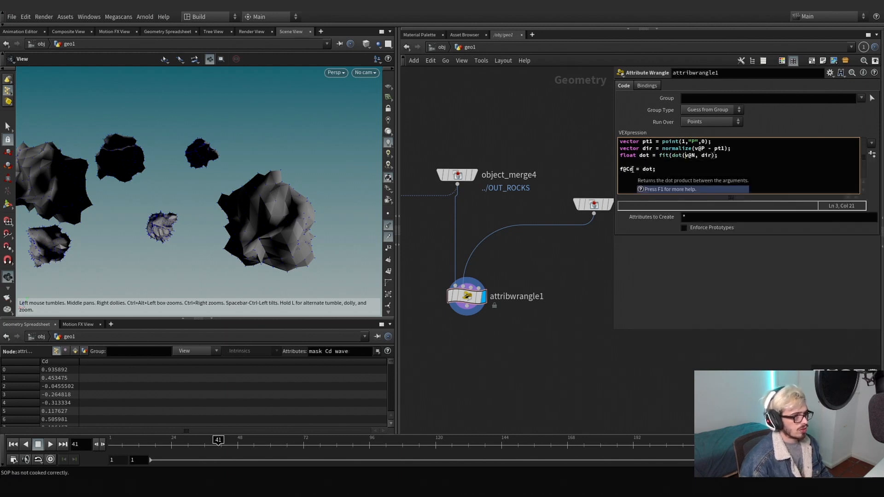
pyautogui.write(',-1,1')
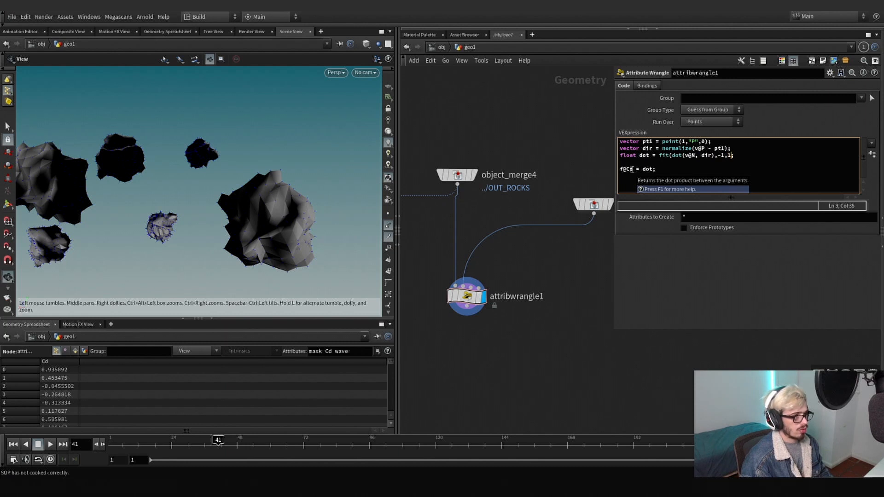
pyautogui.write(',0,1)')
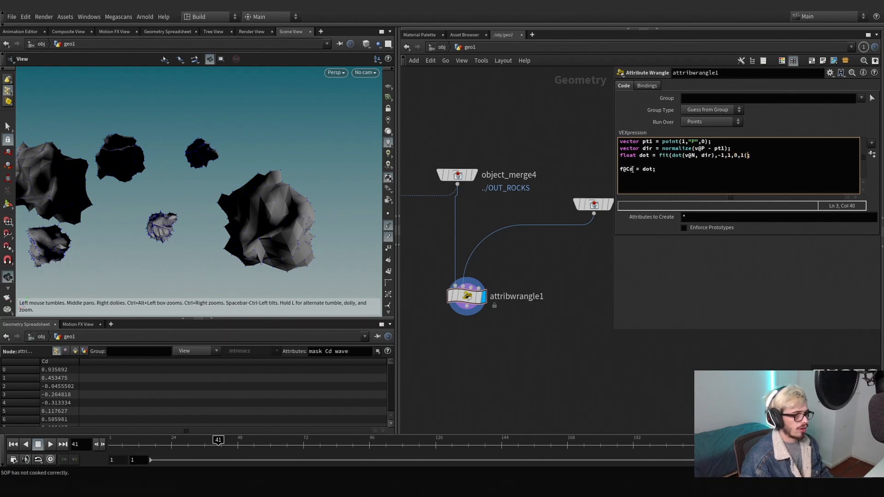
pyautogui.moveTo(545, 349); pyautogui.dragTo(474, 295)
pyautogui.moveTo(279, 226); pyautogui.dragTo(272, 230)
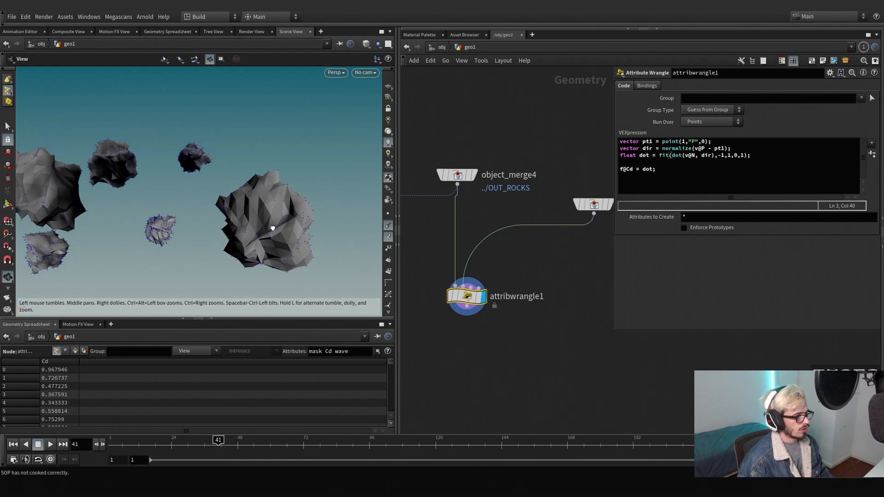
pyautogui.click(76, 361)
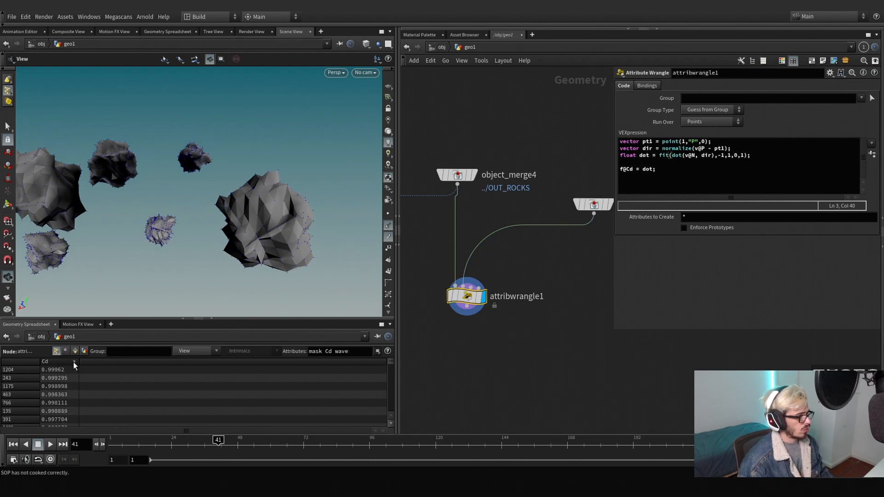
# Rename the attribute wrangle node as dot
pyautogui.moveTo(459, 359); pyautogui.dragTo(460, 300, button='middle')
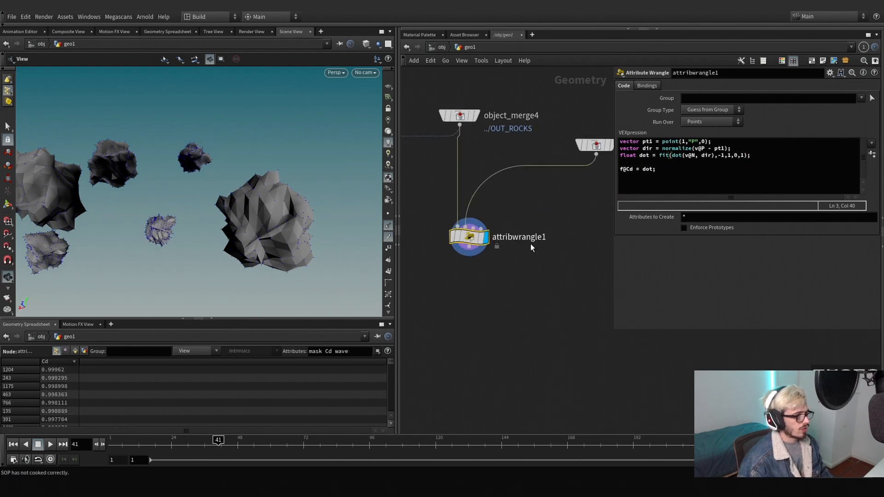
pyautogui.doubleClick(511, 237)
pyautogui.write('dot')
pyautogui.press('Return')
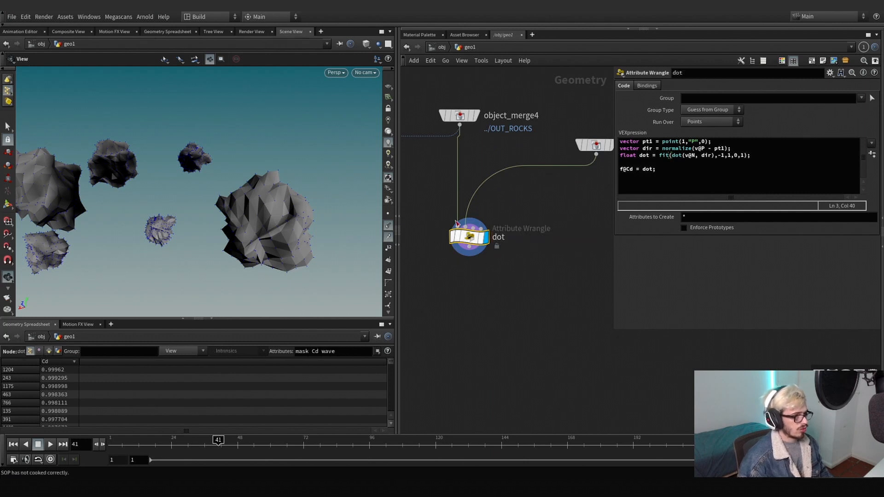
# Insert the line v@P += dir * dot * chf('mult'); above the colour assignment in the wrangle
pyautogui.click(761, 156)
pyautogui.press('Return')
pyautogui.press('Return')
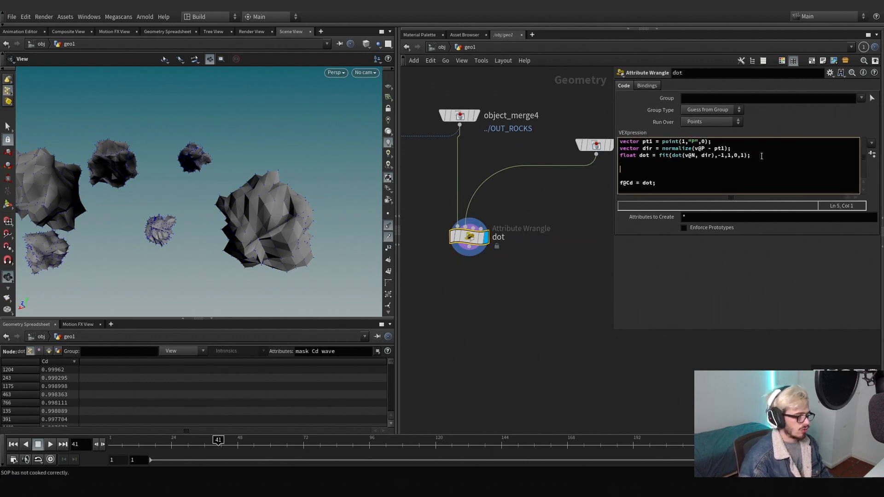
pyautogui.write("v@P += dir * dot * chf('mult');")
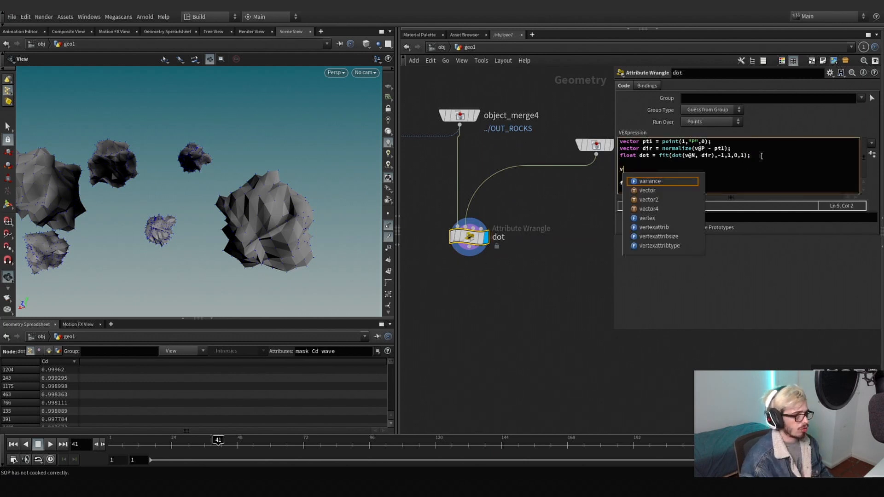
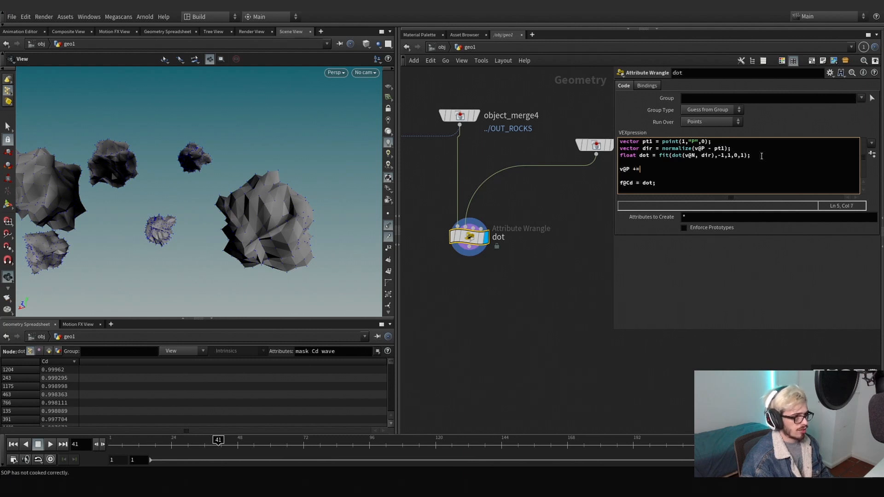
pyautogui.write('dir')
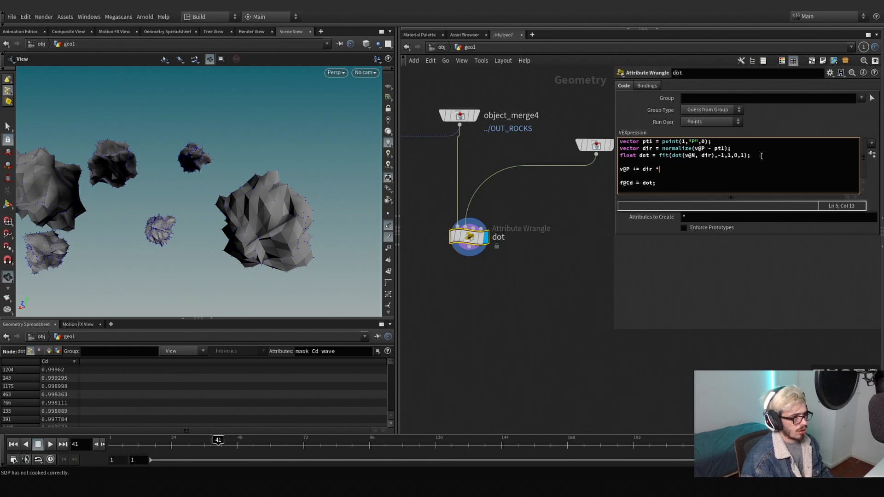
pyautogui.write(' * dot * chf(')
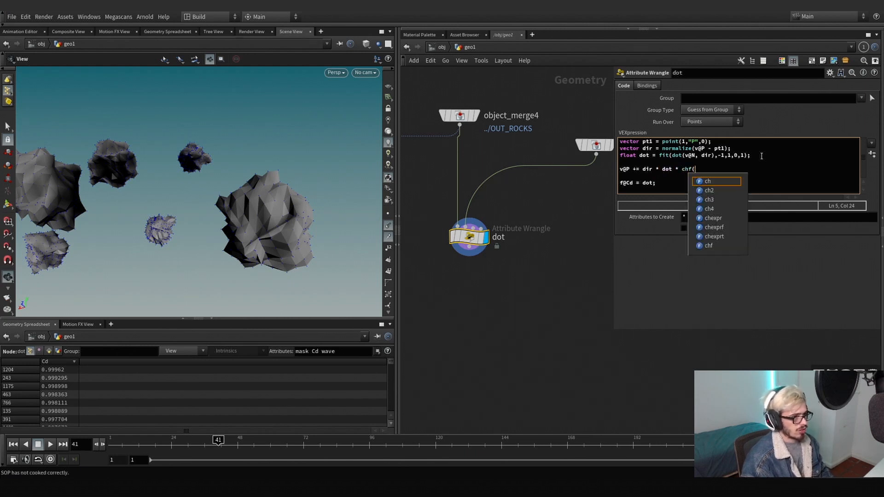
pyautogui.write("'mu")
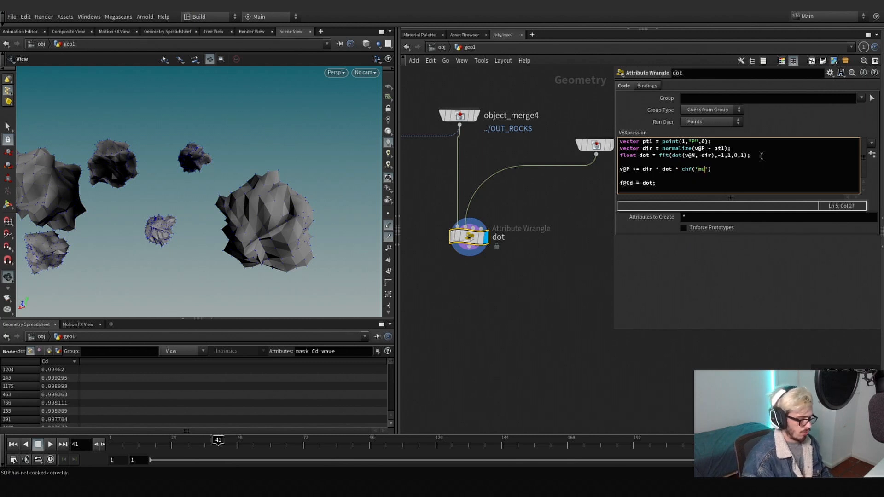
pyautogui.write("lt'")
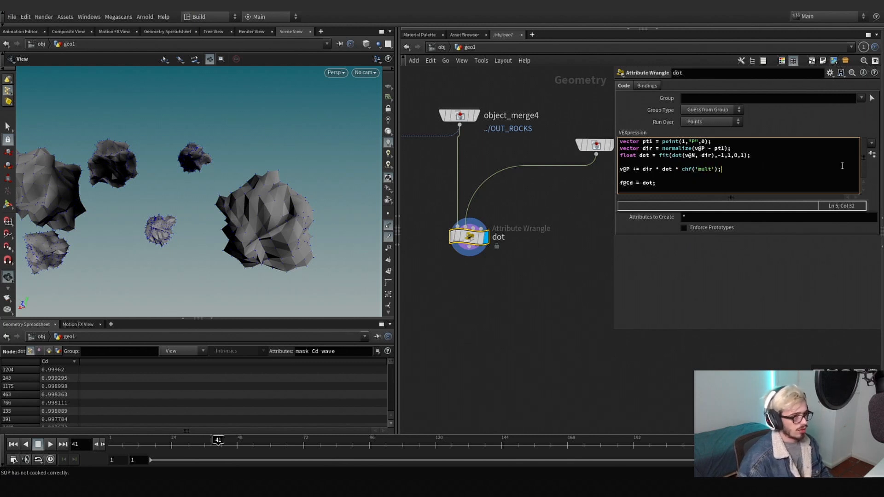
# Create the wrangle's Mult parameter and raise it to 33.042, inspecting the stretched rocks
pyautogui.click(872, 154)
pyautogui.moveTo(721, 242); pyautogui.dragTo(852, 241)
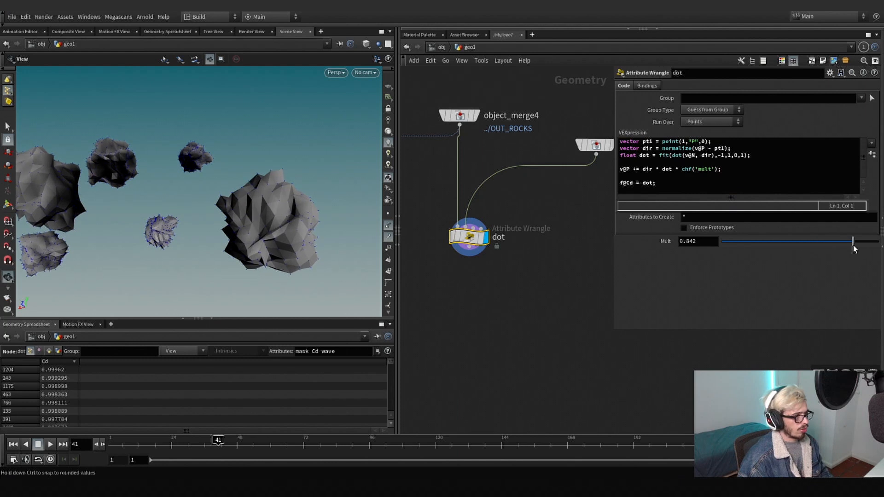
pyautogui.moveTo(698, 241); pyautogui.dragTo(718, 240, button='middle')
pyautogui.scroll(-5, 179, 246)
pyautogui.moveTo(200, 255); pyautogui.dragTo(205, 205)
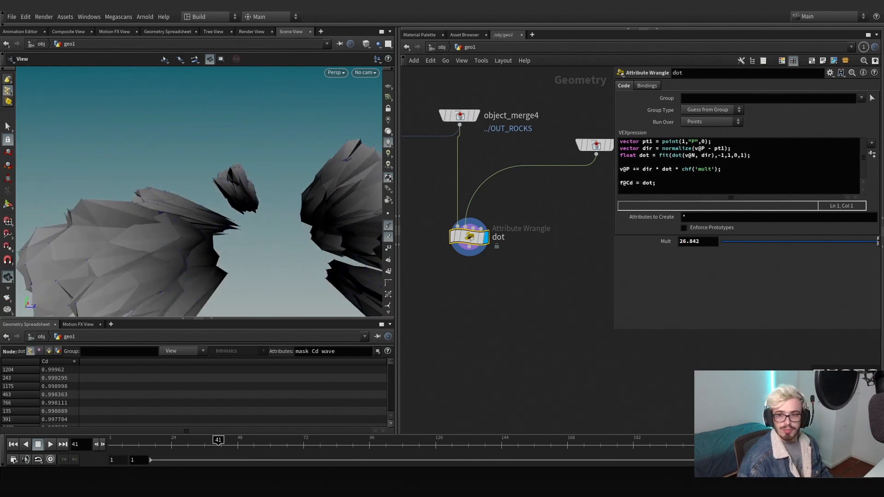
# Add the condition if(dot > chf('dotTresh')) with an empty brace block above the displacement line in the dot wrangle
pyautogui.click(619, 170)
pyautogui.press('Tab')
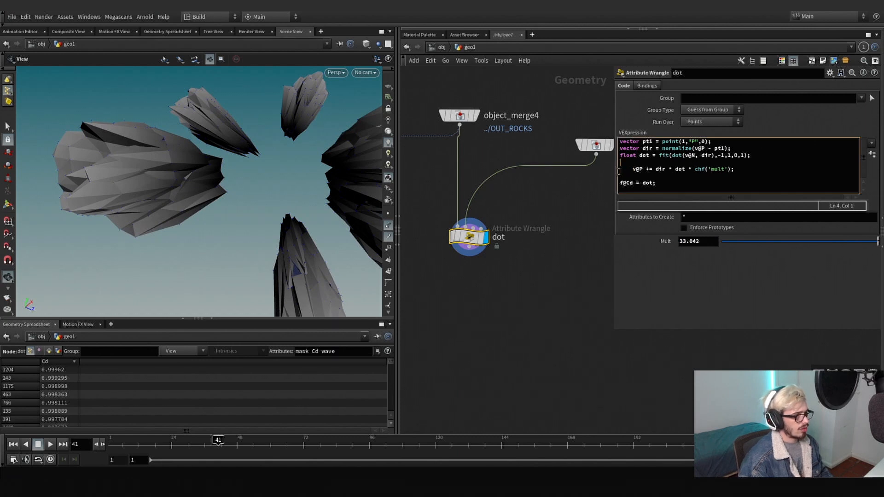
pyautogui.press('Return')
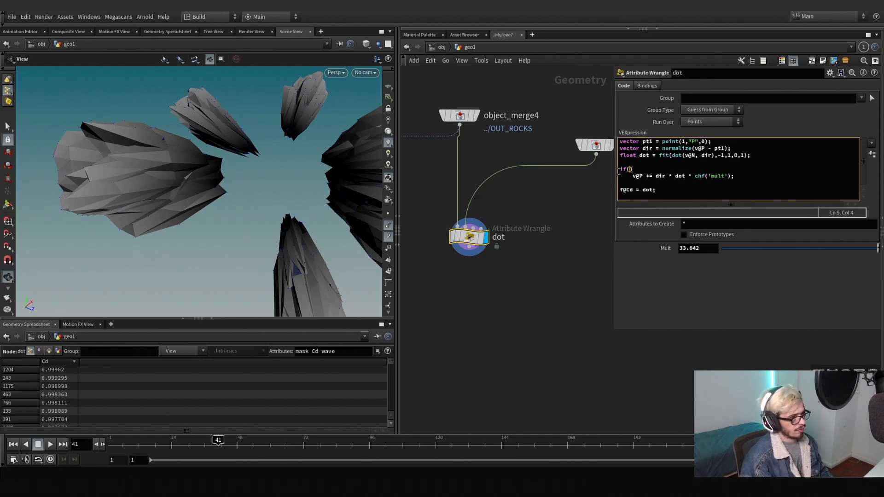
pyautogui.write('if(dot > c')
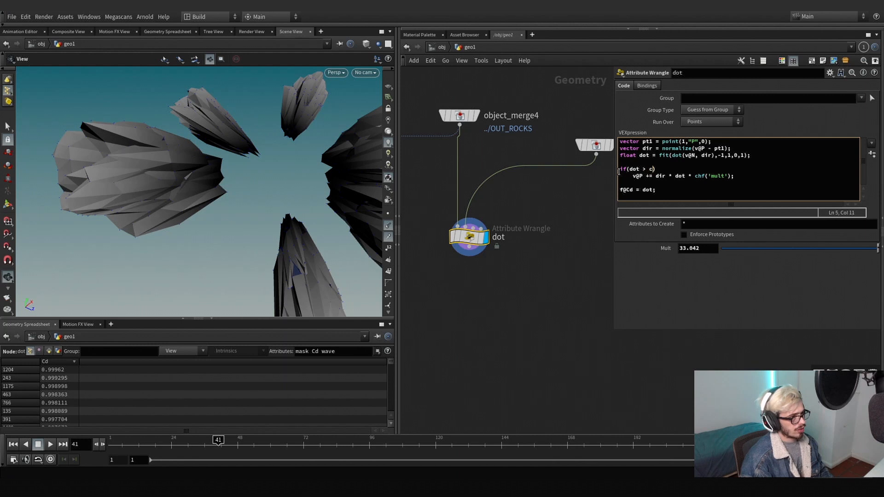
pyautogui.write("hf('")
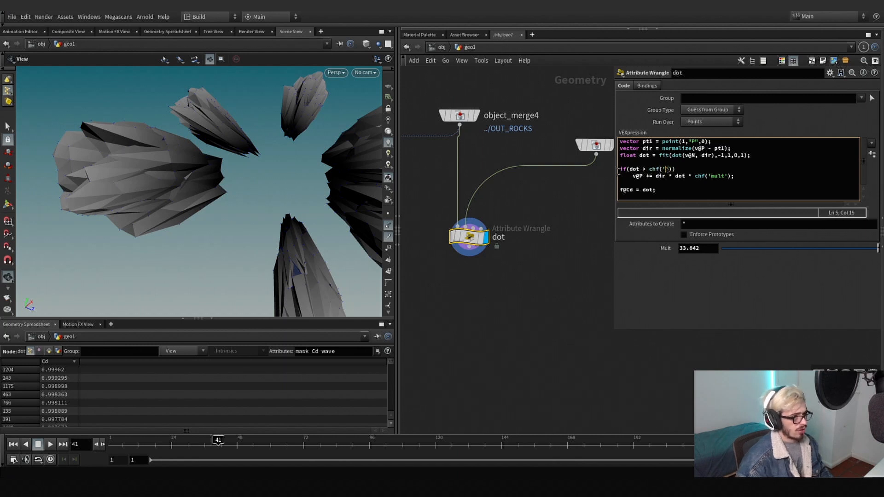
pyautogui.write('dotTresh')
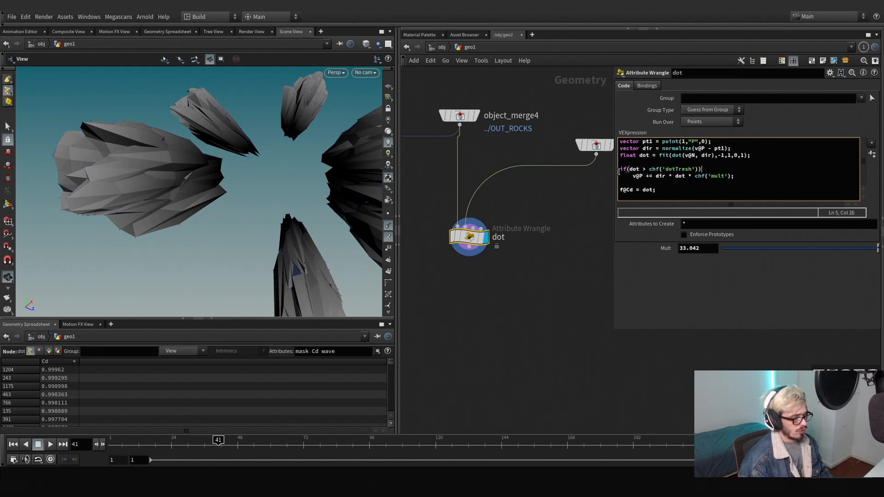
pyautogui.press('Return')
pyautogui.press('Return')
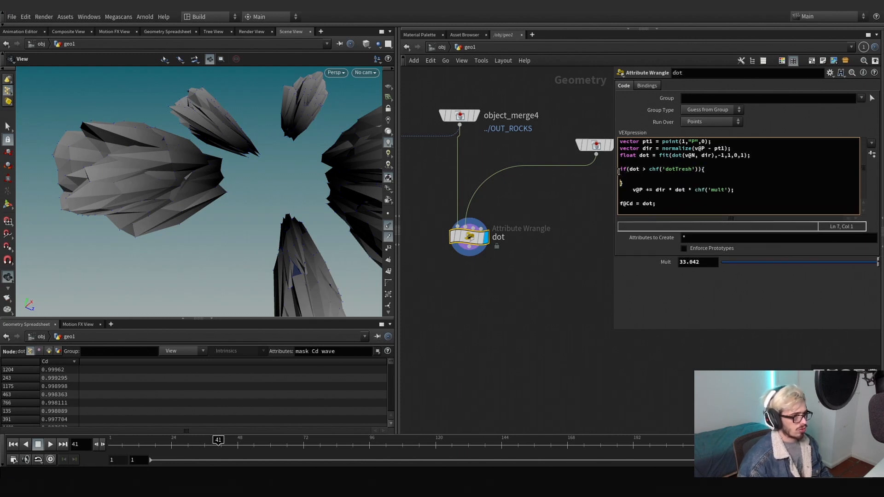
# Move the line v@P += dir * dot * chf('mult'); inside the braces of the if block
pyautogui.moveTo(627, 187); pyautogui.dragTo(725, 189)
pyautogui.hotkey('ctrl', 'x')
pyautogui.click(694, 177)
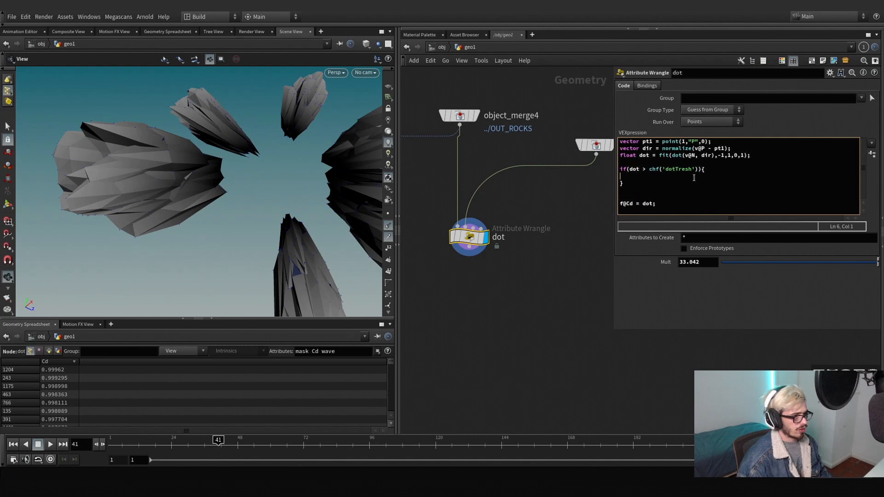
pyautogui.hotkey('ctrl', 'v')
# Create the wrangle's Dottresh parameter and raise it to 0.774, inspecting the displaced rocks
pyautogui.click(872, 154)
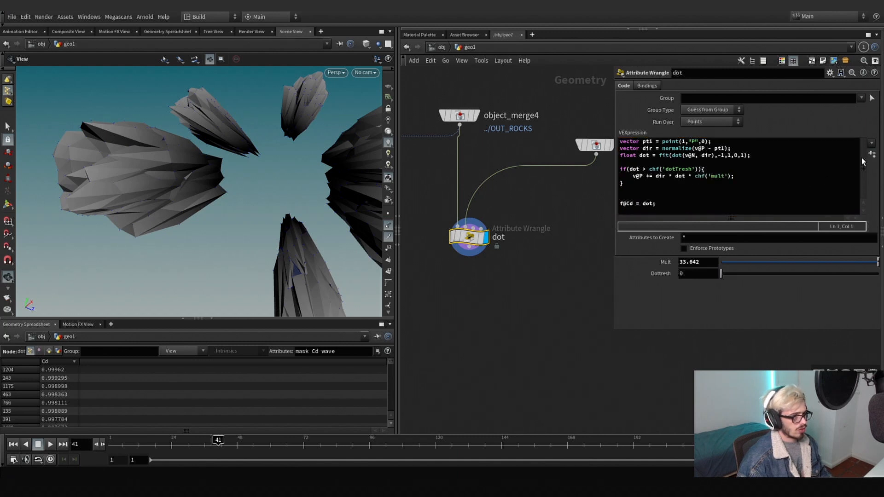
pyautogui.moveTo(731, 273); pyautogui.dragTo(842, 276)
pyautogui.moveTo(236, 186); pyautogui.dragTo(296, 184)
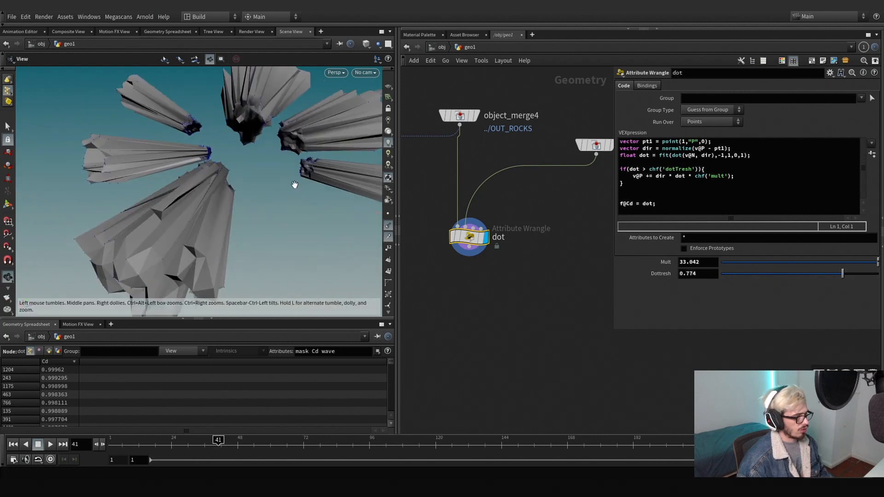
# Add a VDB from Polygons node below the dot wrangle, wire dot into its first input and display it
pyautogui.scroll(-5, 467, 292)
pyautogui.press('Tab')
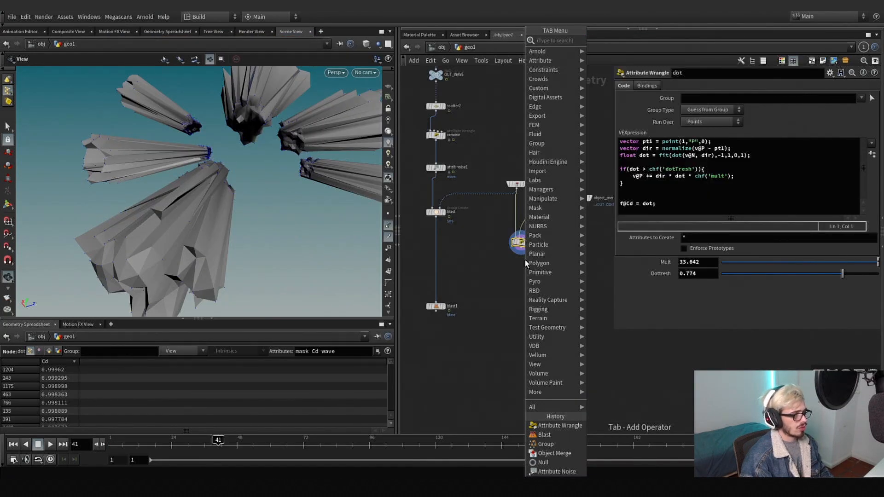
pyautogui.write('polygon')
pyautogui.press('Down')
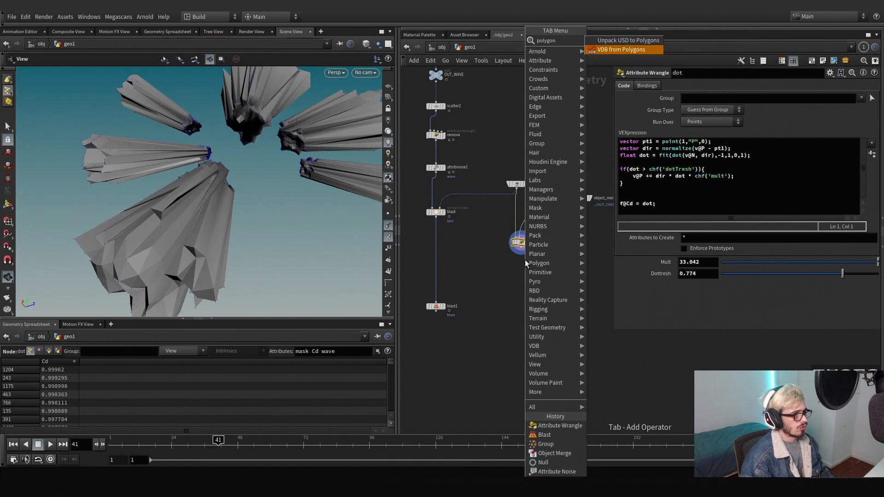
pyautogui.press('Return')
pyautogui.click(521, 266)
pyautogui.scroll(3, 523, 254)
pyautogui.click(517, 265)
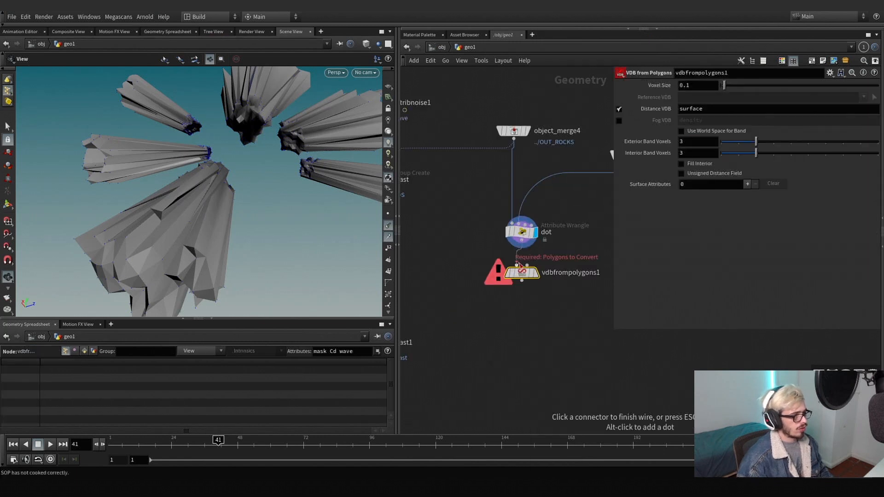
pyautogui.click(536, 275)
# Set the VDB from Polygons node's Voxel Size to 1
pyautogui.moveTo(511, 342); pyautogui.dragTo(576, 291, button='middle')
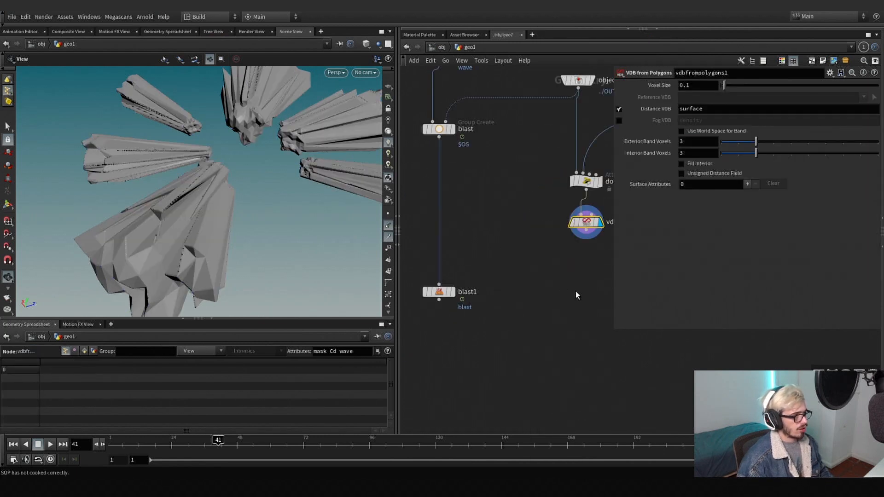
pyautogui.write('1')
pyautogui.press('Return')
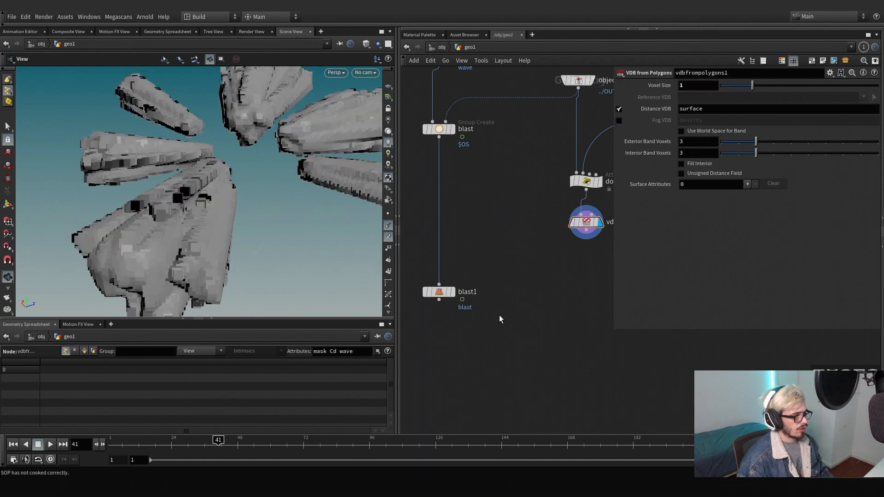
pyautogui.press('Tab')
pyautogui.press('Escape')
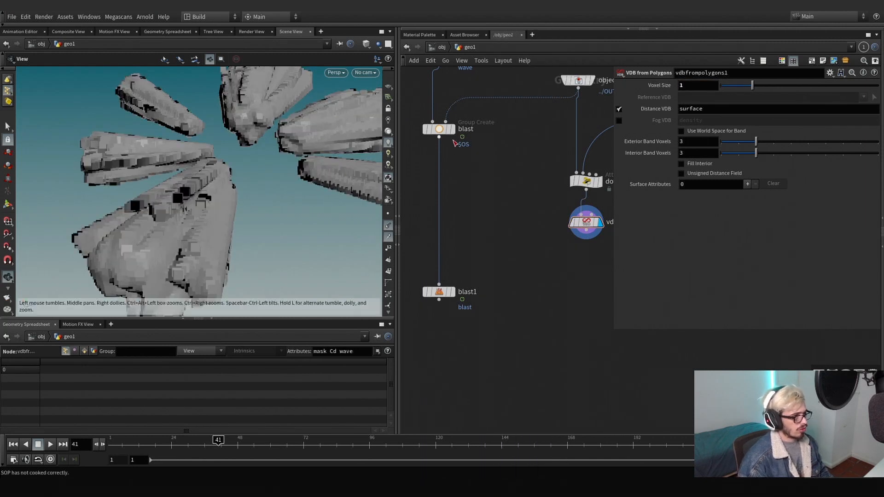
# Duplicate the blast group node above blast1, name its group blast and use the VDB node as its bounding object
pyautogui.keyDown('alt'); pyautogui.moveTo(443, 129); pyautogui.dragTo(443, 235); pyautogui.keyUp('alt')
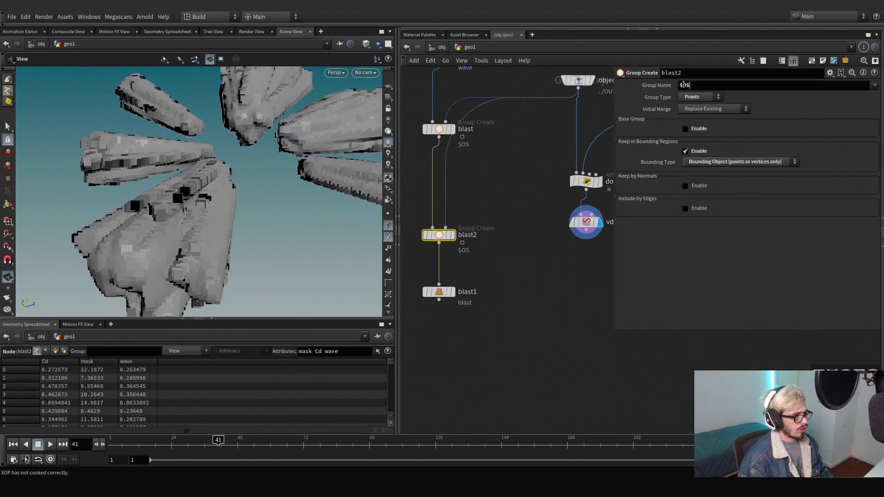
pyautogui.write('blast')
pyautogui.press('Return')
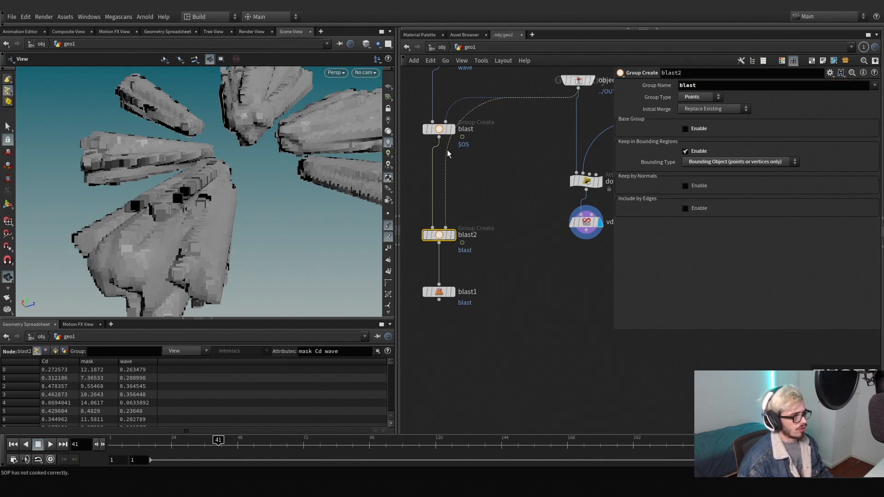
pyautogui.moveTo(447, 150); pyautogui.dragTo(575, 235)
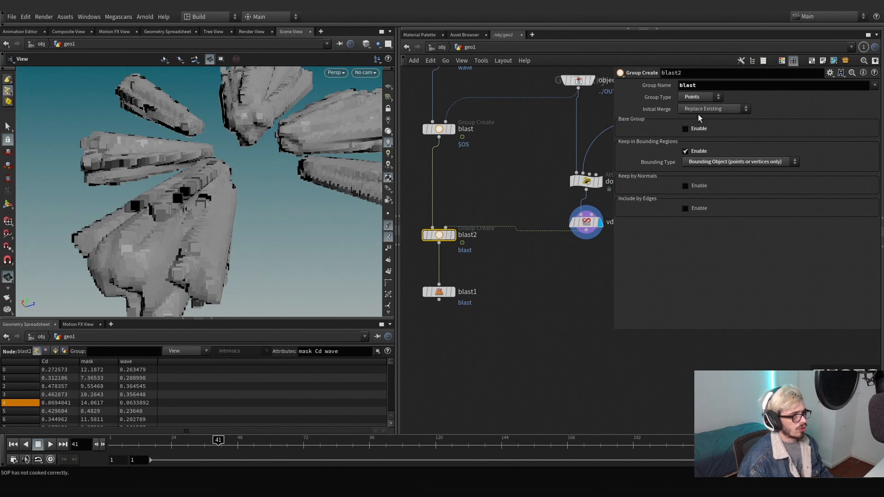
# Display blast2 at frame 45 with the dot wrangle's rocks as a template and examine which wave points are grouped
pyautogui.click(452, 235)
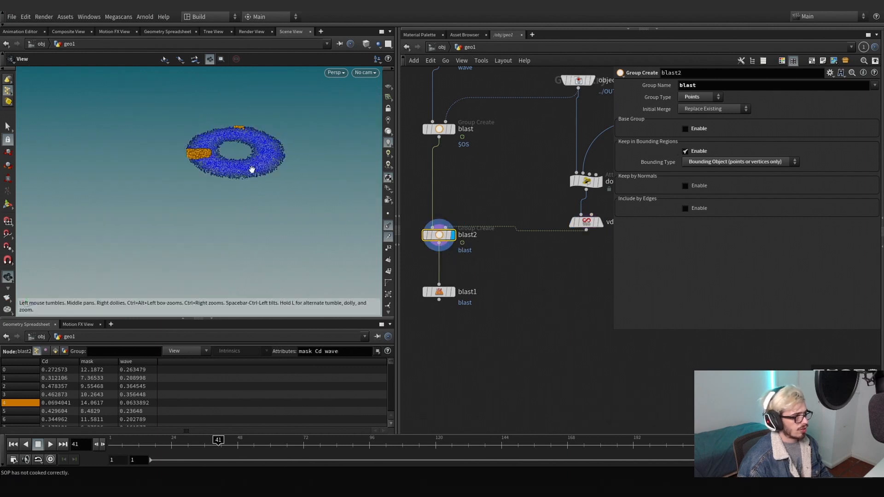
pyautogui.moveTo(229, 446); pyautogui.dragTo(230, 445)
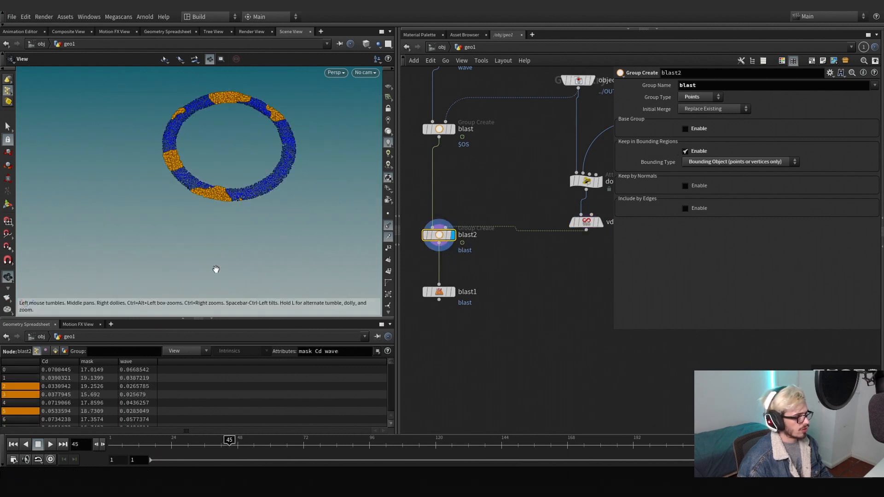
pyautogui.click(596, 181)
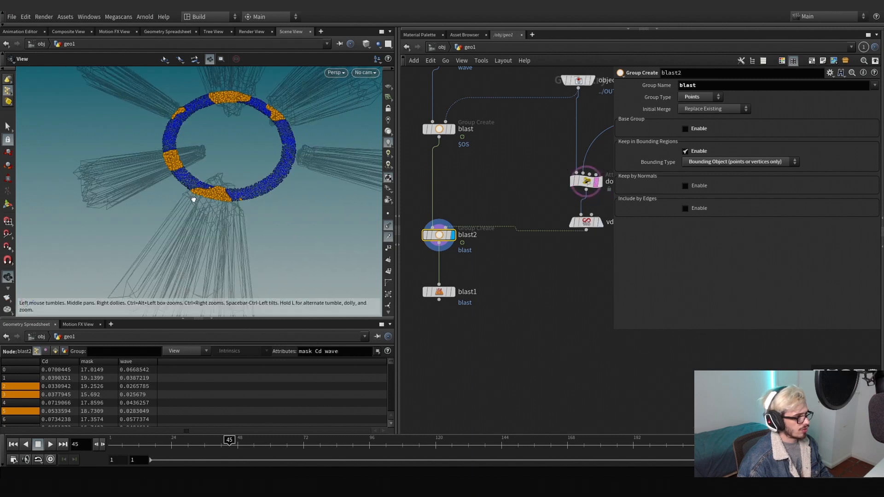
pyautogui.moveTo(196, 197); pyautogui.dragTo(203, 225)
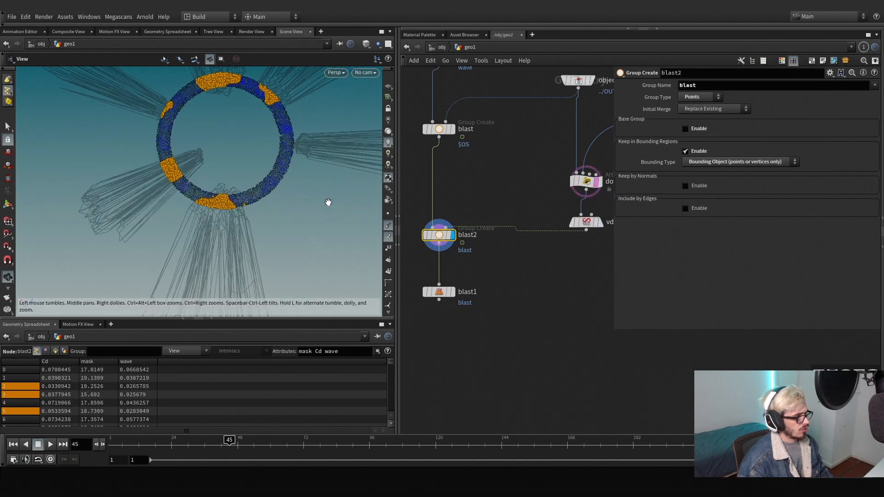
pyautogui.moveTo(177, 86); pyautogui.dragTo(178, 113, button='middle')
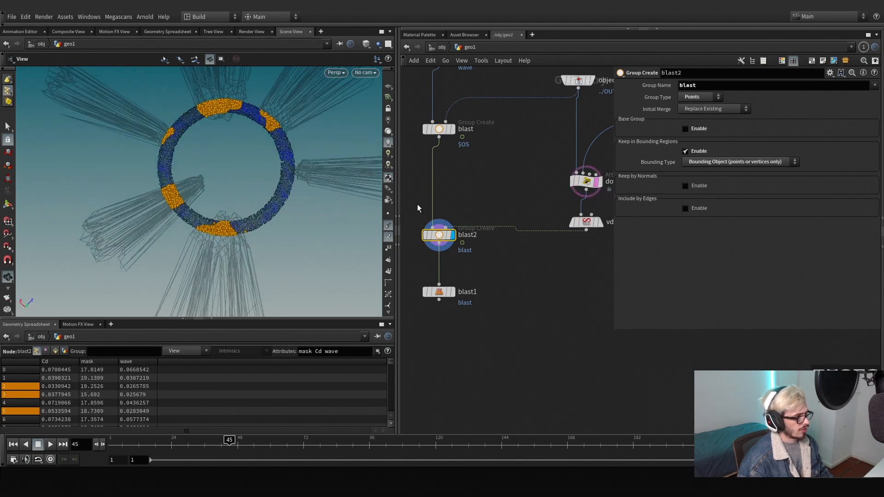
# Space out blast2 and blast1 in the network and set blast2's Initial Merge to Union with Existing
pyautogui.moveTo(422, 282); pyautogui.dragTo(422, 281)
pyautogui.moveTo(434, 292); pyautogui.dragTo(435, 353)
pyautogui.moveTo(439, 239); pyautogui.dragTo(440, 282)
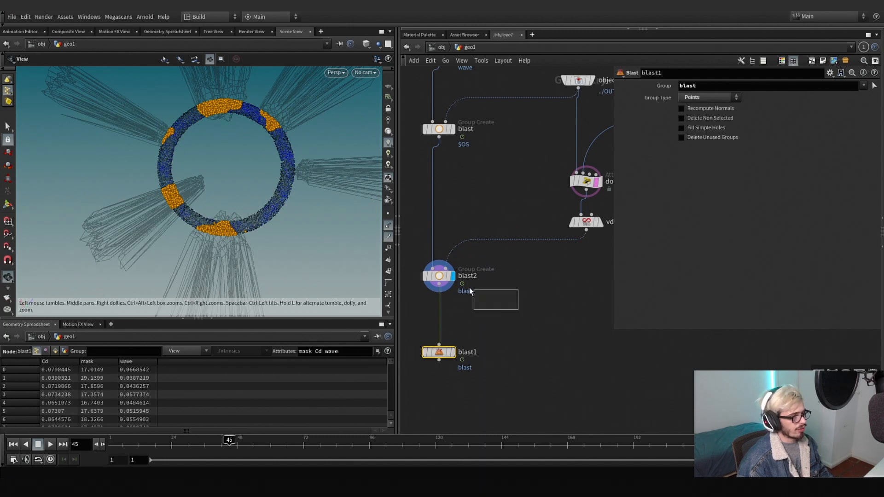
pyautogui.click(438, 276)
pyautogui.click(709, 109)
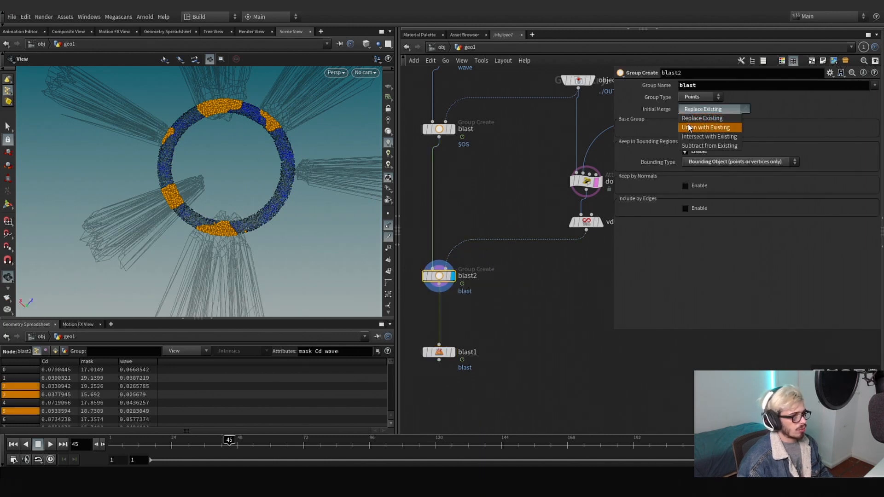
pyautogui.click(689, 127)
# Display the blast1 node and scrub the timeline to frame 93 to check the remaining wave points
pyautogui.moveTo(495, 273); pyautogui.dragTo(502, 193, button='middle')
pyautogui.click(461, 272)
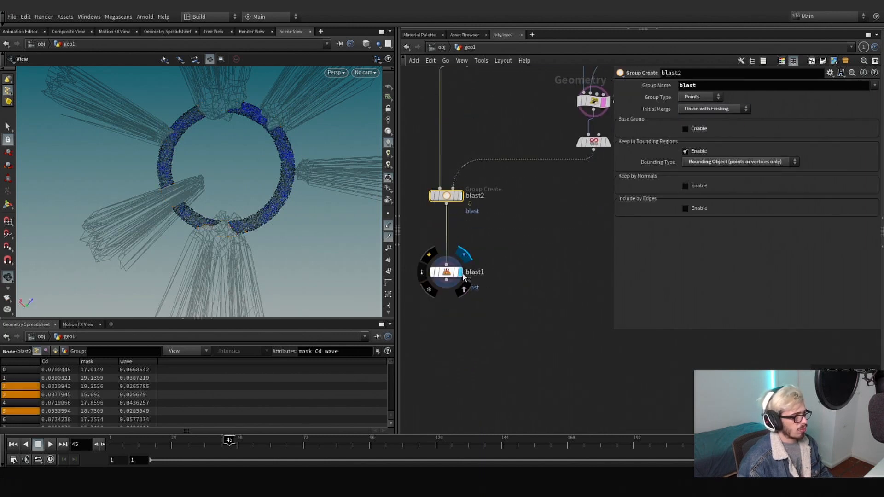
pyautogui.click(451, 273)
pyautogui.moveTo(199, 446); pyautogui.dragTo(363, 454)
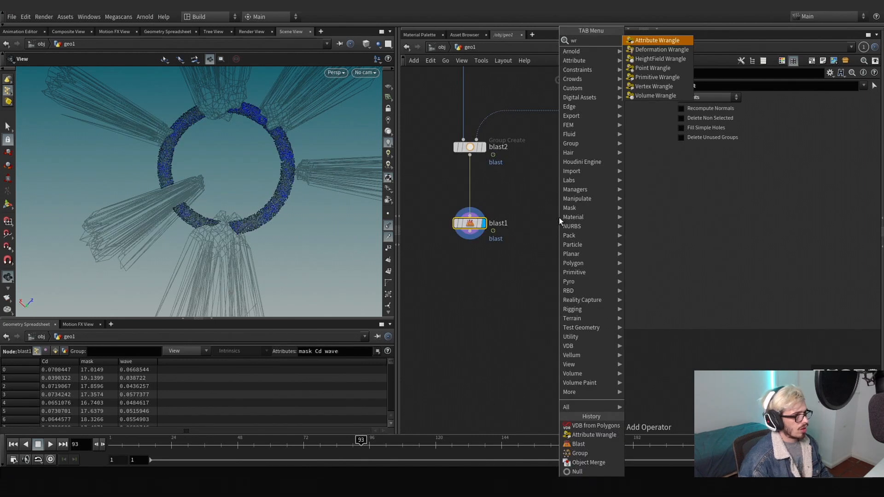
pyautogui.press('Return')
pyautogui.click(558, 217)
pyautogui.moveTo(558, 217); pyautogui.dragTo(469, 192)
pyautogui.press('r')
pyautogui.click(655, 173)
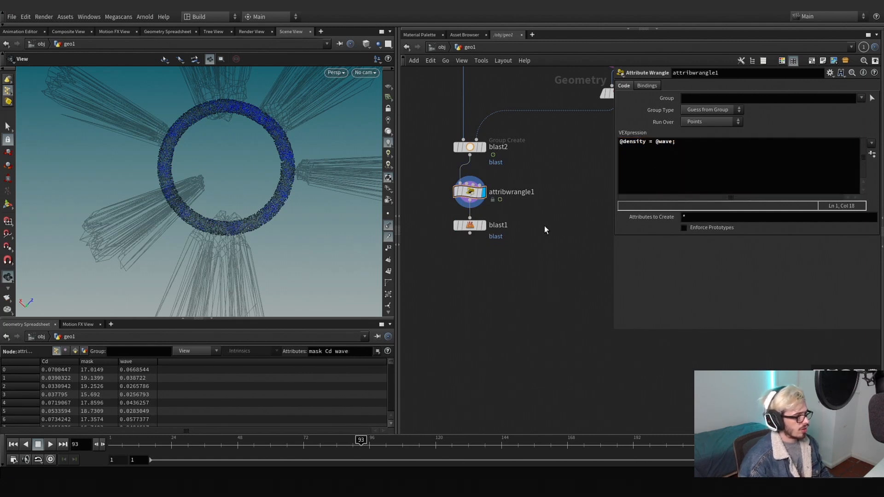
# Move blast1 down and insert a Volume Rasterize Attributes node between the density wrangle and blast1
pyautogui.moveTo(473, 226); pyautogui.dragTo(481, 273)
pyautogui.press('Tab')
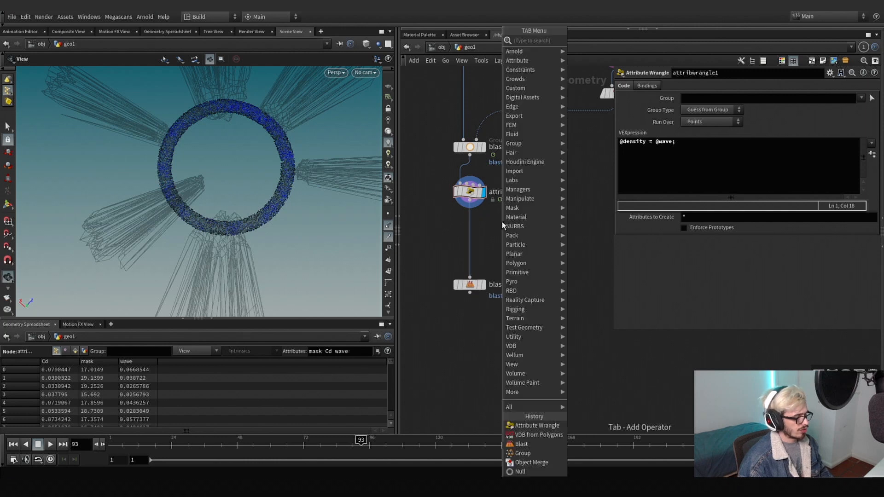
pyautogui.write('rast')
pyautogui.press('Down')
pyautogui.press('Return')
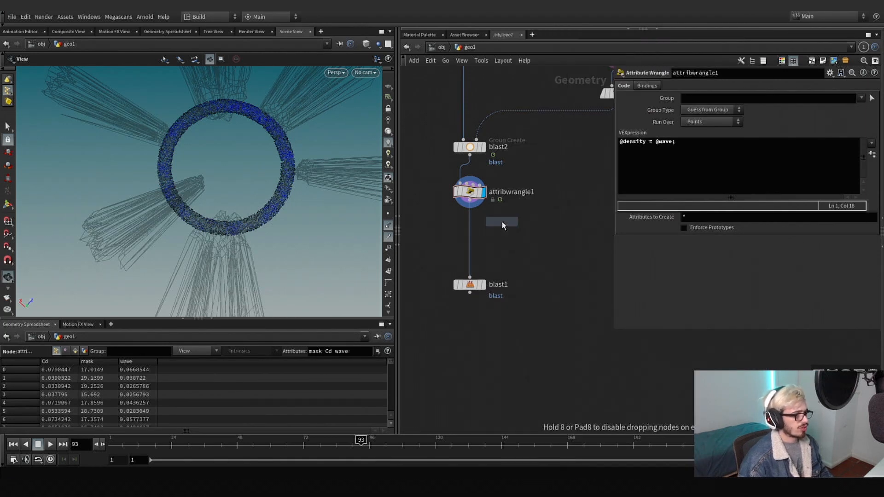
pyautogui.click(472, 247)
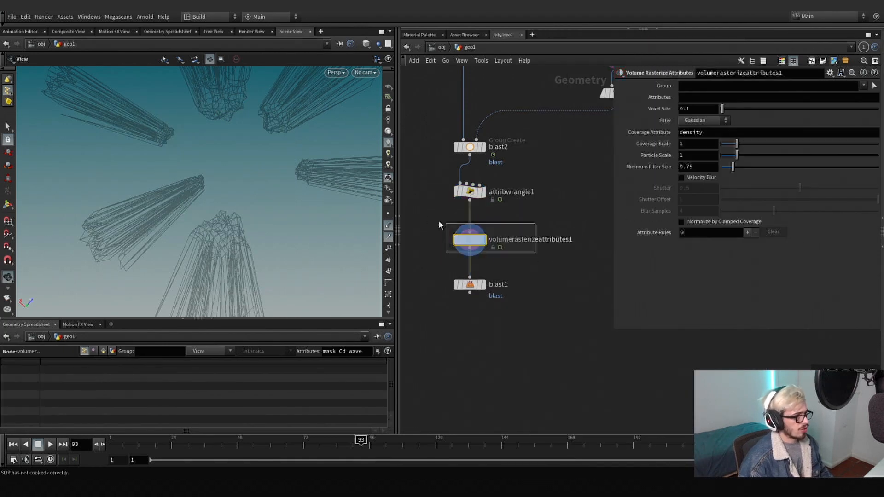
# Reference the Coverage Scale in volumerasterizeattributes1's Voxel Size as ch("densityscale") and append a multiplication sign
pyautogui.click(831, 73)
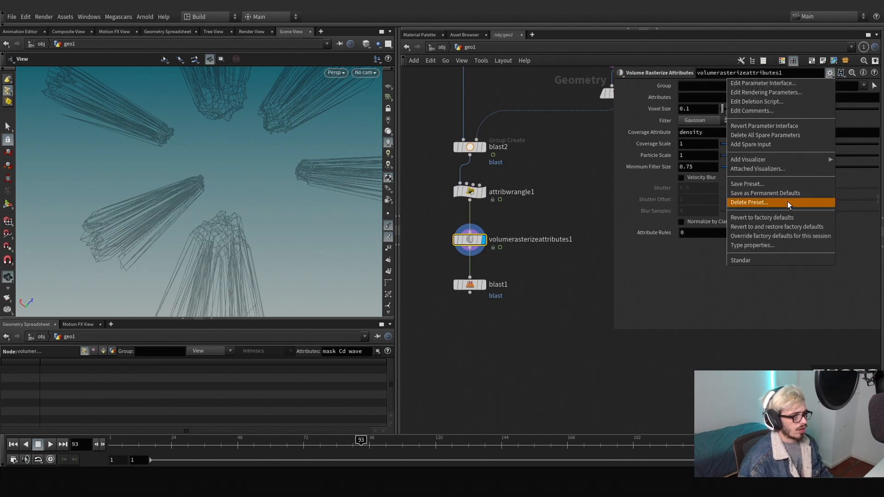
pyautogui.press('Escape')
pyautogui.rightClick(653, 145)
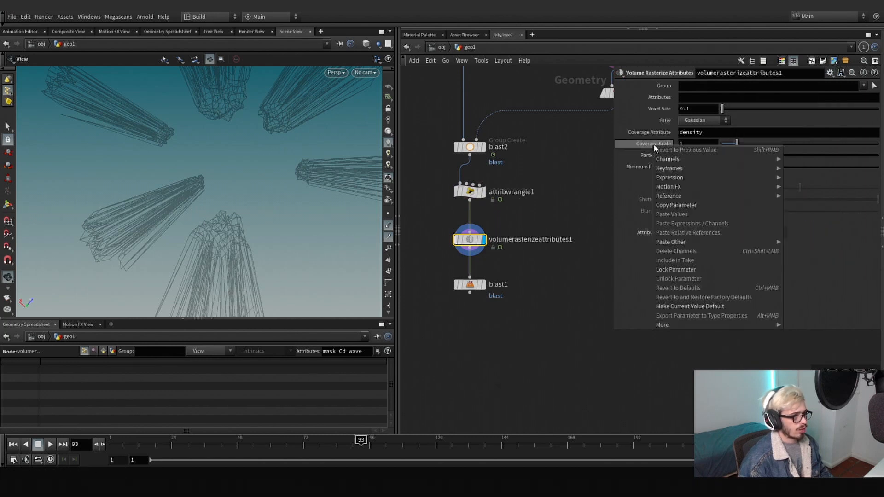
pyautogui.click(688, 208)
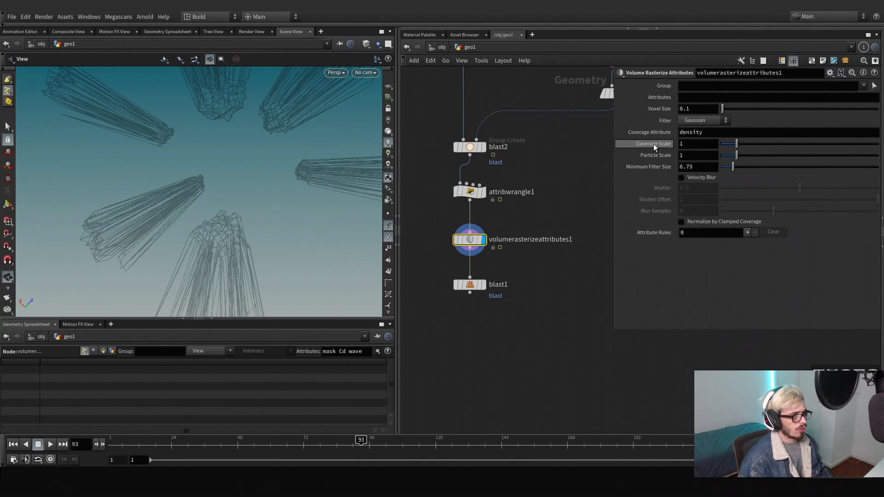
pyautogui.rightClick(677, 109)
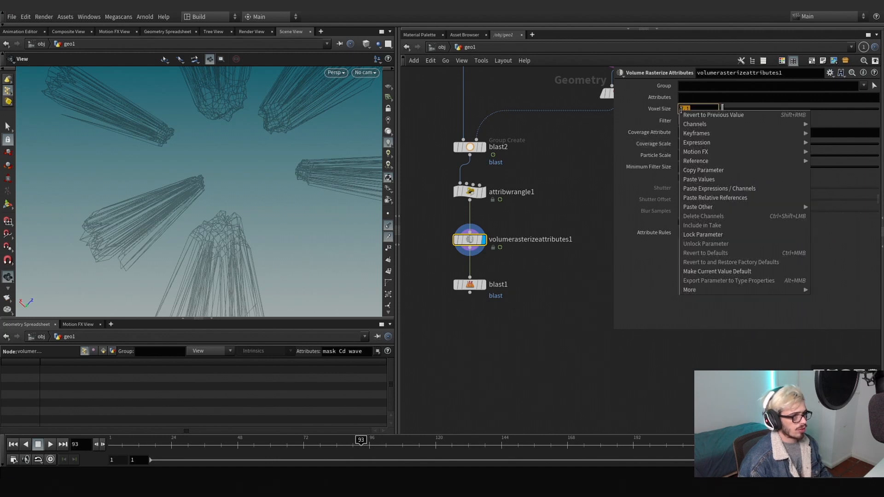
pyautogui.click(700, 189)
pyautogui.hotkey('shift', 'End')
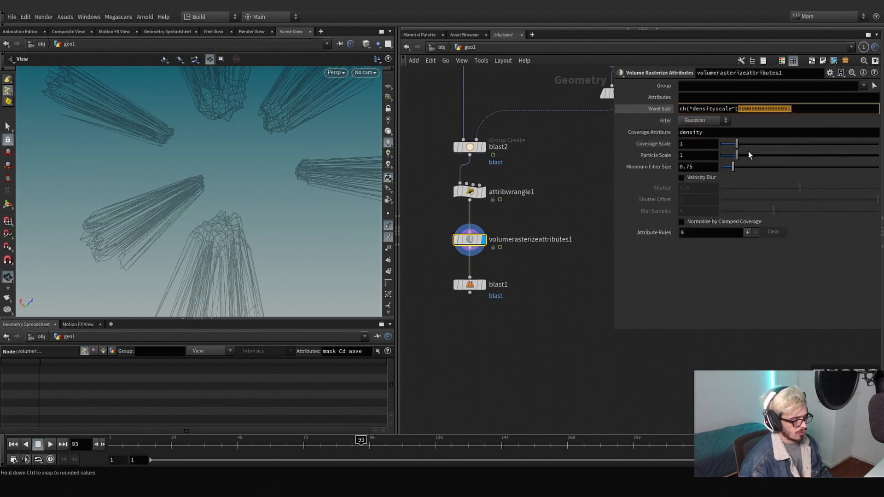
pyautogui.press('BackSpace')
pyautogui.write('*')
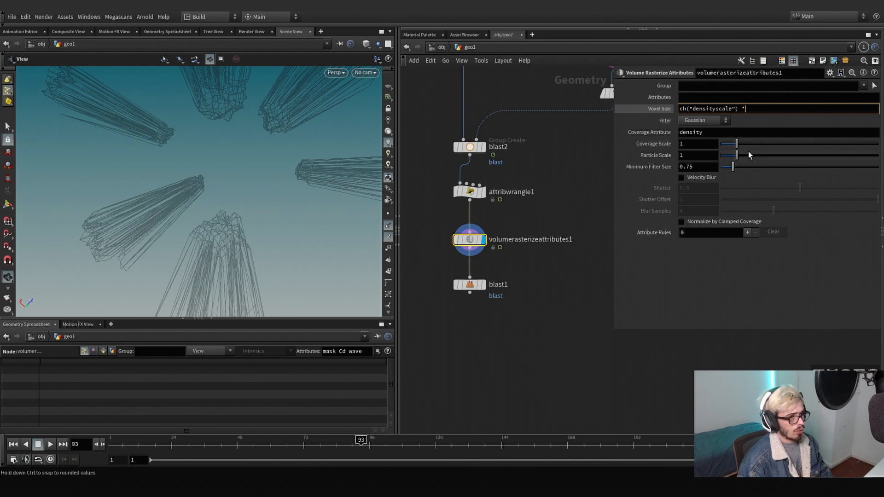
# Complete the Voxel Size expression with a relative reference to Particle Scale, giving ch("densityscale") * ch("particlescale") / 4
pyautogui.rightClick(688, 159)
pyautogui.click(717, 215)
pyautogui.click(756, 110)
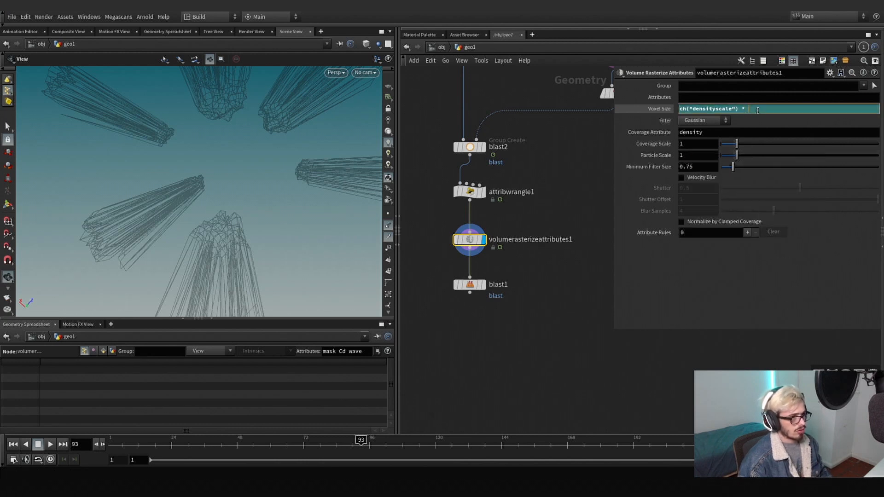
pyautogui.hotkey('ctrl', 'z')
pyautogui.rightClick(778, 109)
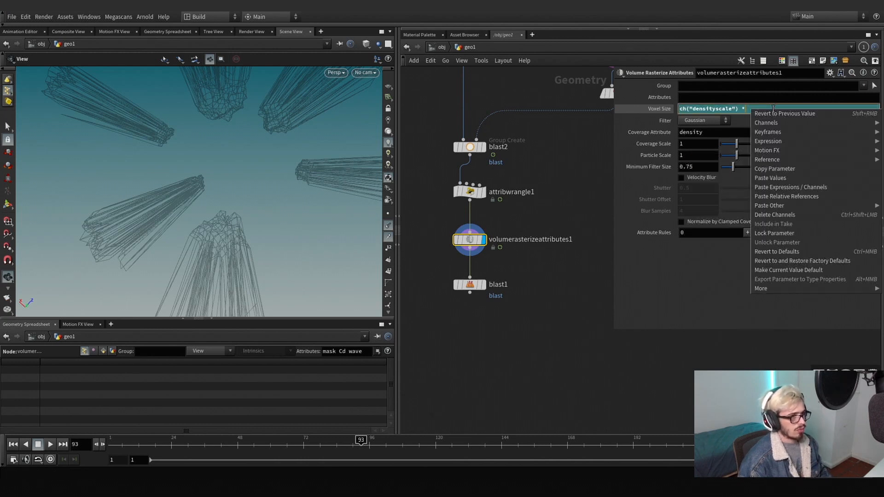
pyautogui.click(789, 197)
pyautogui.click(745, 111)
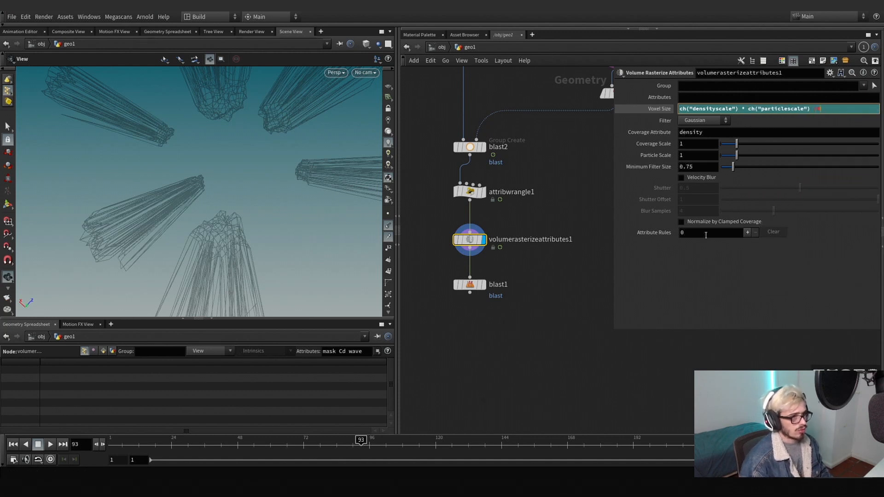
pyautogui.write('4')
pyautogui.press('Return')
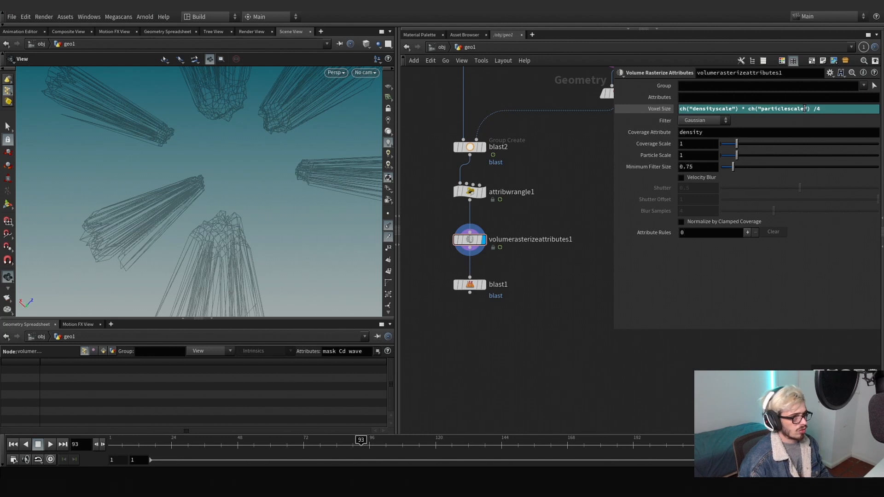
pyautogui.click(815, 109)
pyautogui.press('Return')
# Set the attributes to rasterize to density v, and space volumerasterizeattributes1 and blast1 apart in the network
pyautogui.click(701, 98)
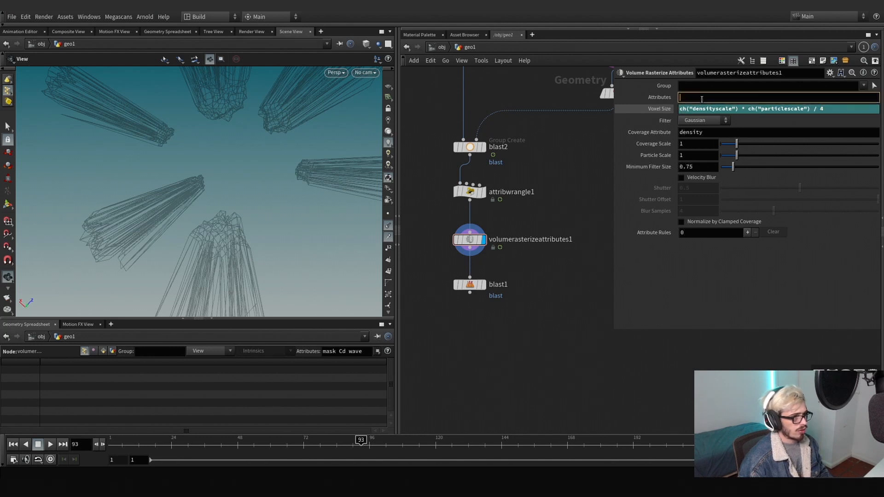
pyautogui.write('density v')
pyautogui.press('Return')
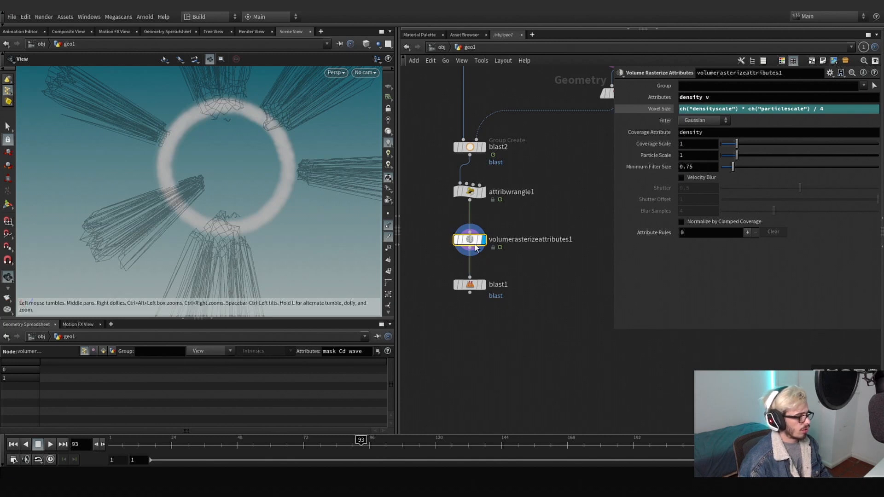
pyautogui.moveTo(471, 282); pyautogui.dragTo(474, 310)
pyautogui.moveTo(470, 239); pyautogui.dragTo(471, 245)
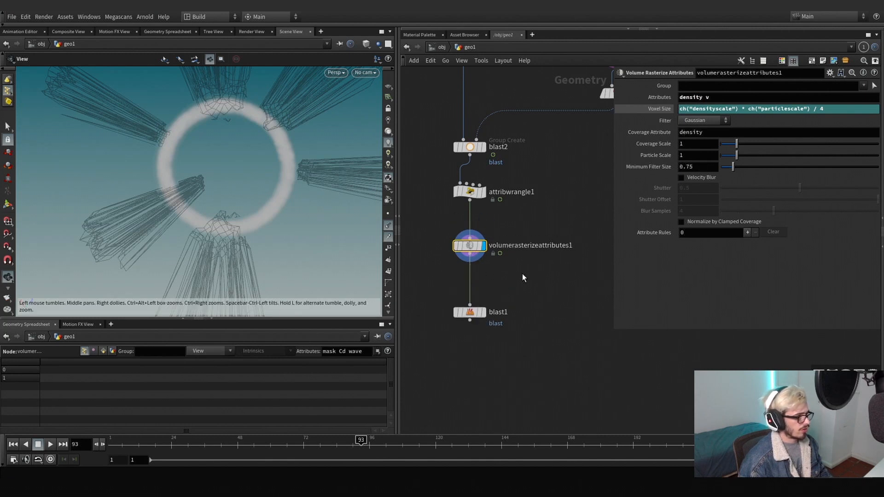
# Display attribwrangle1 and scrub the timeline to frame 90 to examine the wave points
pyautogui.click(482, 191)
pyautogui.moveTo(361, 444)
pyautogui.mouseDown()
pyautogui.moveTo(337, 445)
pyautogui.moveTo(361, 444)
pyautogui.moveTo(352, 446)
pyautogui.mouseUp()
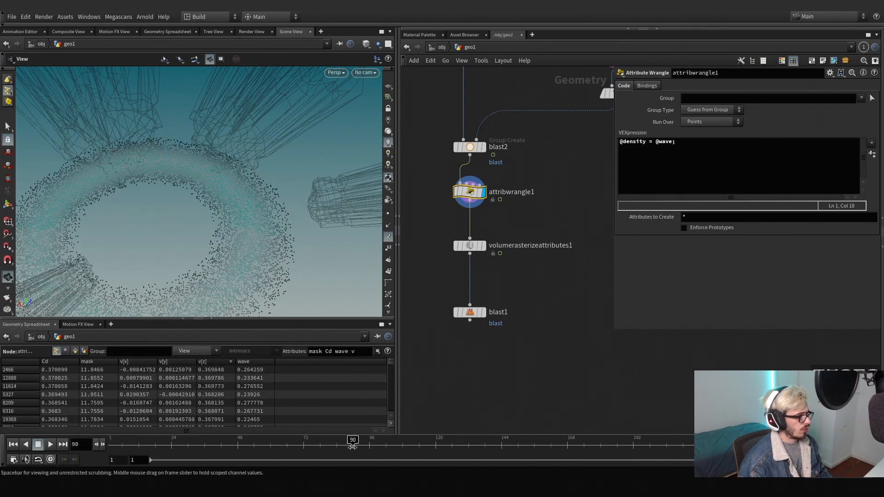
pyautogui.moveTo(291, 282); pyautogui.dragTo(201, 281)
# Insert an Attribute Noise node between the mask and pulse wrangles and align it with them
pyautogui.scroll(-5, 539, 236)
pyautogui.scroll(10, 497, 285)
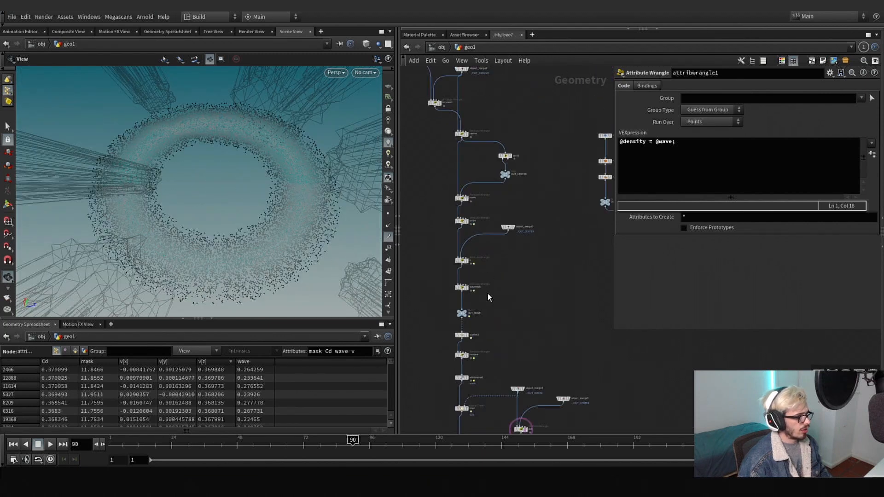
pyautogui.moveTo(484, 270); pyautogui.dragTo(509, 331, button='middle')
pyautogui.scroll(-3, 515, 265)
pyautogui.moveTo(475, 191); pyautogui.dragTo(483, 228, button='middle')
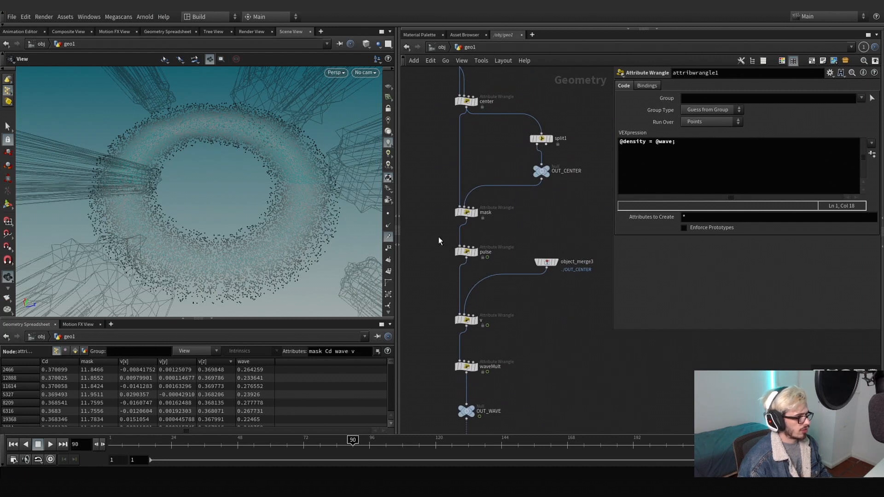
pyautogui.press('Tab')
pyautogui.write('noise')
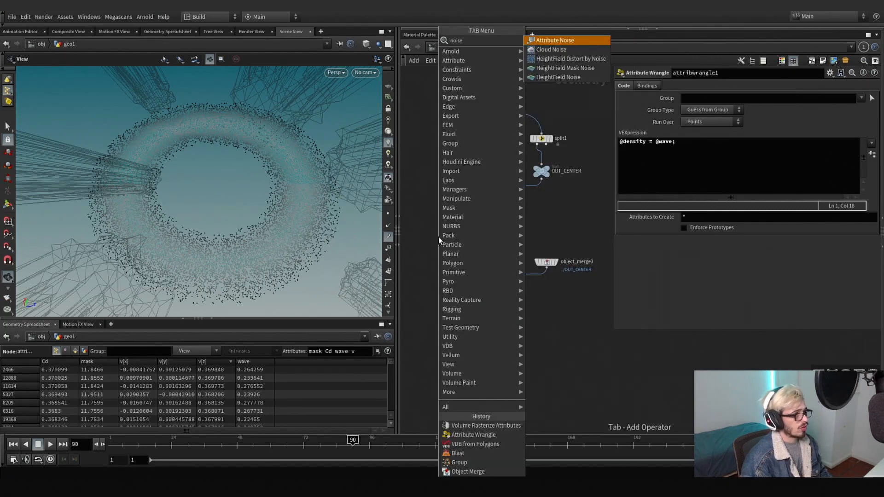
pyautogui.press('Return')
pyautogui.scroll(3, 438, 236)
pyautogui.click(479, 236)
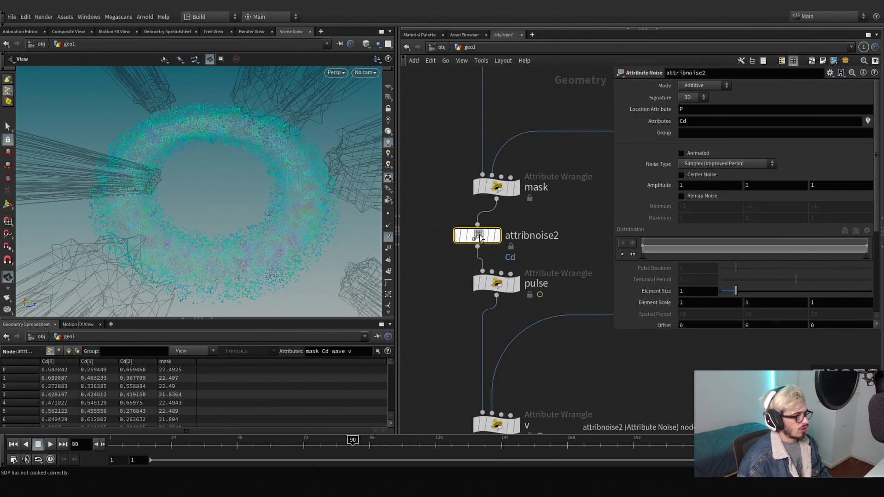
pyautogui.moveTo(478, 236); pyautogui.dragTo(498, 235)
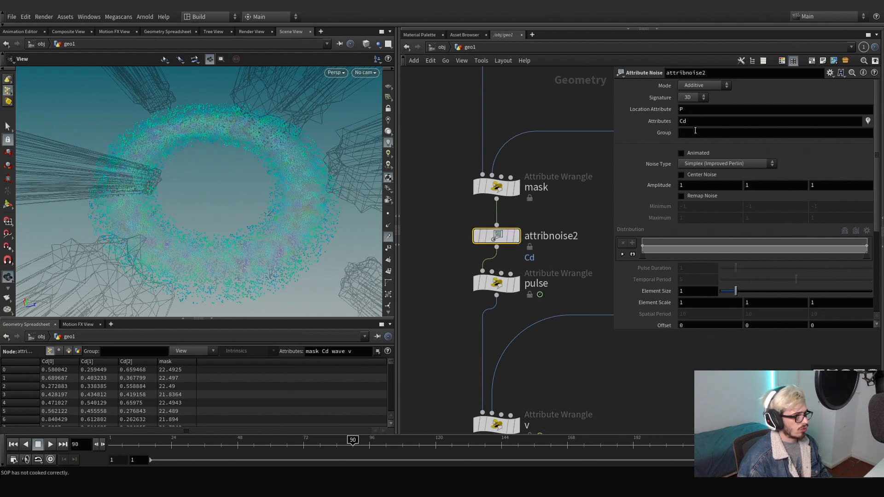
# Try applying the attribnoise2 noise to the wave attribute with a different amplitude, and undo the amplitude change
pyautogui.doubleClick(683, 121)
pyautogui.write('wave')
pyautogui.press('Return')
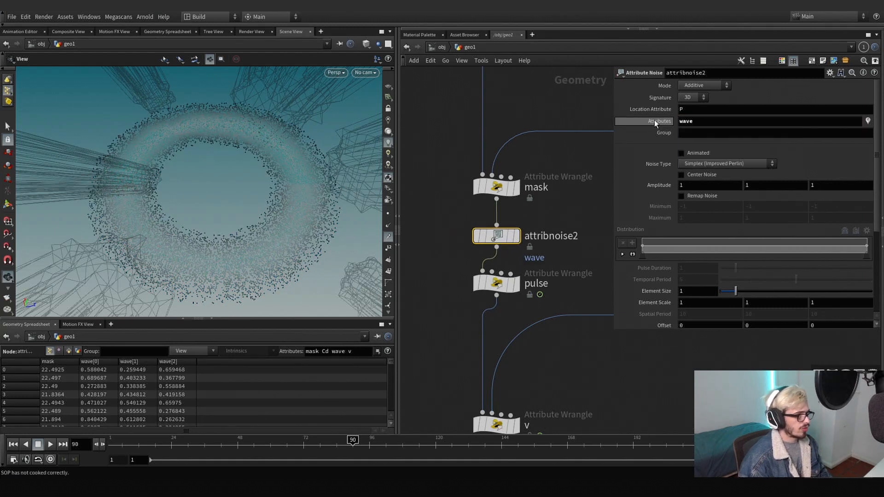
pyautogui.moveTo(666, 185)
pyautogui.mouseDown(button='middle')
pyautogui.moveTo(745, 185)
pyautogui.moveTo(660, 191)
pyautogui.mouseUp(button='middle')
pyautogui.hotkey('ctrl', 'z')
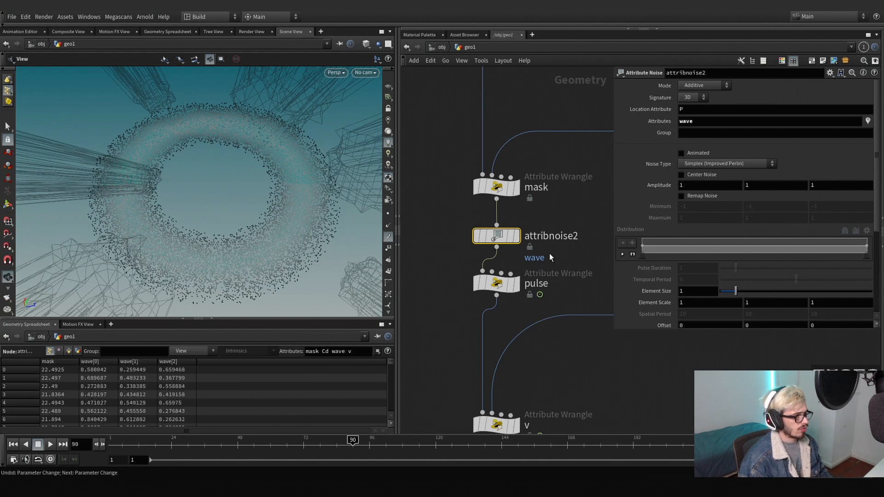
pyautogui.moveTo(538, 201); pyautogui.dragTo(537, 199)
# Set attribnoise2's attribute to mask, raise the noise amplitude and scrub the timeline to frame 42
pyautogui.moveTo(697, 122); pyautogui.dragTo(627, 123)
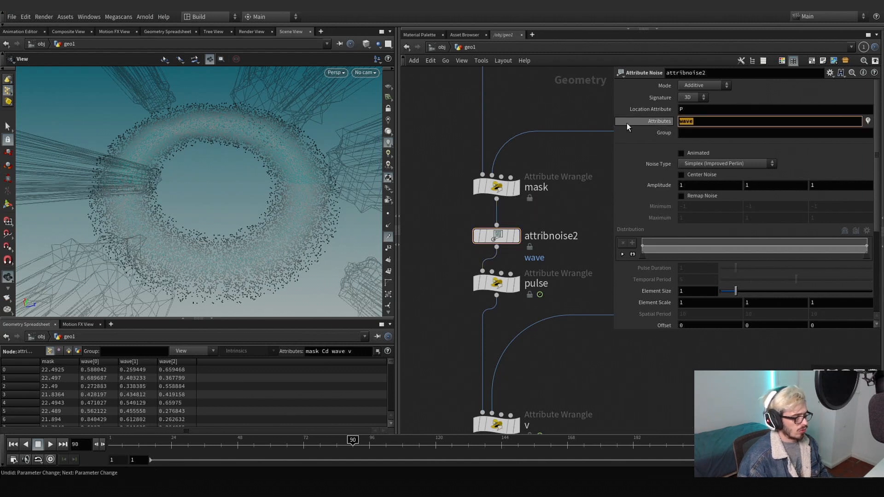
pyautogui.write('mask')
pyautogui.press('Return')
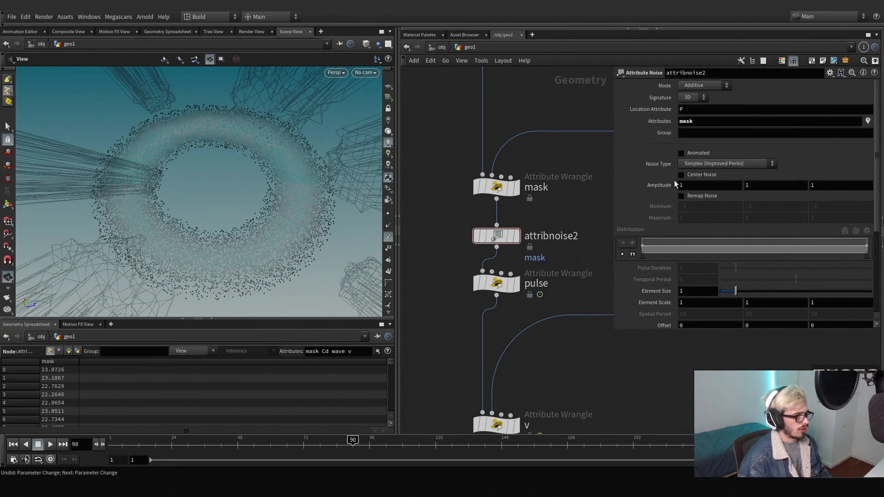
pyautogui.moveTo(663, 184); pyautogui.dragTo(864, 189, button='middle')
pyautogui.moveTo(143, 441); pyautogui.dragTo(221, 441)
# Narrow the dip in the pulse wrangle's Shape ramp by moving its side points inward, and scrub to frame 64
pyautogui.click(496, 282)
pyautogui.scroll(-2, 712, 312)
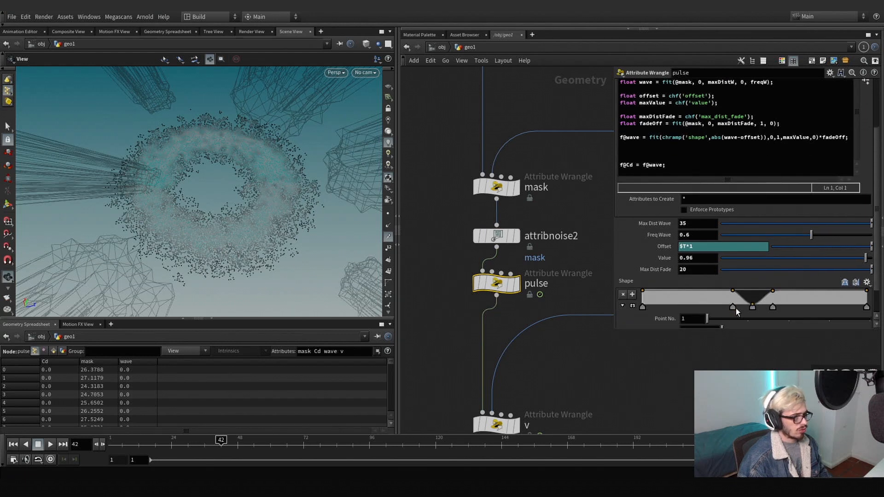
pyautogui.click(735, 307)
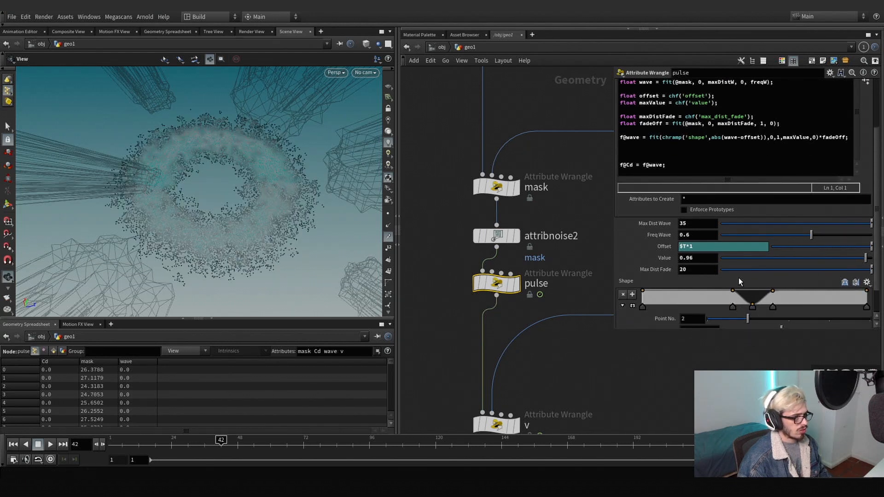
pyautogui.click(752, 307)
pyautogui.moveTo(734, 308); pyautogui.dragTo(763, 307)
pyautogui.moveTo(216, 441); pyautogui.dragTo(282, 446)
# Insert a Retime node between attribwrangle1 and volumerasterizeattributes1 and display it
pyautogui.scroll(-7, 539, 311)
pyautogui.moveTo(558, 350); pyautogui.dragTo(540, 221, button='middle')
pyautogui.scroll(4, 520, 353)
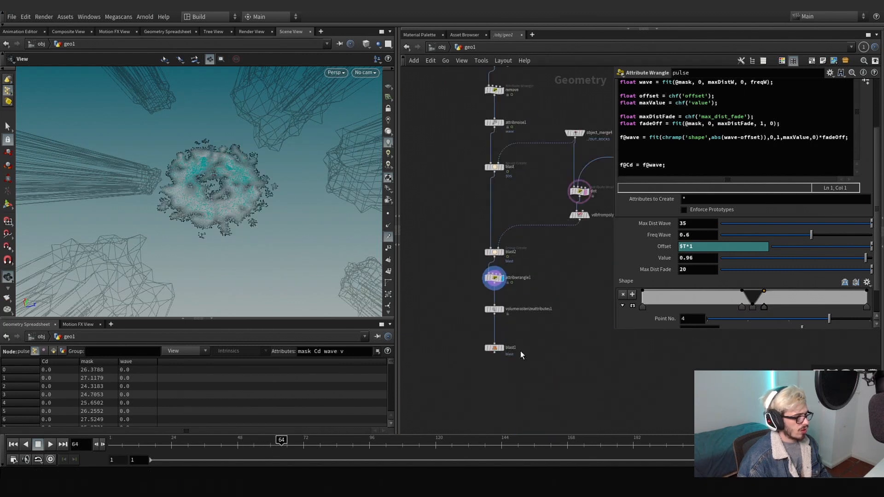
pyautogui.scroll(3, 534, 327)
pyautogui.press('Tab')
pyautogui.press('Escape')
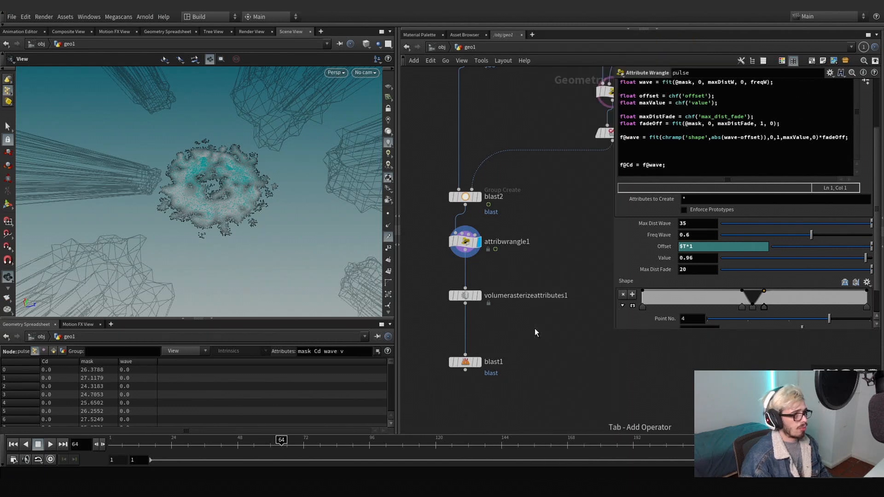
pyautogui.click(535, 328)
pyautogui.moveTo(540, 331); pyautogui.dragTo(466, 268)
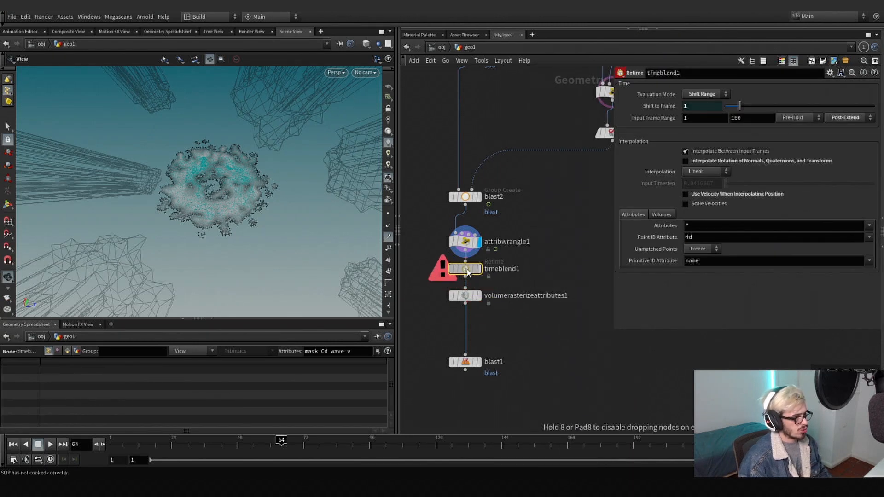
pyautogui.click(479, 269)
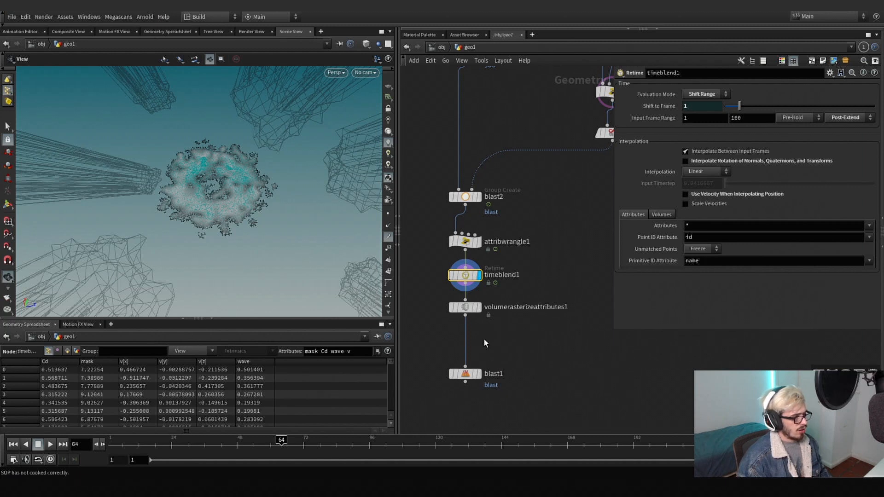
# Move the Retime node out of its place above volumerasterizeattributes1 and connect it below blast1
pyautogui.moveTo(493, 326); pyautogui.dragTo(492, 293, button='middle')
pyautogui.moveTo(460, 241); pyautogui.dragTo(435, 363)
pyautogui.click(464, 266)
pyautogui.click(465, 217)
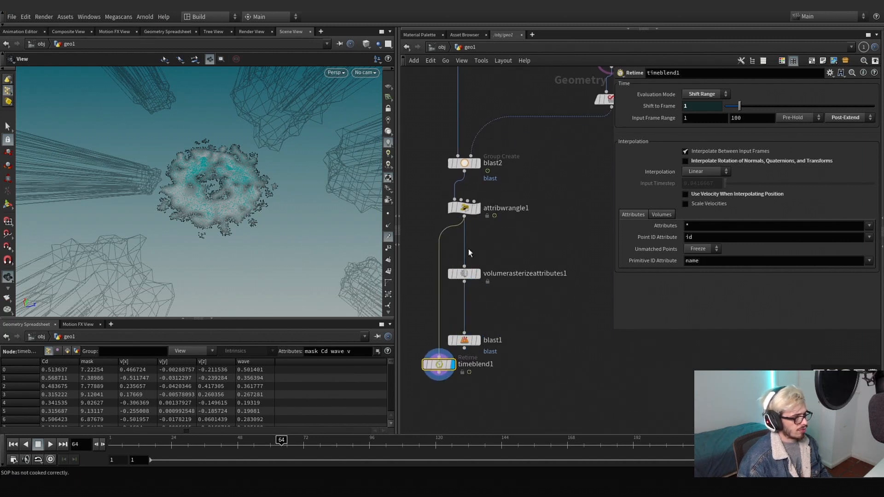
pyautogui.click(465, 349)
pyautogui.click(439, 357)
pyautogui.moveTo(438, 365); pyautogui.dragTo(470, 394)
# Move blast1 between attribwrangle1 and volumerasterizeattributes1, display the rasterize node and show its Voxel Size as an evaluated value
pyautogui.click(469, 341)
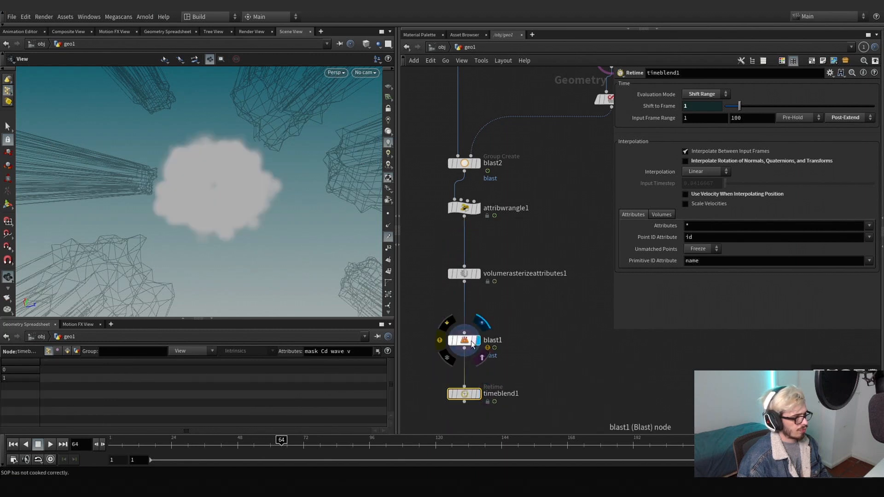
pyautogui.moveTo(467, 345); pyautogui.dragTo(466, 255)
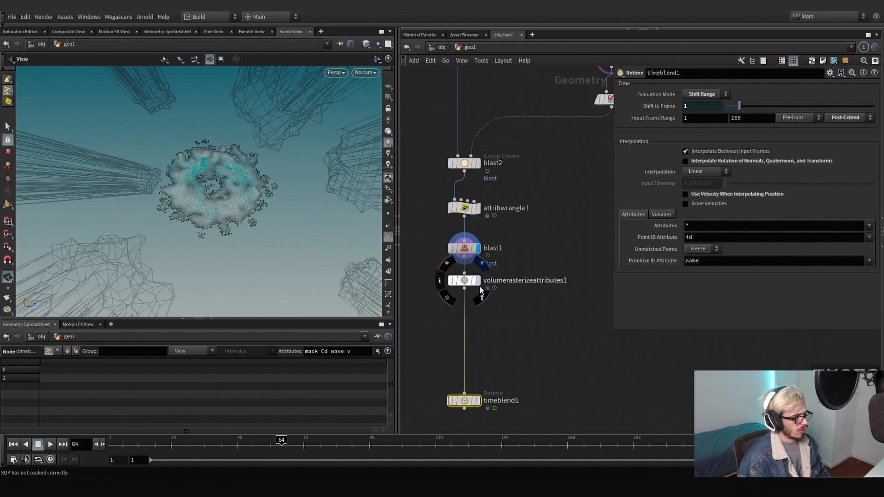
pyautogui.click(479, 284)
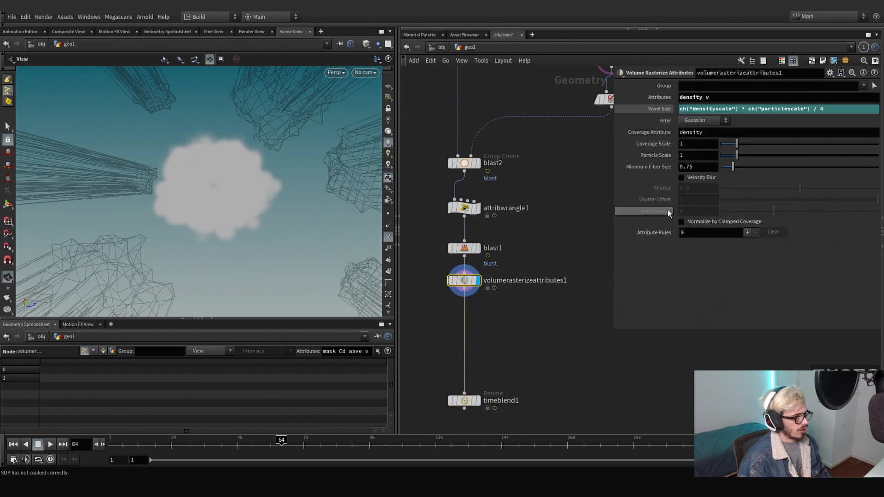
pyautogui.click(663, 109)
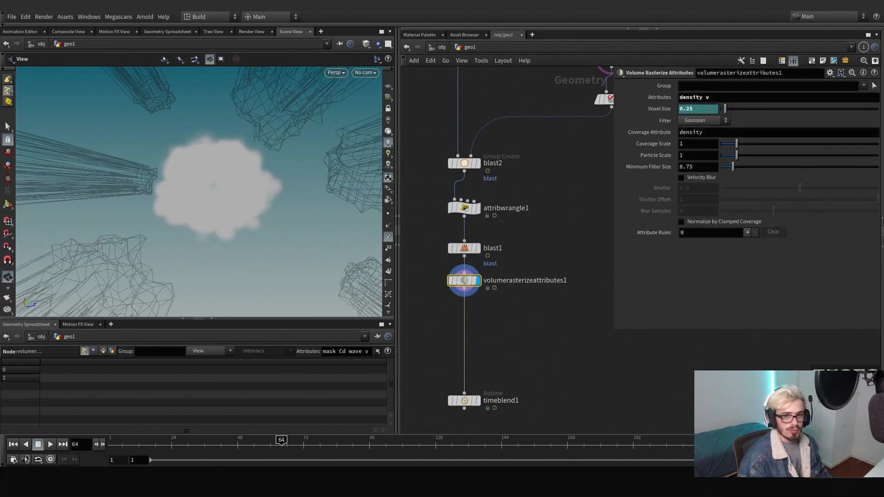
pyautogui.moveTo(350, 142); pyautogui.dragTo(378, 95)
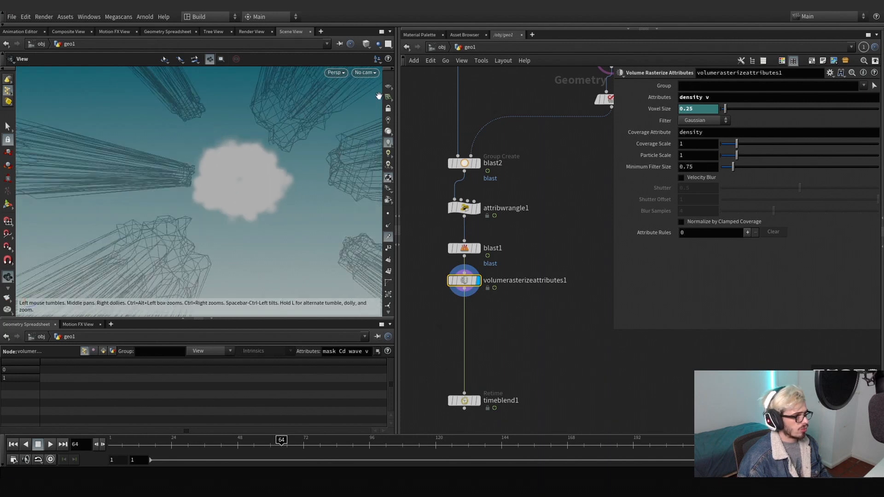
# Set the volume rasterize node's Particle Scale to 0.3 and enable Velocity Blur with a Shutter of 0.5
pyautogui.moveTo(695, 157); pyautogui.dragTo(615, 142)
pyautogui.write('.3')
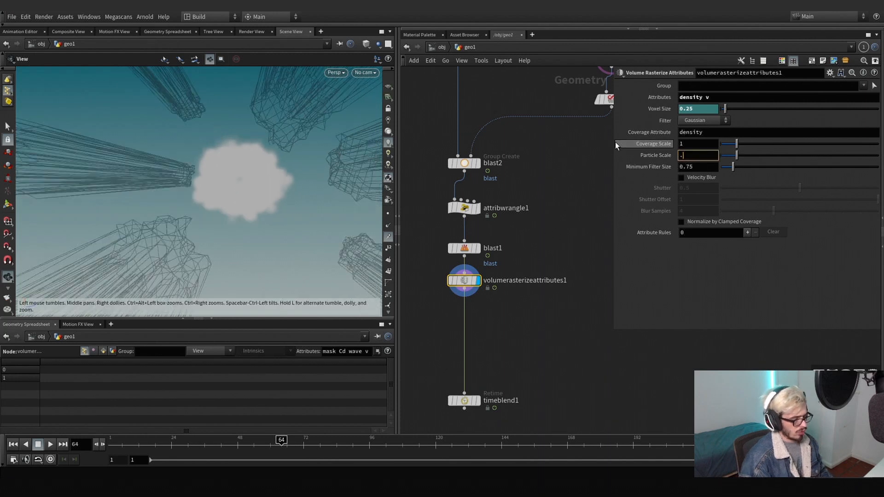
pyautogui.press('Return')
pyautogui.click(681, 178)
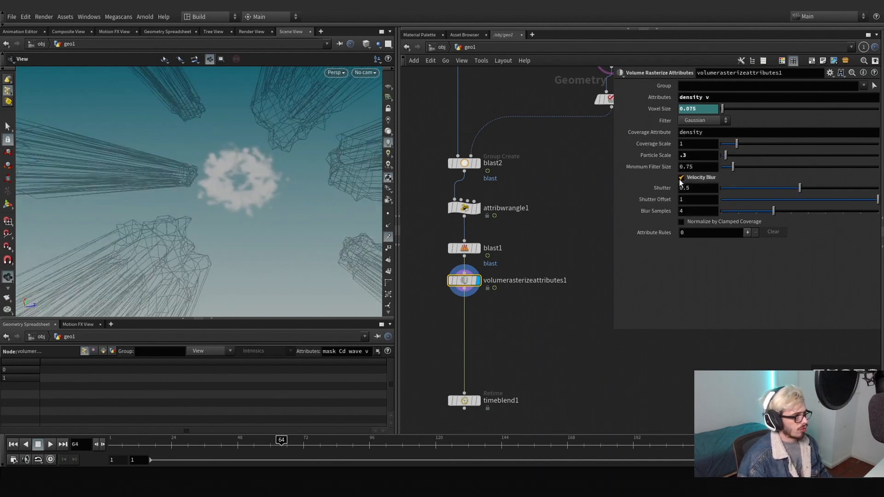
pyautogui.write('0.5')
pyautogui.press('Return')
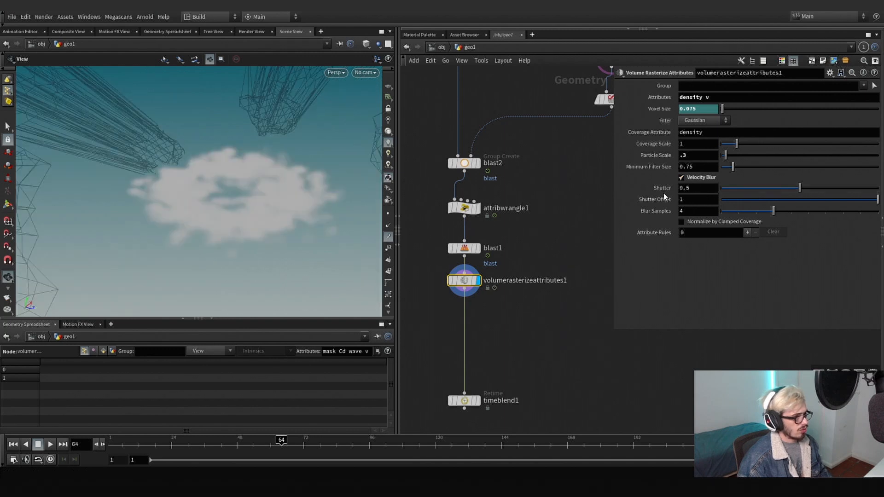
# Try velocity blur Shutter values of 33 and 333, and restore the Shutter to 0.5
pyautogui.write('33')
pyautogui.press('Return')
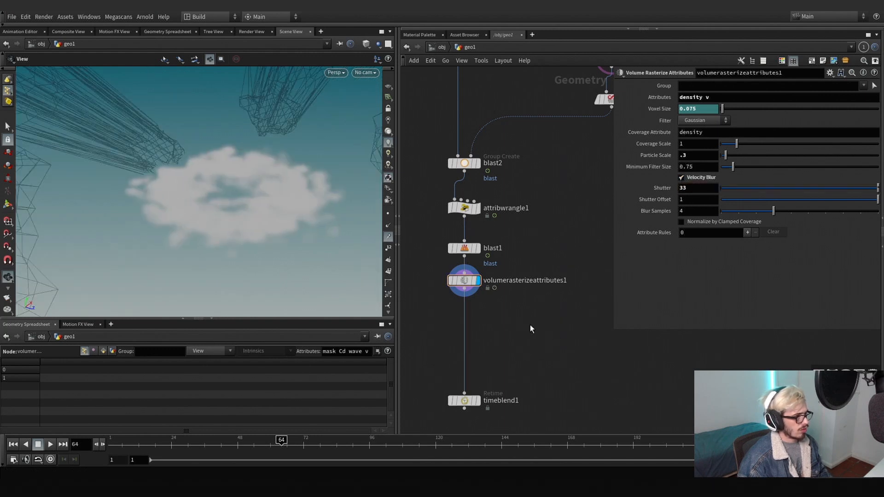
pyautogui.click(690, 188)
pyautogui.write('3')
pyautogui.press('Return')
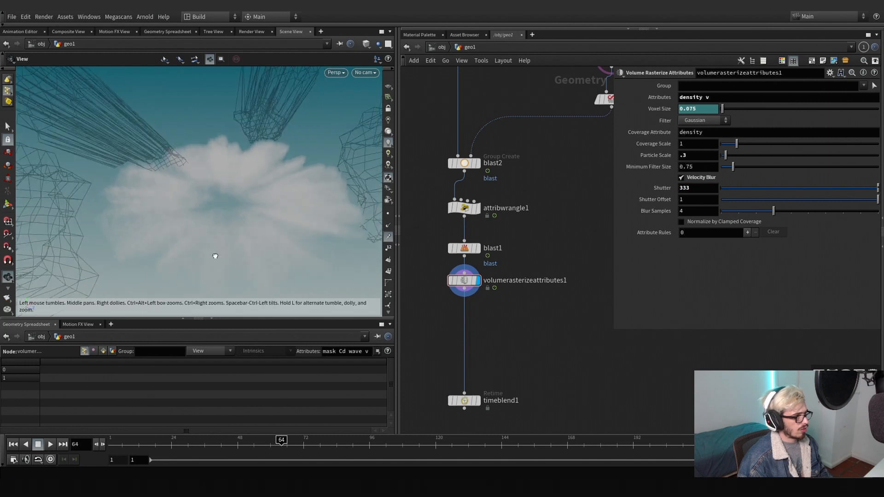
pyautogui.hotkey('ctrl', 'z')
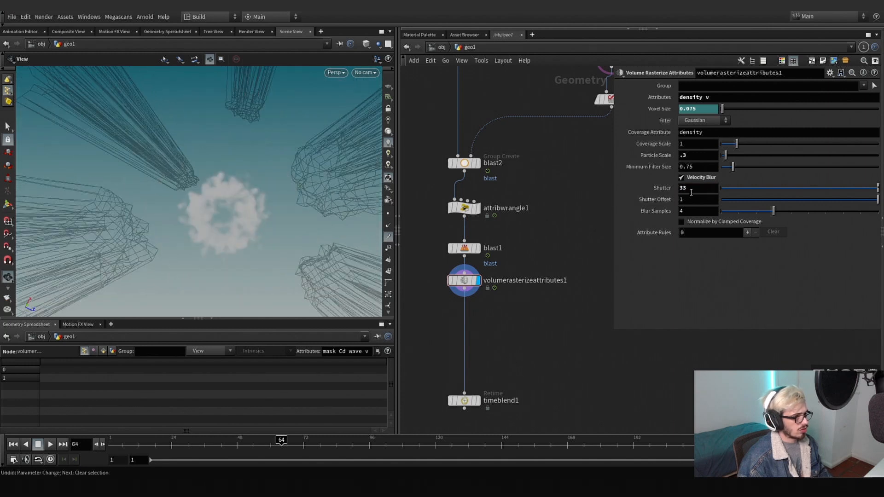
pyautogui.doubleClick(691, 188)
pyautogui.write('.5')
pyautogui.press('Return')
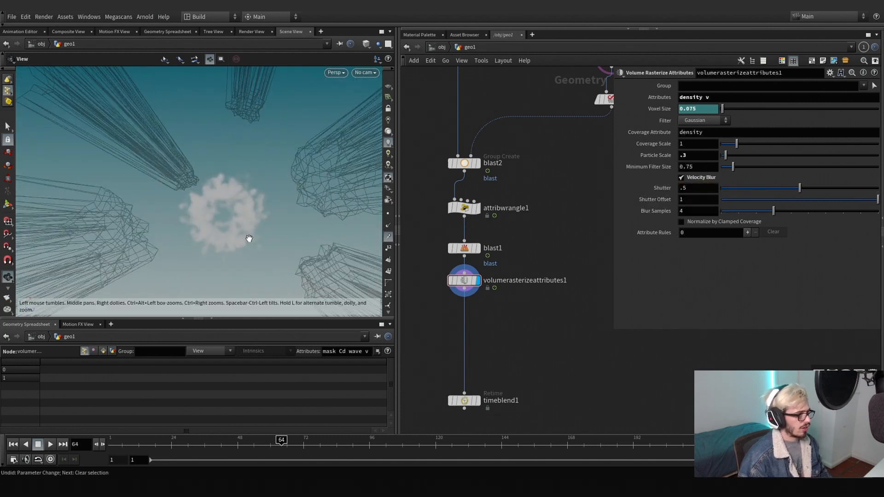
# Move timeblend1 up closer to volumerasterizeattributes1 and display it
pyautogui.moveTo(249, 238); pyautogui.dragTo(240, 216)
pyautogui.scroll(-4, 466, 327)
pyautogui.scroll(2, 463, 316)
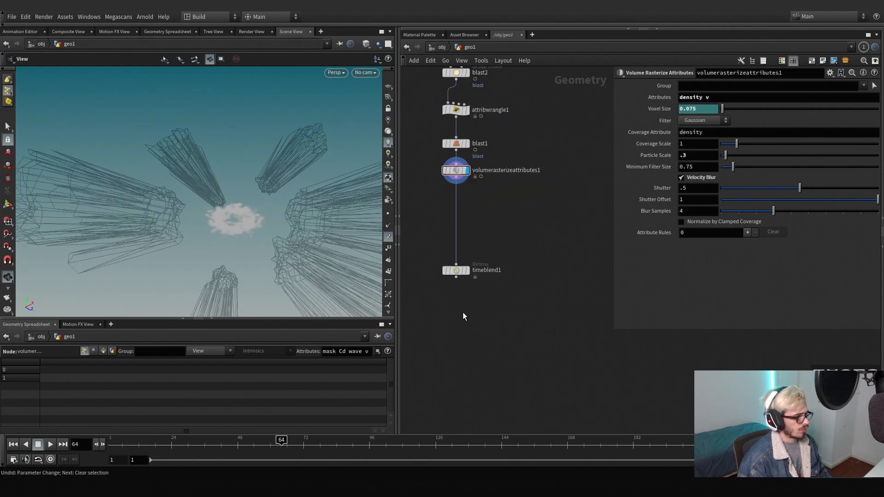
pyautogui.moveTo(469, 273); pyautogui.dragTo(460, 215)
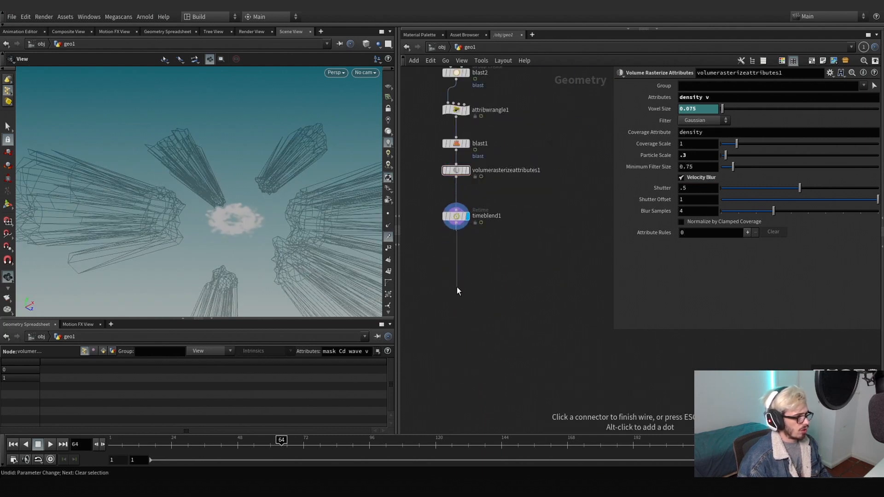
# Add a Null below timeblend1, name it OUT_SOURCE and save the scene
pyautogui.press('Tab')
pyautogui.write('null')
pyautogui.press('Return')
pyautogui.click(456, 286)
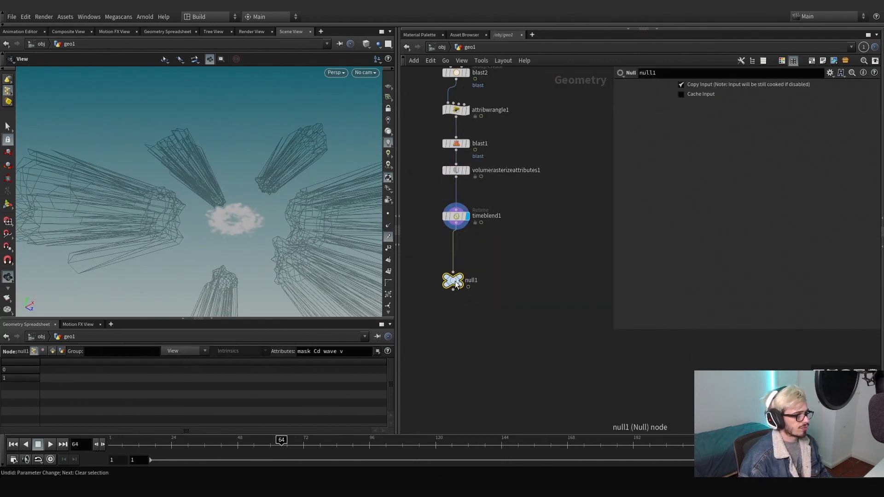
pyautogui.doubleClick(474, 284)
pyautogui.write('OUT')
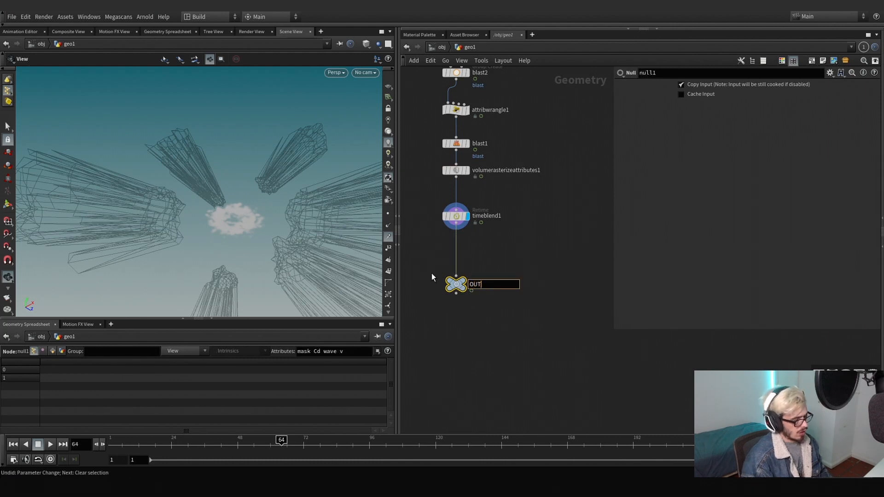
pyautogui.write('_SOURCE')
pyautogui.press('Return')
pyautogui.hotkey('ctrl', 's')
# Enclose all nodes of the pulse source chain in a network box
pyautogui.press('h')
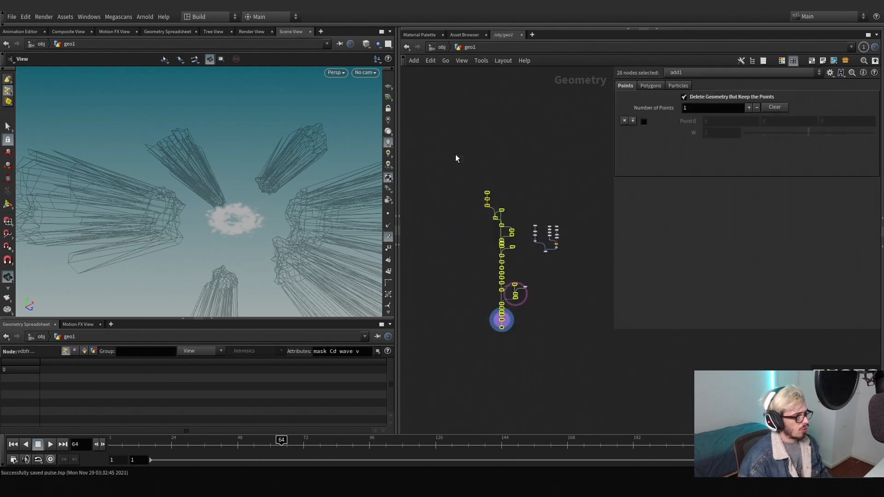
pyautogui.moveTo(454, 154); pyautogui.dragTo(526, 341)
pyautogui.hotkey('shift', 'o')
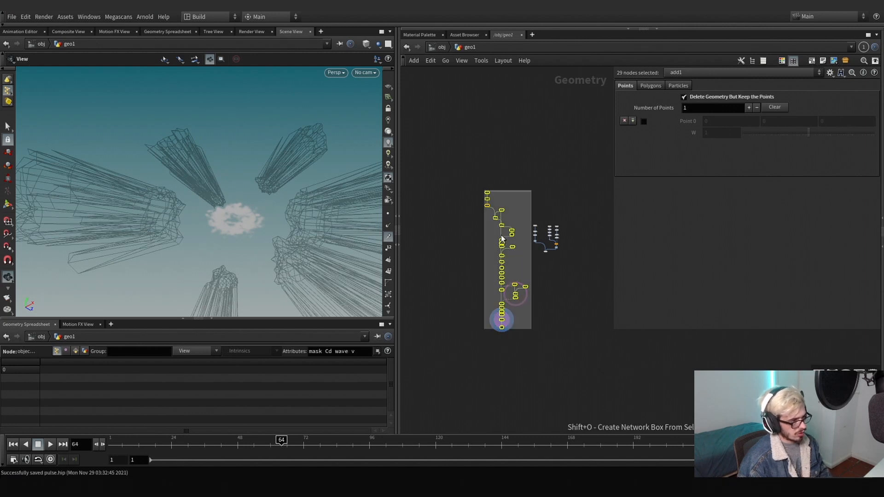
# Add a Null below merge1 in the ground and rocks network and name it ENV
pyautogui.scroll(3, 505, 193)
pyautogui.click(568, 205)
pyautogui.moveTo(594, 225); pyautogui.dragTo(487, 197, button='middle')
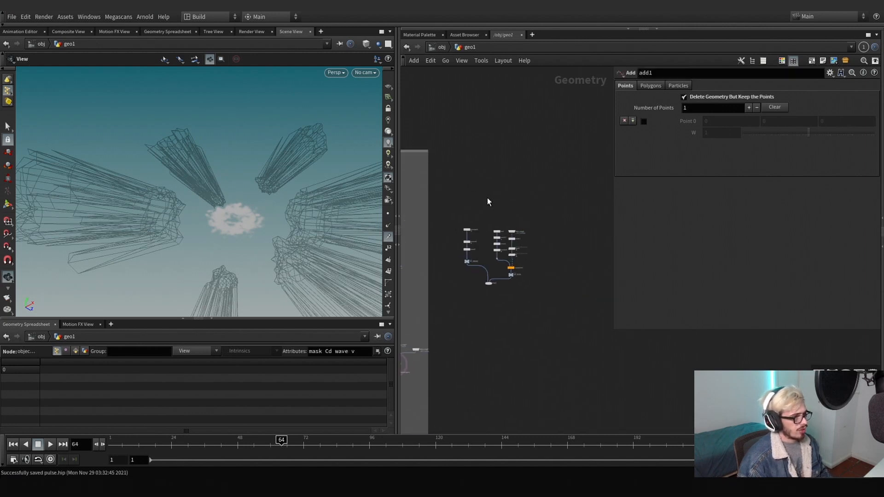
pyautogui.scroll(4, 509, 258)
pyautogui.moveTo(482, 331)
pyautogui.mouseDown(button='middle')
pyautogui.moveTo(470, 344)
pyautogui.moveTo(508, 296)
pyautogui.moveTo(517, 372)
pyautogui.moveTo(475, 347)
pyautogui.mouseUp(button='middle')
pyautogui.scroll(4, 484, 363)
pyautogui.press('Tab')
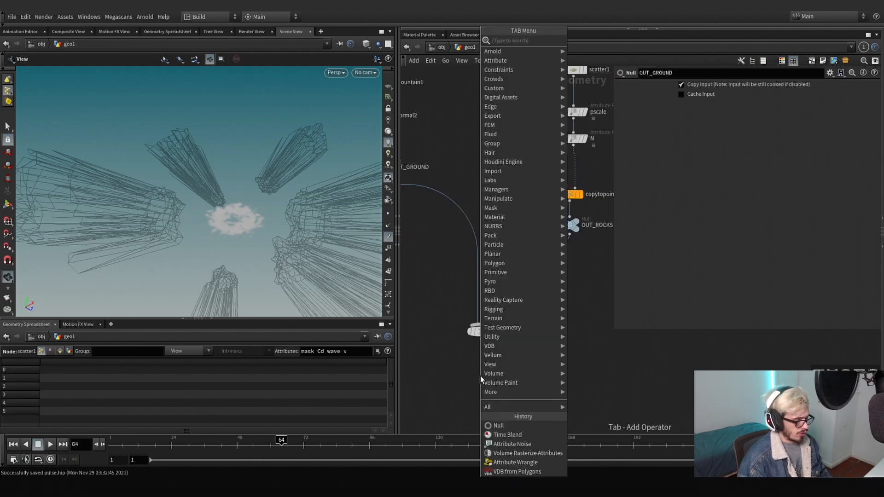
pyautogui.write('null')
pyautogui.press('Return')
pyautogui.press('Return')
pyautogui.moveTo(481, 376); pyautogui.dragTo(483, 389)
pyautogui.doubleClick(499, 388)
pyautogui.write('ENV')
pyautogui.press('Return')
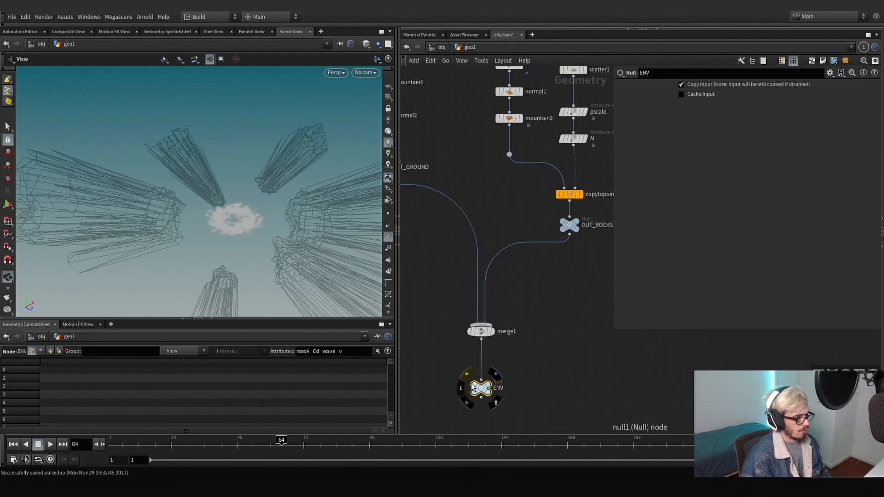
# Place a VDB from Polygons node in the empty area beside the ENV null
pyautogui.scroll(-4, 598, 369)
pyautogui.press('Tab')
pyautogui.write('vdb f')
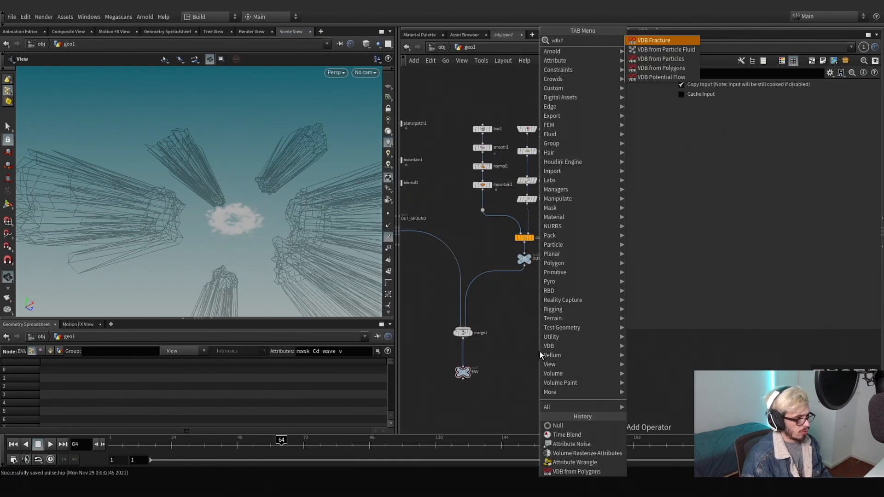
pyautogui.write('rom')
pyautogui.press('Down')
pyautogui.press('Down')
pyautogui.press('Return')
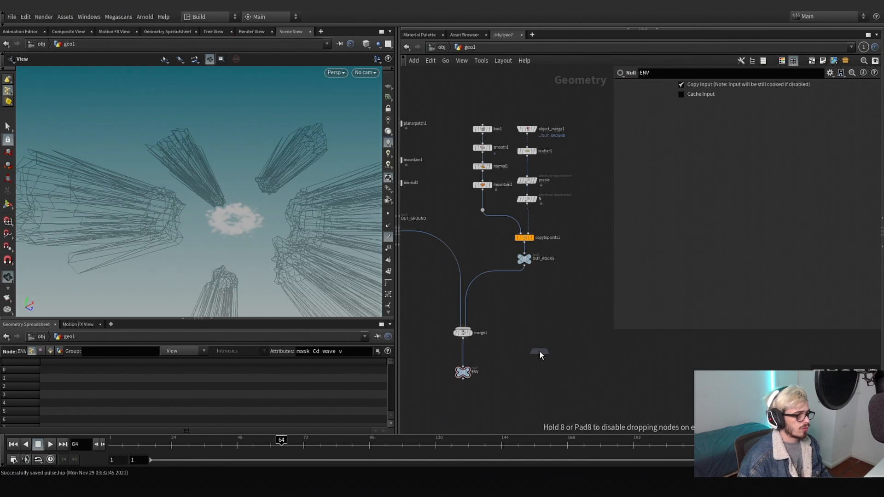
pyautogui.click(540, 352)
# Add an Object Merge referencing ../OUT_ROCKS, connect it to the new VDB from Polygons node and display that node
pyautogui.press('Tab')
pyautogui.write('obj')
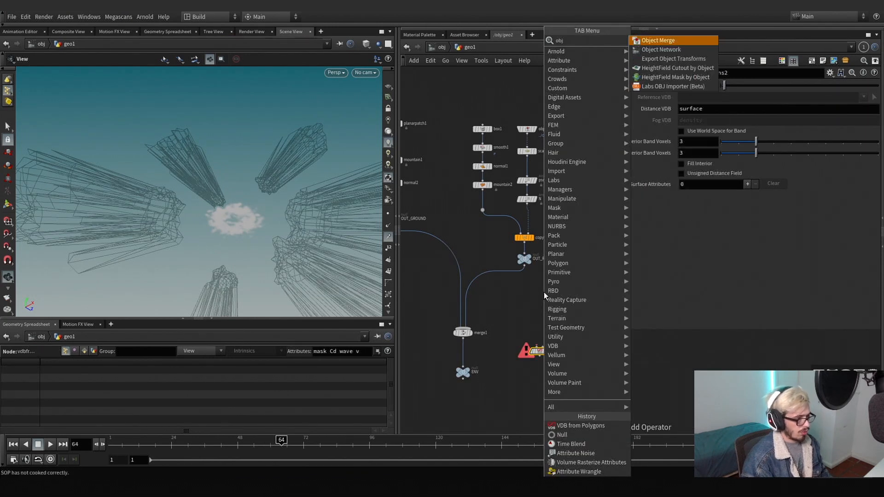
pyautogui.press('Return')
pyautogui.click(536, 320)
pyautogui.scroll(4, 537, 320)
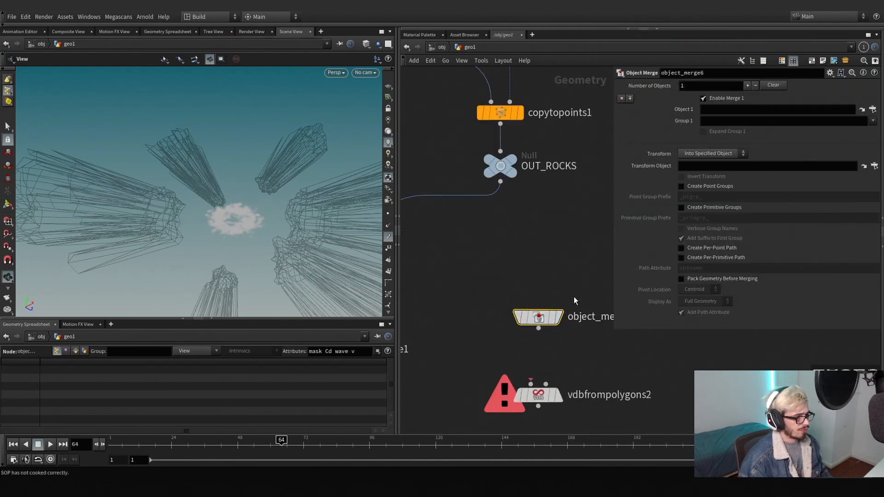
pyautogui.moveTo(500, 166); pyautogui.dragTo(723, 111)
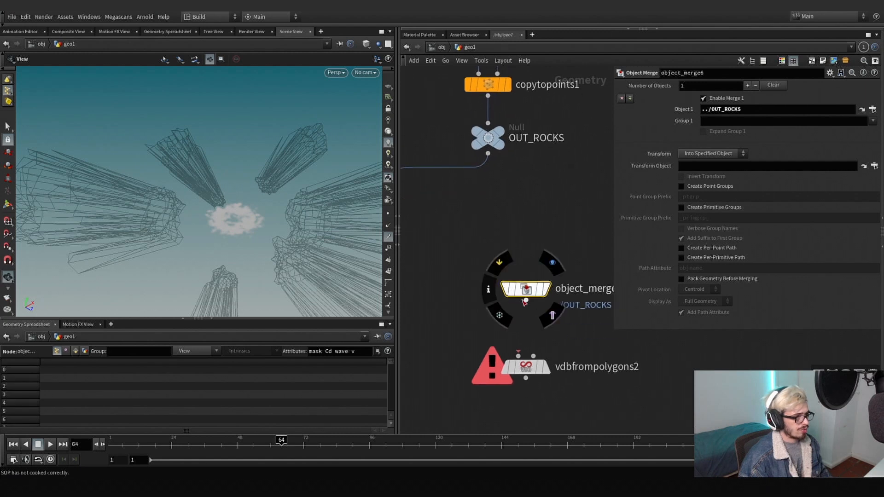
pyautogui.click(525, 300)
pyautogui.click(548, 371)
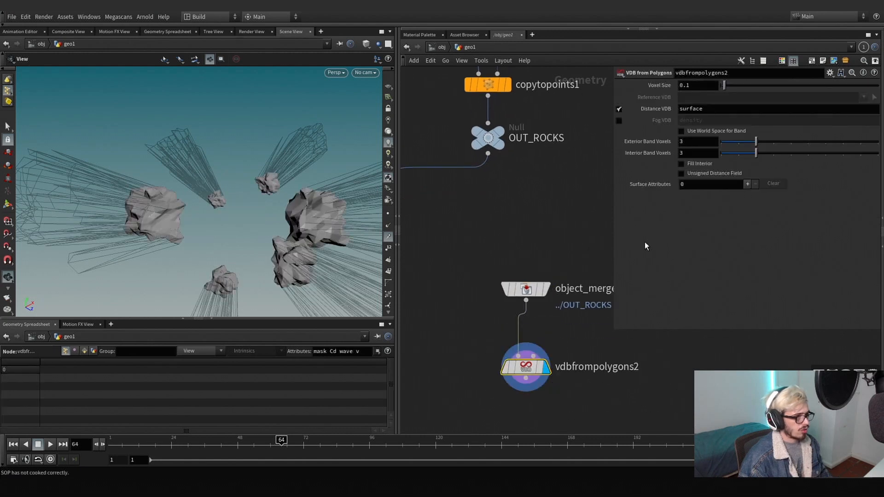
# Set the rock VDB's Voxel Size to 0.5 and name its Distance VDB collision
pyautogui.moveTo(702, 84); pyautogui.dragTo(618, 96)
pyautogui.write('1')
pyautogui.click(719, 110)
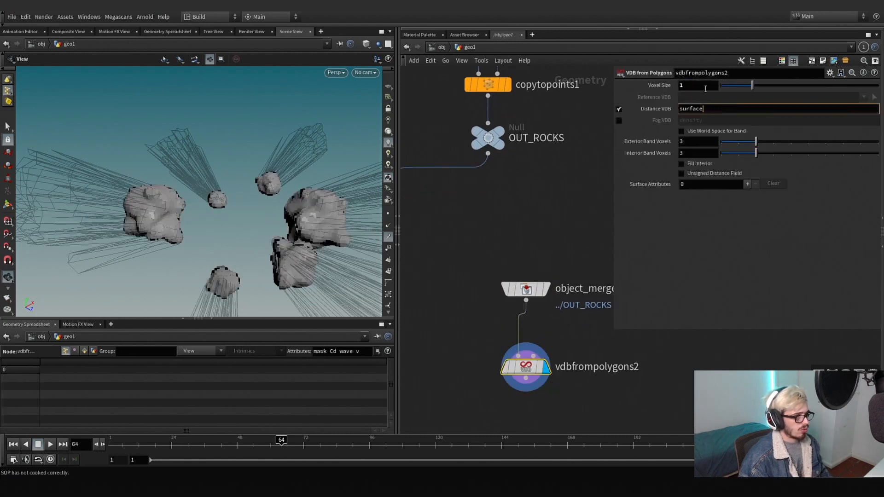
pyautogui.moveTo(705, 88); pyautogui.dragTo(673, 93)
pyautogui.write('.5')
pyautogui.press('Return')
pyautogui.click(727, 110)
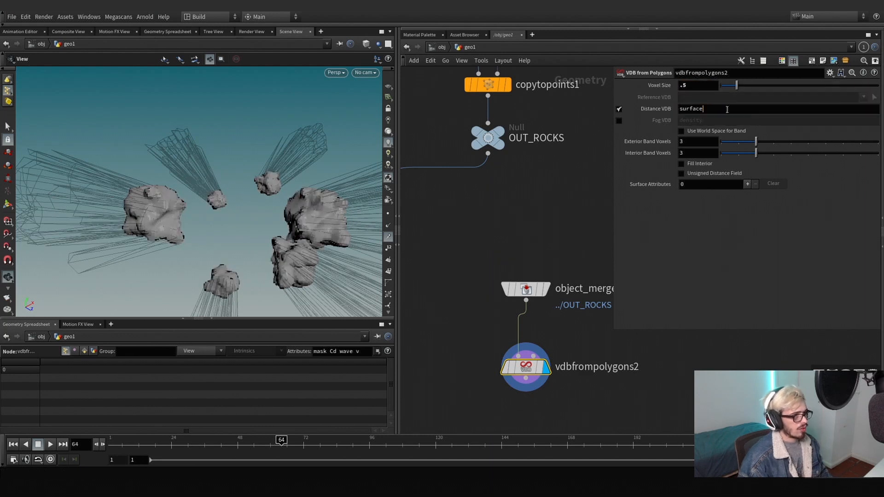
pyautogui.doubleClick(727, 110)
pyautogui.write('collision')
pyautogui.press('Return')
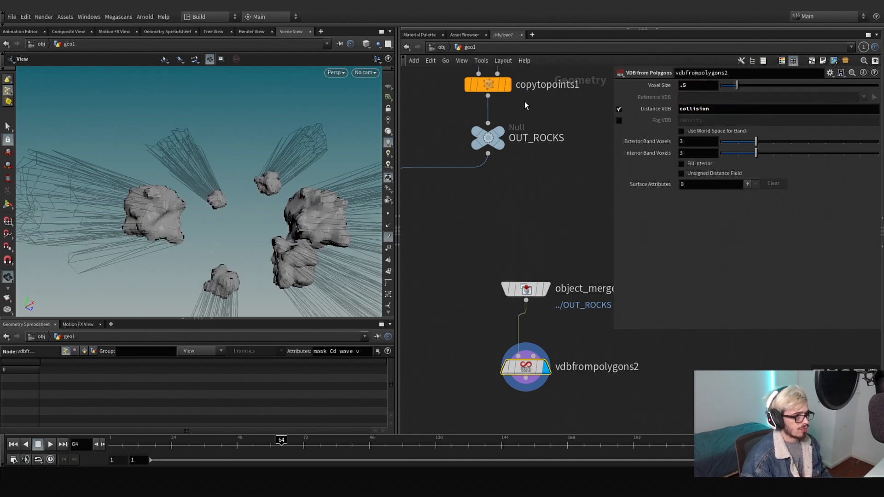
# Add a Null below vdbfrompolygons2 and name it OUT_COL_ROCKS
pyautogui.scroll(-3, 530, 184)
pyautogui.press('Tab')
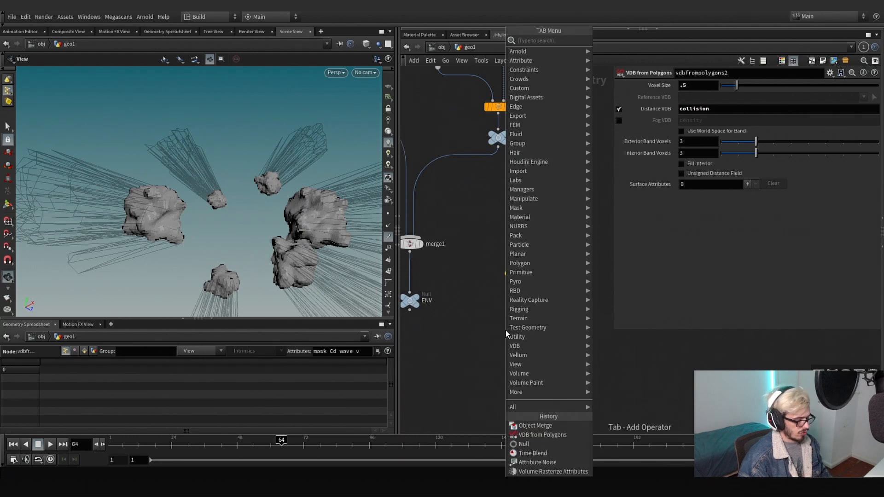
pyautogui.write('null')
pyautogui.press('Return')
pyautogui.click(519, 317)
pyautogui.doubleClick(538, 317)
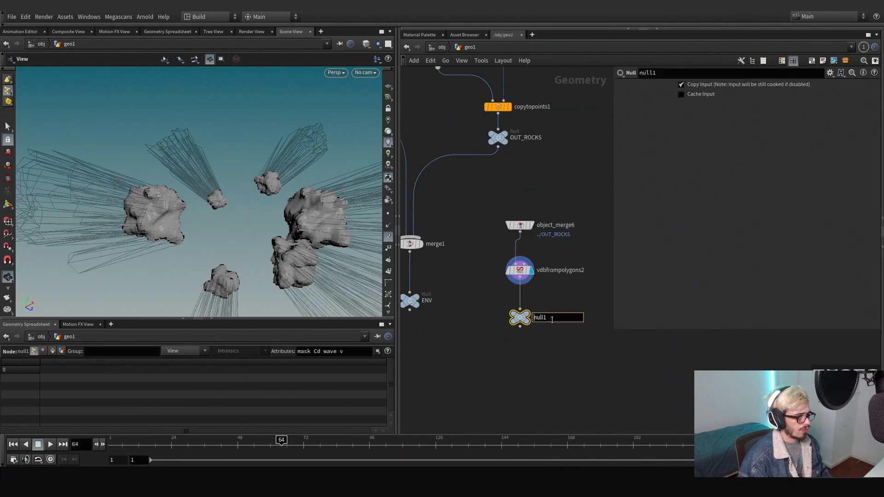
pyautogui.write('OUT_COL_ROC')
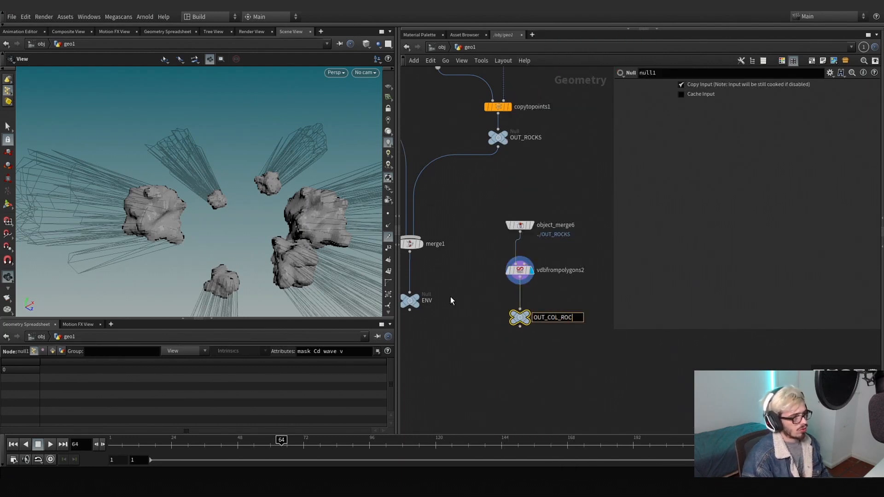
pyautogui.write('KS')
pyautogui.press('Return')
# Duplicate the Object Merge, VDB from Polygons and OUT_COL_ROCKS nodes beside the originals
pyautogui.moveTo(492, 340); pyautogui.dragTo(592, 210)
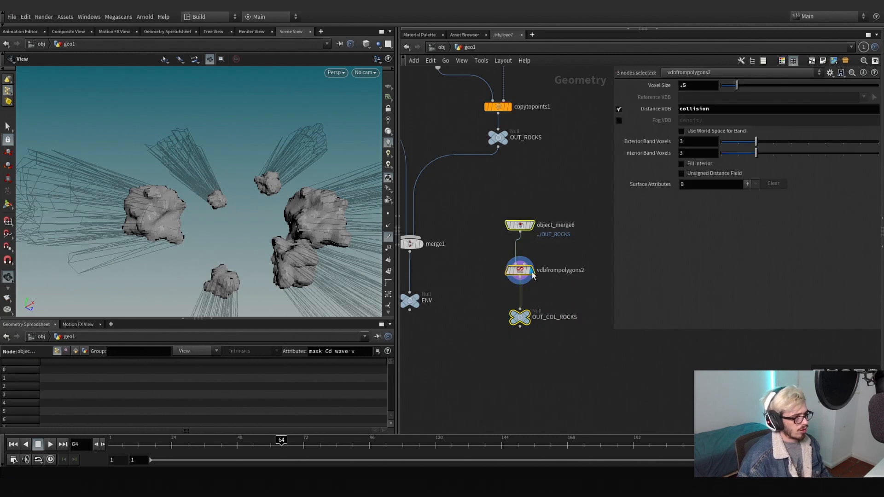
pyautogui.moveTo(531, 272); pyautogui.dragTo(466, 281, button='middle')
pyautogui.keyDown('alt'); pyautogui.moveTo(456, 237); pyautogui.dragTo(561, 235); pyautogui.keyUp('alt')
# Point the duplicated Object Merge's Object 1 to ../OUT_GROUND and display that node
pyautogui.moveTo(526, 210); pyautogui.dragTo(579, 249)
pyautogui.press('h')
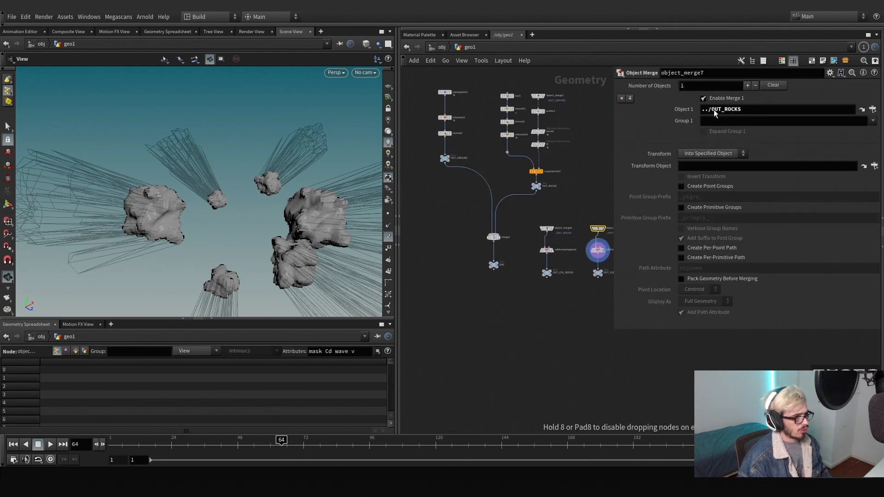
pyautogui.moveTo(714, 110); pyautogui.dragTo(713, 110)
pyautogui.moveTo(586, 200); pyautogui.dragTo(511, 196, button='middle')
pyautogui.scroll(5, 531, 220)
pyautogui.click(523, 228)
# Insert a PolyExtrude node between object_merge7 and vdbfrompolygons3
pyautogui.press('Tab')
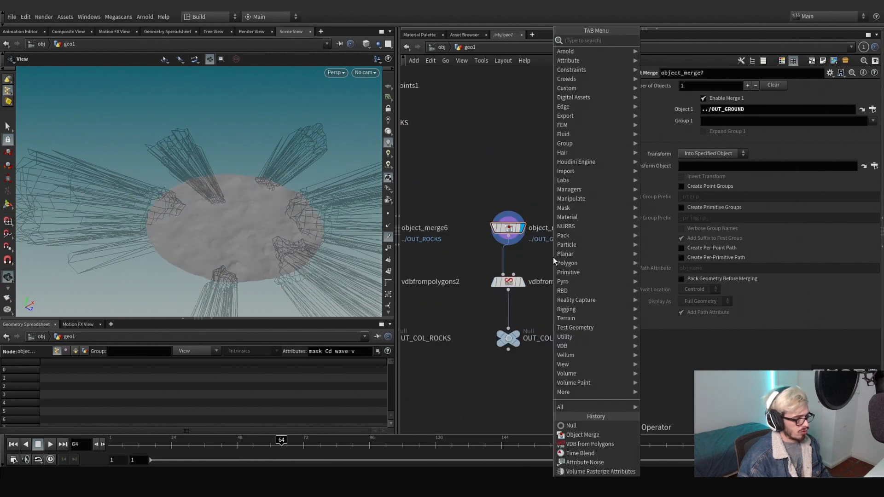
pyautogui.write('polye')
pyautogui.press('Return')
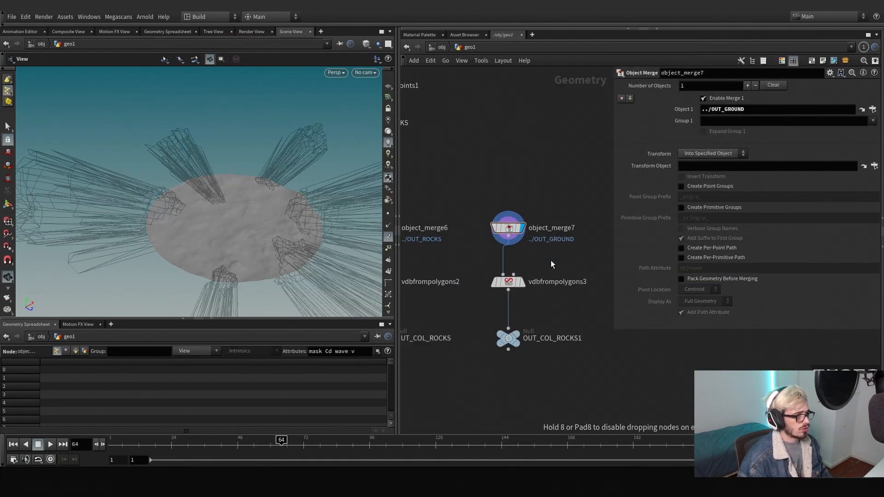
pyautogui.scroll(2, 551, 263)
pyautogui.click(501, 263)
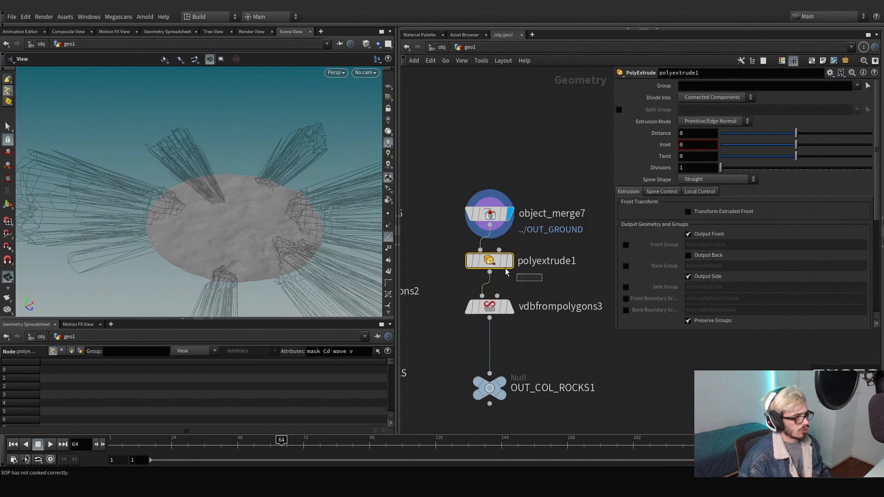
# Try a negative extrusion Distance on polyextrude1 and undo it
pyautogui.moveTo(796, 136); pyautogui.dragTo(775, 138)
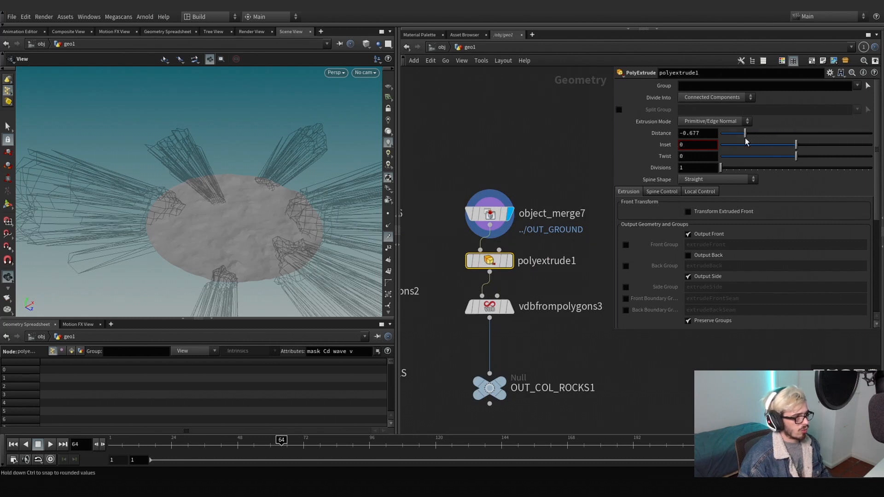
pyautogui.hotkey('ctrl', 'z')
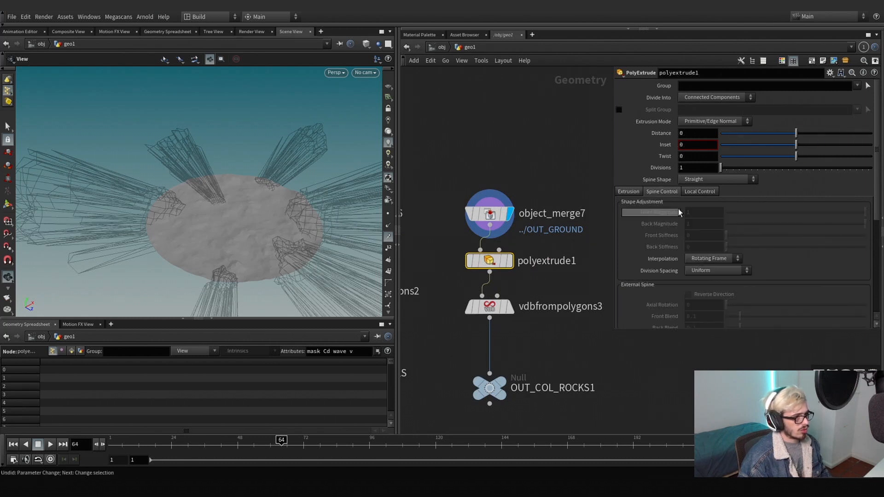
# On polyextrude1, transform the extruded front in Global space with Translate Y -2, display the node and enable Output Back
pyautogui.click(689, 211)
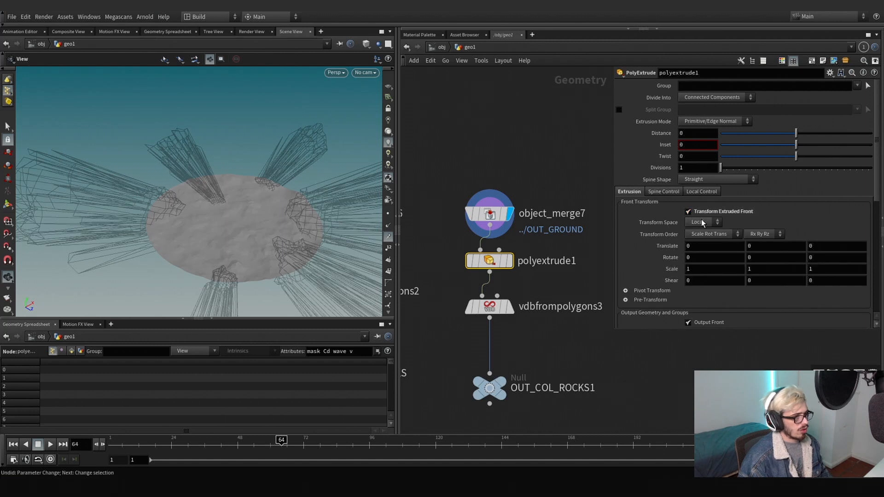
pyautogui.click(701, 220)
pyautogui.click(700, 232)
pyautogui.moveTo(767, 247); pyautogui.dragTo(733, 249, button='middle')
pyautogui.click(510, 261)
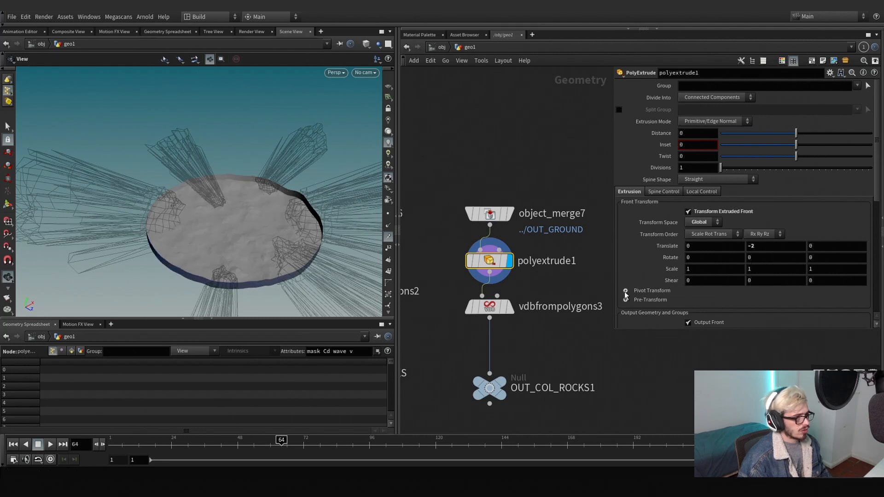
pyautogui.scroll(-3, 634, 231)
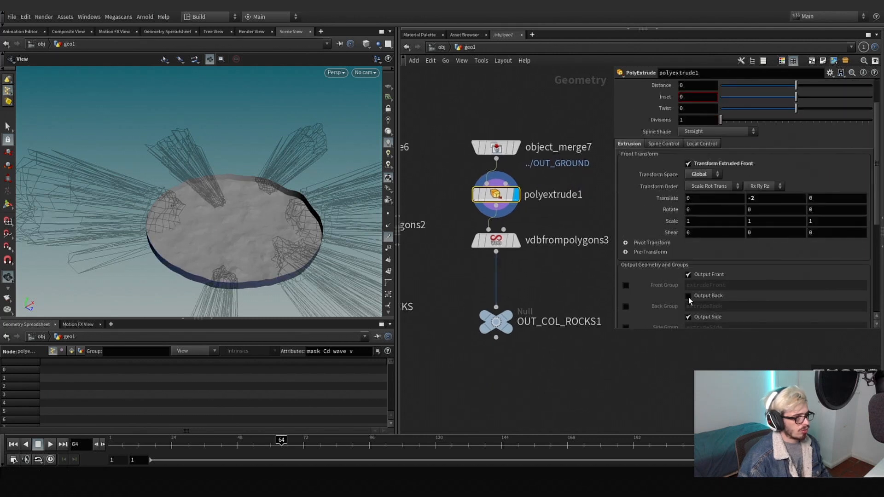
pyautogui.click(689, 295)
# Insert a Reverse node between polyextrude1 and vdbfrompolygons3
pyautogui.moveTo(502, 240); pyautogui.dragTo(502, 253)
pyautogui.press('Tab')
pyautogui.write('re')
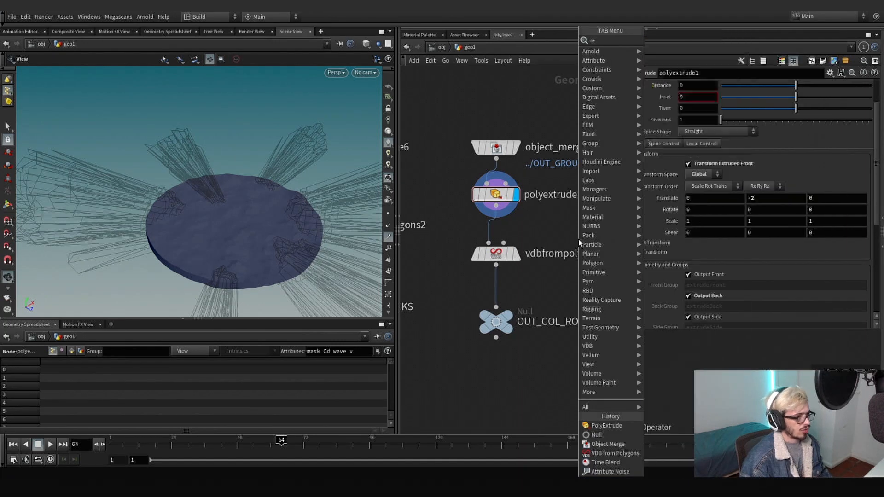
pyautogui.write('verse')
pyautogui.press('Return')
pyautogui.click(578, 239)
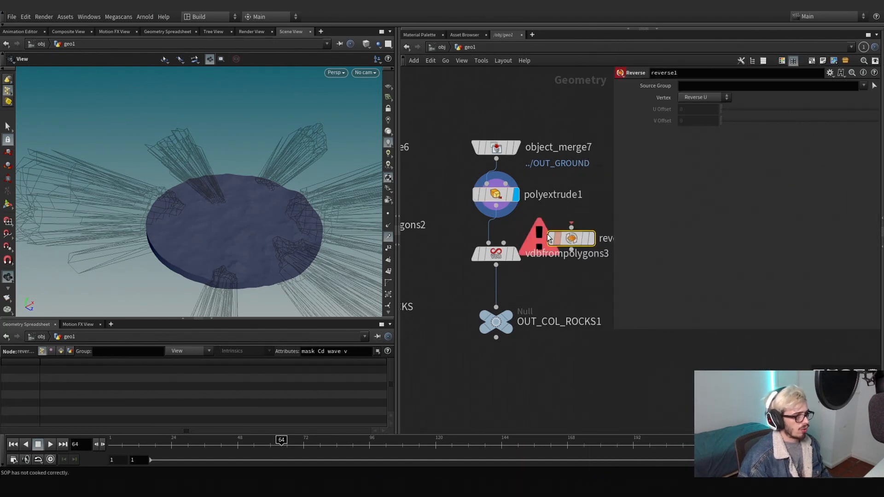
pyautogui.moveTo(547, 234); pyautogui.dragTo(474, 239)
# Enable Fill Interior on vdbfrompolygons2 in the rock collision chain
pyautogui.click(496, 286)
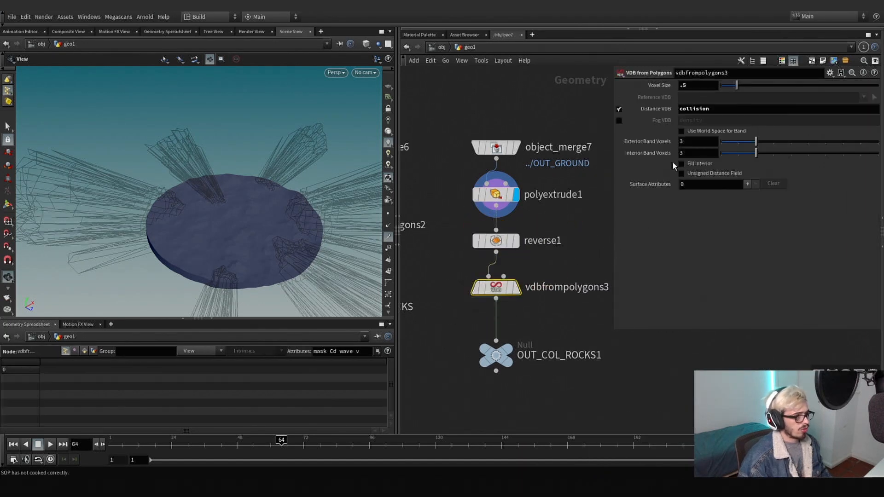
pyautogui.moveTo(399, 279); pyautogui.dragTo(501, 270, button='middle')
pyautogui.click(418, 216)
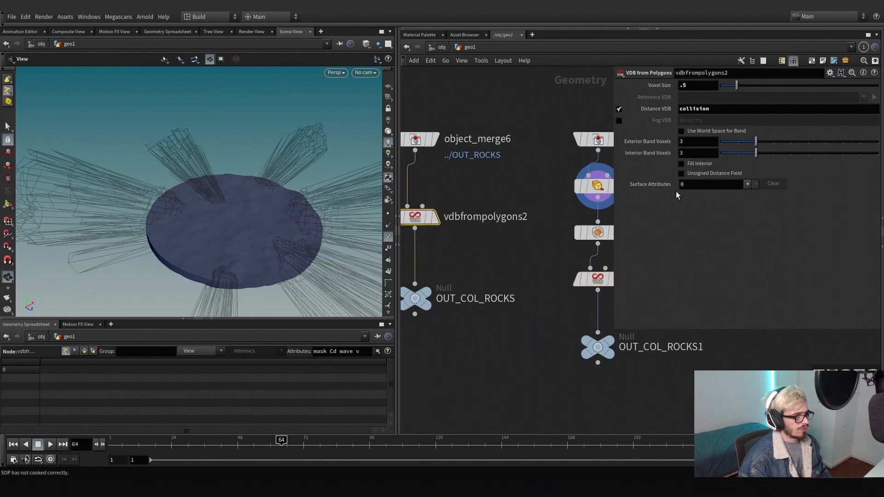
pyautogui.click(681, 164)
# Rename the null OUT_COL_ROCKS1 as OUT_COL_BOTTOM
pyautogui.doubleClick(661, 347)
pyautogui.moveTo(706, 351); pyautogui.dragTo(670, 352)
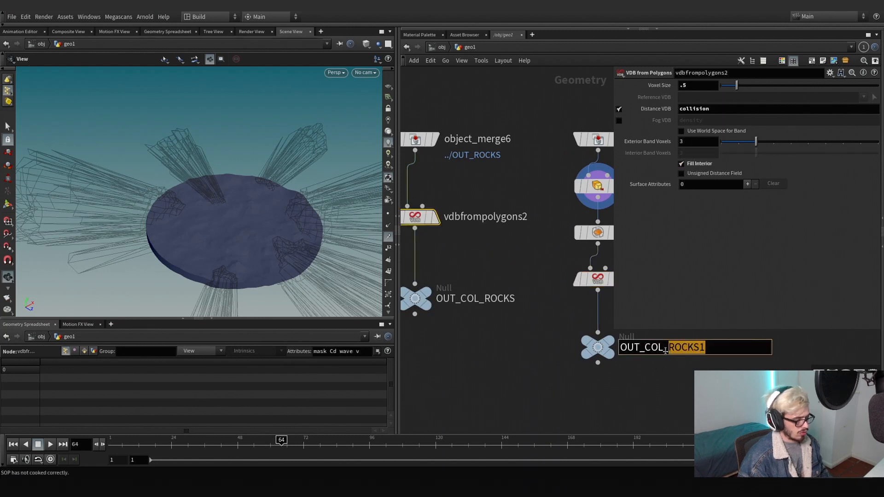
pyautogui.write('BOTTO')
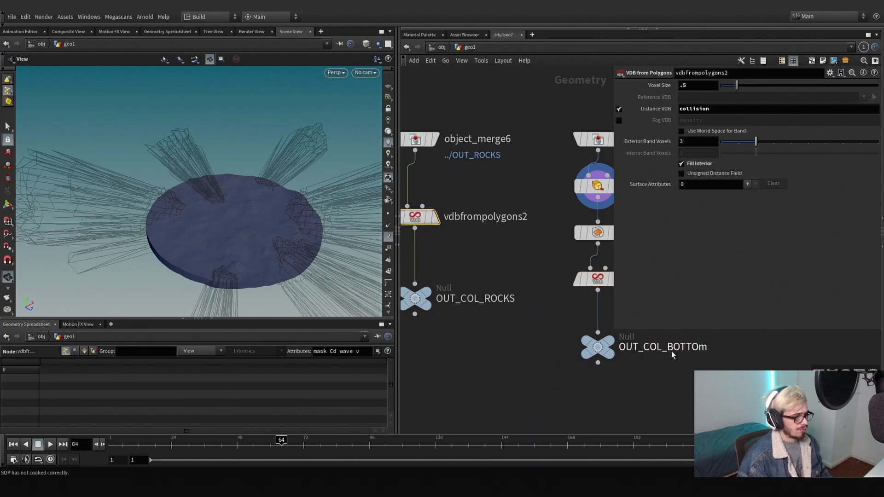
pyautogui.write('M')
pyautogui.press('Return')
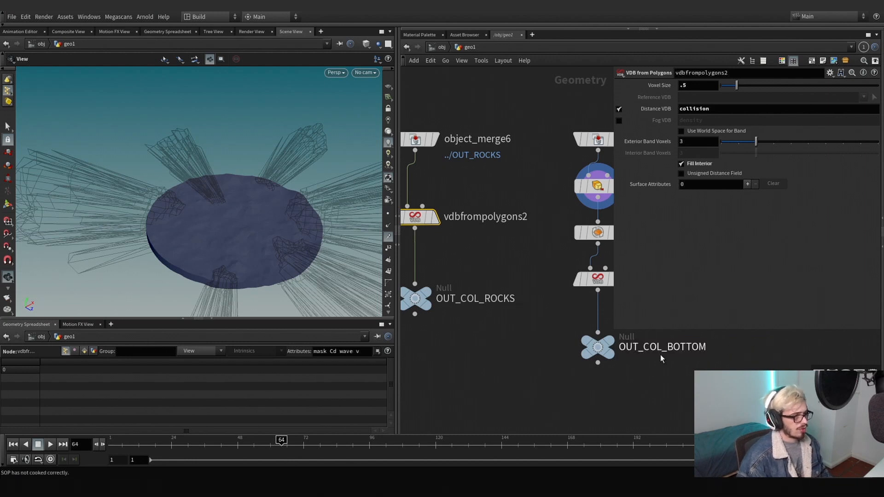
# Auto-arrange the rock and ground collision node chains and enclose both in one network box
pyautogui.press('h')
pyautogui.moveTo(538, 375); pyautogui.dragTo(472, 249)
pyautogui.hotkey('shift', 'l')
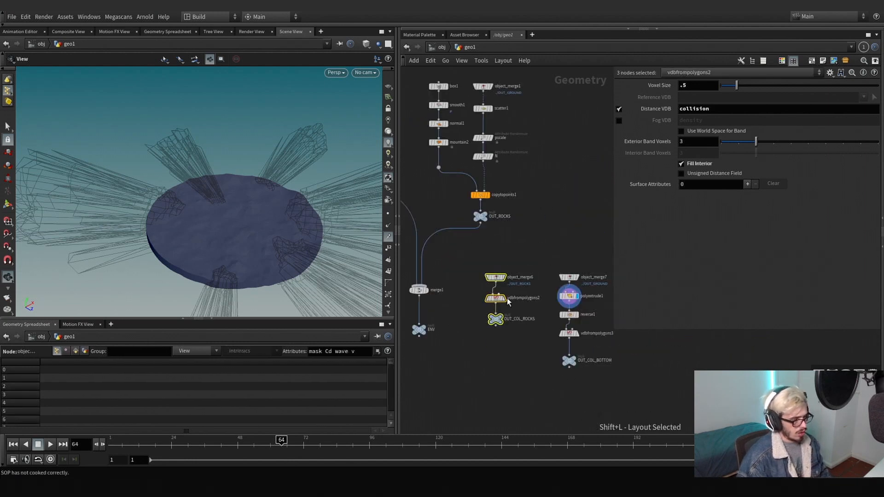
pyautogui.moveTo(553, 373); pyautogui.dragTo(457, 427)
pyautogui.hotkey('shift', 'l')
pyautogui.hotkey('shift', 'o')
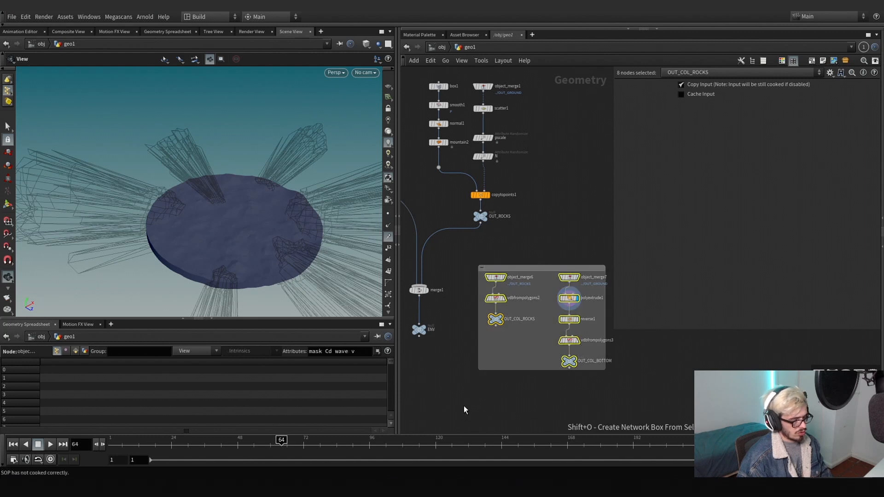
# Enclose the ground and rock environment nodes, down to the ENV null, in a network box
pyautogui.scroll(-6, 463, 403)
pyautogui.moveTo(474, 374); pyautogui.dragTo(561, 248, button='middle')
pyautogui.moveTo(561, 250); pyautogui.dragTo(493, 139)
pyautogui.hotkey('shift', 'o')
# Add a Merge node in the empty area below the collision network box
pyautogui.scroll(5, 539, 289)
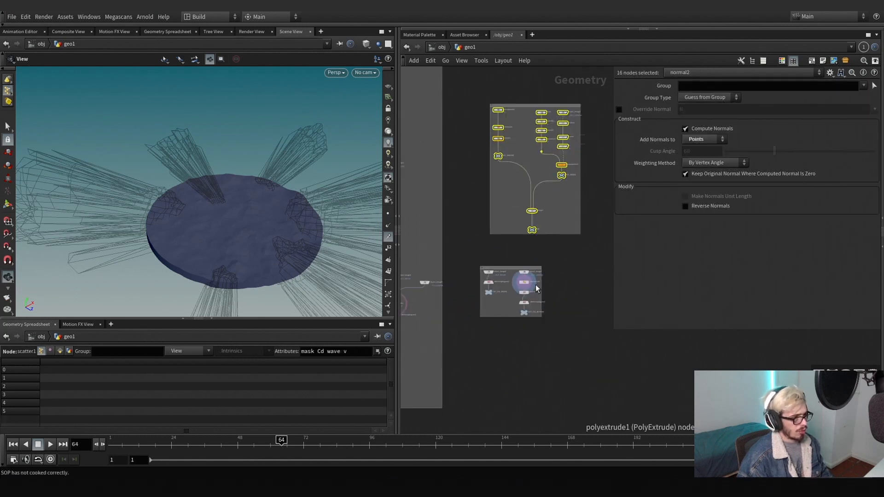
pyautogui.moveTo(471, 341); pyautogui.dragTo(515, 301, button='middle')
pyautogui.moveTo(515, 301); pyautogui.dragTo(515, 308)
pyautogui.press('Tab')
pyautogui.write('merge')
pyautogui.press('Return')
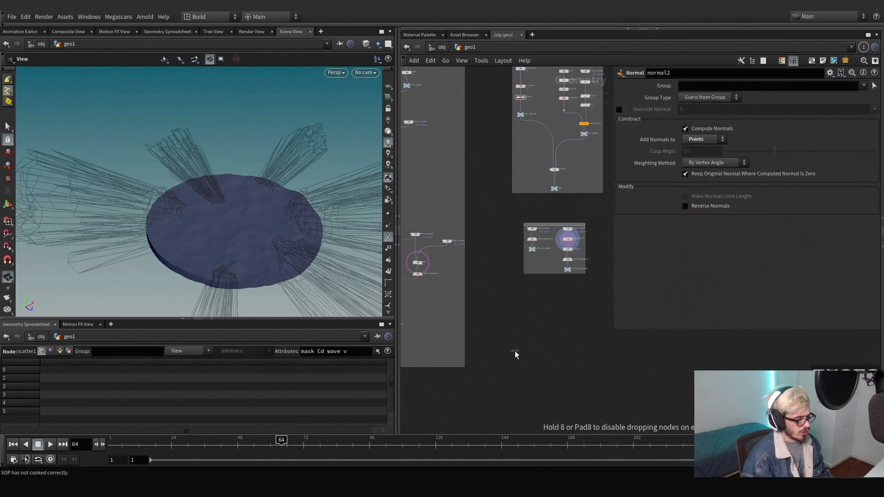
pyautogui.click(514, 351)
# Add an Object Merge node above the new Merge and set its Object 1 to ../ENV
pyautogui.press('Tab')
pyautogui.write('obj')
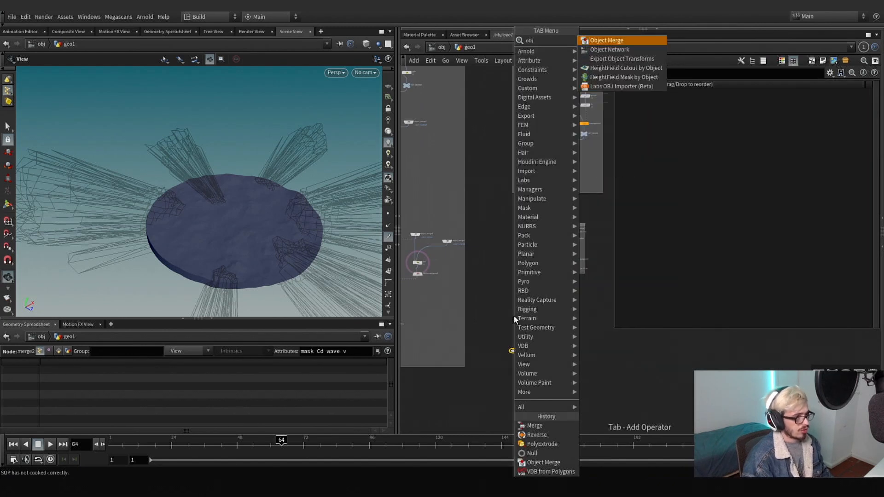
pyautogui.press('Return')
pyautogui.click(509, 318)
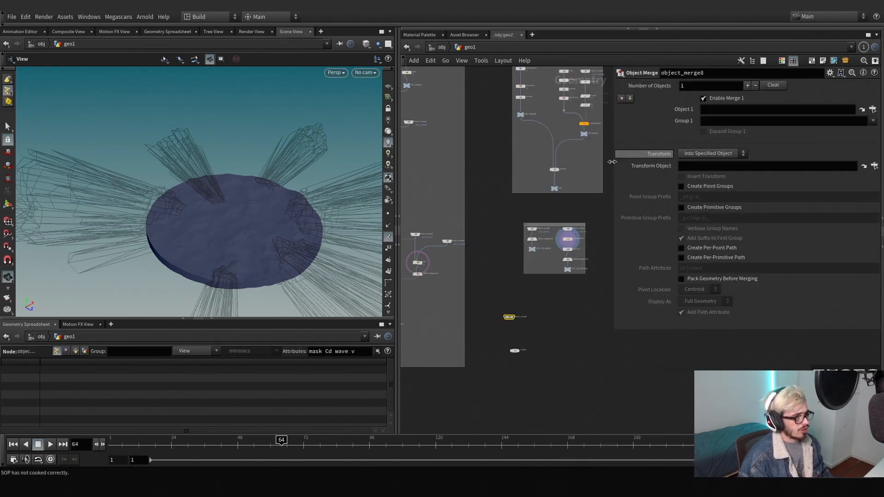
pyautogui.click(707, 110)
pyautogui.write('../ENV')
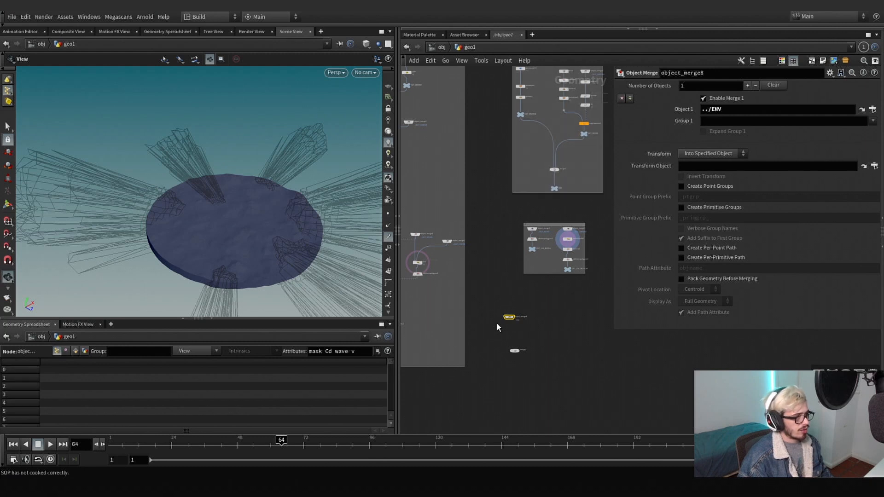
# Connect the ../ENV Object Merge to the new Merge node and display the Merge
pyautogui.scroll(3, 497, 327)
pyautogui.moveTo(513, 312); pyautogui.dragTo(523, 361)
pyautogui.click(535, 380)
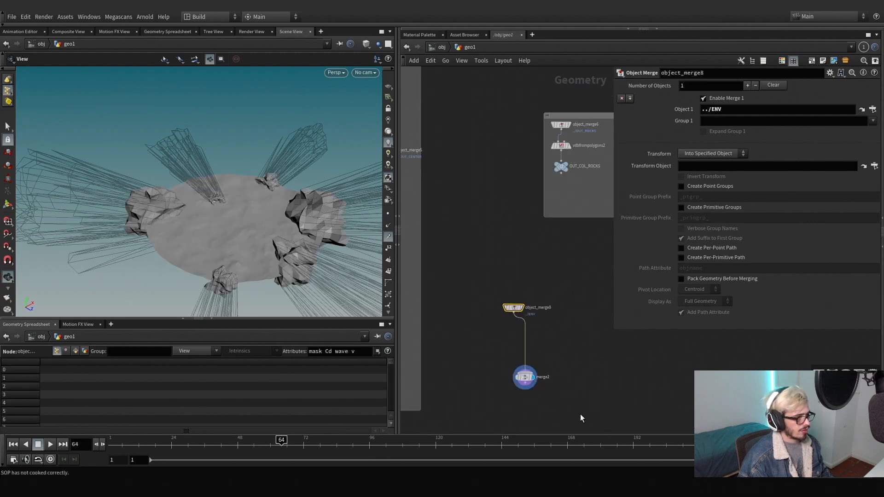
# Duplicate the ../ENV Object Merge beside the original and connect the copy to the Merge node
pyautogui.keyDown('alt'); pyautogui.moveTo(519, 314); pyautogui.dragTo(572, 307); pyautogui.keyUp('alt')
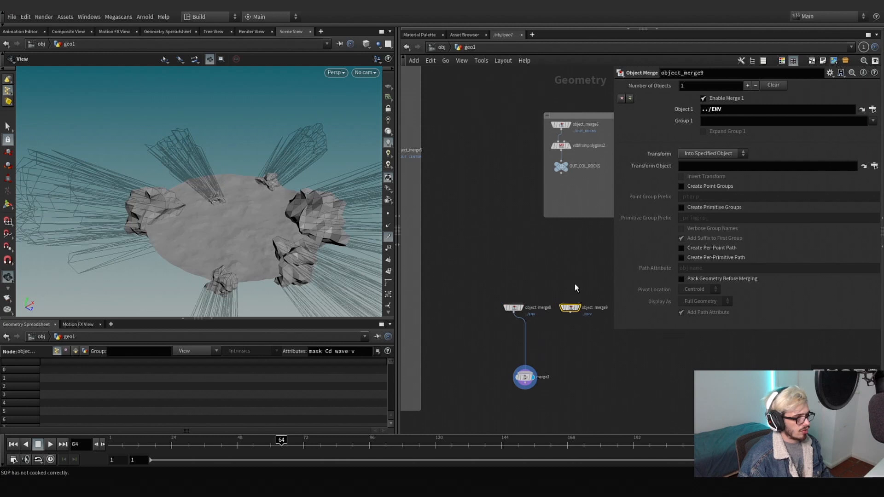
pyautogui.scroll(-4, 535, 252)
pyautogui.moveTo(534, 253); pyautogui.dragTo(570, 334, button='middle')
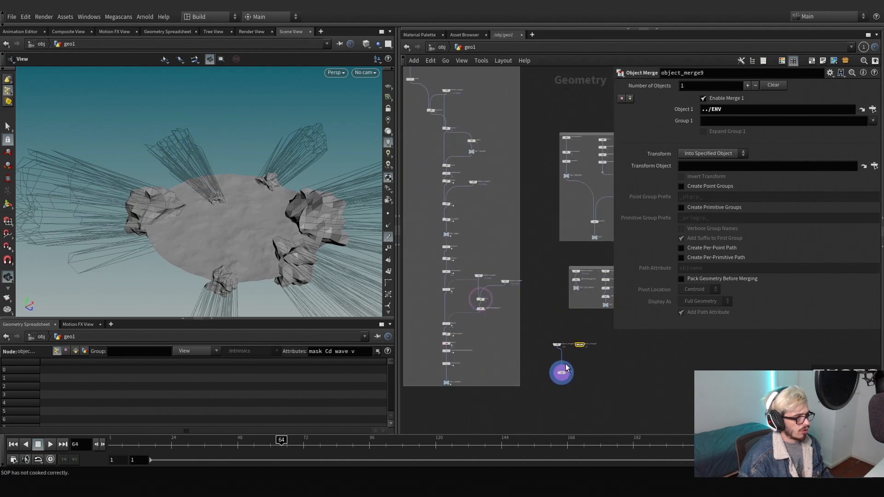
pyautogui.scroll(3, 582, 349)
pyautogui.click(578, 345)
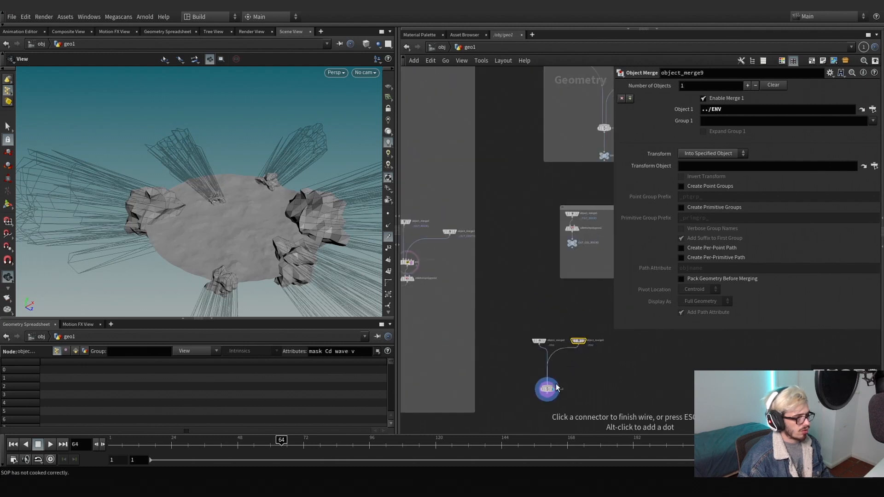
pyautogui.click(546, 382)
# Point the duplicated Object Merge's Object 1 to ../sphere1 by picking the sphere at the start of the source chain
pyautogui.scroll(-1, 561, 325)
pyautogui.scroll(-3, 526, 272)
pyautogui.scroll(3, 463, 131)
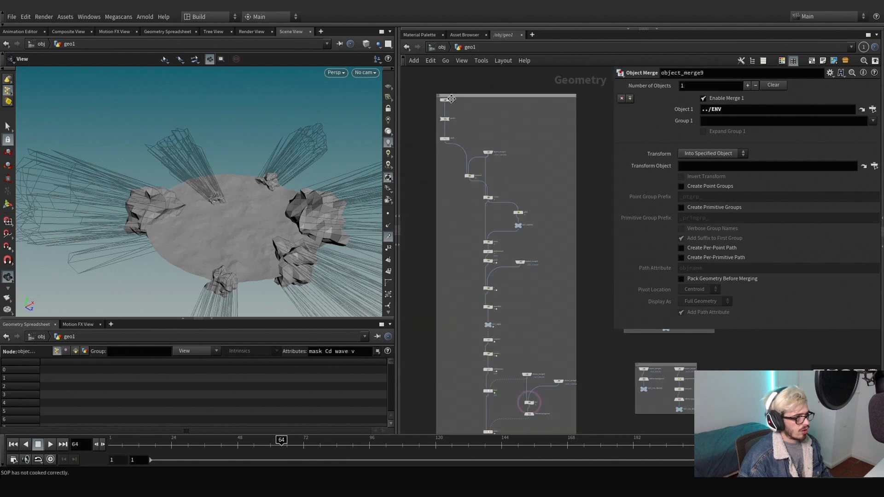
pyautogui.moveTo(448, 99); pyautogui.dragTo(711, 111)
pyautogui.moveTo(588, 282); pyautogui.dragTo(548, 157, button='middle')
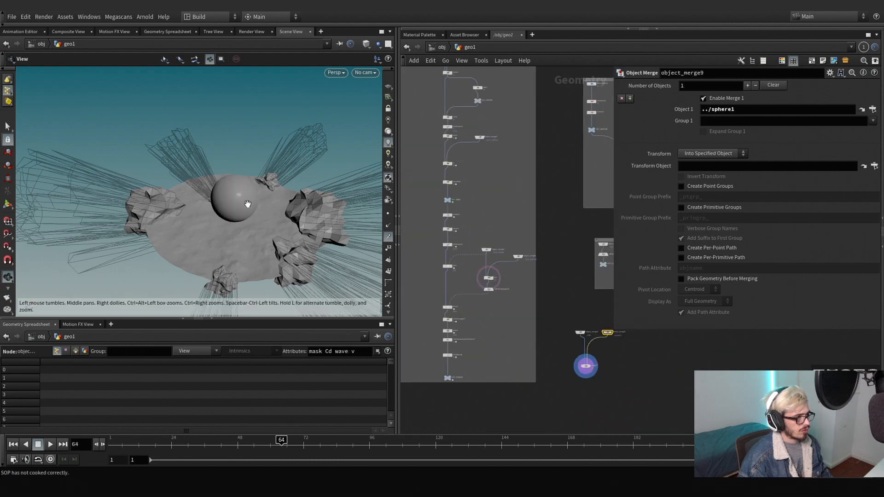
# Check the merged sphere and environment from above, and enclose the two Object Merges and their Merge in a network box
pyautogui.moveTo(247, 203); pyautogui.dragTo(238, 243)
pyautogui.scroll(-3, 237, 242)
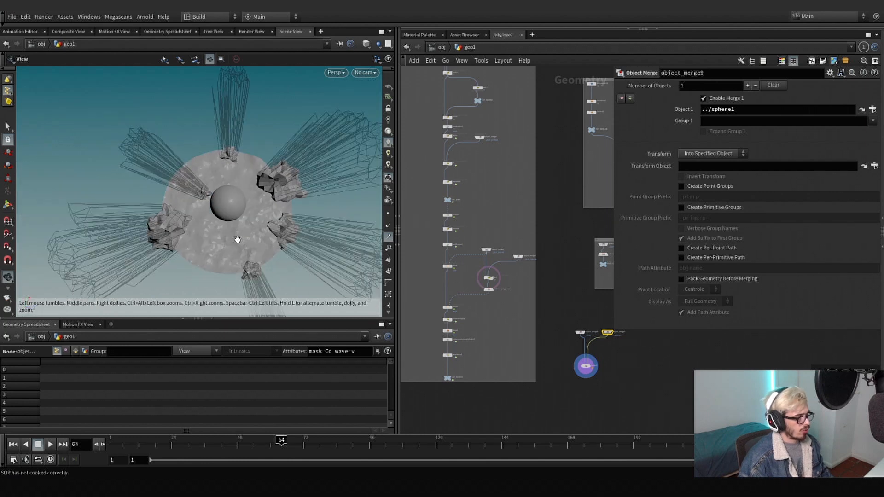
pyautogui.moveTo(237, 239); pyautogui.dragTo(223, 195, button='middle')
pyautogui.scroll(-2, 576, 402)
pyautogui.moveTo(570, 405); pyautogui.dragTo(507, 325, button='middle')
pyautogui.scroll(2, 539, 329)
pyautogui.scroll(-1, 522, 304)
pyautogui.scroll(3, 522, 304)
pyautogui.moveTo(509, 286)
pyautogui.mouseDown()
pyautogui.moveTo(546, 233)
pyautogui.moveTo(572, 217)
pyautogui.moveTo(528, 279)
pyautogui.moveTo(501, 297)
pyautogui.mouseUp()
pyautogui.hotkey('shift', 'o')
# Add a DOP Network node below OUT_SOURCE, outside the source network box
pyautogui.scroll(-3, 480, 342)
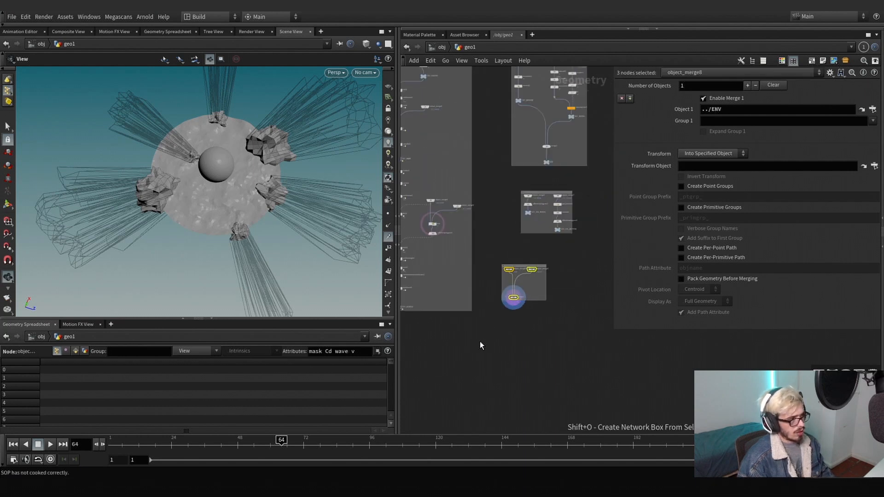
pyautogui.moveTo(479, 342); pyautogui.dragTo(529, 299, button='middle')
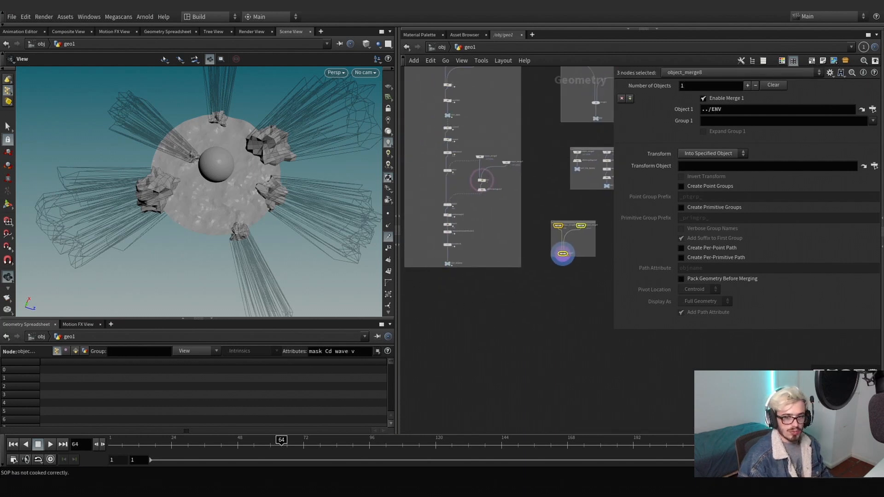
pyautogui.moveTo(482, 304); pyautogui.dragTo(503, 296, button='middle')
pyautogui.scroll(5, 468, 307)
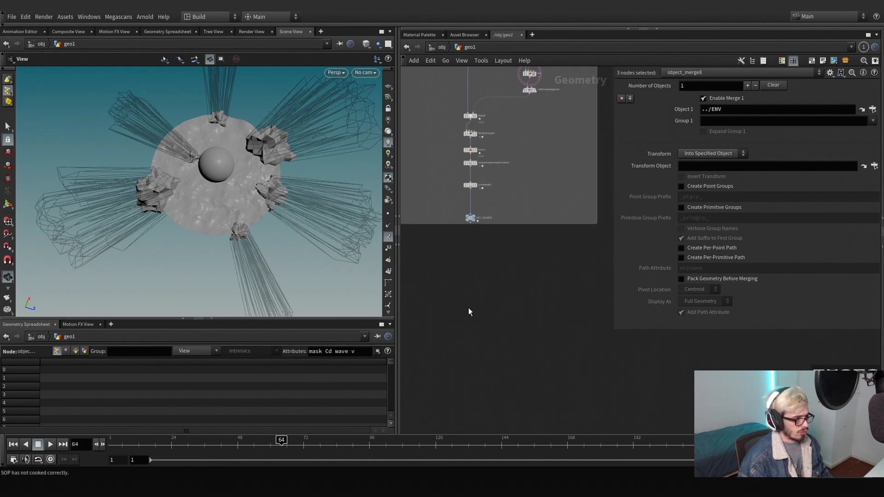
pyautogui.click(470, 307)
pyautogui.press('Tab')
pyautogui.write('dop')
pyautogui.press('Down')
pyautogui.press('Down')
pyautogui.press('Down')
pyautogui.press('Down')
pyautogui.press('Return')
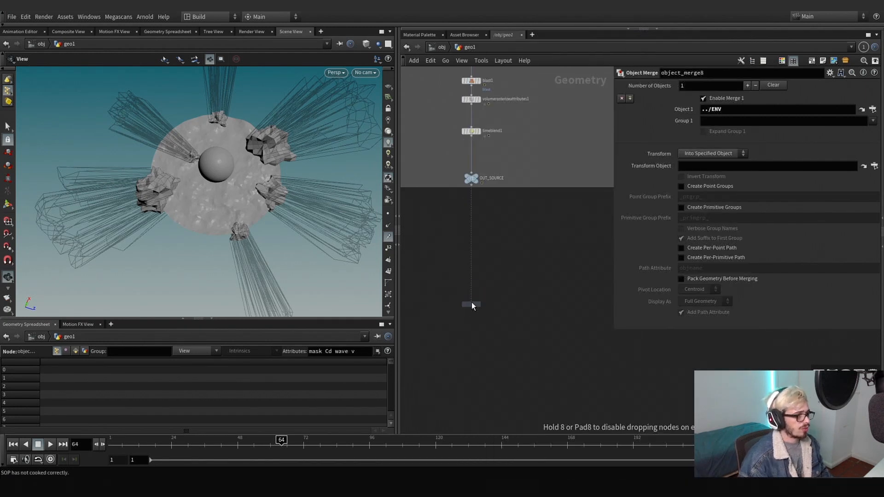
pyautogui.click(471, 257)
pyautogui.scroll(4, 470, 218)
pyautogui.moveTo(473, 293)
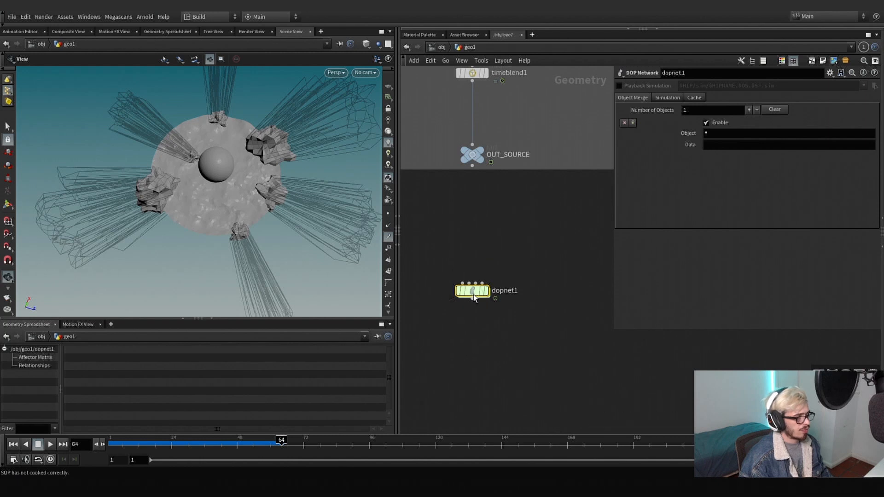
# Enter the DOP network and add a Smoke Solver (Sparse) connected to the output node
pyautogui.doubleClick(473, 294)
pyautogui.press('Tab')
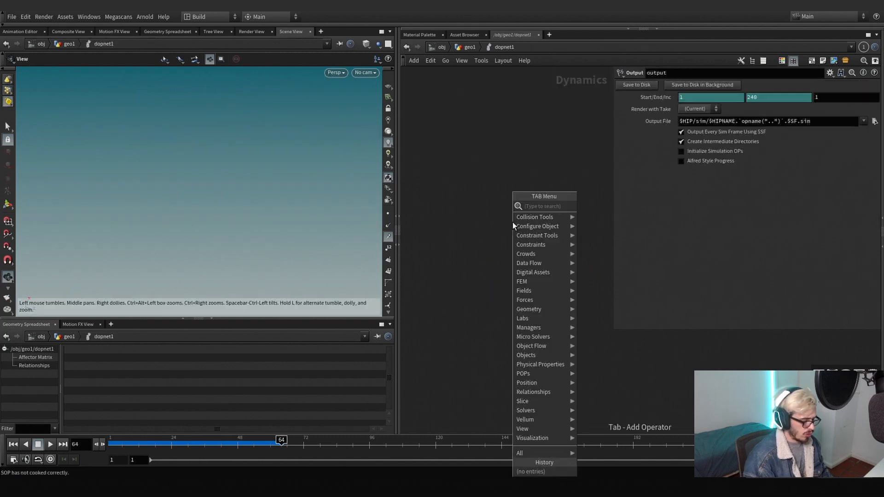
pyautogui.write('sparse')
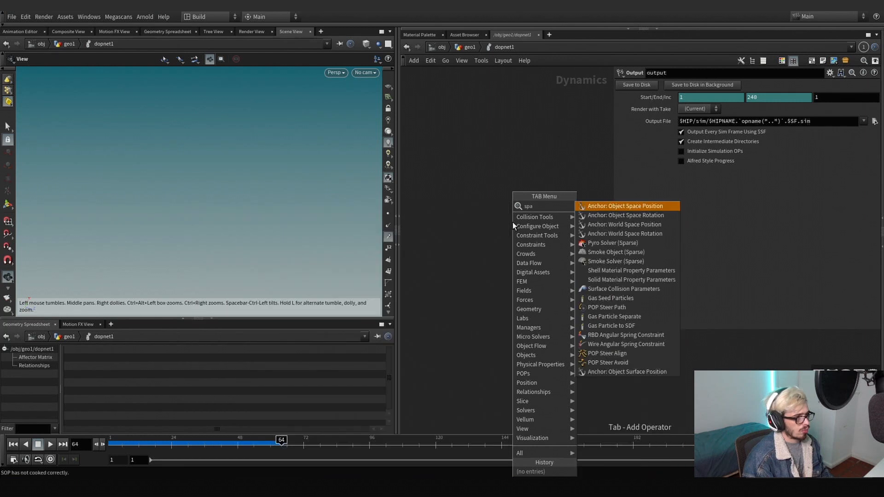
pyautogui.press('Down')
pyautogui.press('Down')
pyautogui.press('Return')
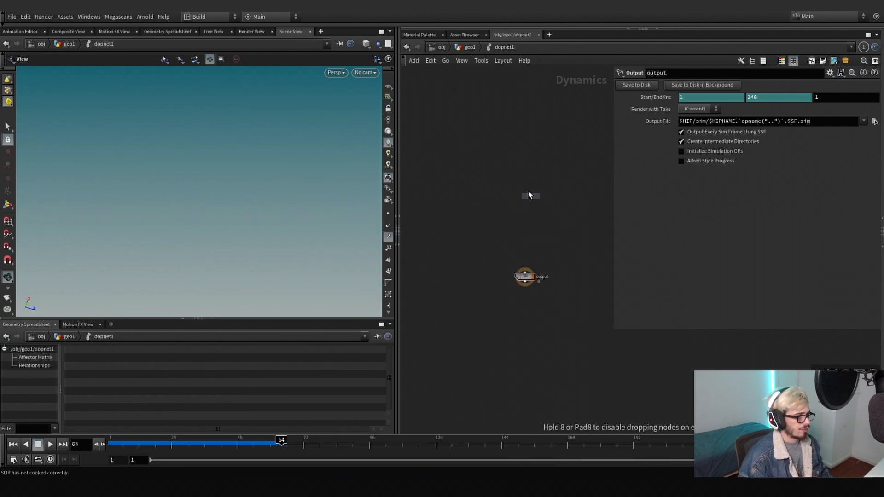
pyautogui.click(528, 193)
# Add a Smoke Object (Sparse) and connect it to the first input of the smoke solver
pyautogui.press('Tab')
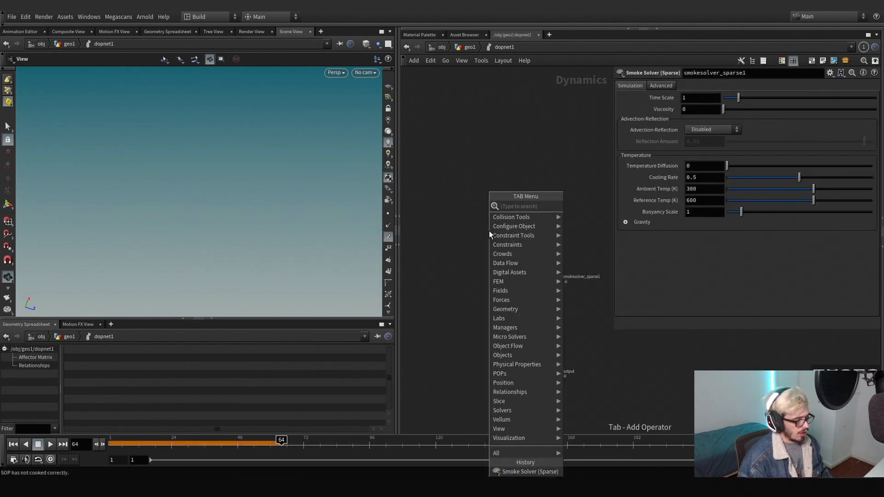
pyautogui.write('sparse o')
pyautogui.press('Return')
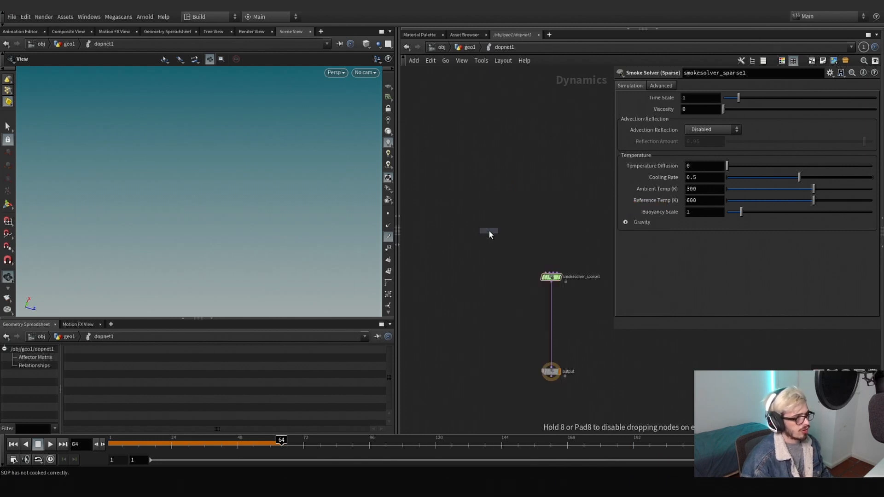
pyautogui.moveTo(487, 211); pyautogui.dragTo(546, 280)
pyautogui.hotkey('shift', 's')
# Add a Volume Source node and connect it to the third input of the sparse smoke solver
pyautogui.press('Tab')
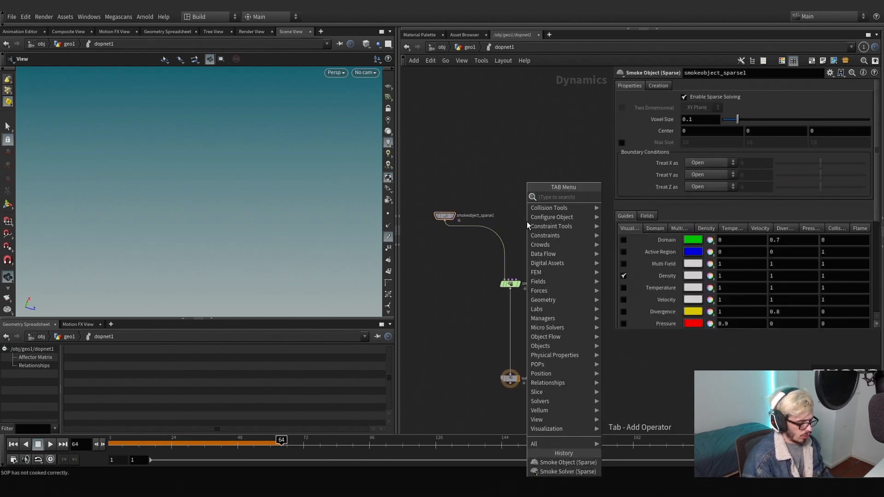
pyautogui.write('volume')
pyautogui.press('Return')
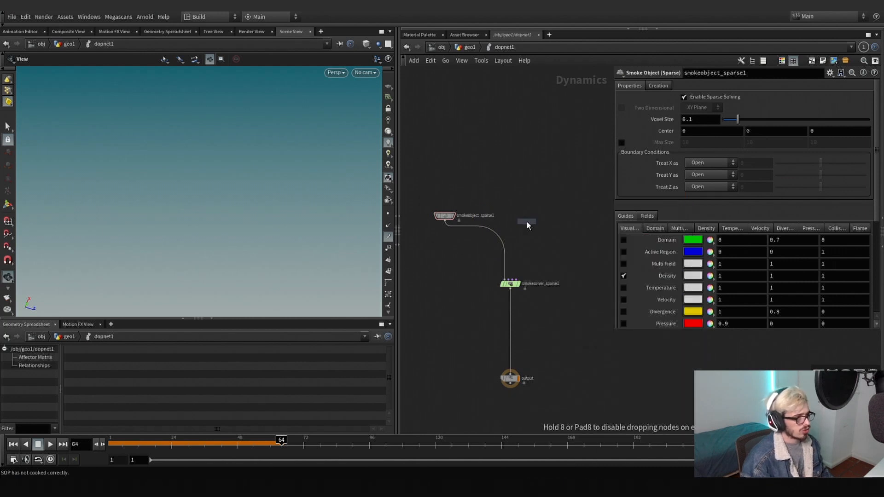
pyautogui.click(548, 181)
pyautogui.click(548, 186)
pyautogui.click(512, 280)
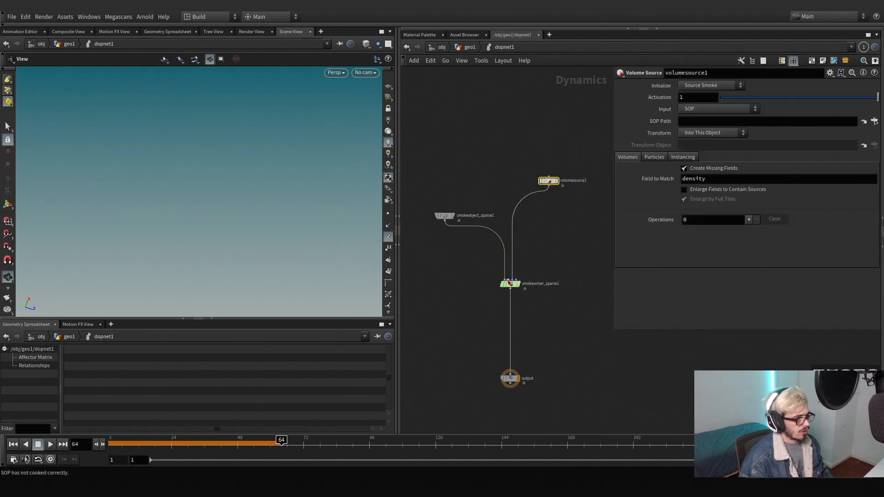
pyautogui.scroll(4, 510, 280)
pyautogui.scroll(-4, 563, 213)
pyautogui.moveTo(587, 179); pyautogui.dragTo(582, 195, button='middle')
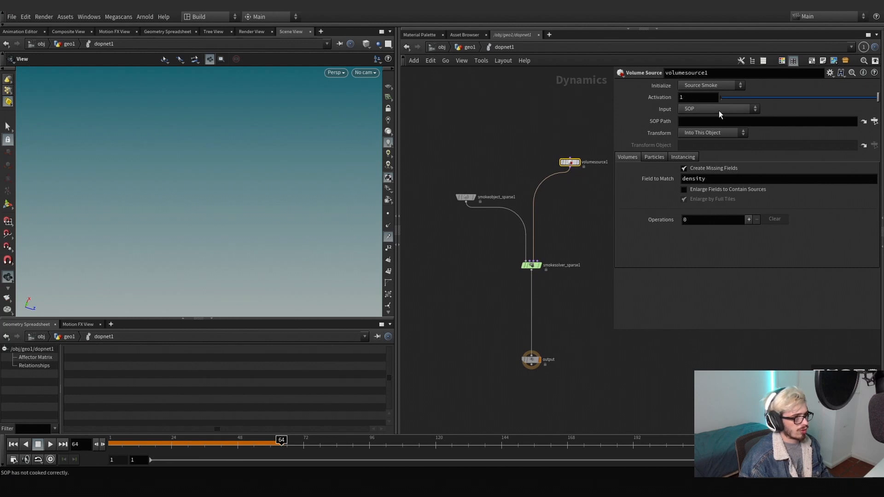
# Set the Volume Source's SOP path to /obj/geo1/OUT_SOURCE
pyautogui.click(874, 122)
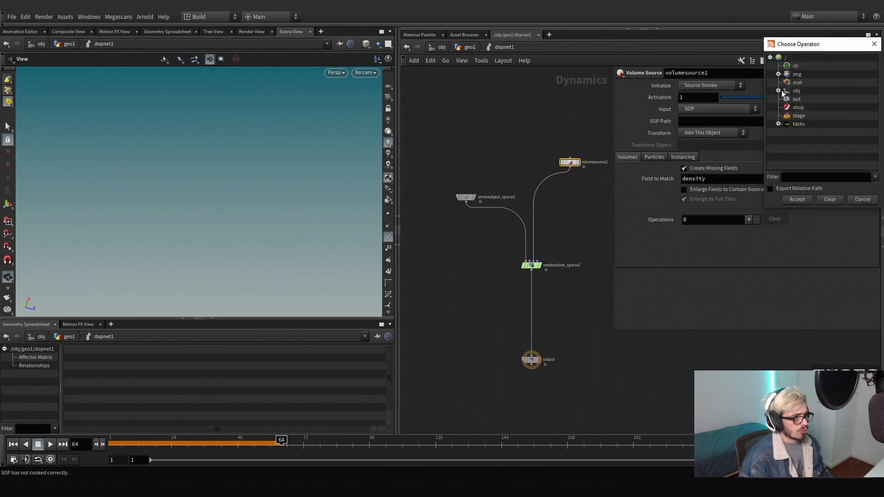
pyautogui.click(778, 91)
pyautogui.click(786, 99)
pyautogui.scroll(-2, 812, 144)
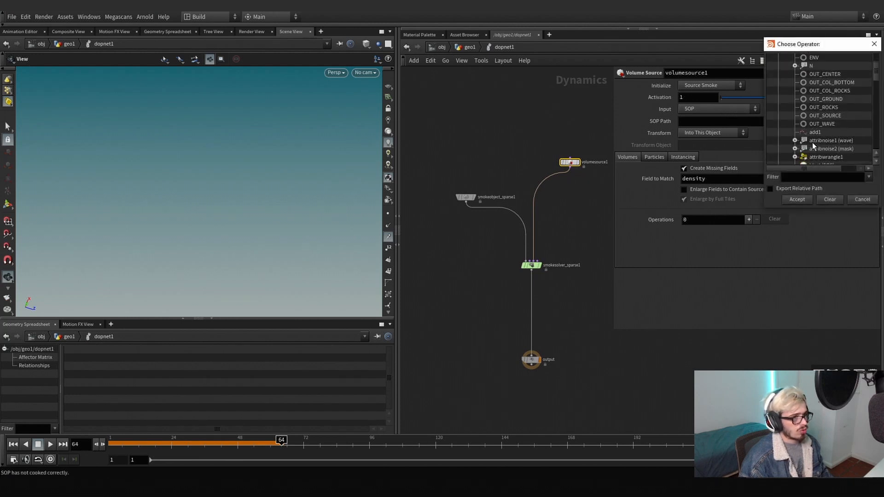
pyautogui.scroll(1, 813, 111)
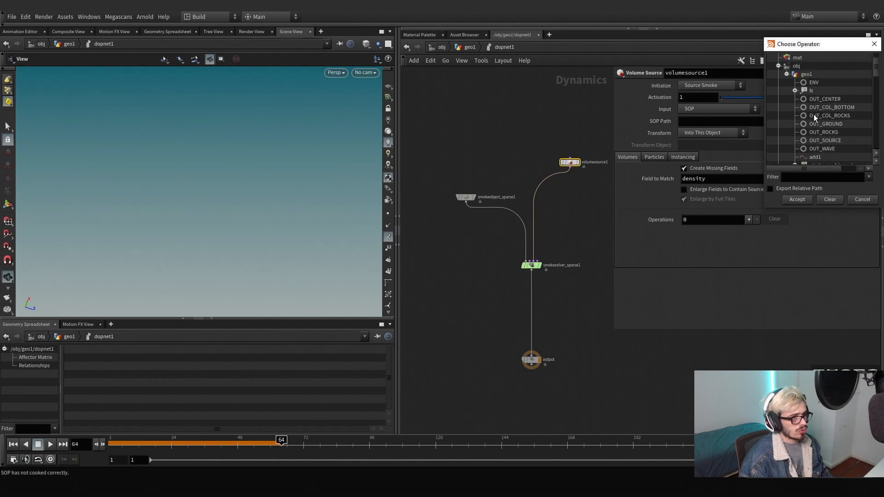
pyautogui.click(824, 140)
pyautogui.doubleClick(821, 141)
# Initialize the Volume Source with the Source Smoke preset
pyautogui.click(710, 86)
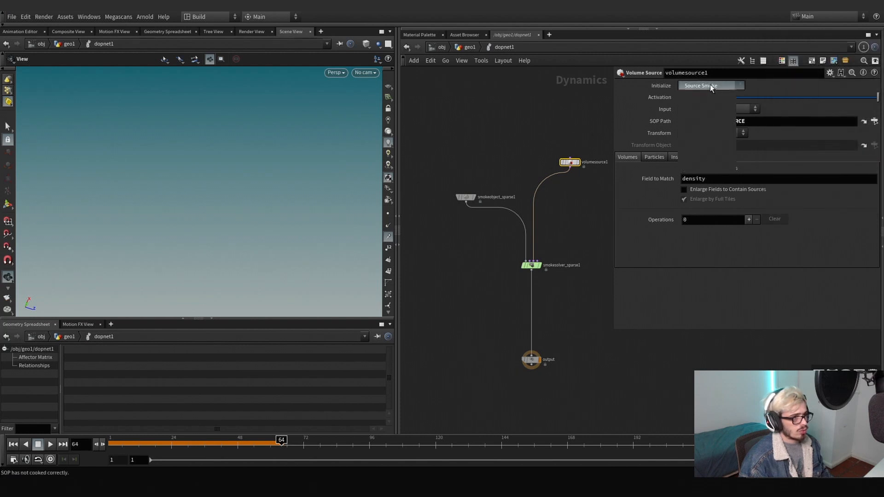
pyautogui.click(706, 95)
pyautogui.click(709, 85)
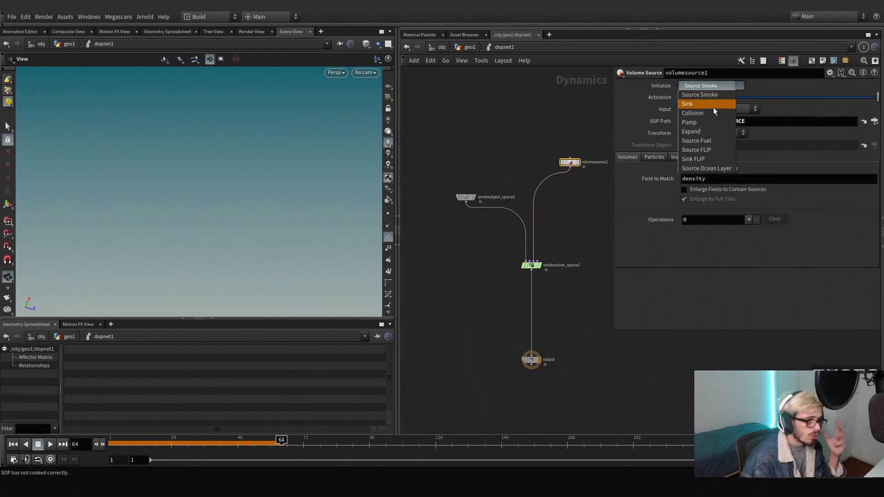
pyautogui.click(714, 104)
pyautogui.click(705, 84)
pyautogui.click(703, 95)
# Remove the temperature operation from the Volume Source and set the scale of the v-to-vel operation to 20
pyautogui.scroll(-4, 670, 234)
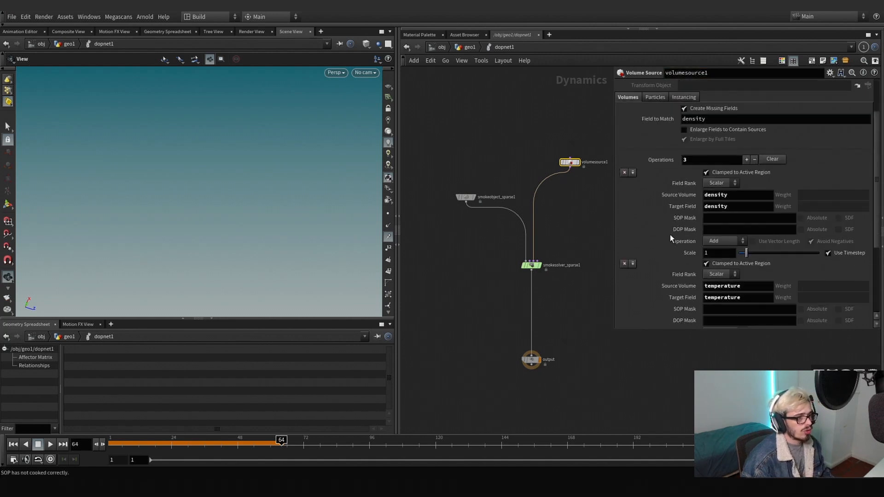
pyautogui.scroll(2, 634, 237)
pyautogui.scroll(-2, 653, 258)
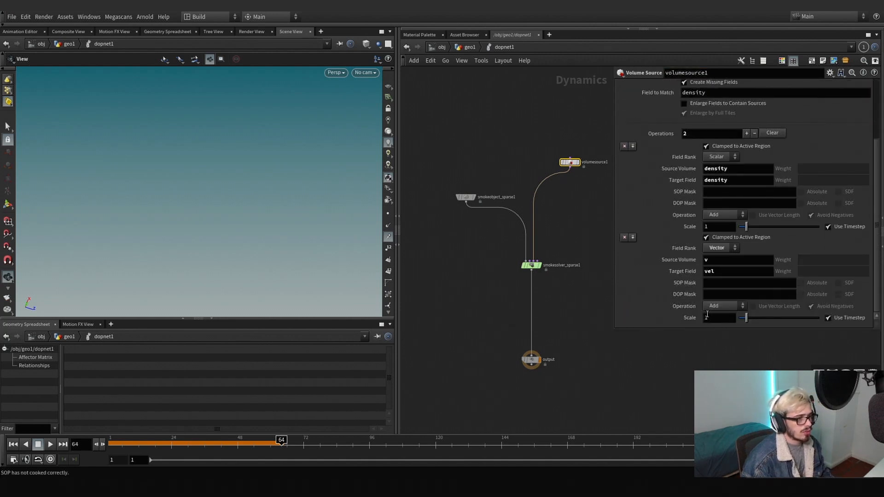
pyautogui.moveTo(711, 318); pyautogui.dragTo(678, 322)
pyautogui.write('20')
pyautogui.press('Return')
# Enable Enlarge Fields to Contain Sources on the Volume Source
pyautogui.scroll(4, 657, 294)
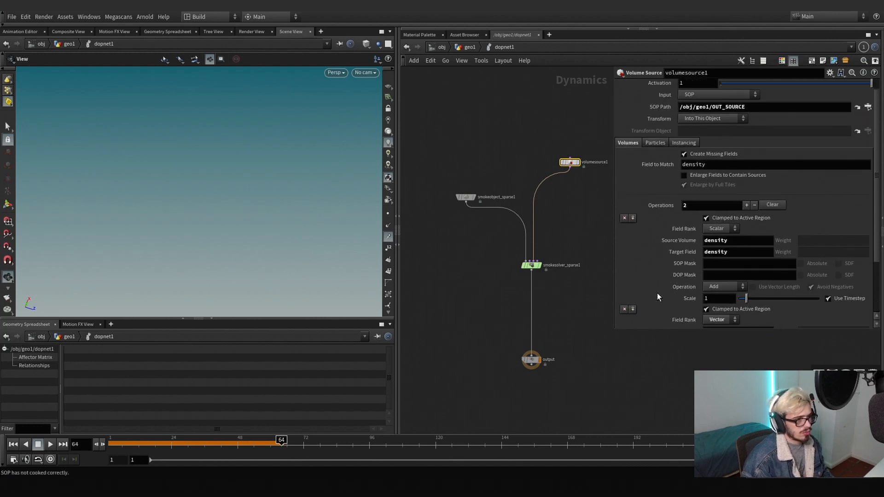
pyautogui.scroll(1, 656, 293)
pyautogui.click(685, 190)
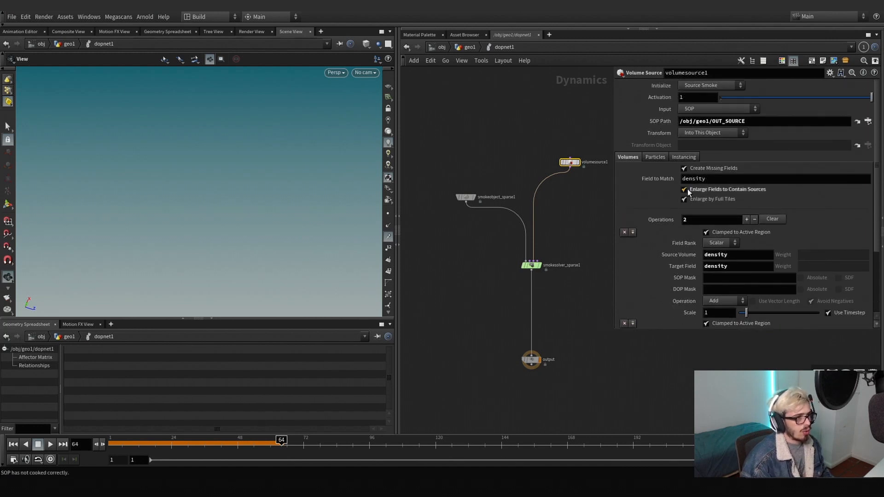
# Return to frame 1 and set the Smoke Object's voxel size to 1
pyautogui.moveTo(579, 320); pyautogui.dragTo(558, 306, button='middle')
pyautogui.click(510, 344)
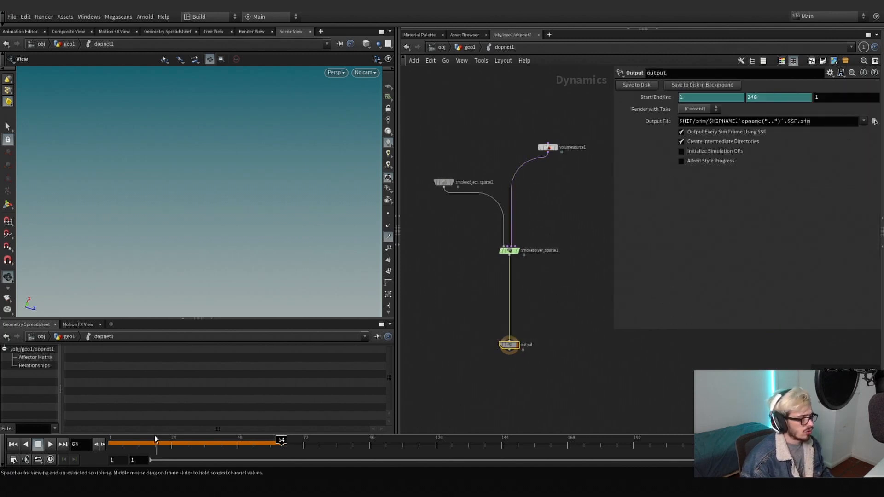
pyautogui.click(14, 445)
pyautogui.click(443, 182)
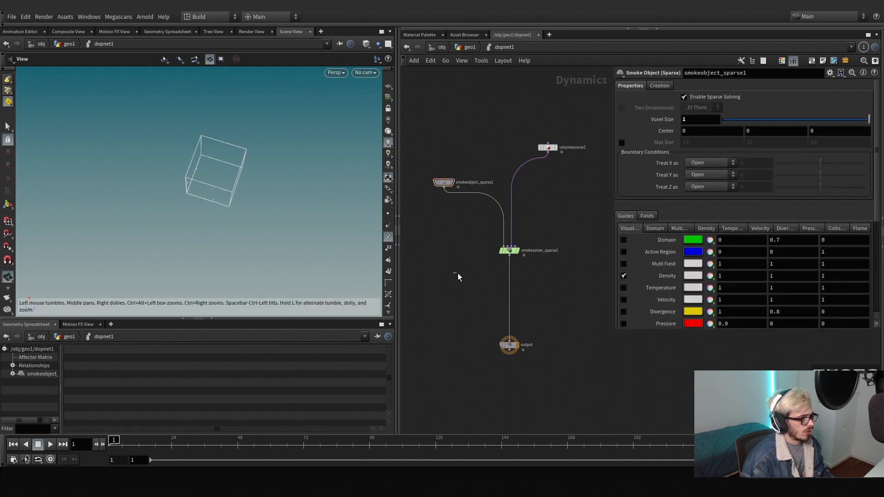
# Set the smoke solver's advanced field advection scheme to BFECC with the clamp values on Revert
pyautogui.click(509, 250)
pyautogui.click(661, 86)
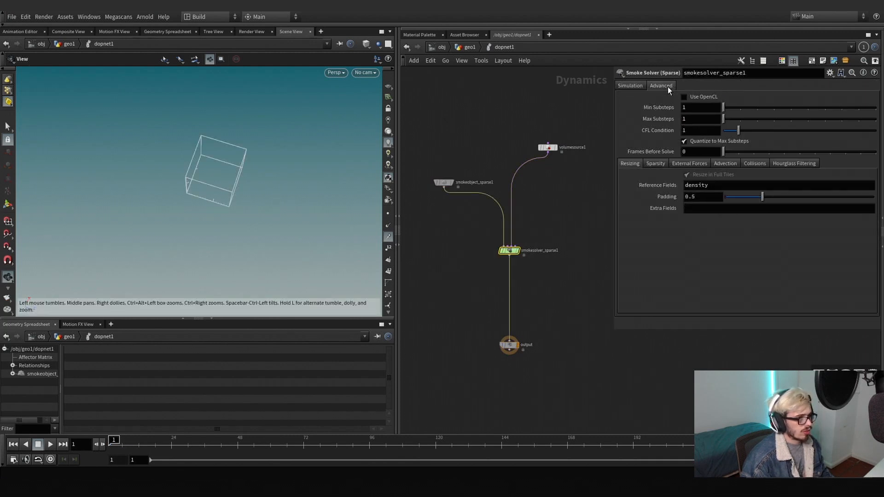
pyautogui.click(683, 164)
pyautogui.click(723, 163)
pyautogui.click(709, 185)
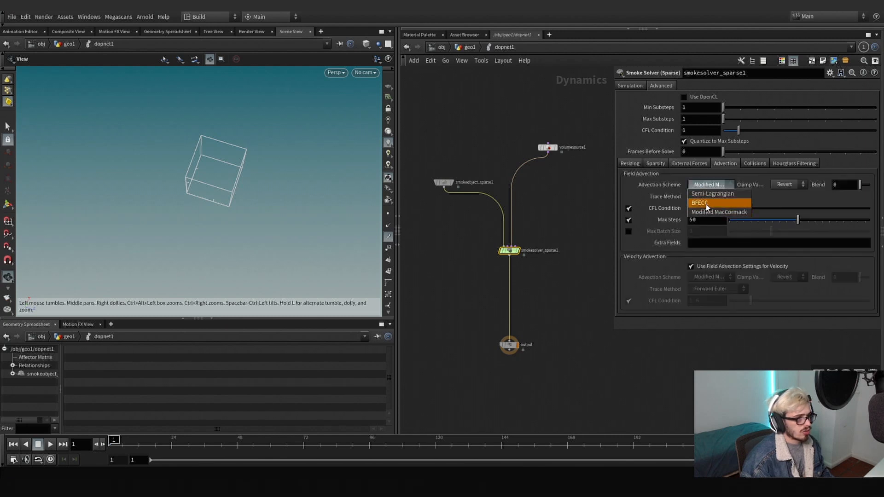
pyautogui.click(706, 204)
pyautogui.click(774, 186)
pyautogui.click(777, 197)
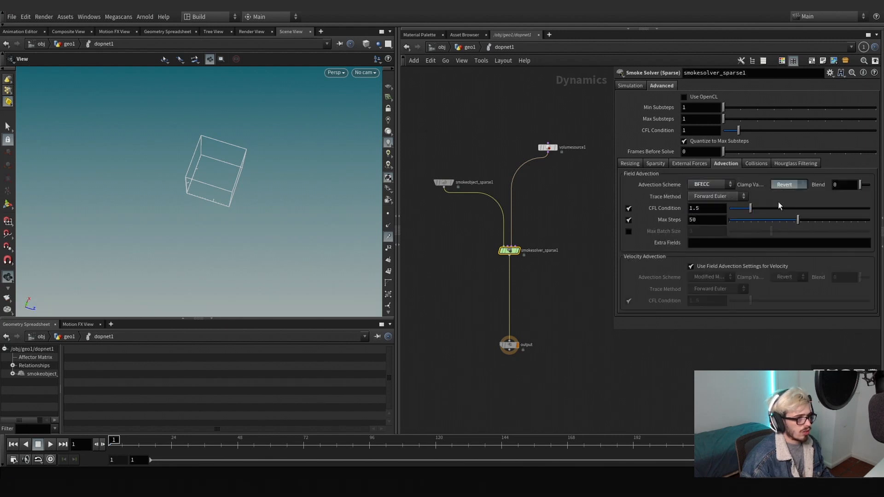
# Set the smoke solver's resizing padding to 0.1
pyautogui.click(655, 164)
pyautogui.click(681, 164)
pyautogui.click(655, 164)
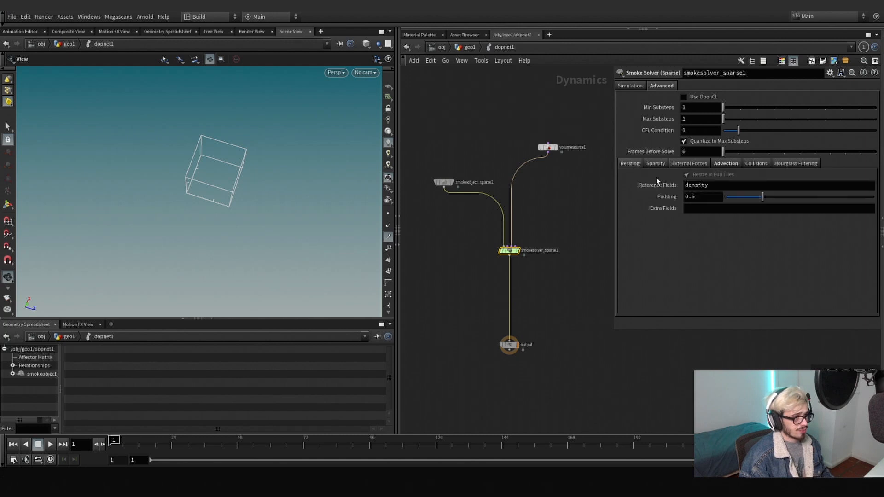
pyautogui.write('1')
pyautogui.press('Return')
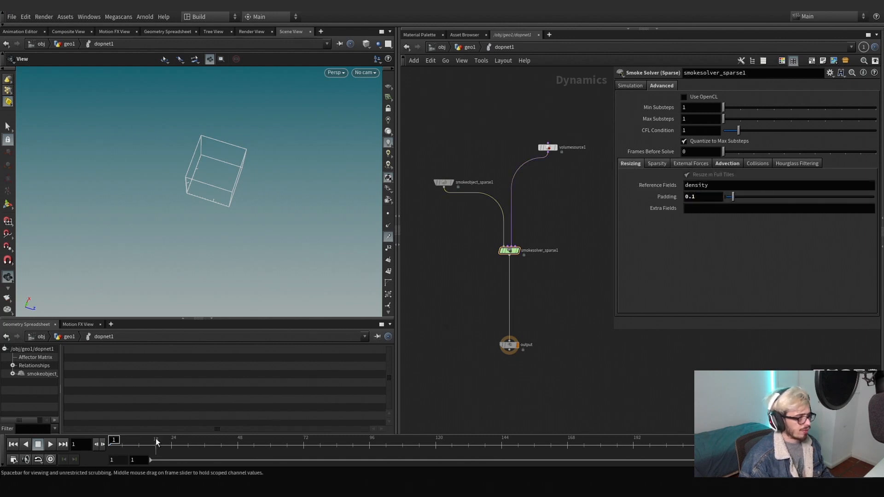
# Play the simulation and examine the smoke and its bounding box from the side
pyautogui.click(50, 444)
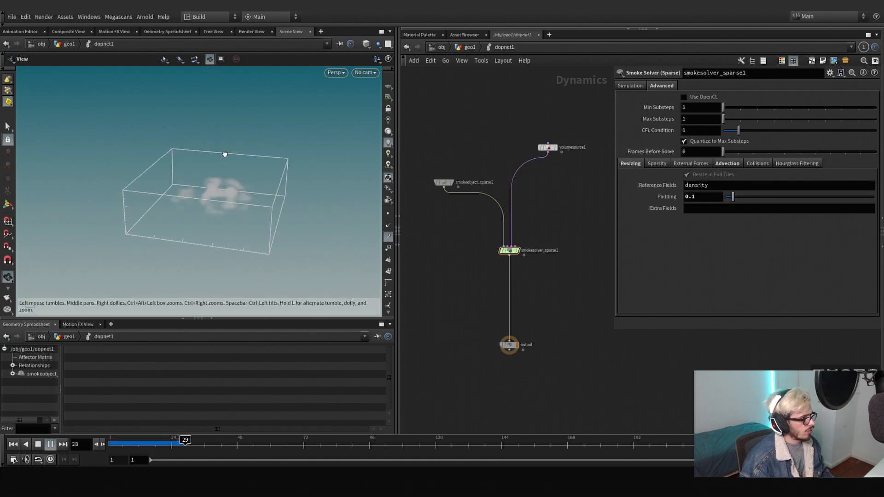
pyautogui.moveTo(224, 154)
pyautogui.mouseDown()
pyautogui.moveTo(225, 130)
pyautogui.moveTo(235, 152)
pyautogui.mouseUp()
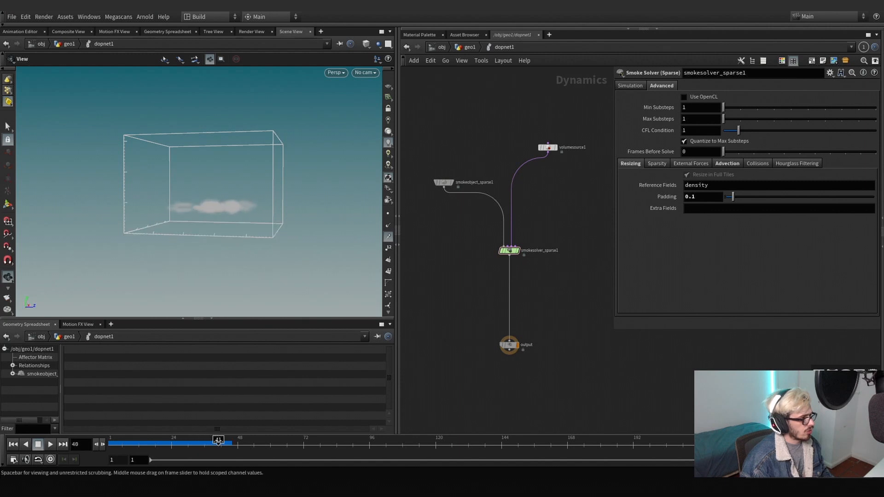
pyautogui.scroll(4, 200, 223)
# Set the Smoke Object's voxel size to 0.5 and replay the simulation from the first frame, checking the smoke from above
pyautogui.click(443, 181)
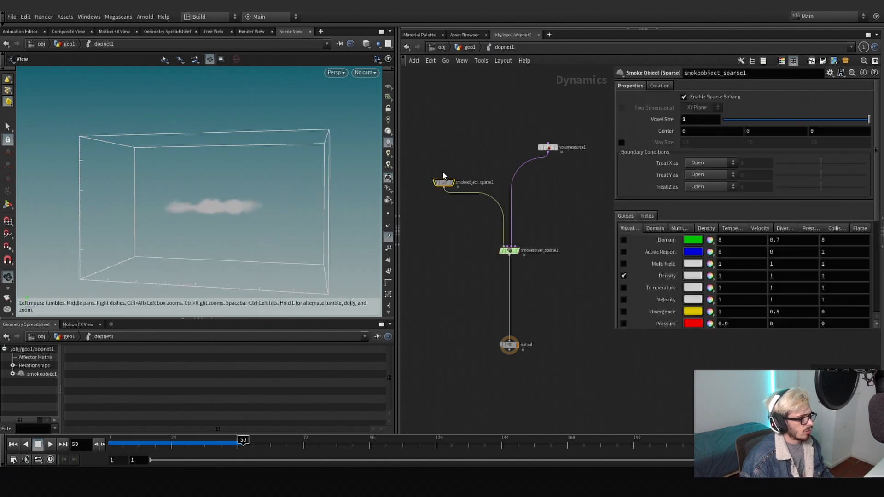
pyautogui.write('.5')
pyautogui.press('Return')
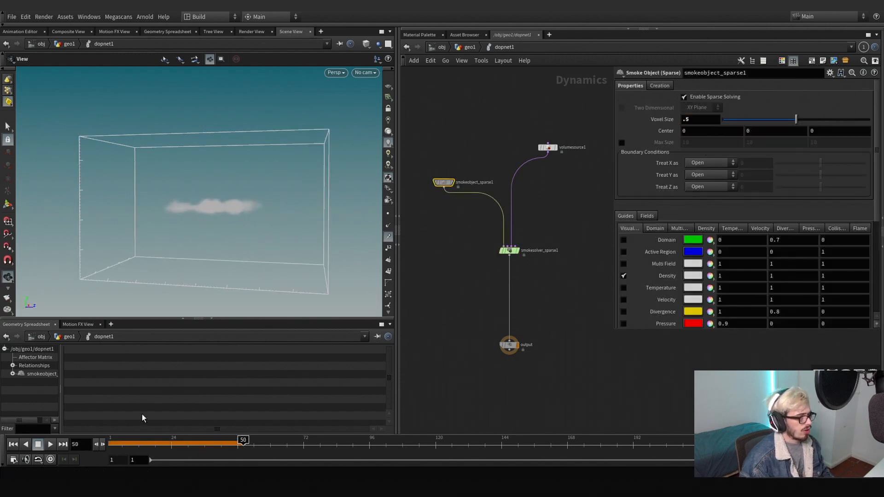
pyautogui.hotkey('ctrl', 'Up')
pyautogui.click(50, 444)
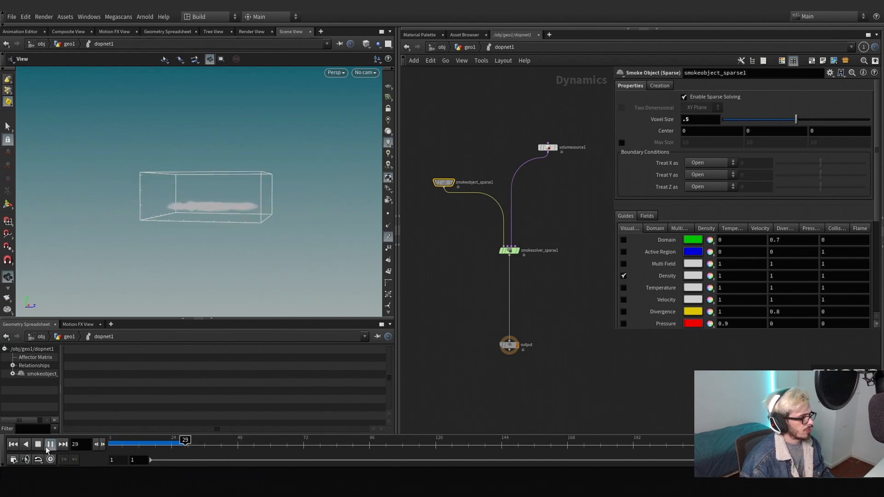
pyautogui.moveTo(173, 247); pyautogui.dragTo(236, 212)
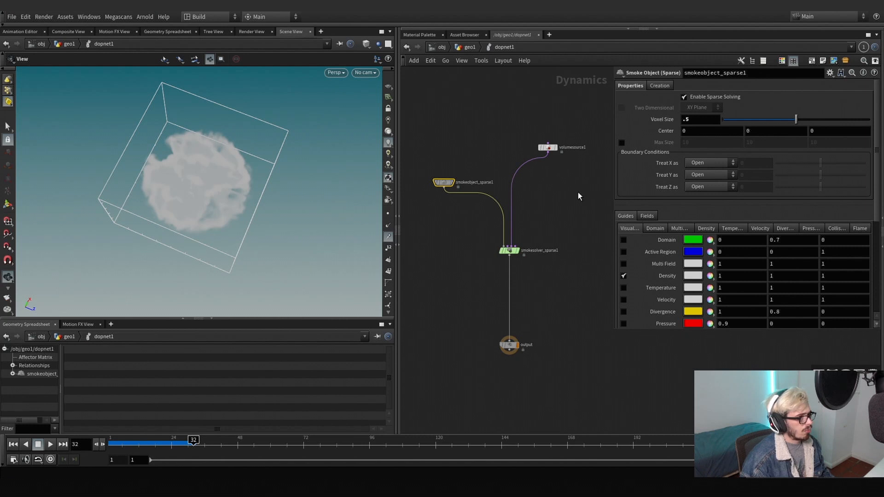
# Rename the Volume Source node as source
pyautogui.moveTo(578, 192); pyautogui.dragTo(573, 230, button='middle')
pyautogui.doubleClick(576, 187)
pyautogui.write('s')
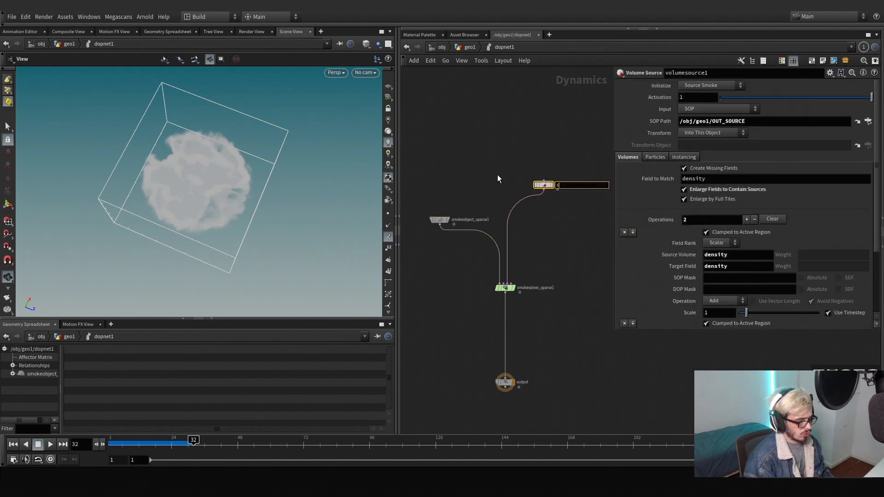
pyautogui.write('ource')
pyautogui.press('Return')
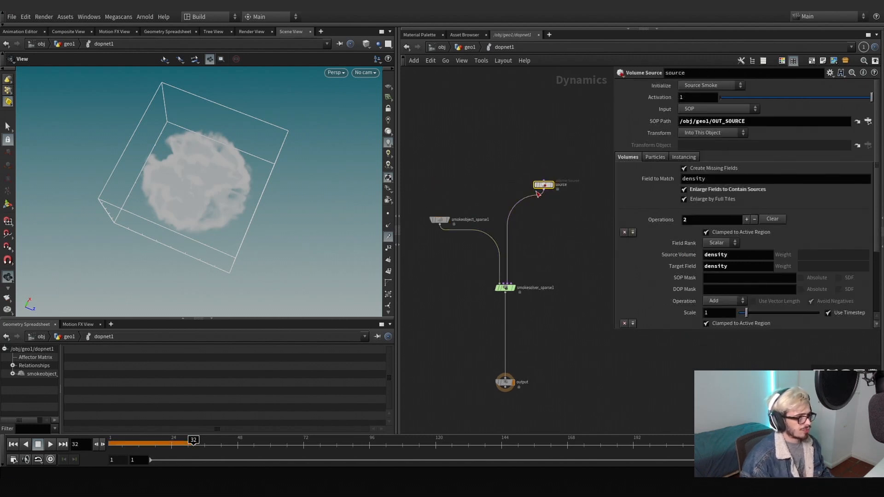
# Duplicate the source node beside the original and rename the copy as col_rocks
pyautogui.moveTo(542, 187); pyautogui.dragTo(609, 197)
pyautogui.moveTo(558, 215); pyautogui.dragTo(462, 210, button='middle')
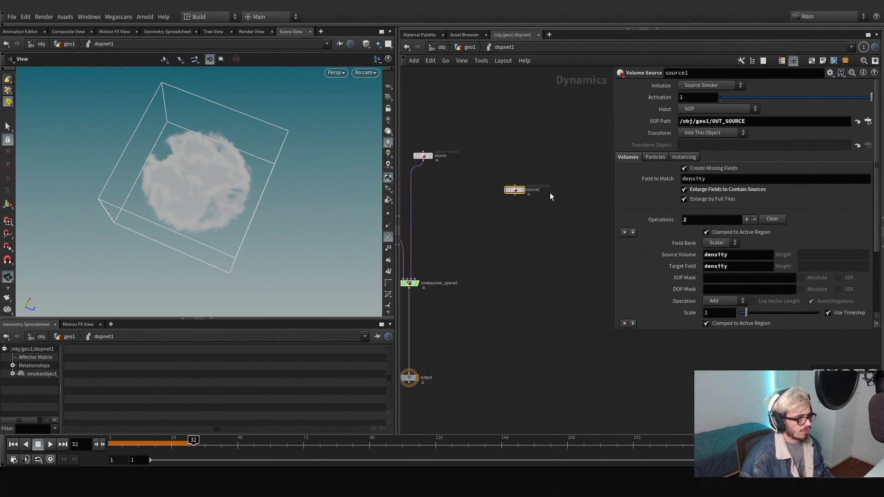
pyautogui.doubleClick(533, 190)
pyautogui.write('col')
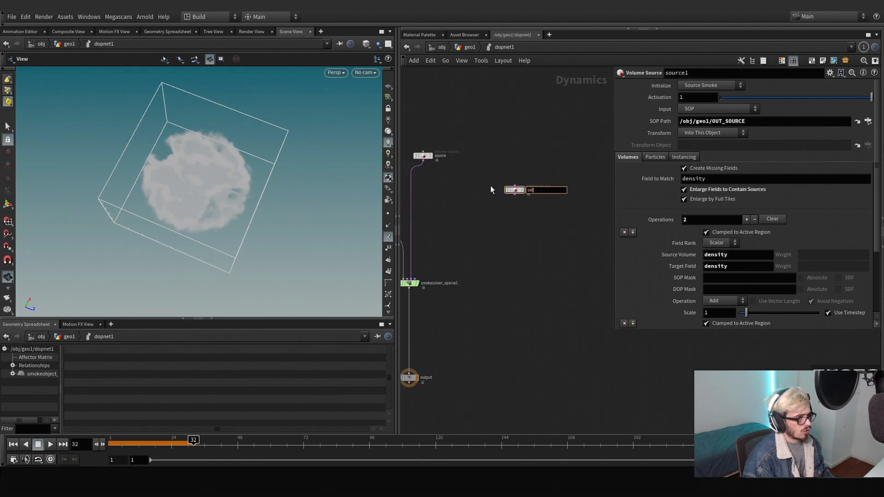
pyautogui.write('_rocks')
pyautogui.press('Return')
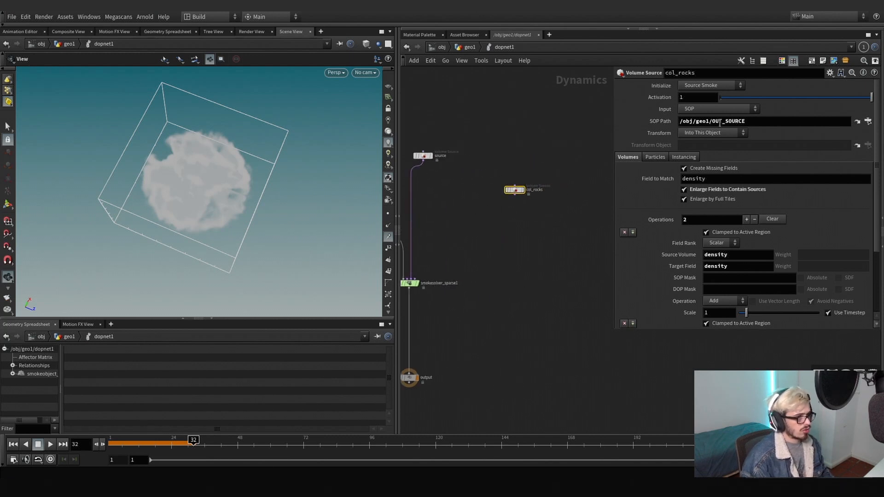
# Set the SOP path of col_rocks to /obj/geo1/OUT_COL_ROCKS
pyautogui.moveTo(747, 123); pyautogui.dragTo(728, 130)
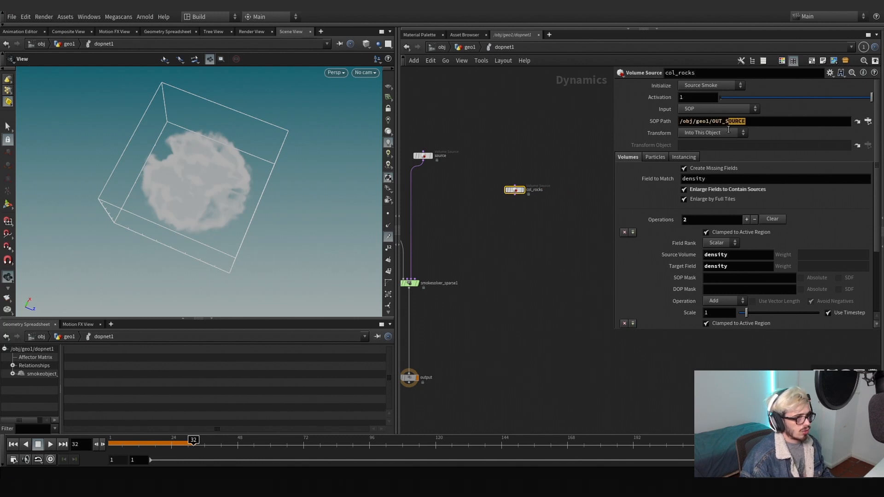
pyautogui.write('COL')
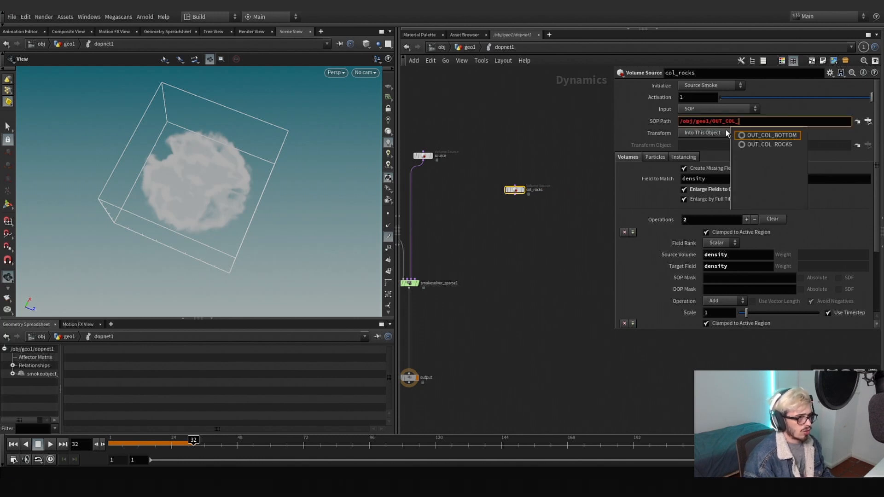
pyautogui.write('_ROCK')
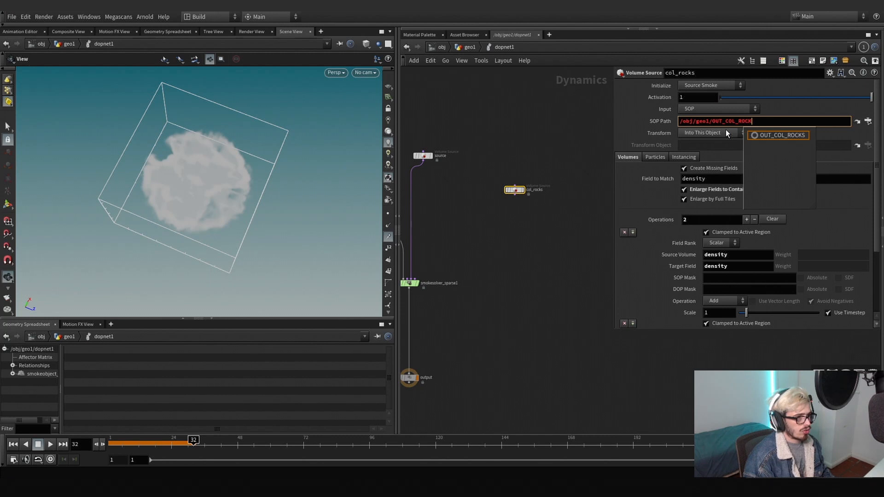
pyautogui.press('Return')
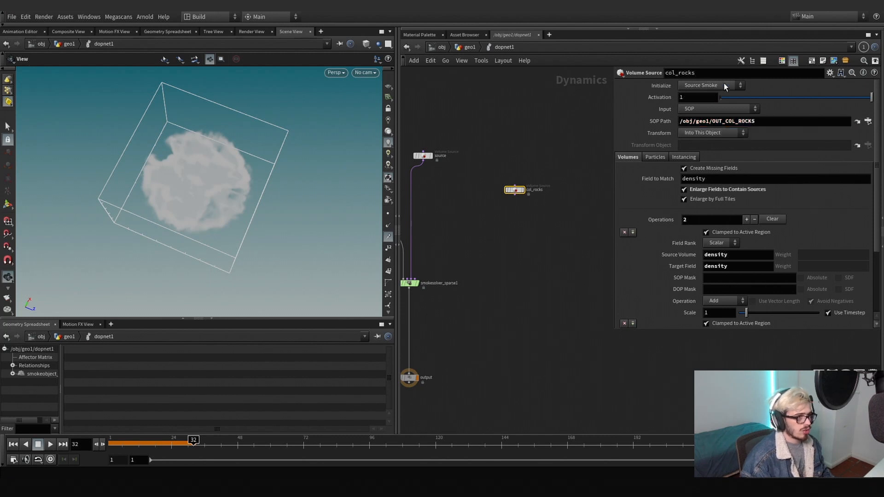
# Initialize col_rocks as Collision and remove its second operation, which transfers v to collisionvel
pyautogui.click(724, 84)
pyautogui.click(715, 112)
pyautogui.scroll(-5, 682, 271)
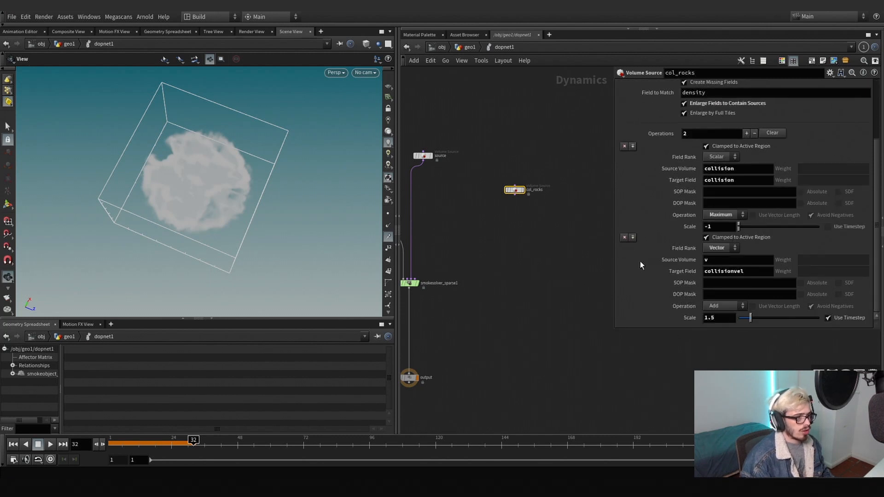
pyautogui.click(625, 237)
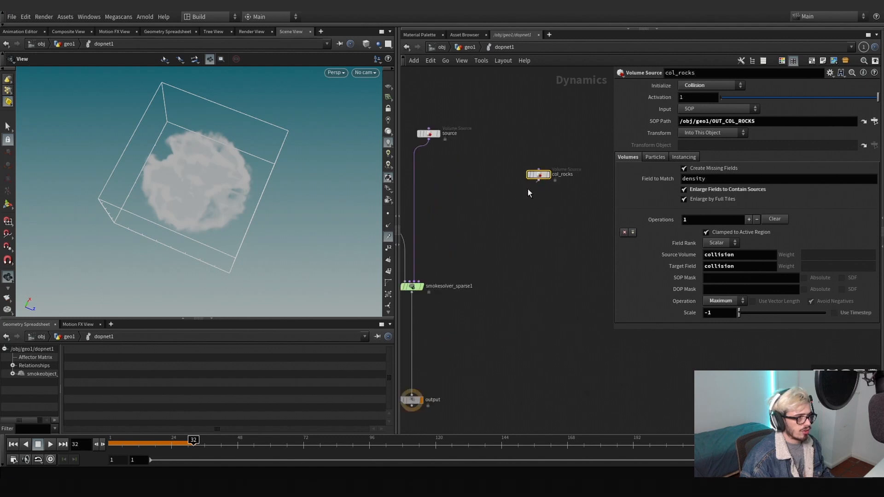
# Connect col_rocks to the sparse smoke solver and insert a Merge node on that wire
pyautogui.click(418, 281)
pyautogui.press('Tab')
pyautogui.write('mer')
pyautogui.press('Return')
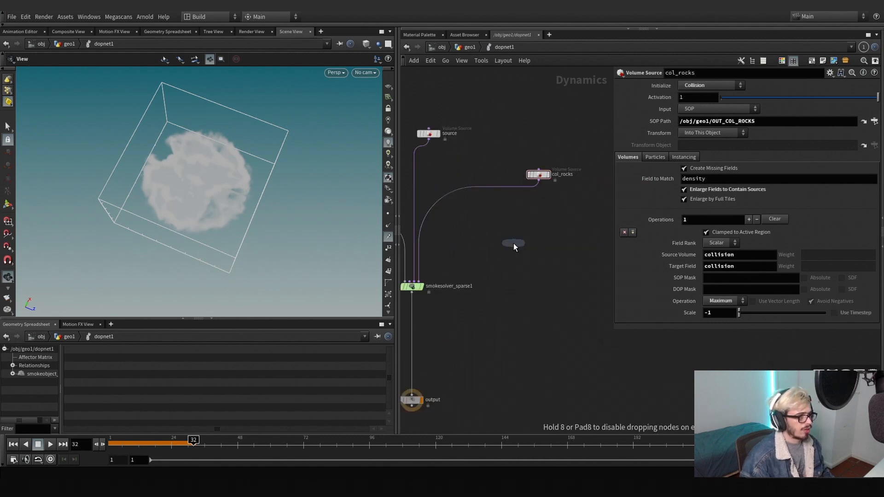
pyautogui.click(514, 243)
pyautogui.scroll(1, 513, 243)
pyautogui.moveTo(513, 244); pyautogui.dragTo(553, 248)
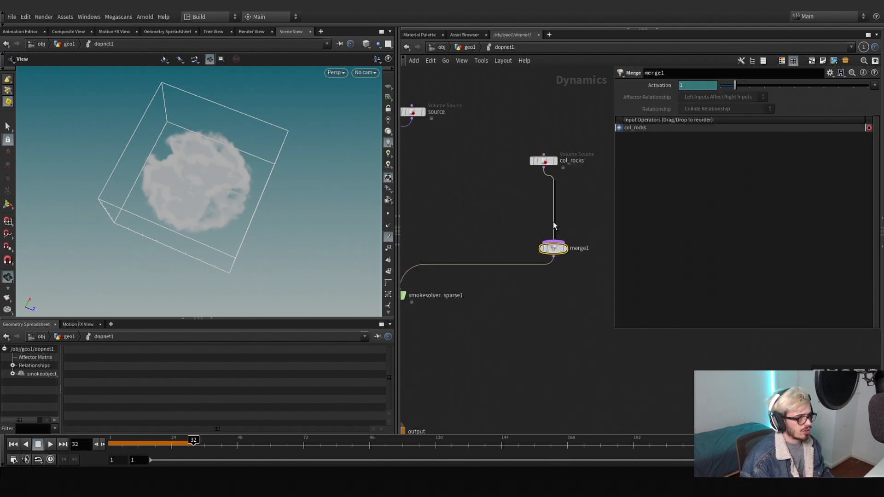
# Duplicate the col_rocks node beside the original and connect the copy to merge1
pyautogui.moveTo(554, 176); pyautogui.dragTo(509, 191, button='middle')
pyautogui.keyDown('alt'); pyautogui.moveTo(510, 177); pyautogui.dragTo(582, 173); pyautogui.keyUp('alt')
pyautogui.click(567, 180)
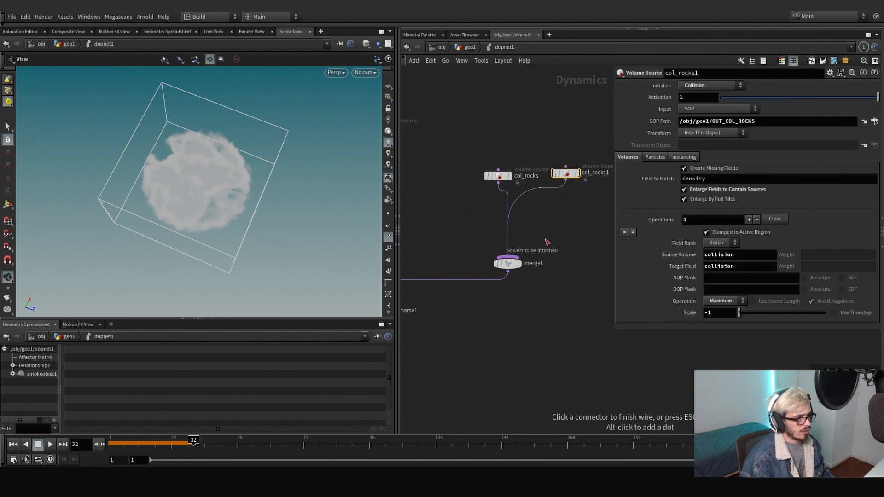
pyautogui.click(547, 242)
pyautogui.moveTo(550, 239); pyautogui.dragTo(527, 247, button='middle')
# Rename the duplicated collision source as col_bottom and set its SOP path to /obj/geo1/OUT_COL_BOTTOM
pyautogui.click(577, 182)
pyautogui.moveTo(589, 183); pyautogui.dragTo(571, 190)
pyautogui.write('b')
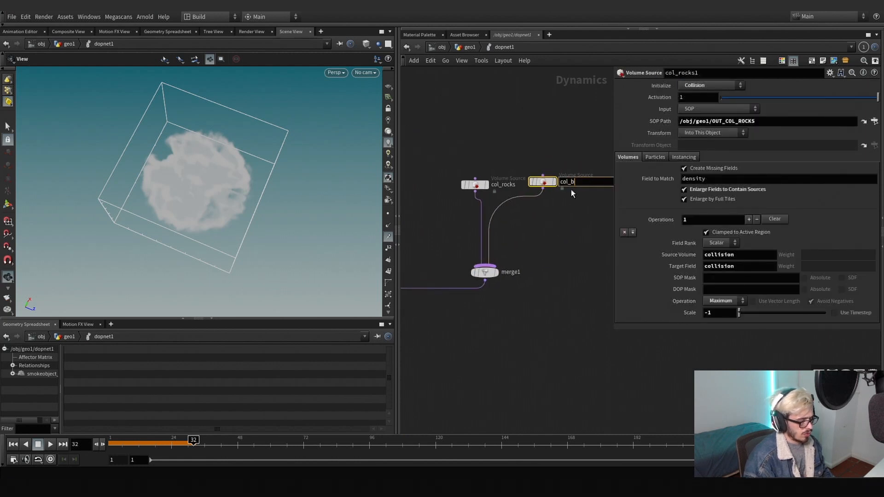
pyautogui.write('ottom')
pyautogui.press('Return')
pyautogui.click(777, 125)
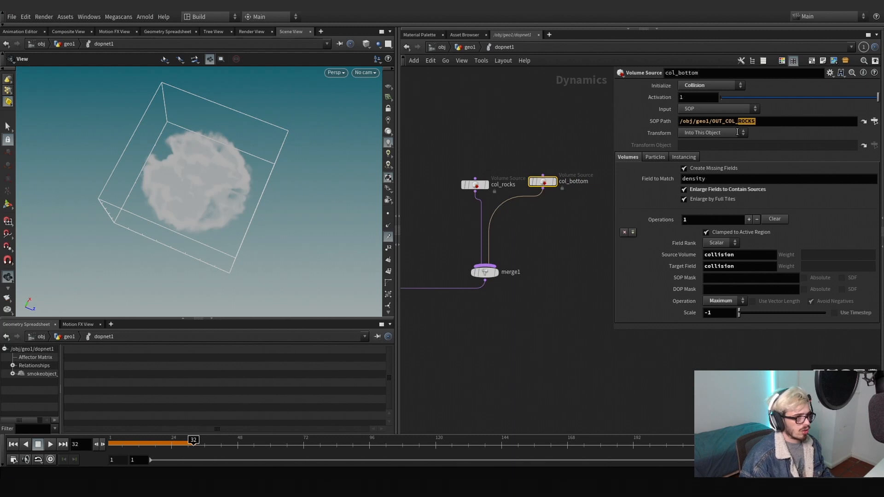
pyautogui.write('BOTTO')
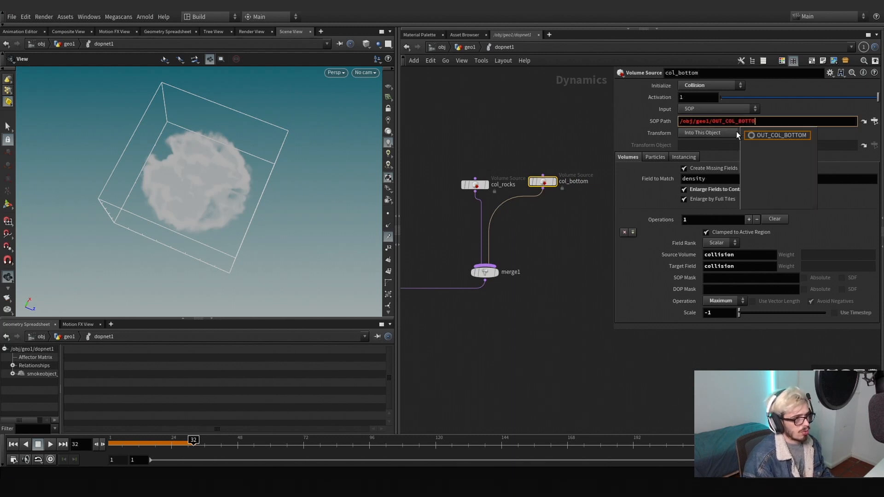
pyautogui.press('Return')
pyautogui.press('h')
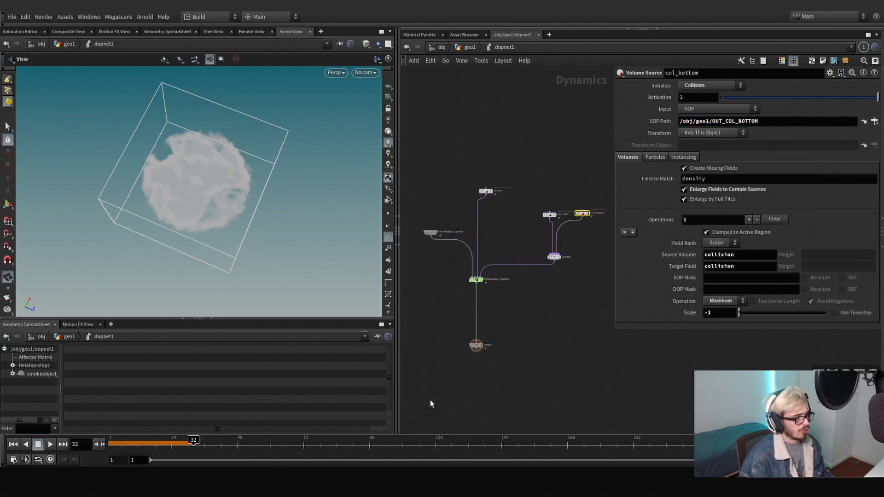
# Return to the first frame and turn off Enlarge Fields to Contain Sources on both col_rocks and col_bottom
pyautogui.click(110, 442)
pyautogui.moveTo(568, 182); pyautogui.dragTo(543, 222)
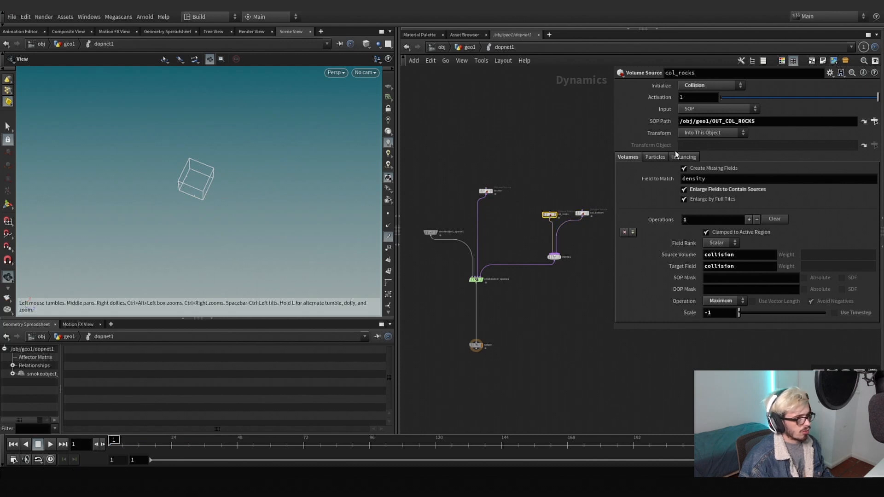
pyautogui.click(684, 189)
pyautogui.moveTo(588, 192); pyautogui.dragTo(576, 236)
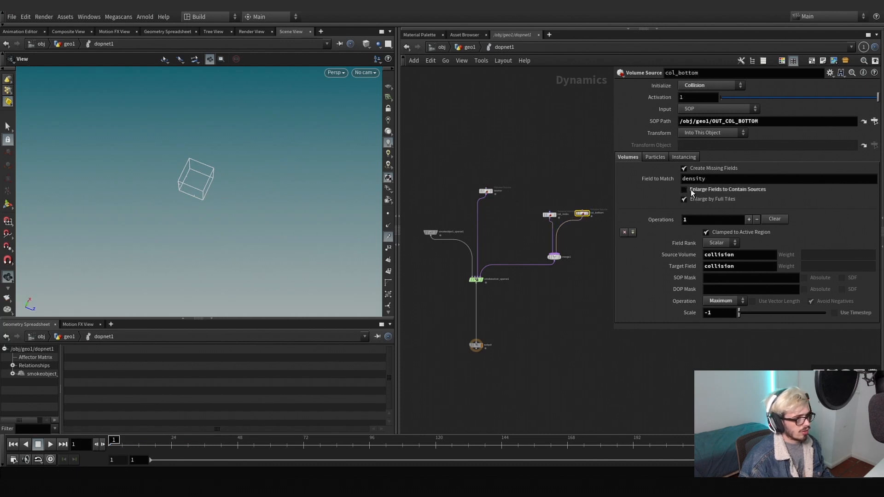
# Play the simulation and examine the smoke's collisions from the side, close up and from above
pyautogui.click(50, 444)
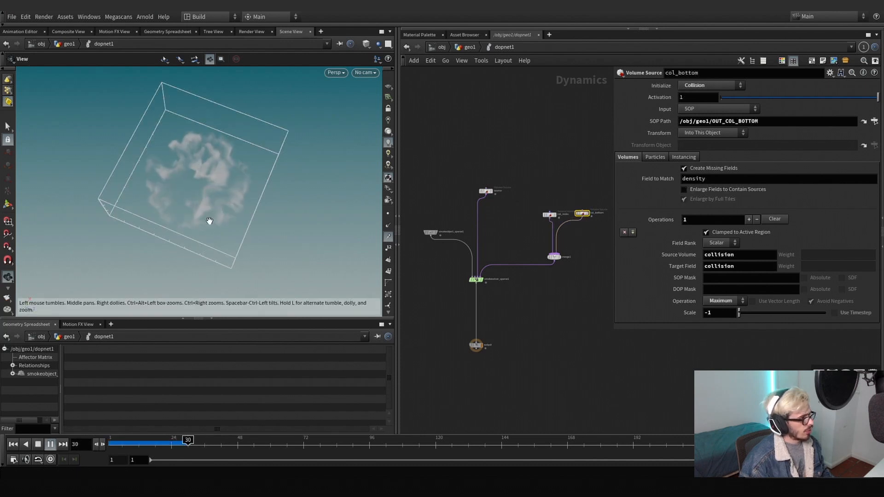
pyautogui.moveTo(209, 220); pyautogui.dragTo(209, 183)
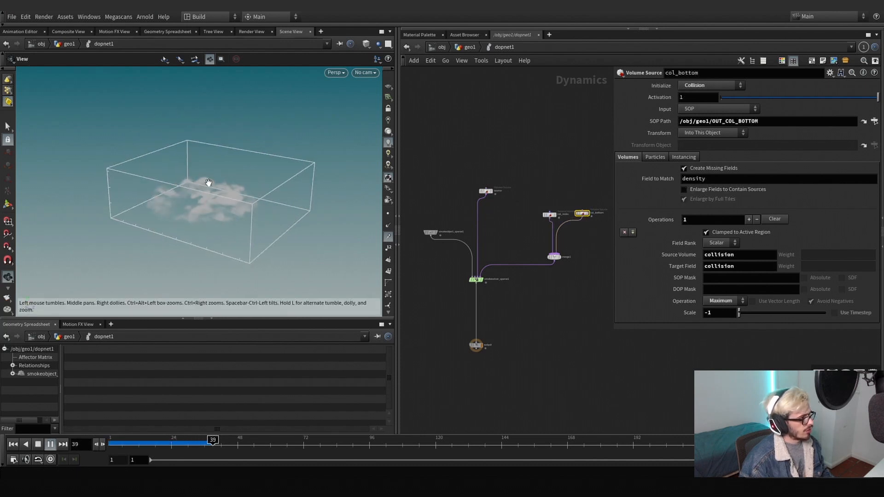
pyautogui.moveTo(209, 183); pyautogui.dragTo(215, 206, button='right')
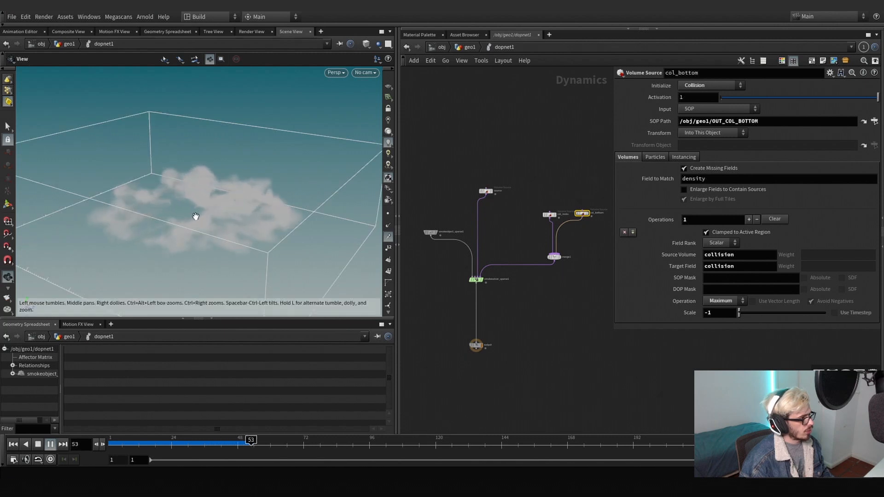
pyautogui.moveTo(195, 216); pyautogui.dragTo(214, 326)
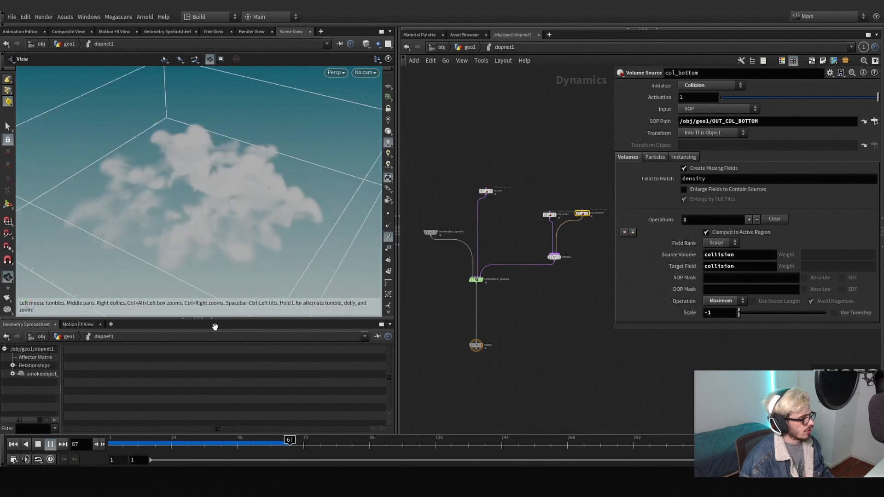
# Add a Gas Dissipate node next to the collision sources and connect it to merge1
pyautogui.press('Tab')
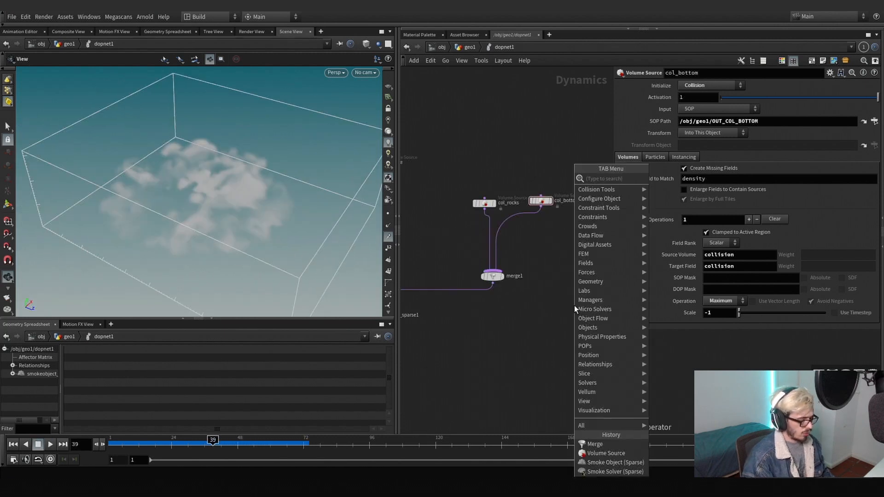
pyautogui.write('gas di')
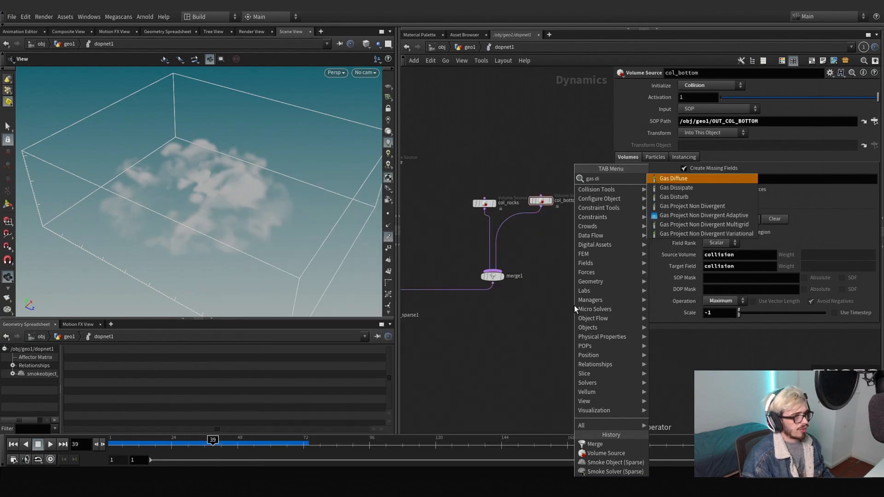
pyautogui.press('Down')
pyautogui.press('Return')
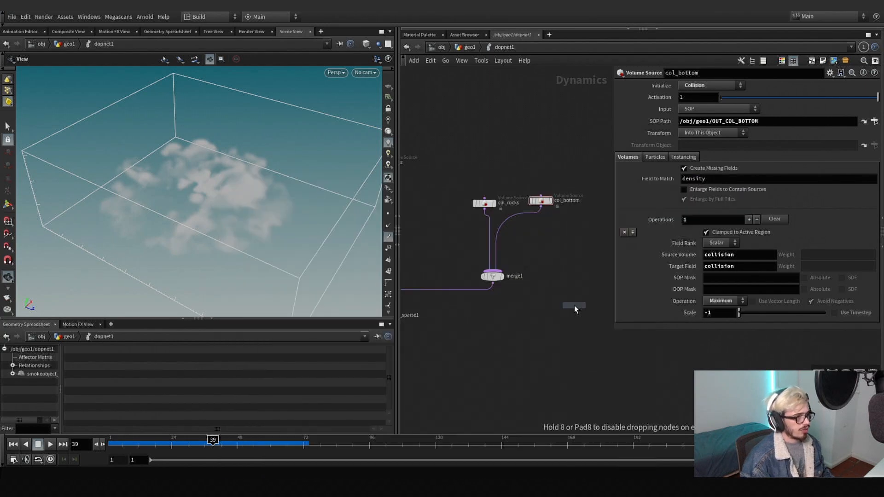
pyautogui.click(598, 231)
pyautogui.click(597, 236)
pyautogui.click(500, 271)
pyautogui.moveTo(602, 271); pyautogui.dragTo(548, 289, button='middle')
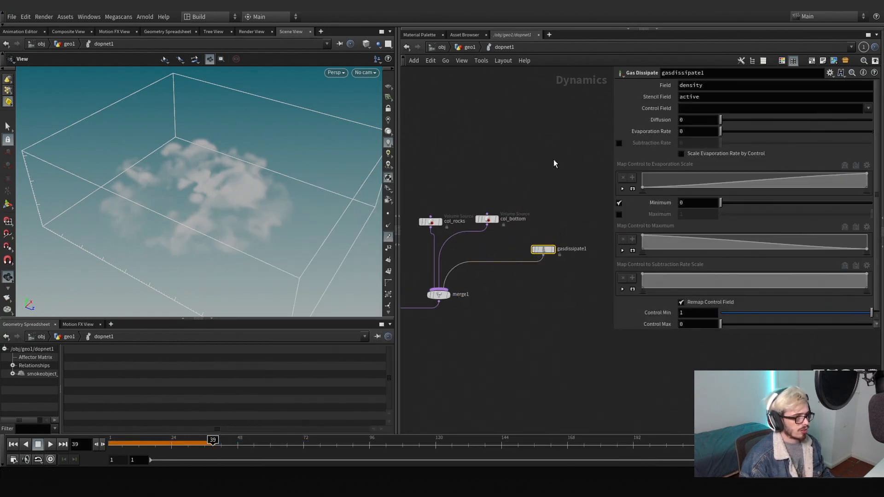
# Enable the Subtraction Rate on the Gas Dissipate node and set it to .8
pyautogui.click(619, 143)
pyautogui.press('Tab')
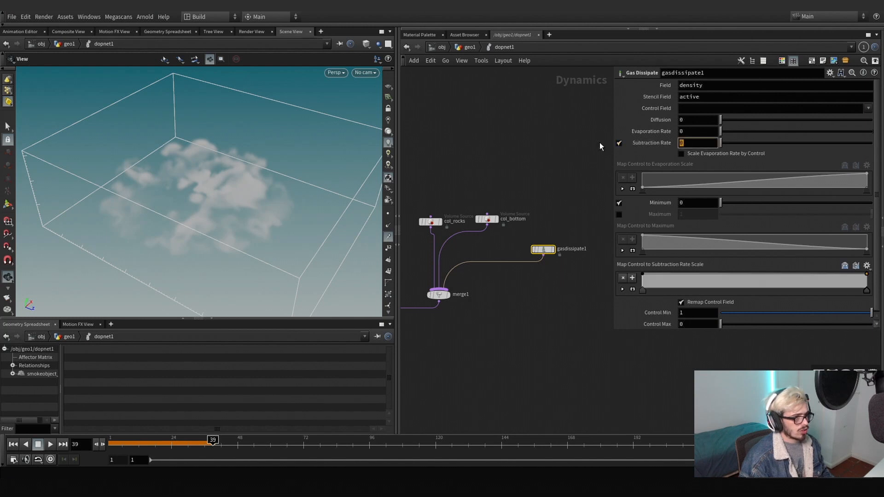
pyautogui.write('.8')
pyautogui.press('Return')
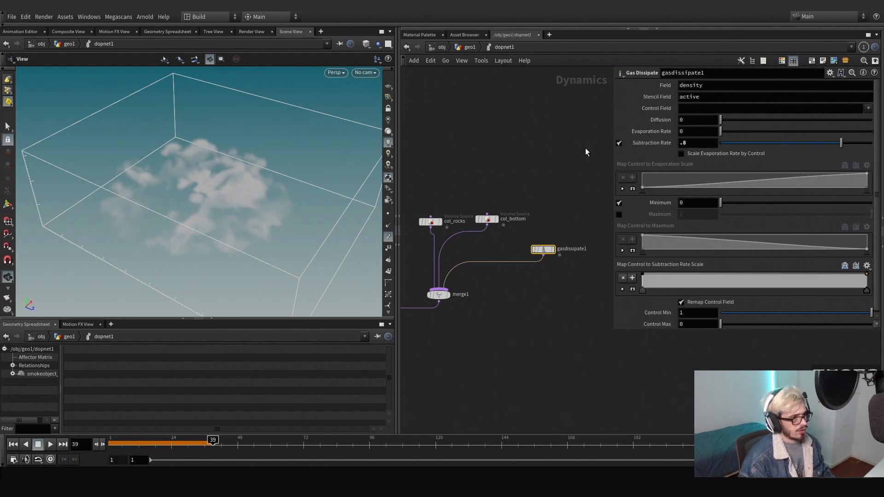
# Add a Gas Disturb node below the Gas Dissipate node and connect it to merge1
pyautogui.press('Tab')
pyautogui.write('distu')
pyautogui.press('Return')
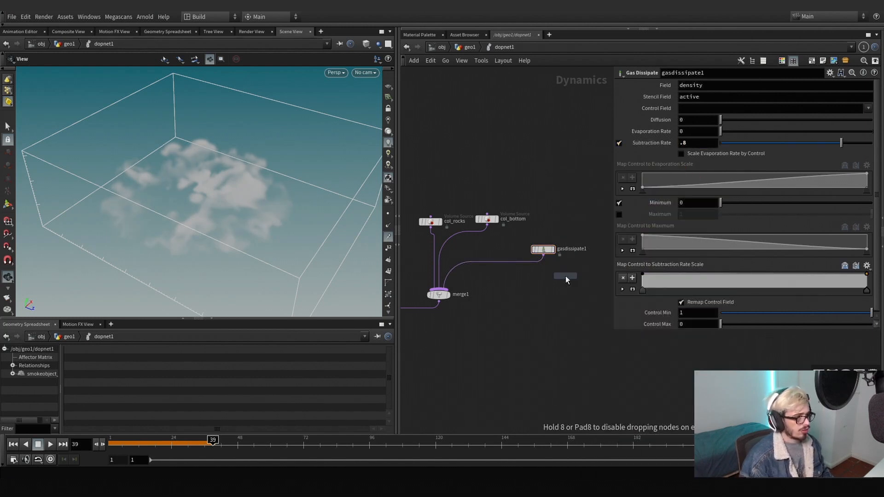
pyautogui.click(565, 275)
pyautogui.click(565, 281)
pyautogui.click(438, 289)
# Set the Gas Disturb node to Block-Based mode with a lower threshold of 0.15 and a strength of 5
pyautogui.click(701, 151)
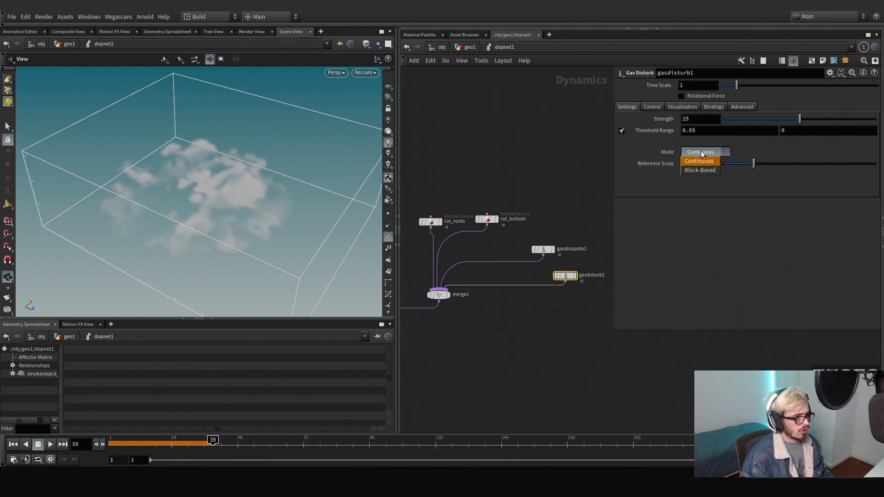
pyautogui.click(703, 174)
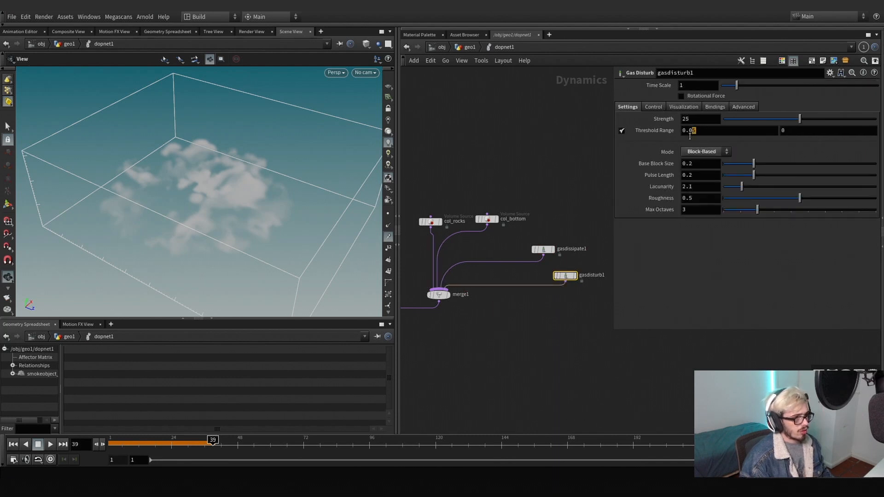
pyautogui.moveTo(690, 136); pyautogui.dragTo(690, 134)
pyautogui.write('1')
pyautogui.write('h')
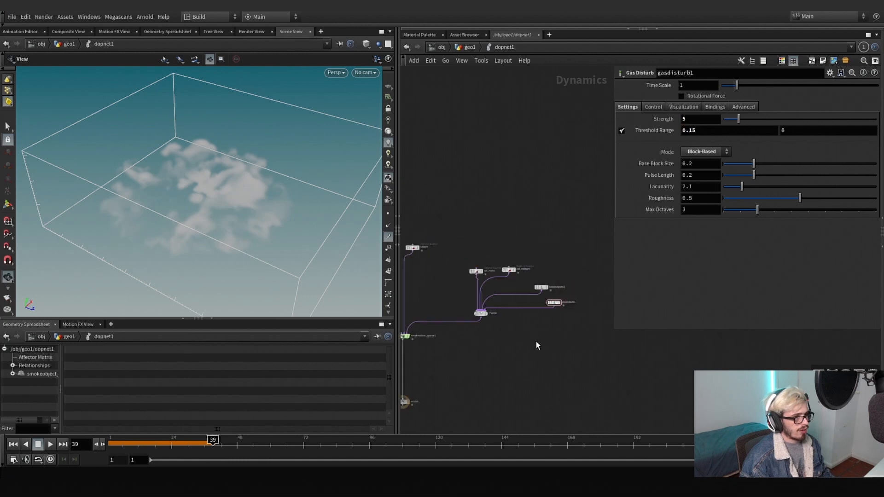
# Return to the first frame, go up to the geo1 level and set dopnet1's simulation substeps to 2
pyautogui.click(460, 340)
pyautogui.hotkey('ctrl', 'Up')
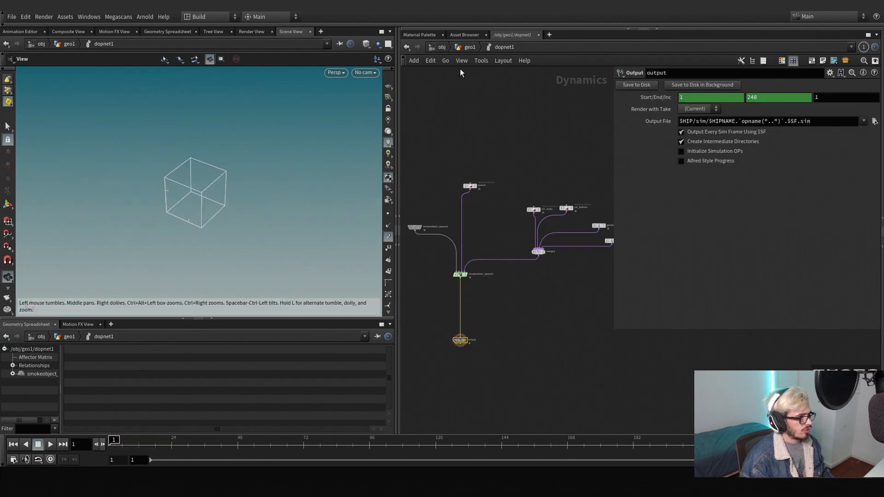
pyautogui.press('u')
pyautogui.click(667, 97)
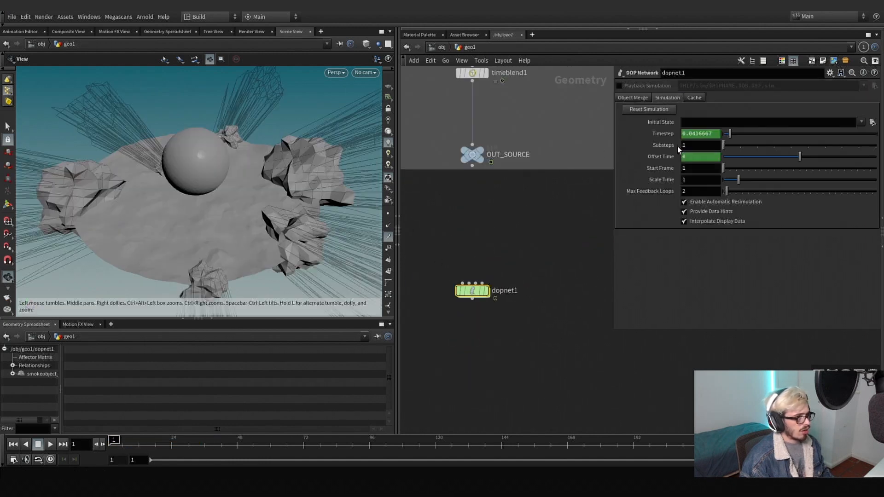
pyautogui.scroll(-2, 509, 364)
pyautogui.scroll(2, 498, 269)
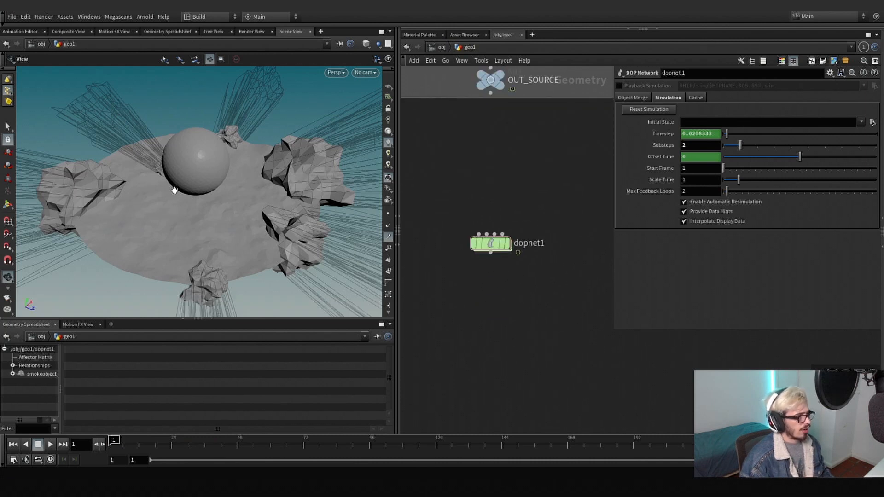
# Set the Smoke Object's voxel size to .1 inside dopnet1 and return to the geo1 level
pyautogui.doubleClick(490, 243)
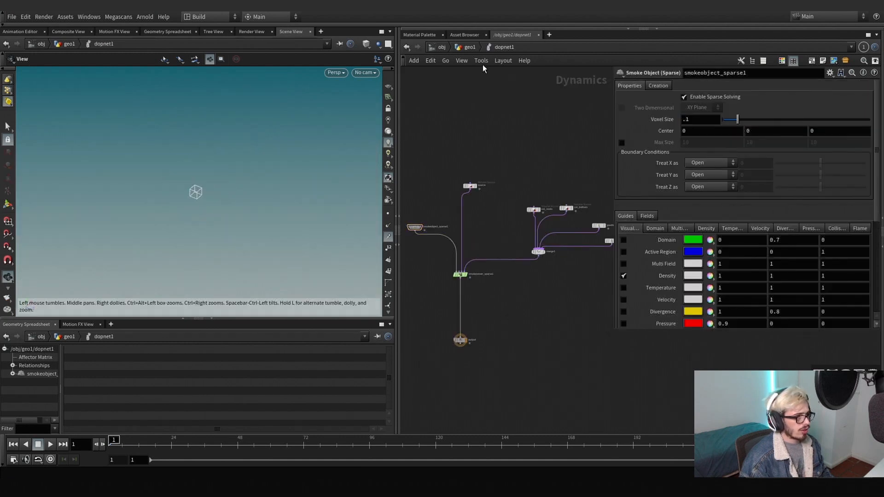
pyautogui.click(470, 46)
# Add a Dop Import Fields node below dopnet1
pyautogui.scroll(-3, 570, 297)
pyautogui.moveTo(536, 305); pyautogui.dragTo(523, 258, button='middle')
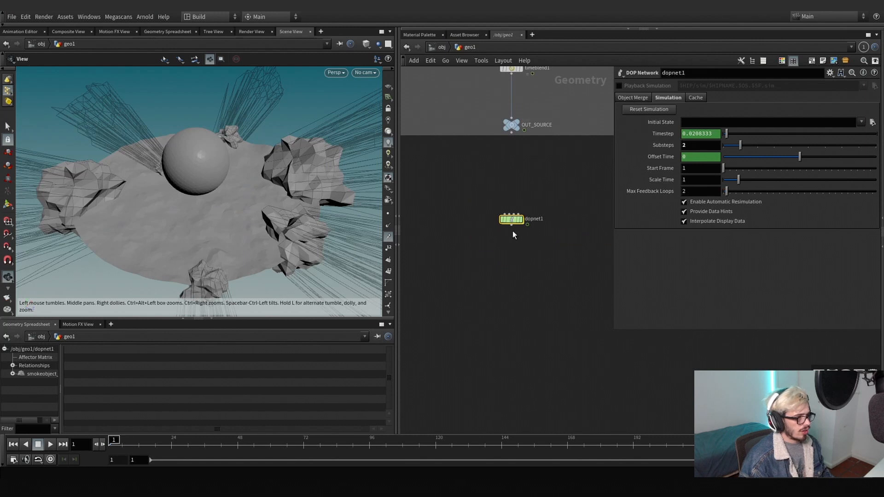
pyautogui.press('Tab')
pyautogui.write('dop i')
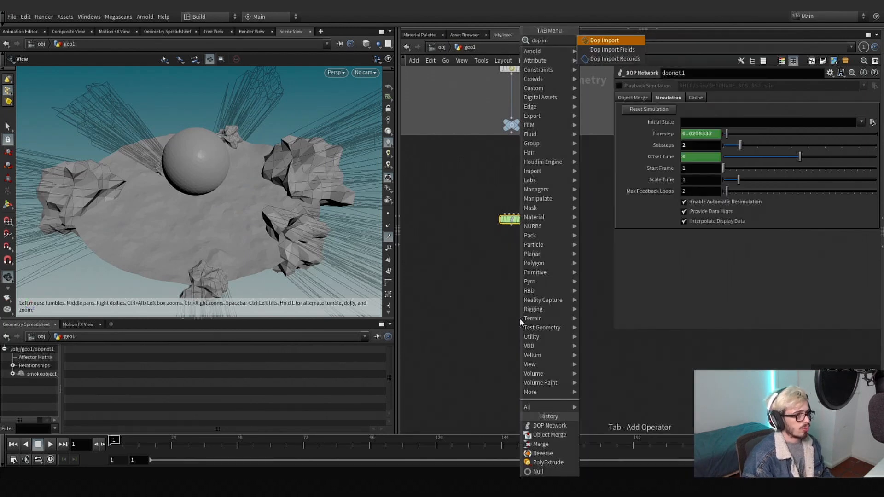
pyautogui.press('Down')
pyautogui.press('Return')
pyautogui.click(512, 304)
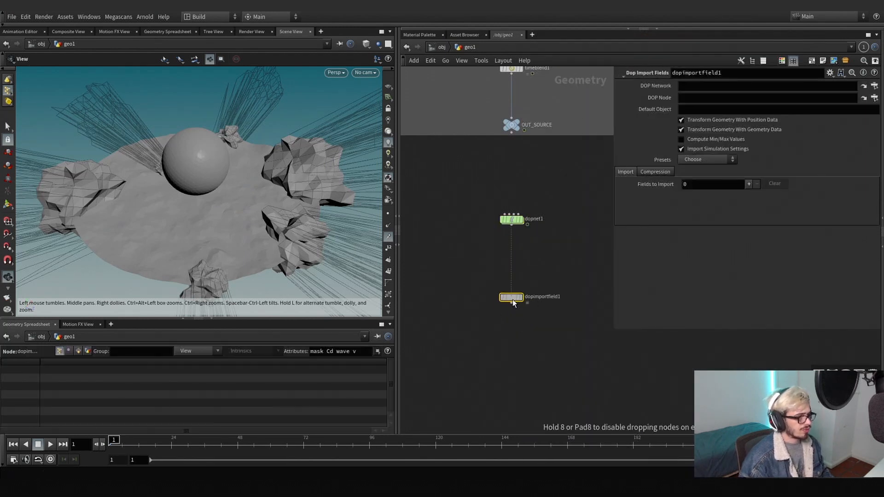
# Set the Dop Import Fields node's DOP Network to ../dopnet1 and its DOP Node to *object*
pyautogui.moveTo(511, 219); pyautogui.dragTo(686, 85)
pyautogui.click(688, 98)
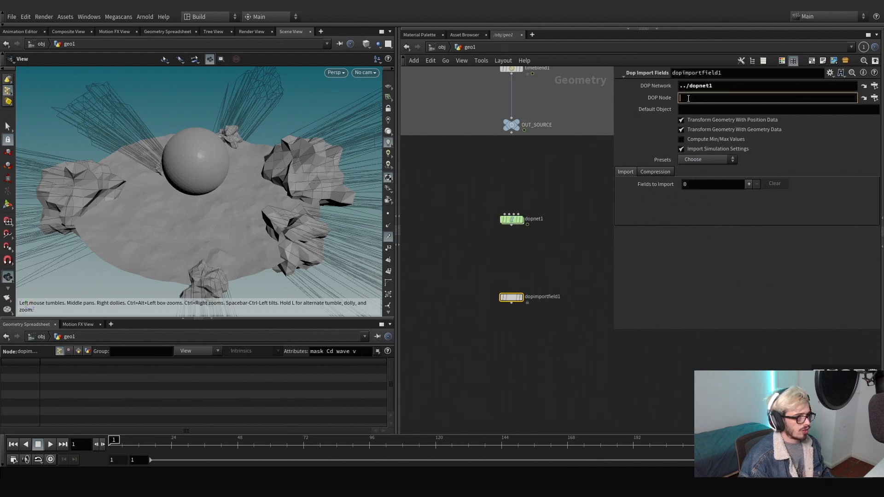
pyautogui.write('*ob')
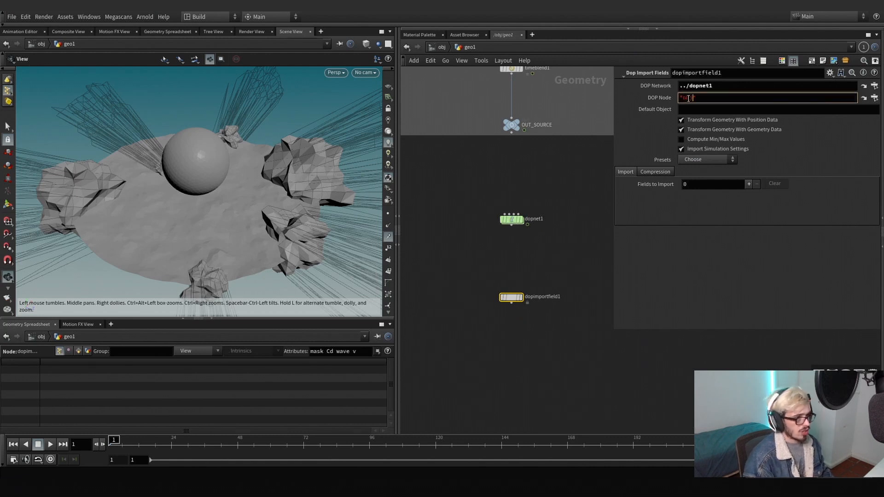
pyautogui.write('ject*')
pyautogui.press('Return')
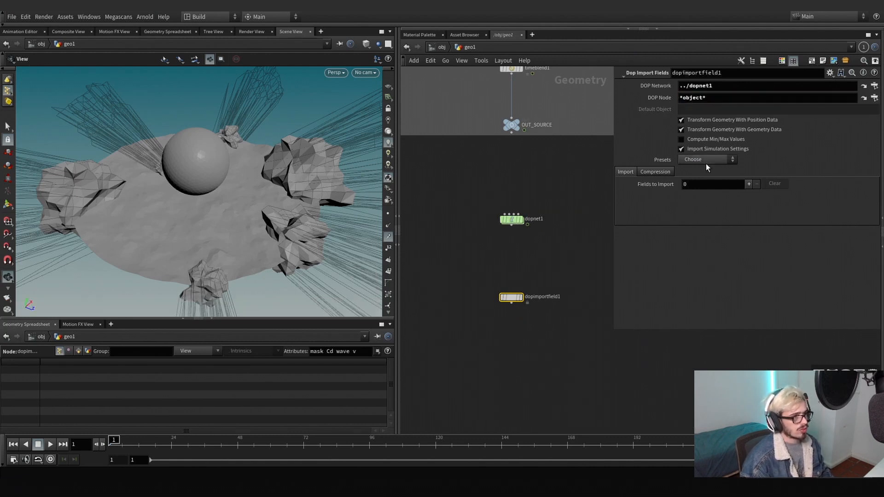
# Load the smoke preset in the Dop Import Fields node and remove the rest, temperature and Cd fields, keeping density and vel
pyautogui.click(705, 164)
pyautogui.click(706, 170)
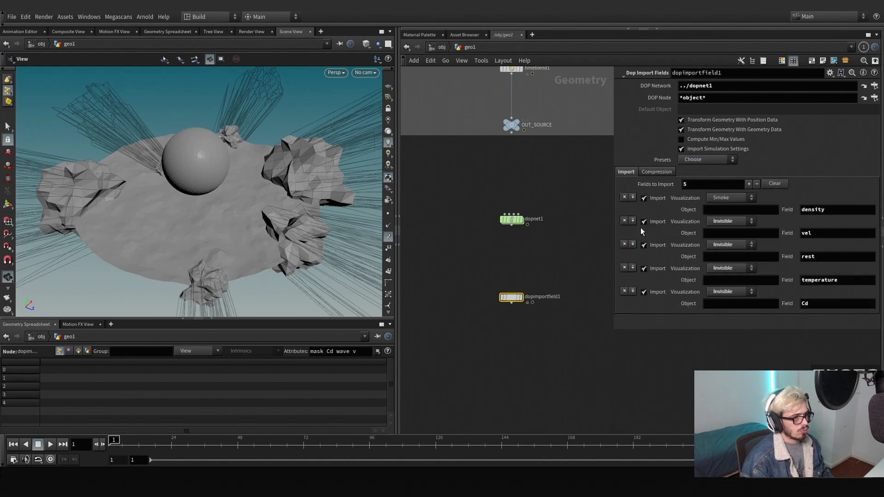
pyautogui.click(623, 244)
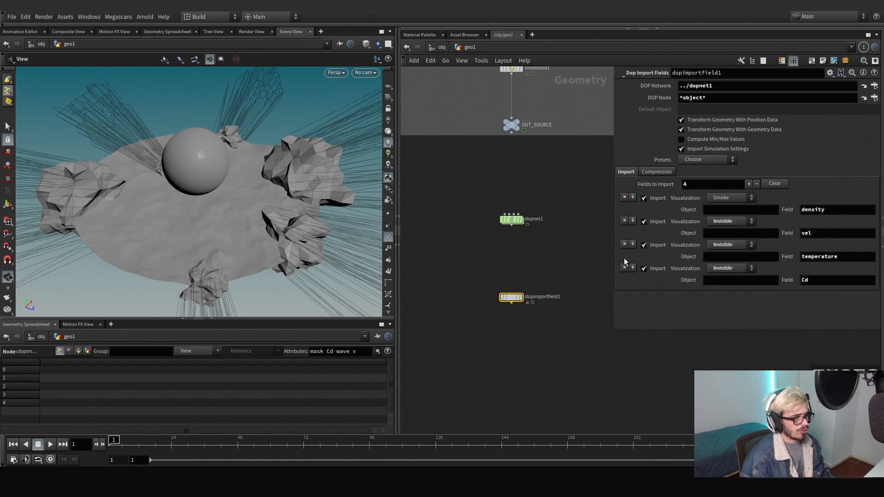
pyautogui.click(624, 244)
pyautogui.click(624, 244)
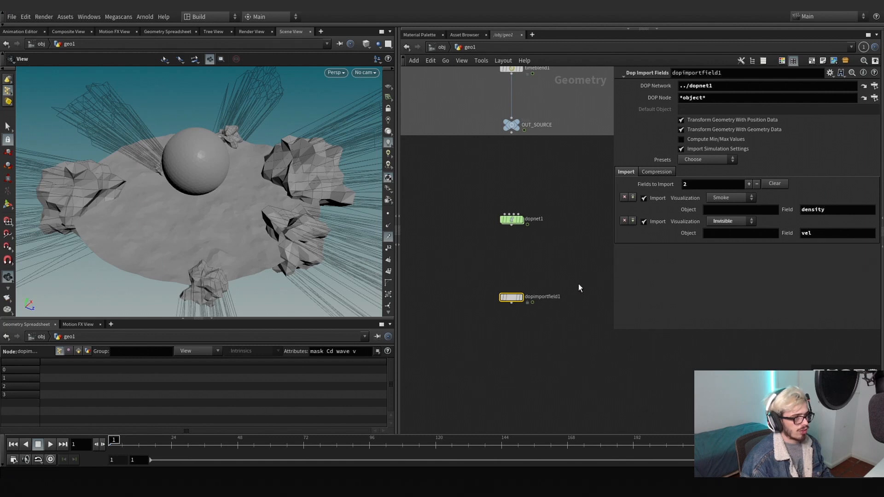
# Display dopimportfield1 and play the simulation to frame 23 to examine the imported smoke
pyautogui.click(521, 297)
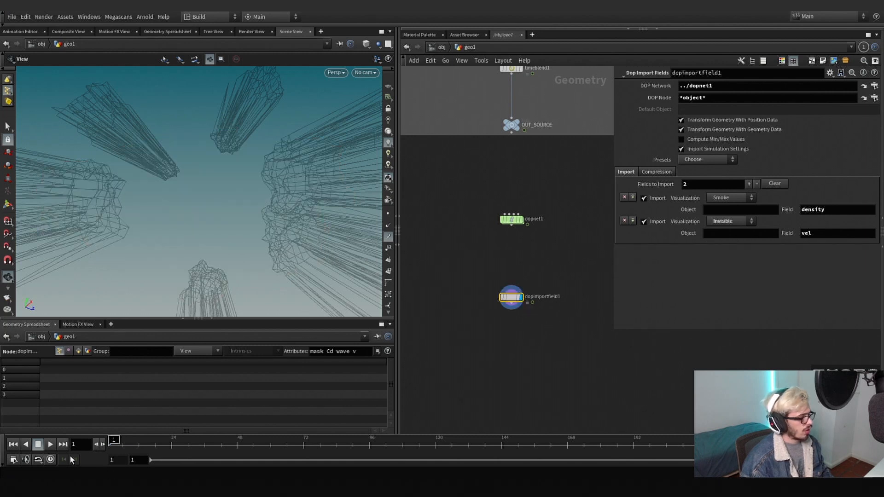
pyautogui.click(50, 444)
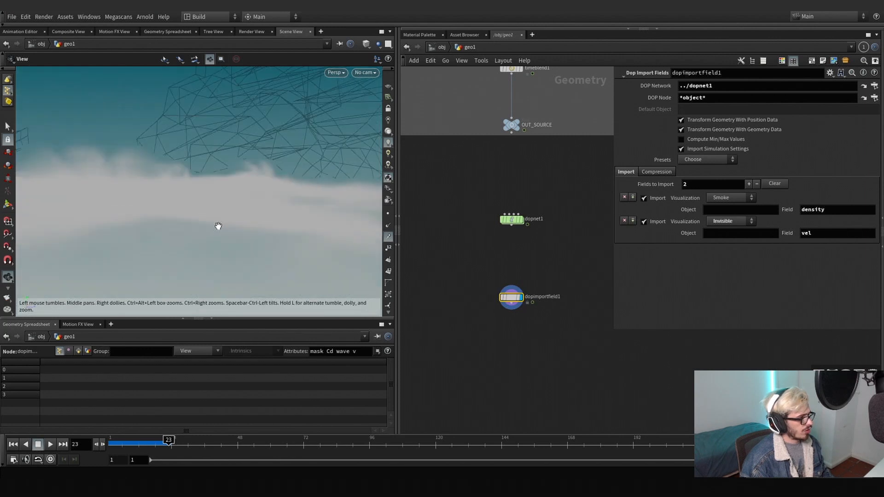
pyautogui.moveTo(219, 226); pyautogui.dragTo(195, 243)
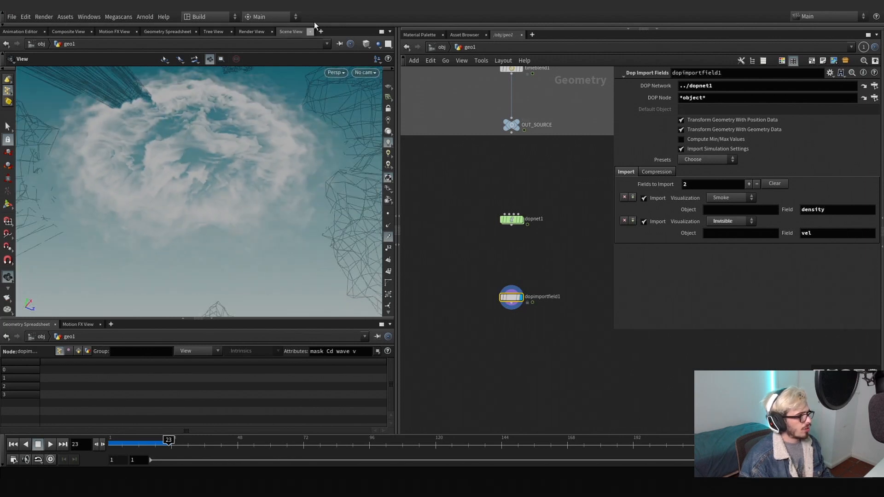
# Show the shelf tools and create a point light from the current view, adjusting its position by looking through it
pyautogui.click(315, 23)
pyautogui.keyDown('ctrl'); pyautogui.click(445, 38); pyautogui.keyUp('ctrl')
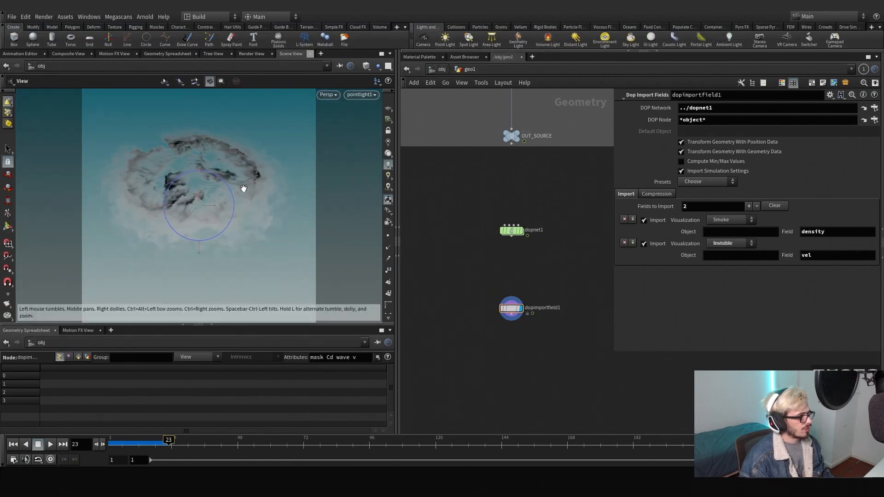
pyautogui.moveTo(244, 188); pyautogui.dragTo(244, 189)
# Add a displayed Volume Visualization node below dopimportfield1 and set its Density Field to density
pyautogui.press('Tab')
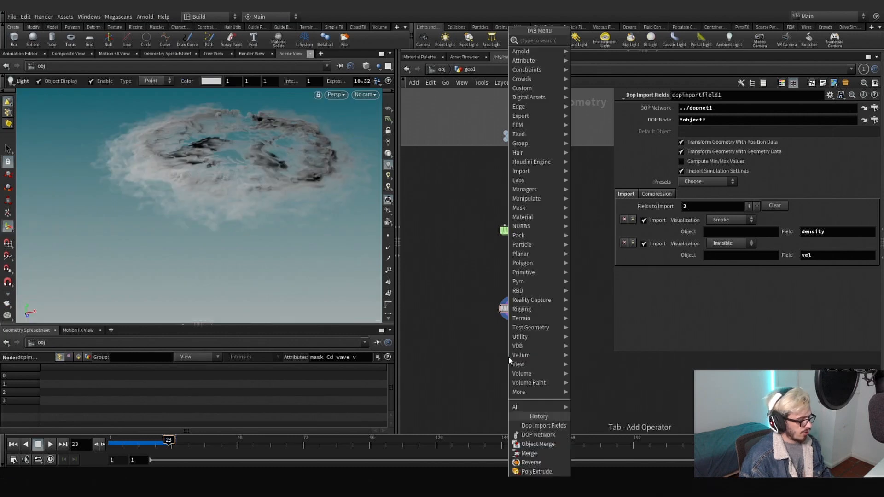
pyautogui.press('Escape')
pyautogui.click(508, 357)
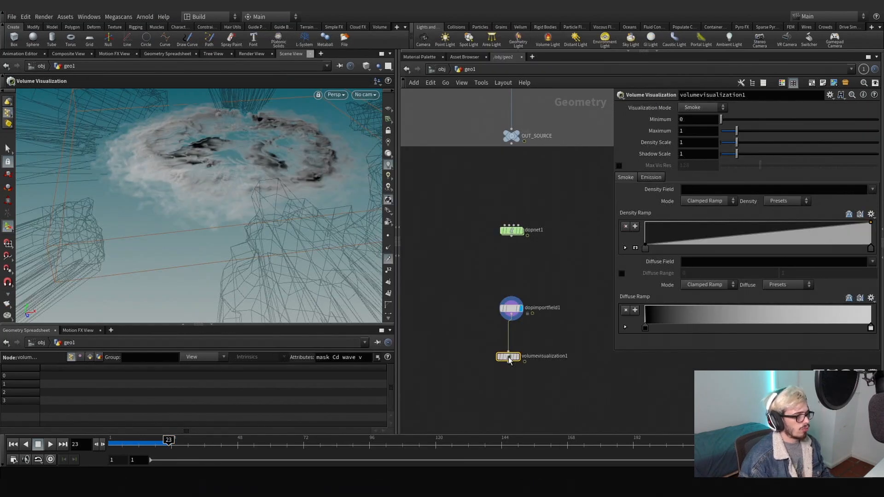
pyautogui.moveTo(508, 357); pyautogui.dragTo(512, 354)
pyautogui.click(521, 355)
pyautogui.click(720, 190)
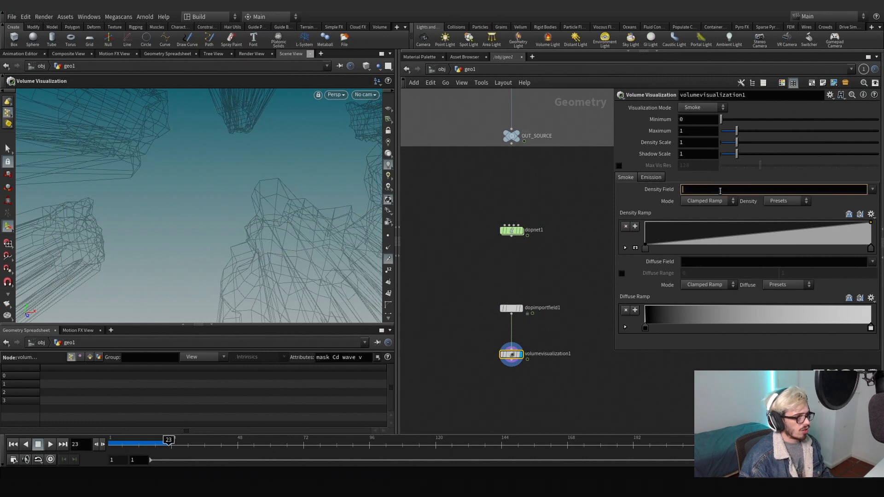
pyautogui.write('density')
pyautogui.press('Return')
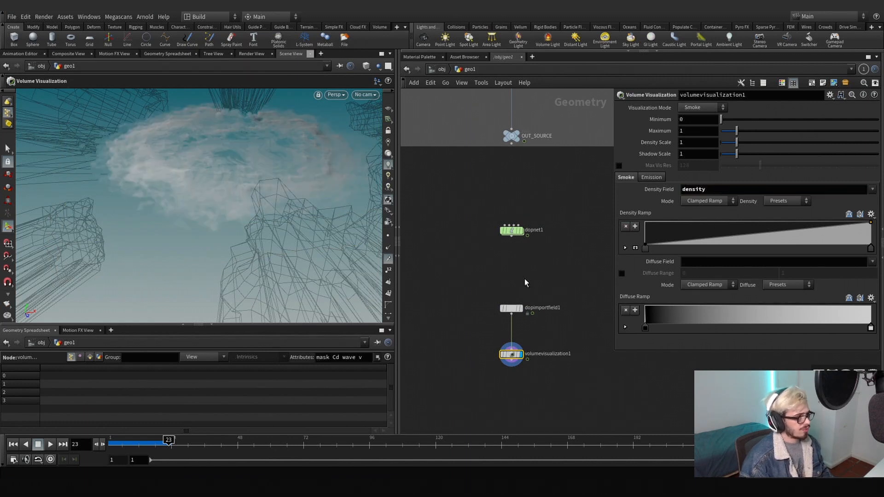
# Play the simulation to frame 30 and examine the smoke against the rocks from several angles
pyautogui.keyDown('alt'); pyautogui.moveTo(289, 197); pyautogui.dragTo(293, 174); pyautogui.keyUp('alt')
pyautogui.click(50, 445)
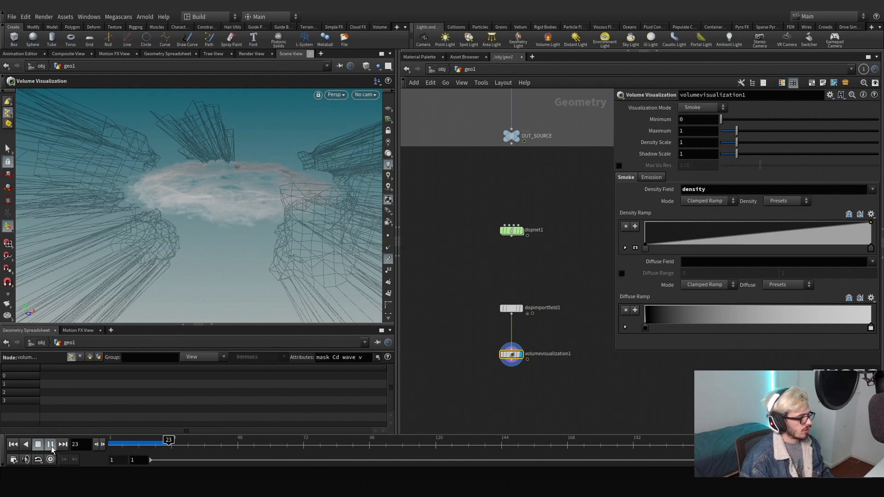
pyautogui.press('Escape')
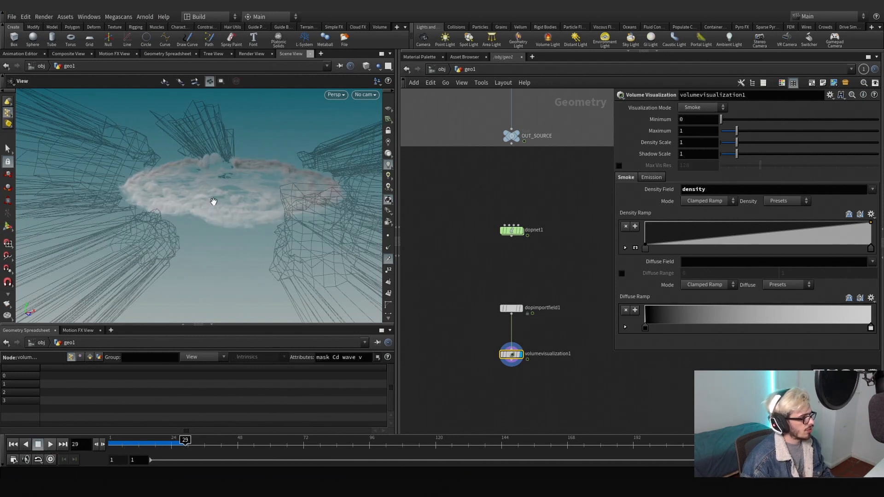
pyautogui.moveTo(213, 201); pyautogui.dragTo(239, 245)
pyautogui.moveTo(250, 199); pyautogui.dragTo(296, 236)
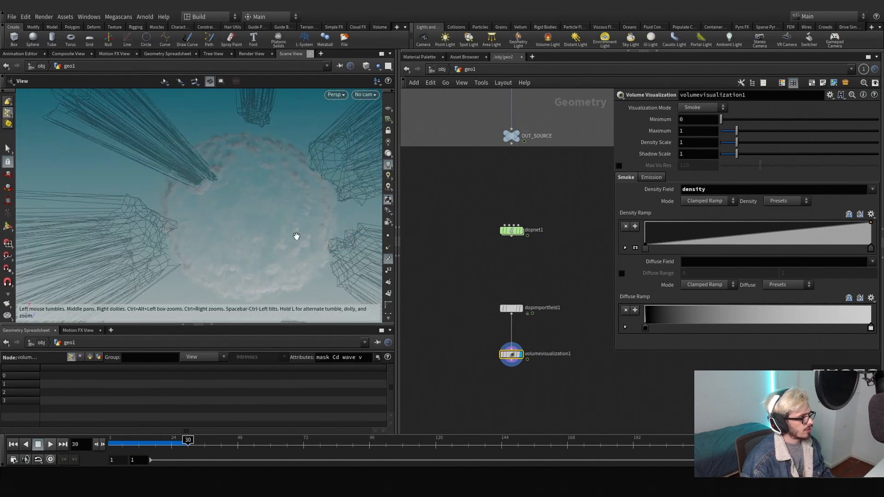
pyautogui.moveTo(229, 256); pyautogui.dragTo(227, 222, button='middle')
pyautogui.scroll(-4, 573, 236)
# Return to the first frame and set the Global Seed of the rocks' scatter1 node to 0.57
pyautogui.moveTo(592, 175); pyautogui.dragTo(501, 296, button='middle')
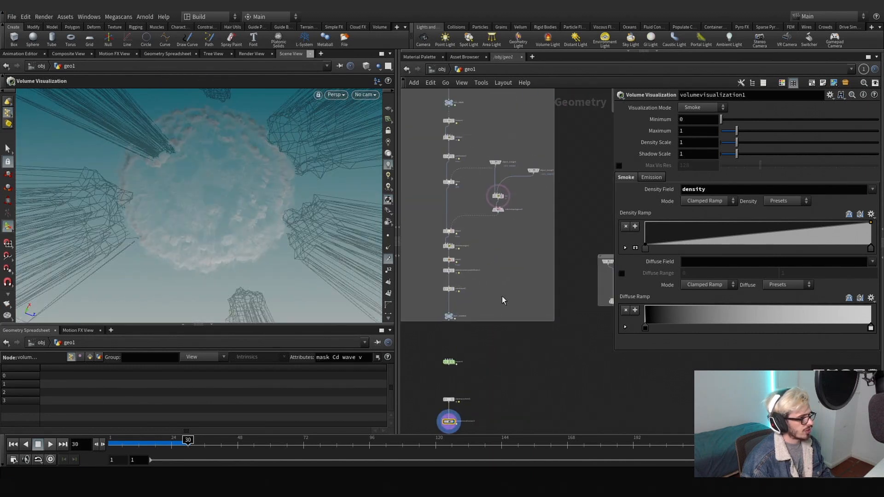
pyautogui.scroll(-3, 502, 296)
pyautogui.moveTo(520, 258); pyautogui.dragTo(483, 300, button='middle')
pyautogui.hotkey('ctrl', 'Up')
pyautogui.scroll(5, 527, 272)
pyautogui.scroll(2, 520, 184)
pyautogui.click(520, 184)
pyautogui.moveTo(726, 245); pyautogui.dragTo(732, 246)
pyautogui.scroll(-2, 507, 359)
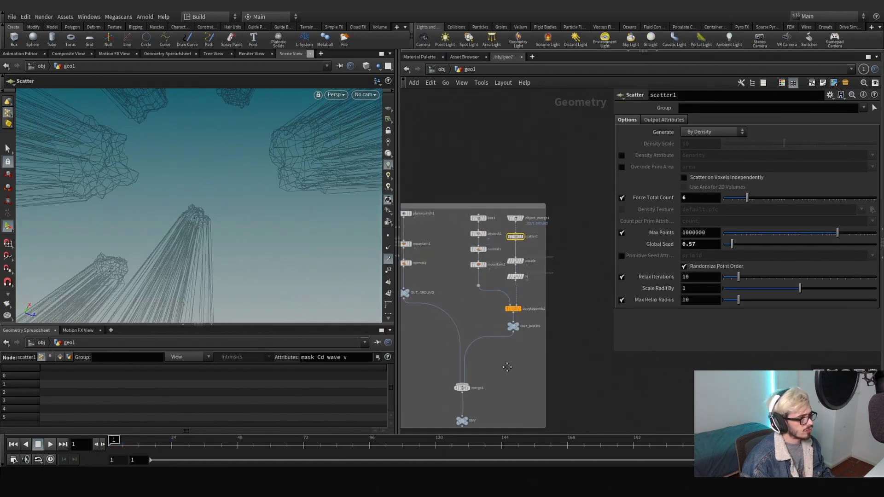
# Select volumevisualization1 and play the simulation to frame 26 to check how the smoke collides with the rearranged rocks
pyautogui.moveTo(501, 419); pyautogui.dragTo(567, 245, button='middle')
pyautogui.scroll(-4, 569, 241)
pyautogui.moveTo(543, 386); pyautogui.dragTo(609, 230, button='middle')
pyautogui.scroll(5, 460, 315)
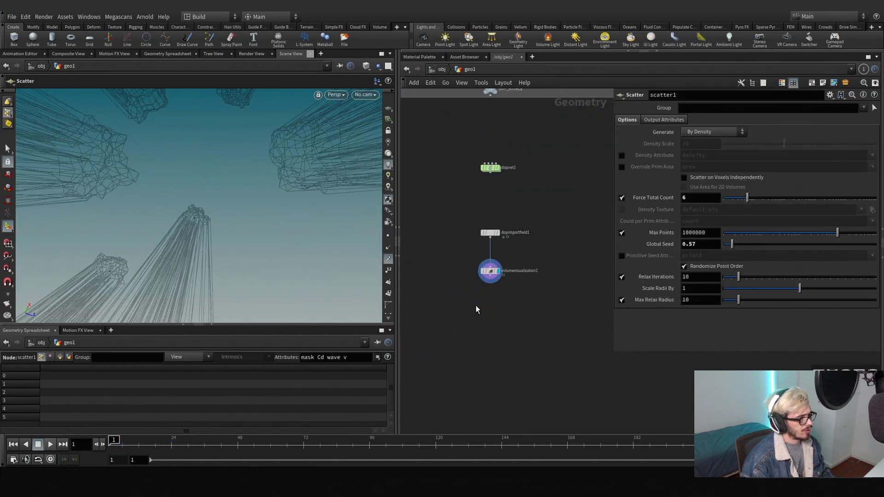
pyautogui.click(490, 271)
pyautogui.click(49, 444)
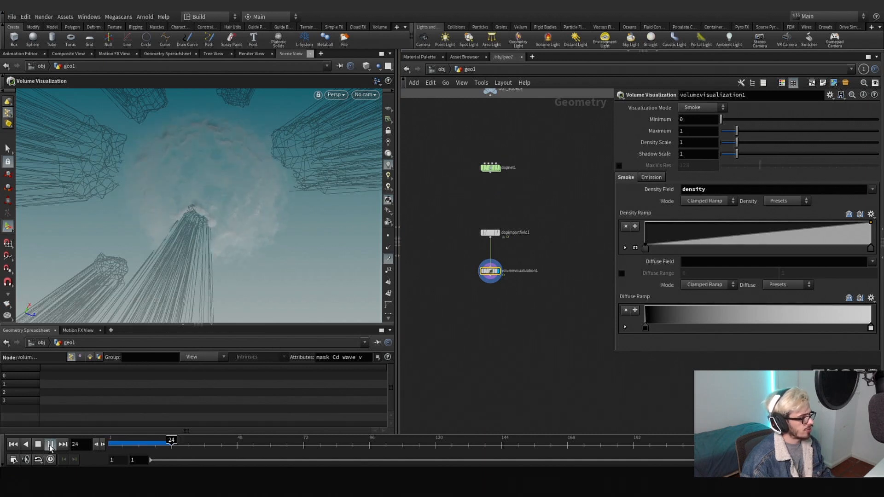
pyautogui.press('Escape')
pyautogui.moveTo(151, 193); pyautogui.dragTo(185, 203)
# Add an unconnected Merge node beside and below volumevisualization1
pyautogui.scroll(-5, 509, 280)
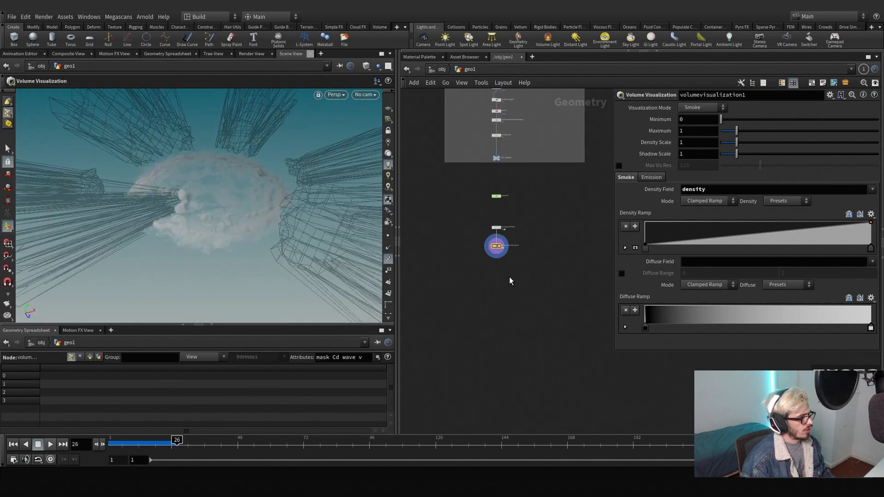
pyautogui.press('Tab')
pyautogui.write('merge')
pyautogui.press('Return')
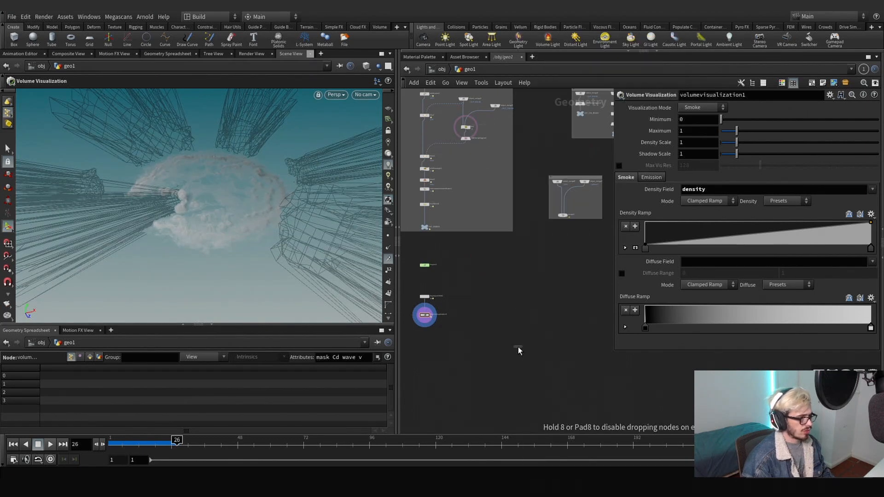
pyautogui.click(470, 339)
pyautogui.moveTo(449, 344); pyautogui.dragTo(488, 329, button='middle')
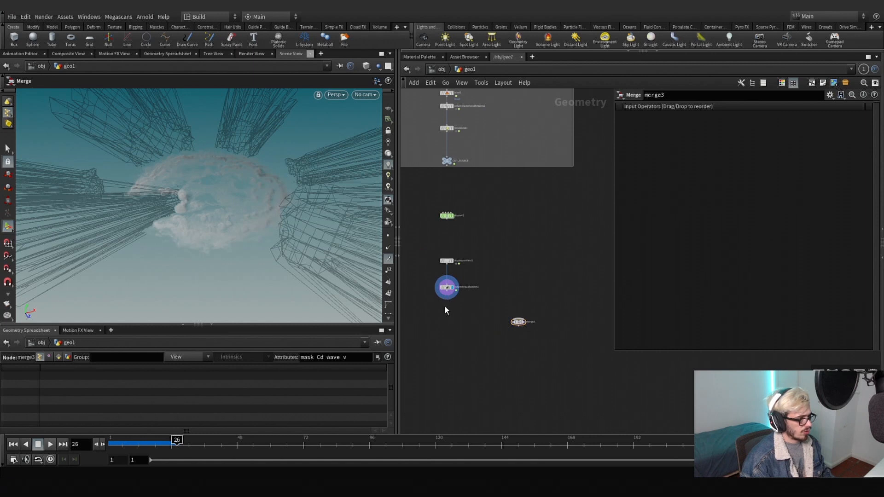
# Add a displayed Null below volumevisualization1 and name it OUT_SMOKE
pyautogui.press('Tab')
pyautogui.write('null')
pyautogui.press('Return')
pyautogui.click(452, 332)
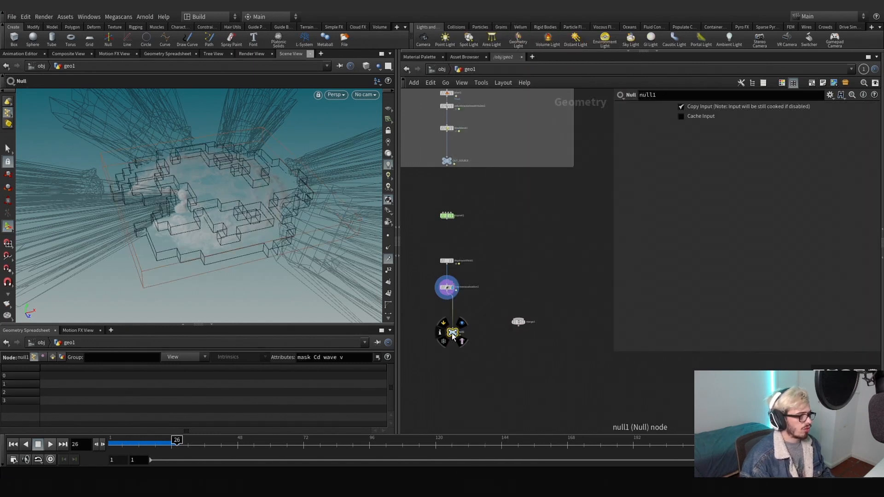
pyautogui.scroll(2, 452, 333)
pyautogui.write('rnOUT')
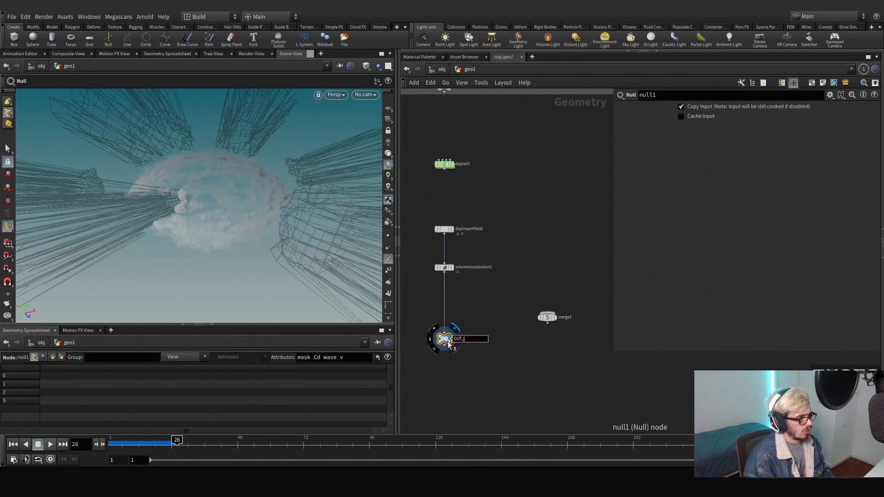
pyautogui.write('_SMOKE')
pyautogui.press('Return')
# Insert a File Cache node between volumevisualization1 and OUT_SMOKE and apply its "cache Director frame range" preset
pyautogui.scroll(4, 460, 295)
pyautogui.scroll(-1, 523, 312)
pyautogui.press('Tab')
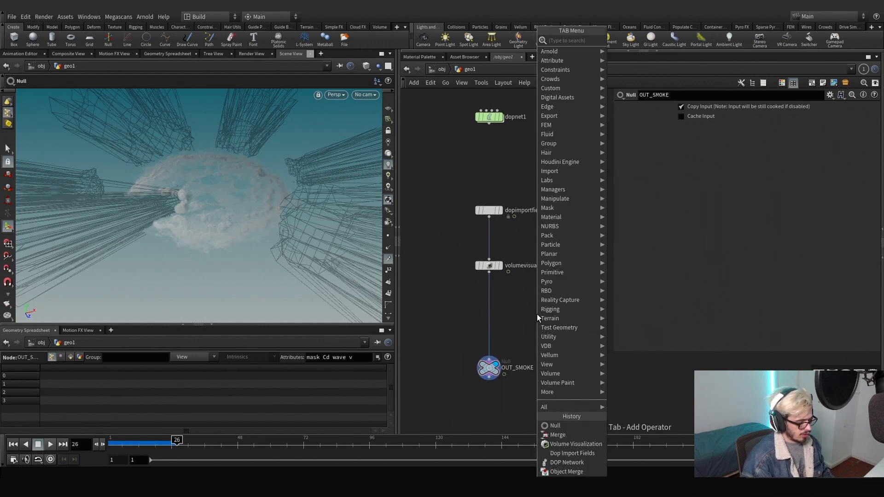
pyautogui.write('filec')
pyautogui.press('Return')
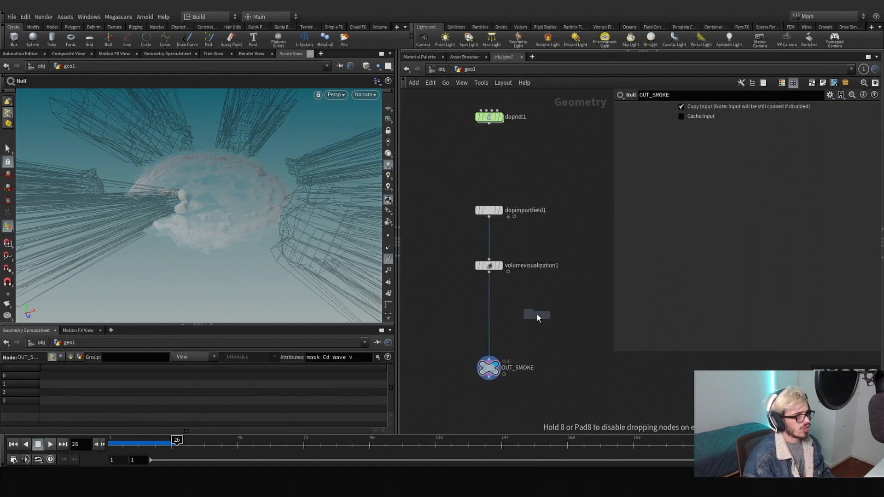
pyautogui.click(536, 315)
pyautogui.scroll(1, 536, 315)
pyautogui.moveTo(536, 315); pyautogui.dragTo(480, 310)
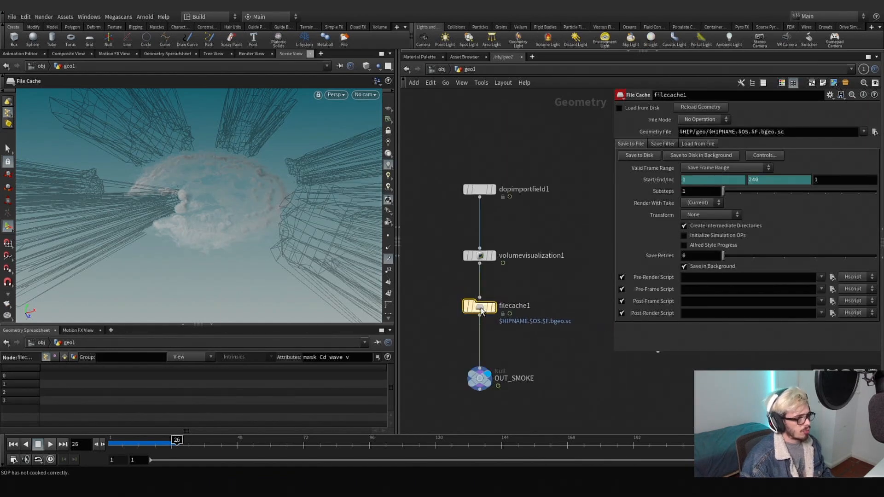
pyautogui.moveTo(457, 335); pyautogui.dragTo(416, 343, button='middle')
pyautogui.click(830, 94)
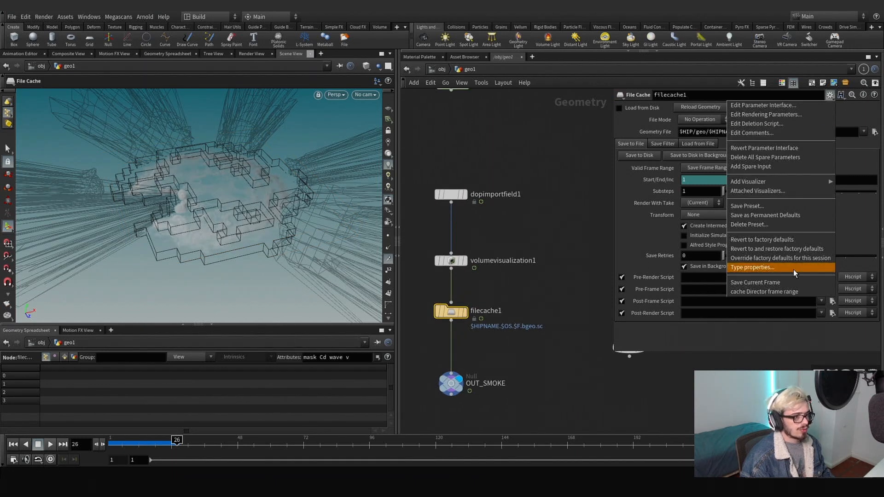
pyautogui.click(761, 290)
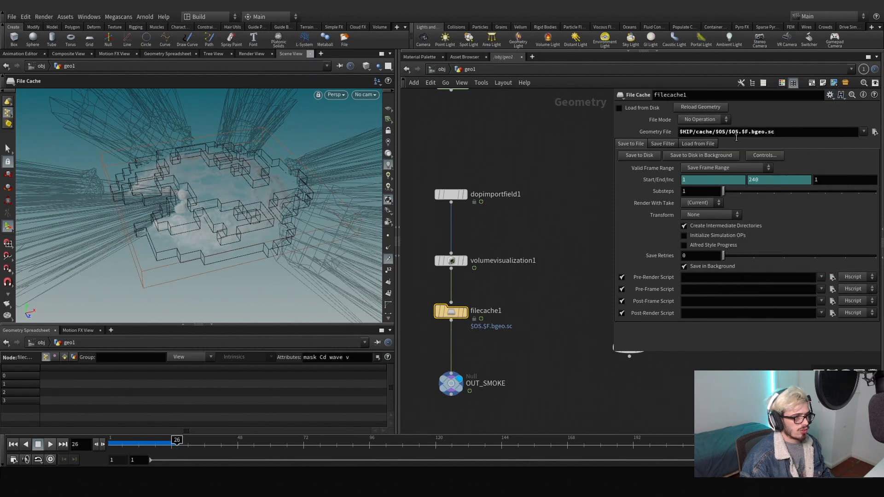
# Set the File Cache's Geometry File to $HIP/cache/$OS/$OS.$F.vdb and rename the node smoke_pulse
pyautogui.click(696, 132)
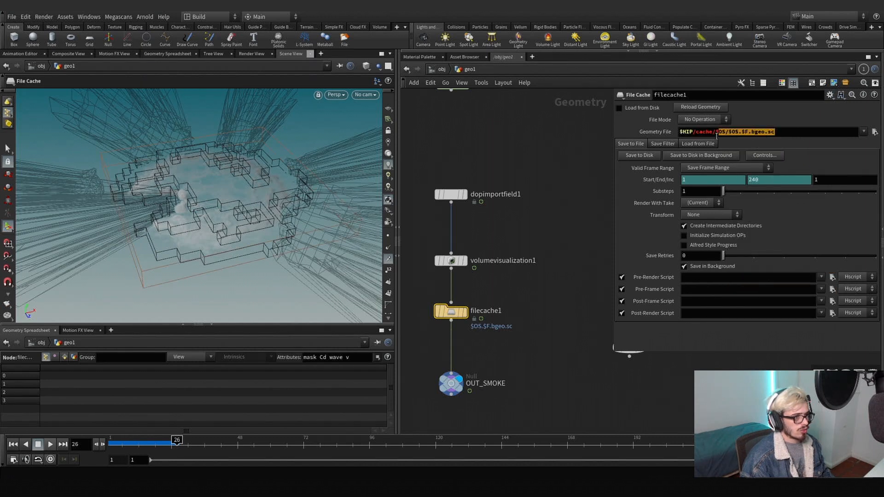
pyautogui.middleClick(675, 134)
pyautogui.click(692, 131)
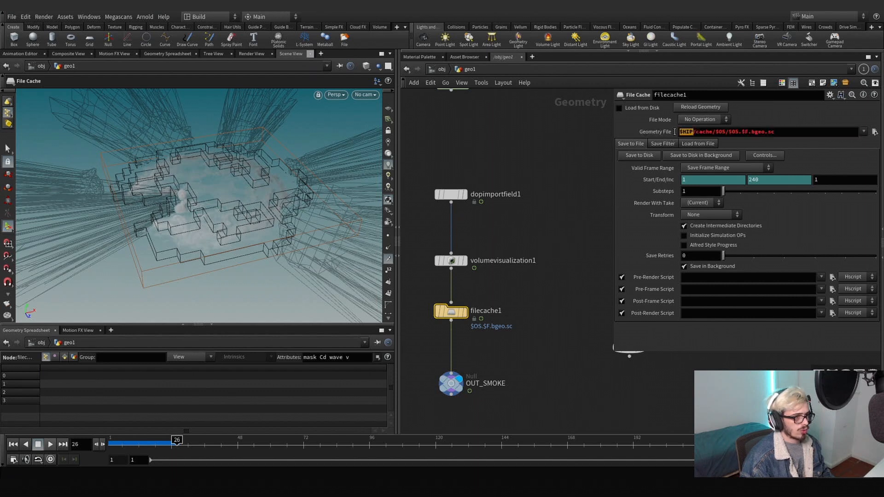
pyautogui.moveTo(715, 132); pyautogui.dragTo(753, 134)
pyautogui.click(747, 133)
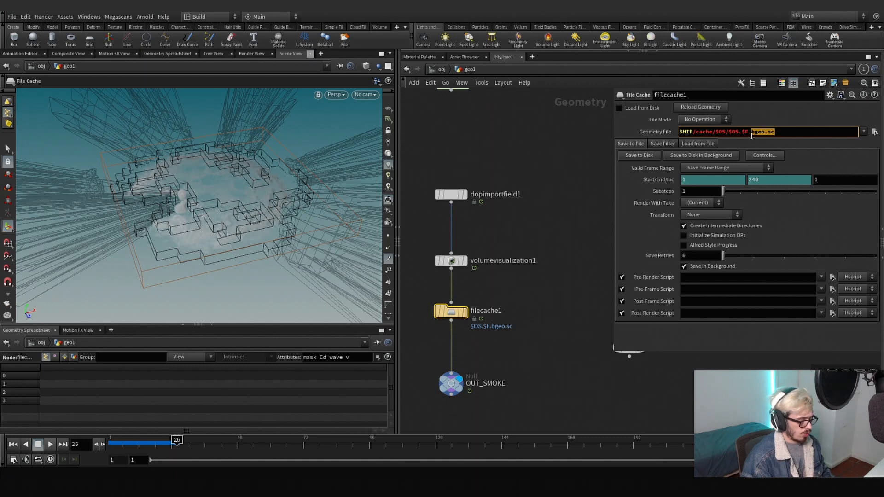
pyautogui.write('vdb')
pyautogui.press('Return')
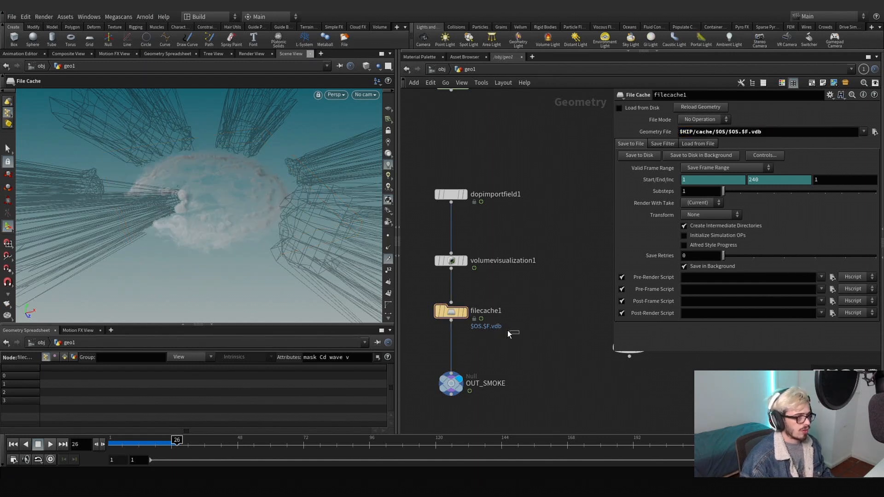
pyautogui.doubleClick(486, 311)
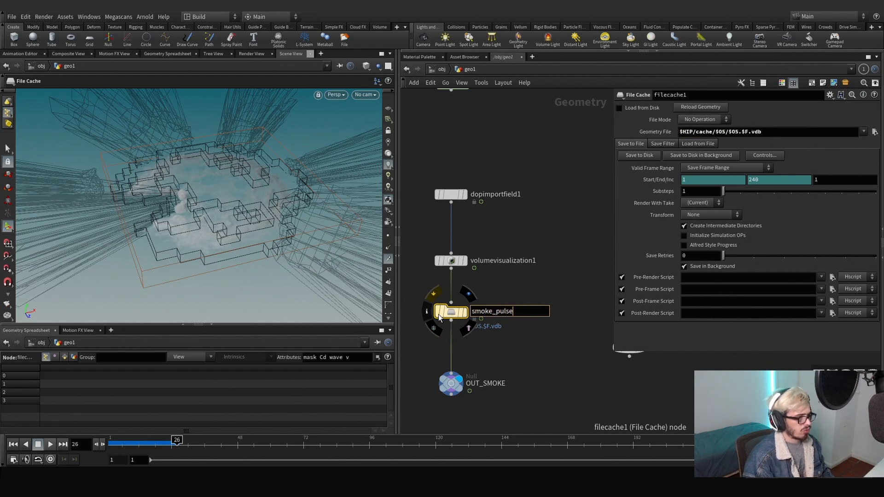
pyautogui.press('Return')
# Insert a Convert VDB node between volumevisualization1 and smoke_pulse and set it to convert to VDB
pyautogui.press('Tab')
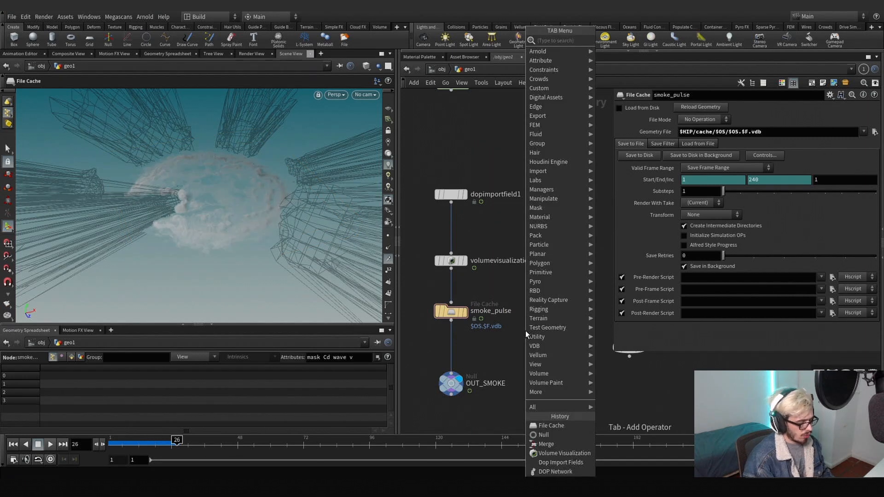
pyautogui.write('vdb con')
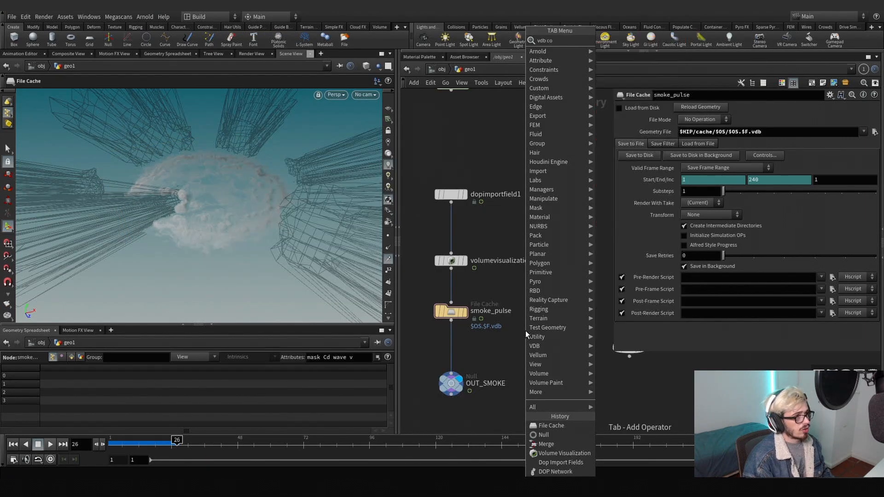
pyautogui.press('Return')
pyautogui.click(525, 330)
pyautogui.moveTo(526, 330); pyautogui.dragTo(451, 293)
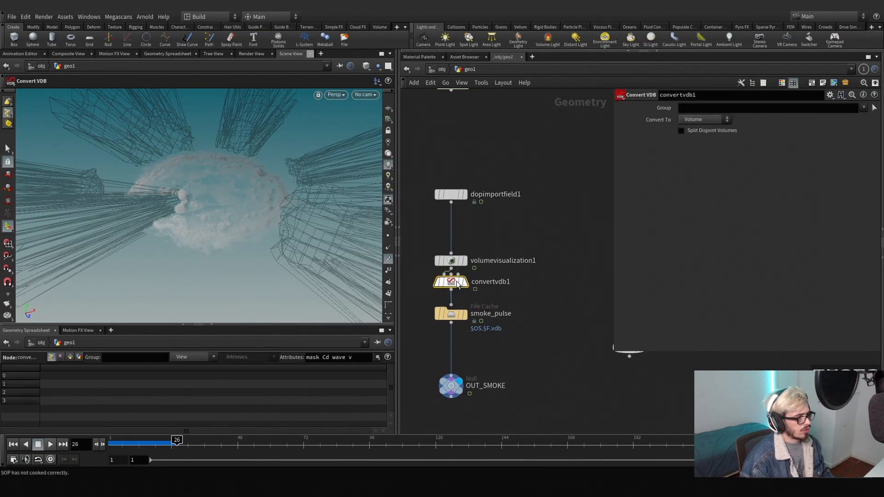
pyautogui.click(703, 137)
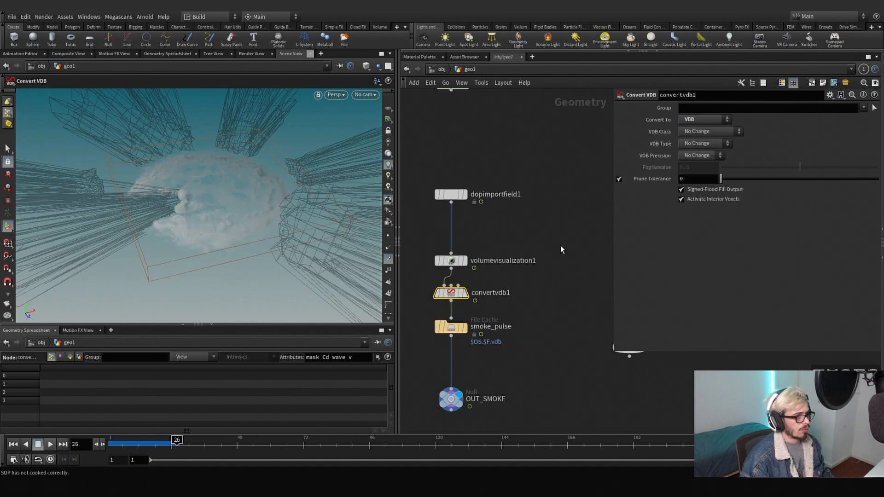
# Insert a Primitive node between convertvdb1 and smoke_pulse and enable writing 16-bit floats in its VDB volume settings
pyautogui.press('Tab')
pyautogui.write('prim')
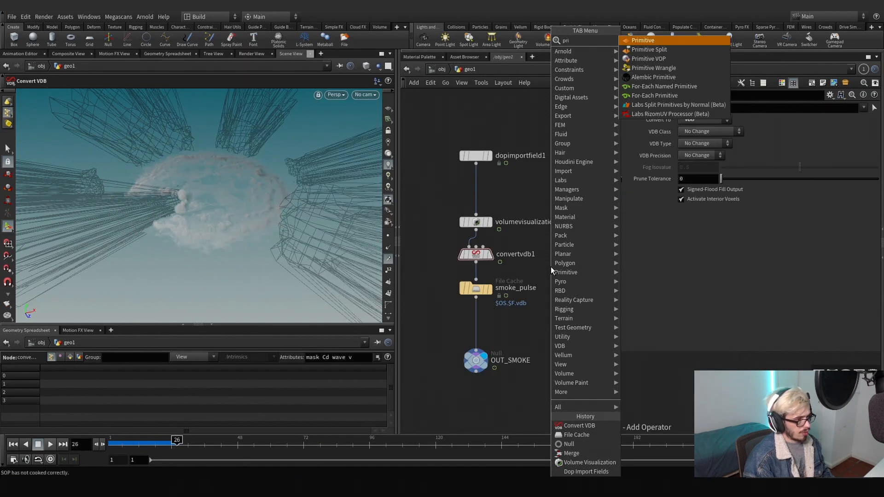
pyautogui.press('Return')
pyautogui.click(551, 266)
pyautogui.moveTo(551, 266); pyautogui.dragTo(455, 280)
pyautogui.click(768, 134)
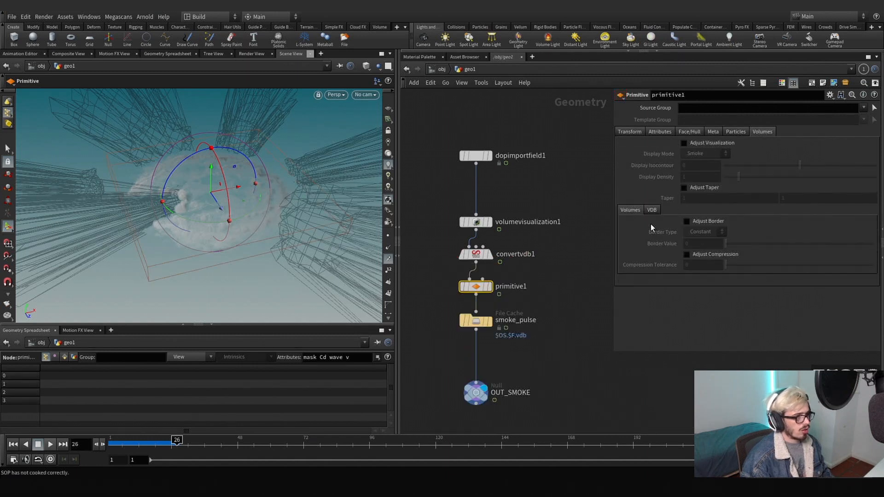
pyautogui.click(651, 211)
pyautogui.click(624, 267)
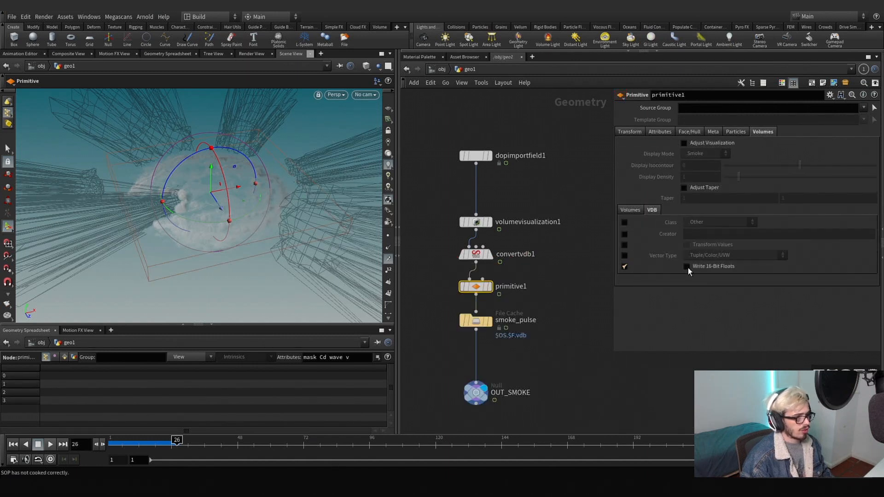
# Move OUT_SMOKE slightly lower and show the Load from File settings of the smoke_pulse File Cache
pyautogui.scroll(-1, 515, 353)
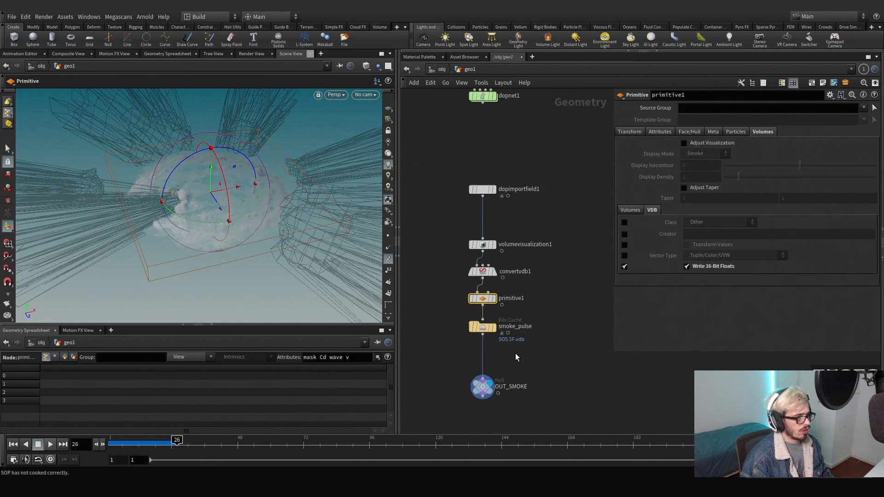
pyautogui.moveTo(515, 353); pyautogui.dragTo(494, 296, button='middle')
pyautogui.moveTo(465, 335); pyautogui.dragTo(465, 352)
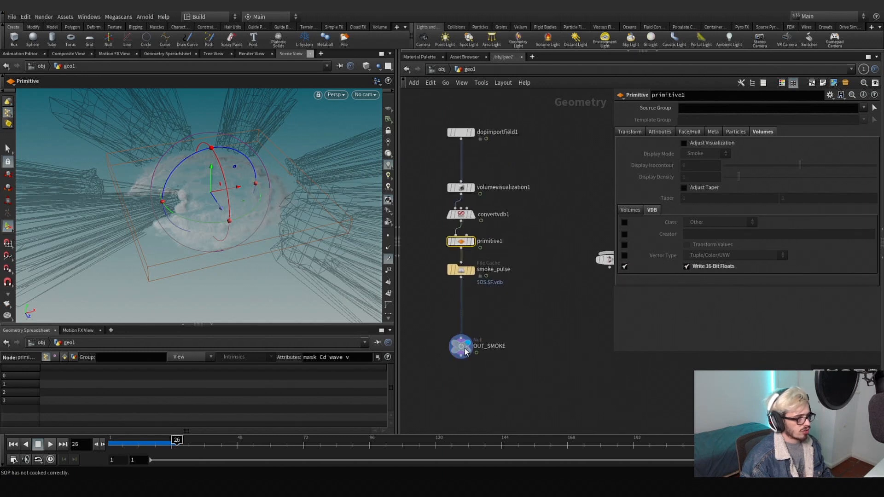
pyautogui.click(450, 271)
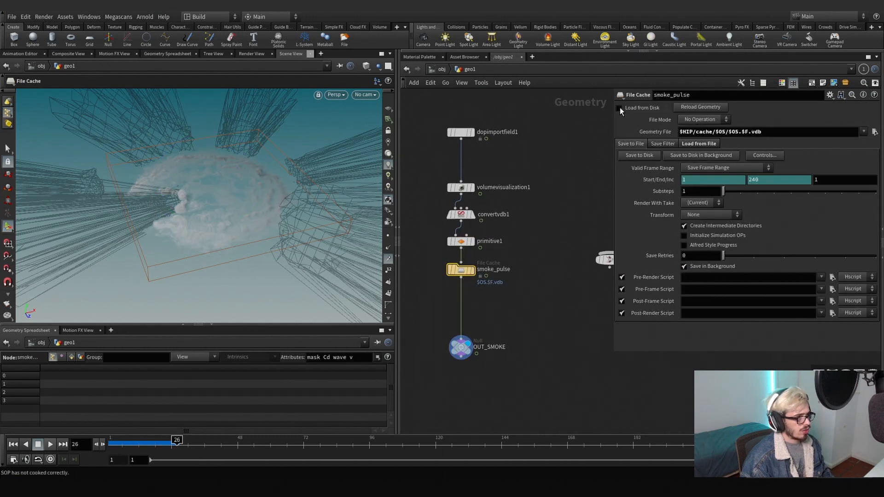
pyautogui.scroll(-2, 551, 267)
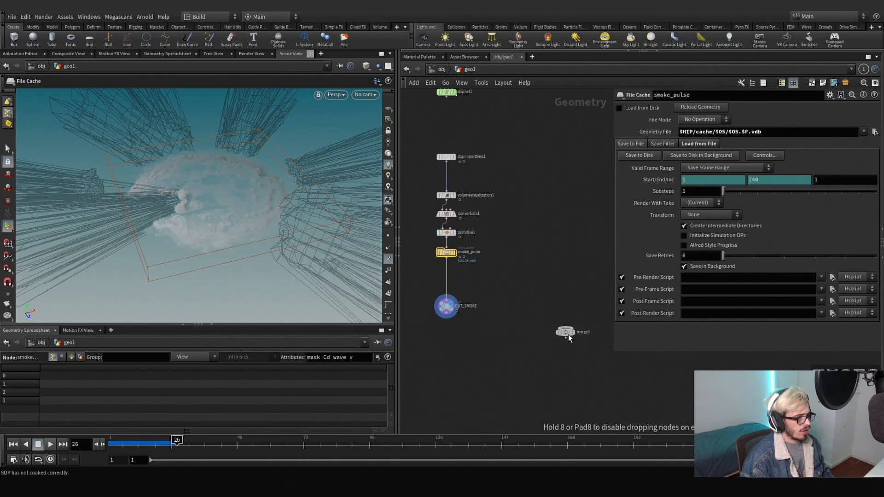
pyautogui.press('Tab')
pyautogui.click(568, 333)
pyautogui.click(511, 300)
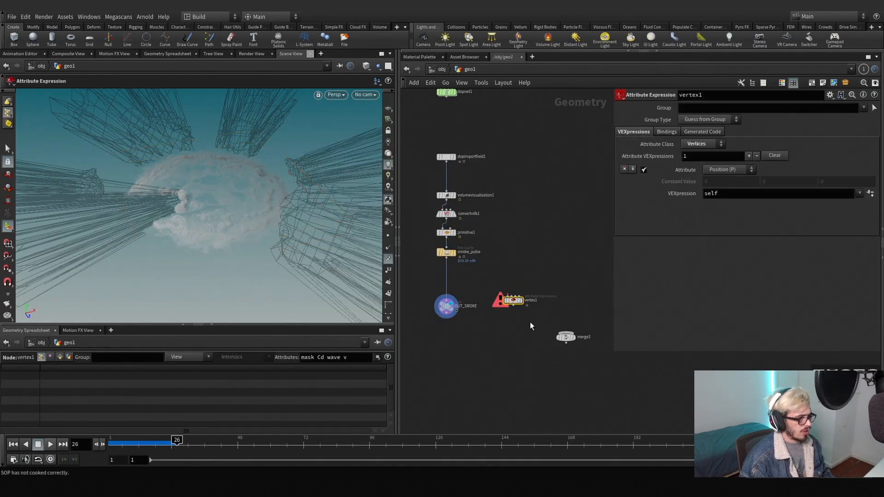
pyautogui.hotkey('ctrl', 'z')
# Add an Object Merge node near OUT_SMOKE and set its Object 1 to ../OUT_SMOKE
pyautogui.press('Tab')
pyautogui.write('obj')
pyautogui.press('Return')
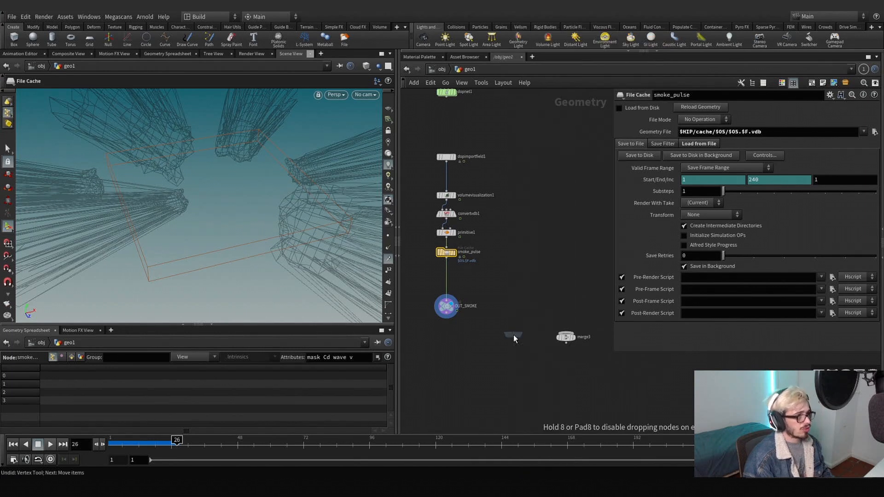
pyautogui.click(513, 335)
pyautogui.click(445, 306)
pyautogui.click(512, 335)
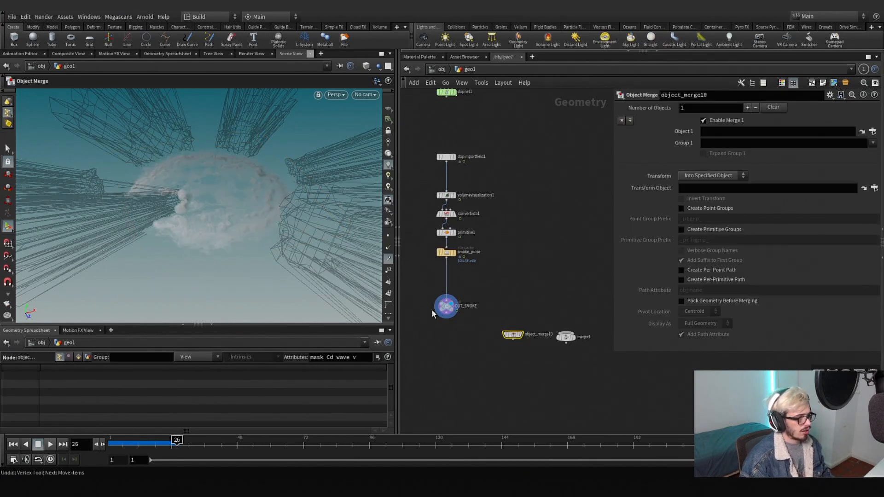
pyautogui.moveTo(514, 349); pyautogui.dragTo(583, 165)
pyautogui.click(523, 316)
# Move the OUT_SMOKE Object Merge into the network box, connect it to merge2 and display merge2
pyautogui.scroll(-4, 573, 185)
pyautogui.moveTo(552, 235); pyautogui.dragTo(411, 351, button='middle')
pyautogui.moveTo(480, 233); pyautogui.dragTo(547, 177)
pyautogui.scroll(2, 565, 191)
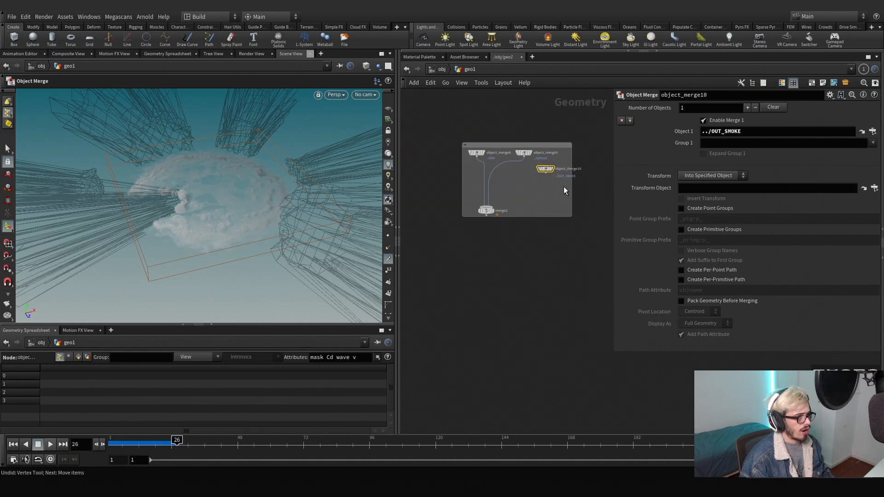
pyautogui.click(493, 212)
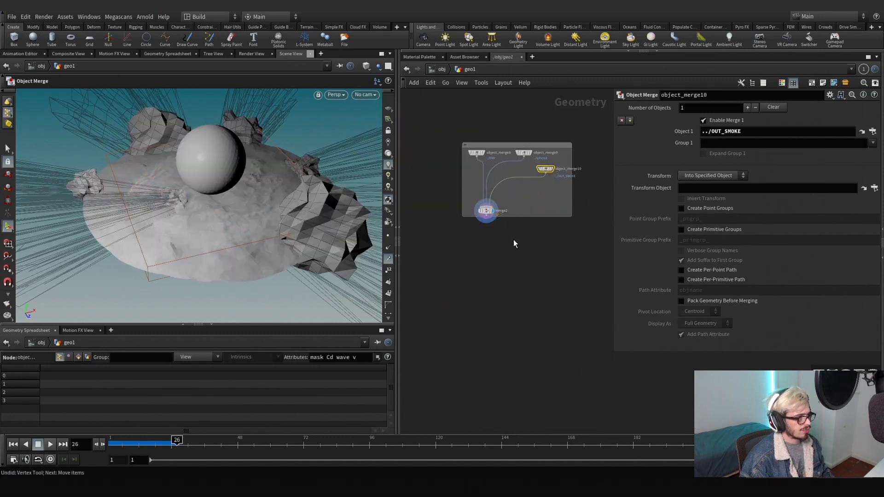
pyautogui.moveTo(514, 243); pyautogui.dragTo(477, 206)
# Frame the merged sphere, rocks and smoke and turn on high-quality lighting with shadows in the viewport
pyautogui.keyDown('alt'); pyautogui.moveTo(217, 202); pyautogui.dragTo(197, 186); pyautogui.keyUp('alt')
pyautogui.scroll(3, 199, 186)
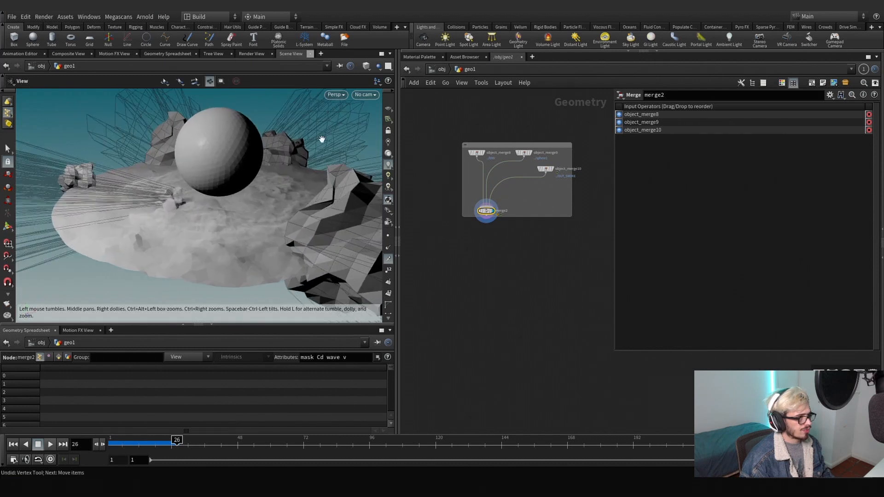
pyautogui.keyDown('alt'); pyautogui.moveTo(321, 139); pyautogui.dragTo(304, 175); pyautogui.keyUp('alt')
pyautogui.click(388, 187)
pyautogui.click(366, 66)
pyautogui.click(386, 141)
# Add a Normal node in the merge2 display network
pyautogui.press('Tab')
pyautogui.write('normal')
pyautogui.moveTo(537, 222); pyautogui.dragTo(462, 198)
pyautogui.moveTo(435, 111); pyautogui.dragTo(711, 131)
pyautogui.click(562, 303)
# Set up two point lights at object level, pointlight1 and pointlight2, with an exposure of 10.3278
pyautogui.keyDown('alt'); pyautogui.moveTo(247, 203); pyautogui.dragTo(212, 198); pyautogui.keyUp('alt')
pyautogui.scroll(-4, 552, 232)
pyautogui.scroll(4, 534, 295)
pyautogui.press('Tab')
pyautogui.write('normal')
pyautogui.press('Return')
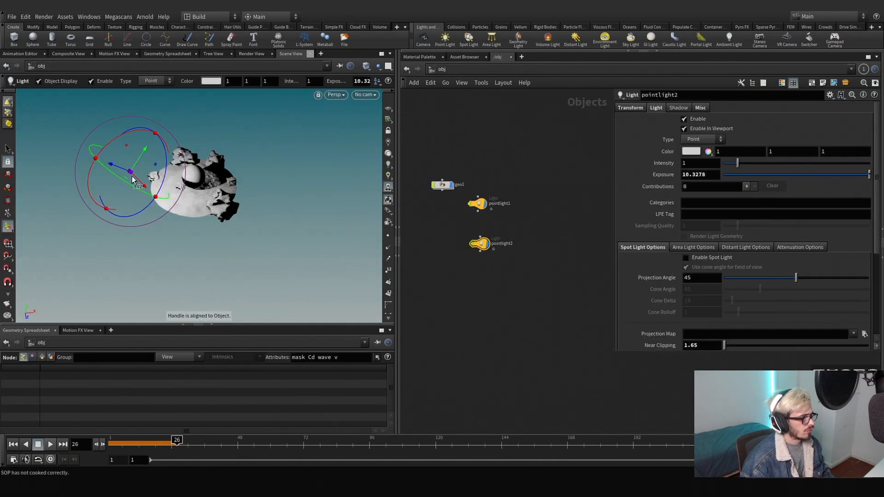
# Reposition pointlight2 around the scene, add a third point light as pointlight3 and adjust the light exposure
pyautogui.moveTo(138, 175); pyautogui.dragTo(193, 166)
pyautogui.rightClick(198, 178)
pyautogui.click(230, 221)
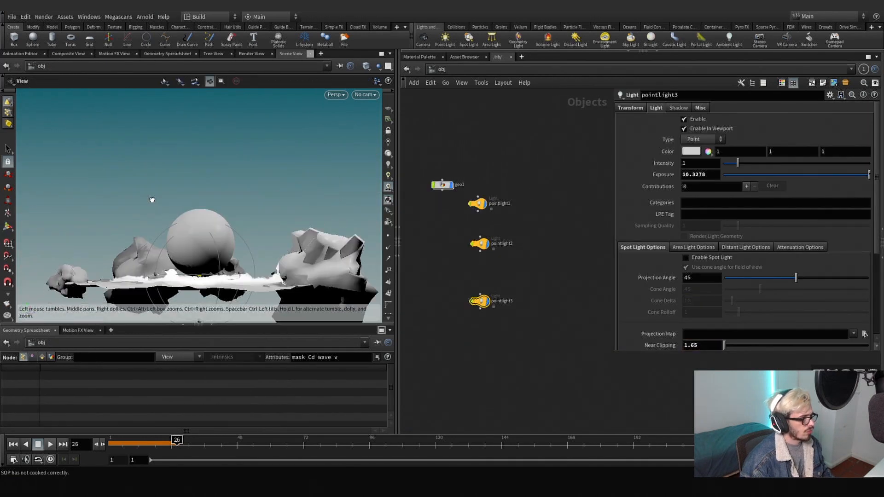
pyautogui.moveTo(152, 200); pyautogui.dragTo(193, 230)
pyautogui.moveTo(869, 175); pyautogui.dragTo(841, 175)
# Change the viewport background to black in the display options
pyautogui.press('d')
pyautogui.click(357, 88)
pyautogui.click(189, 103)
pyautogui.click(450, 75)
# Duplicate pointlight2 as pointlight4 and place the copy beneath the sphere
pyautogui.click(479, 243)
pyautogui.moveTo(249, 198)
pyautogui.mouseDown()
pyautogui.moveTo(293, 193)
pyautogui.moveTo(257, 202)
pyautogui.mouseUp()
pyautogui.keyDown('alt'); pyautogui.moveTo(479, 243); pyautogui.dragTo(541, 218); pyautogui.keyUp('alt')
pyautogui.moveTo(286, 198); pyautogui.dragTo(187, 231)
pyautogui.press('Return')
# Play the simulation to about frame 24 and give pointlight4 a cyan color
pyautogui.click(50, 444)
pyautogui.click(691, 152)
pyautogui.scroll(5, 184, 199)
pyautogui.scroll(-8, 223, 247)
# Reduce pointlight1's intensity to 0.35
pyautogui.click(478, 203)
pyautogui.click(541, 219)
pyautogui.press('Return')
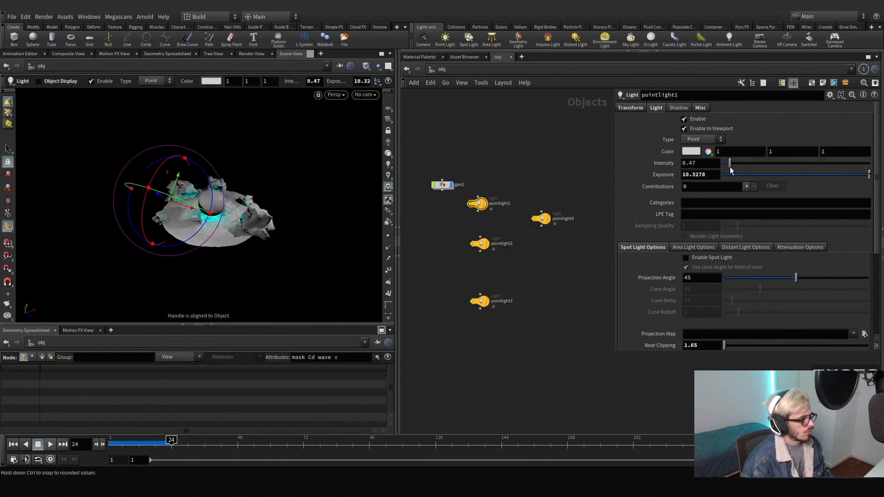
pyautogui.moveTo(730, 167); pyautogui.dragTo(728, 167)
# Frame the sphere, rocks and smoke closely and start a flipbook of frames 1 to 240
pyautogui.scroll(5, 207, 202)
pyautogui.moveTo(207, 203); pyautogui.dragTo(212, 184)
pyautogui.click(8, 316)
pyautogui.click(143, 402)
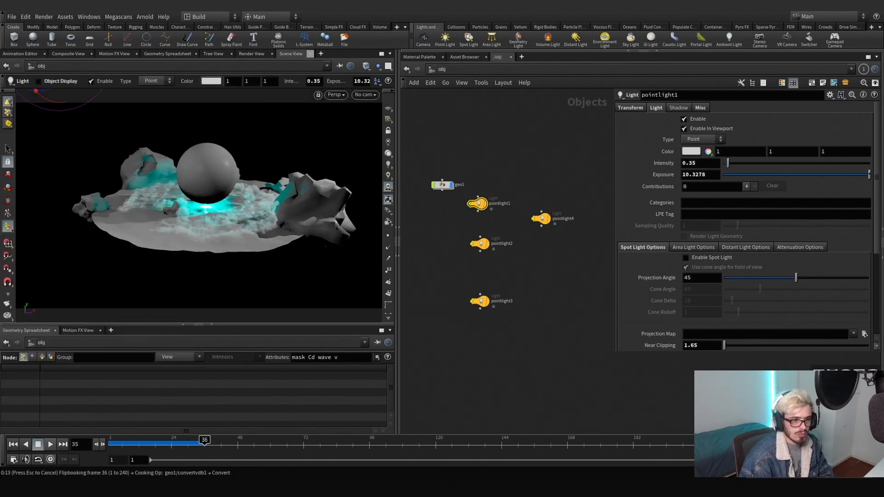